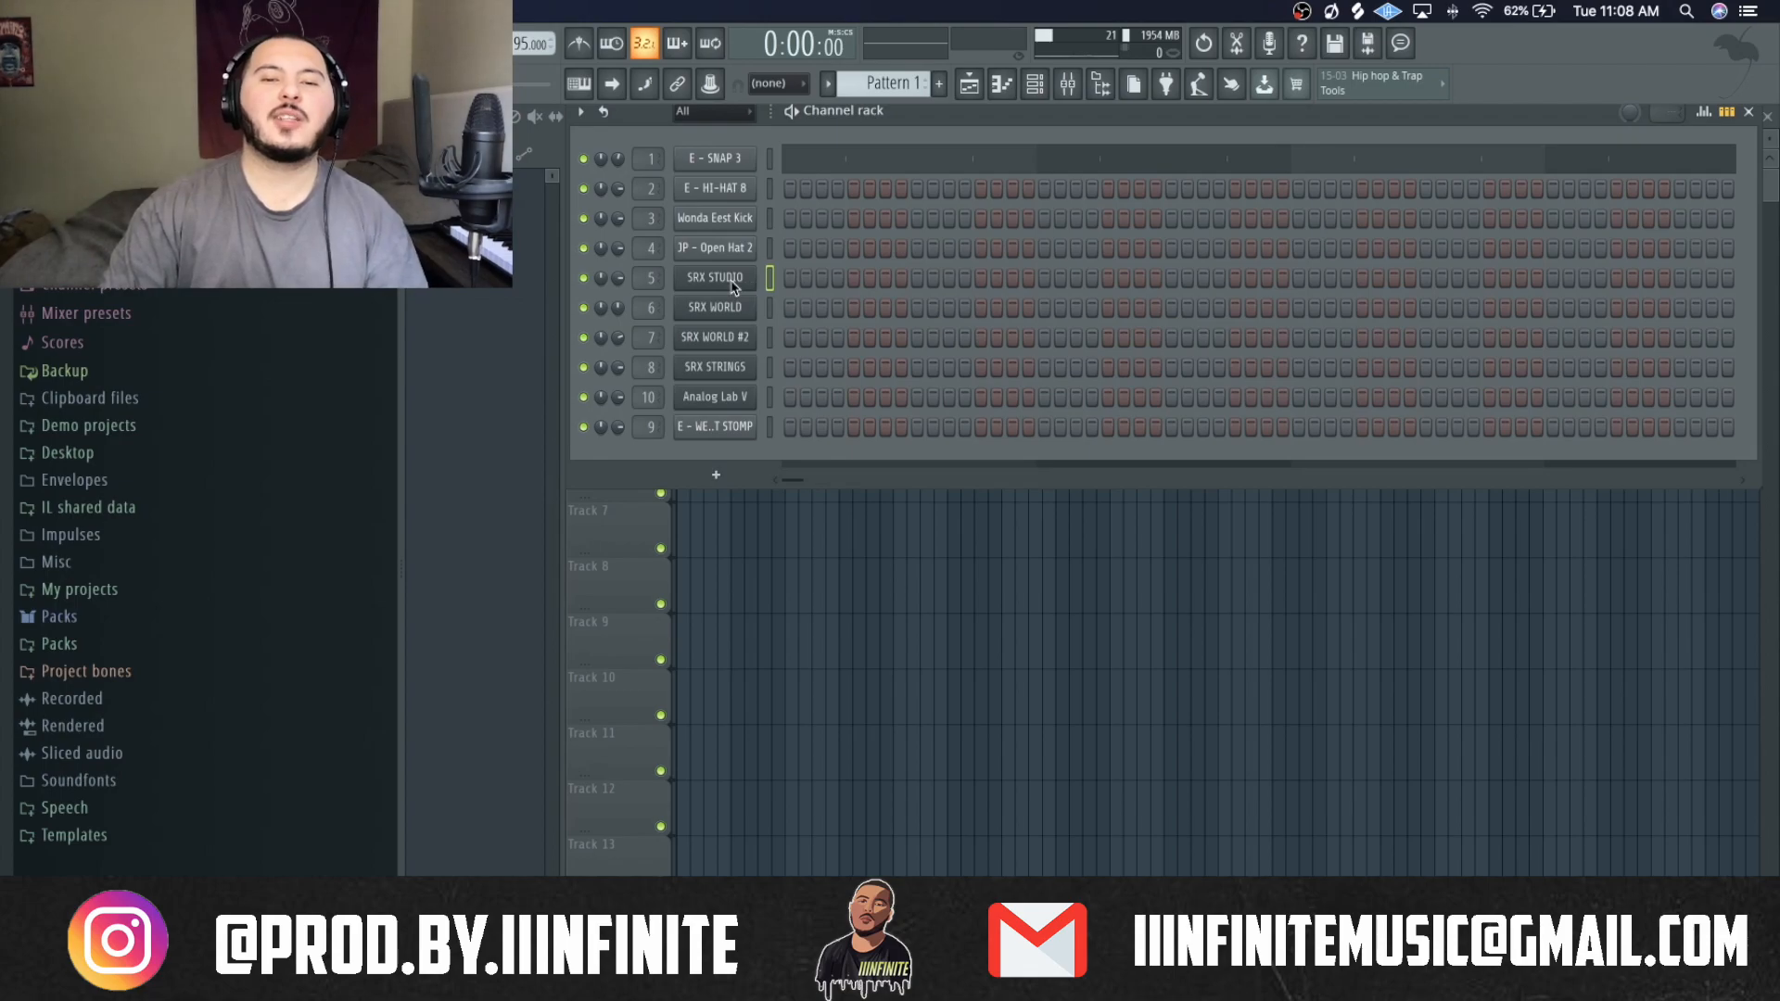
# View the SRX STUDIO instrument in the channel rack and close its window.
pyautogui.click(733, 278)
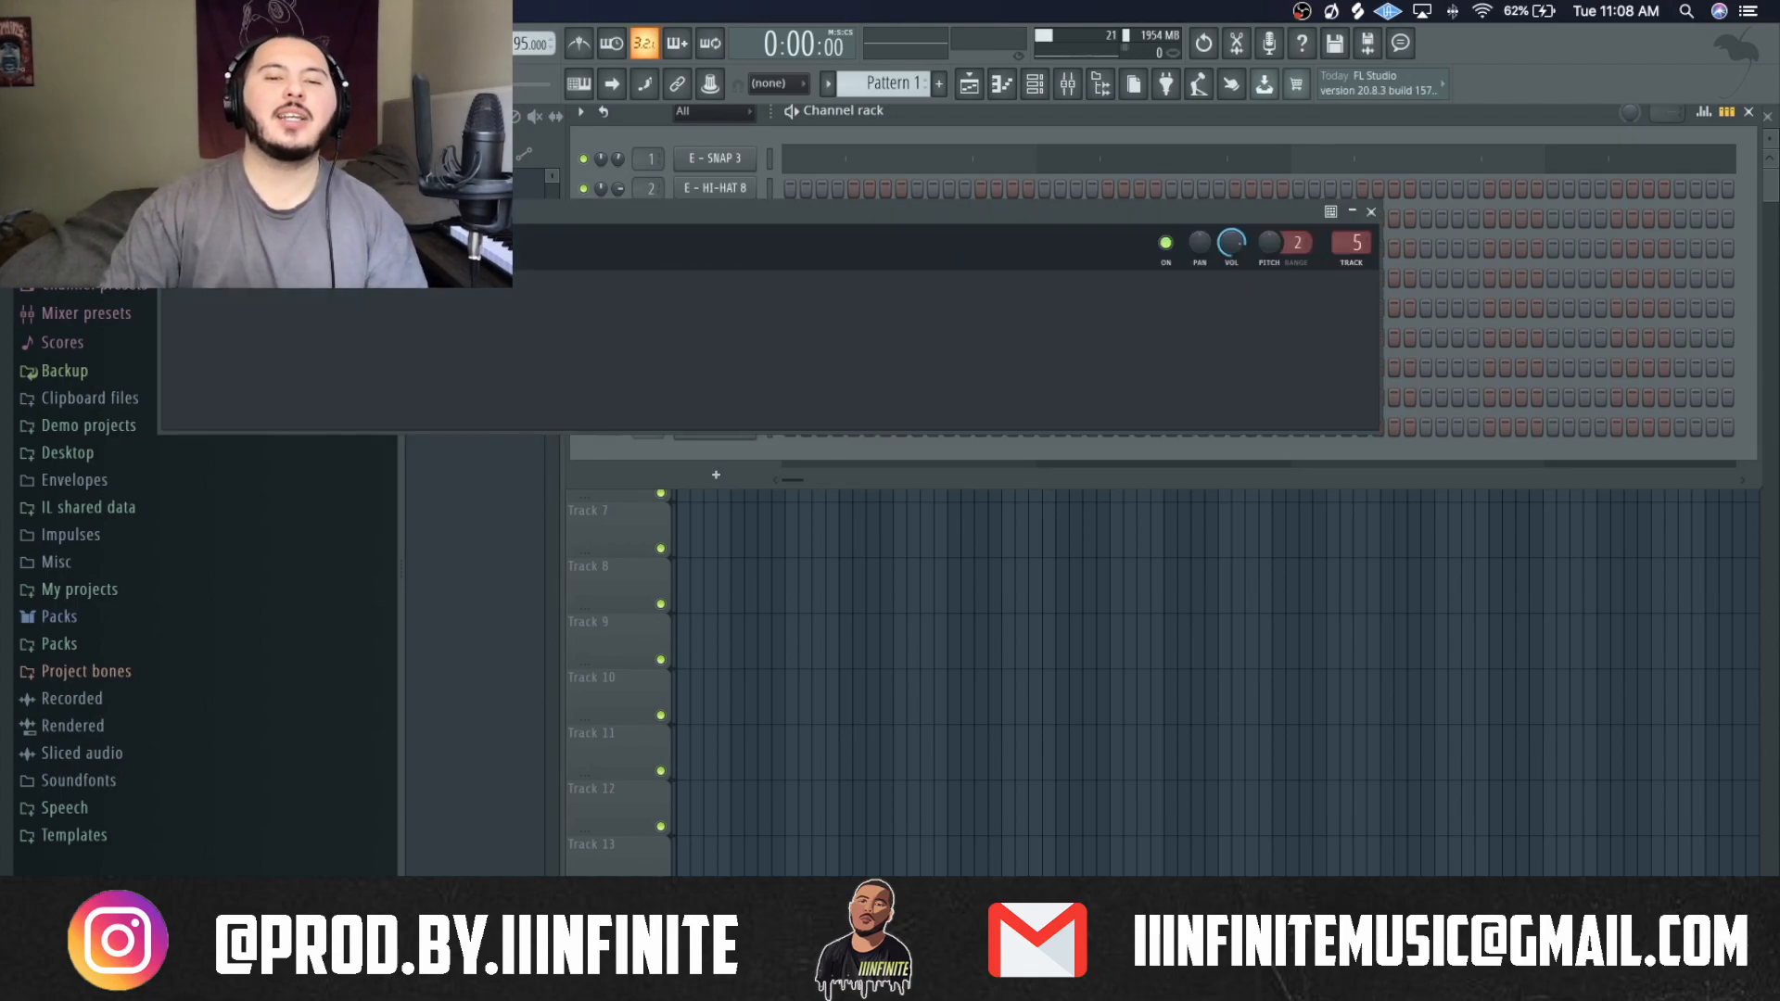
pyautogui.moveTo(557, 218); pyautogui.dragTo(833, 145)
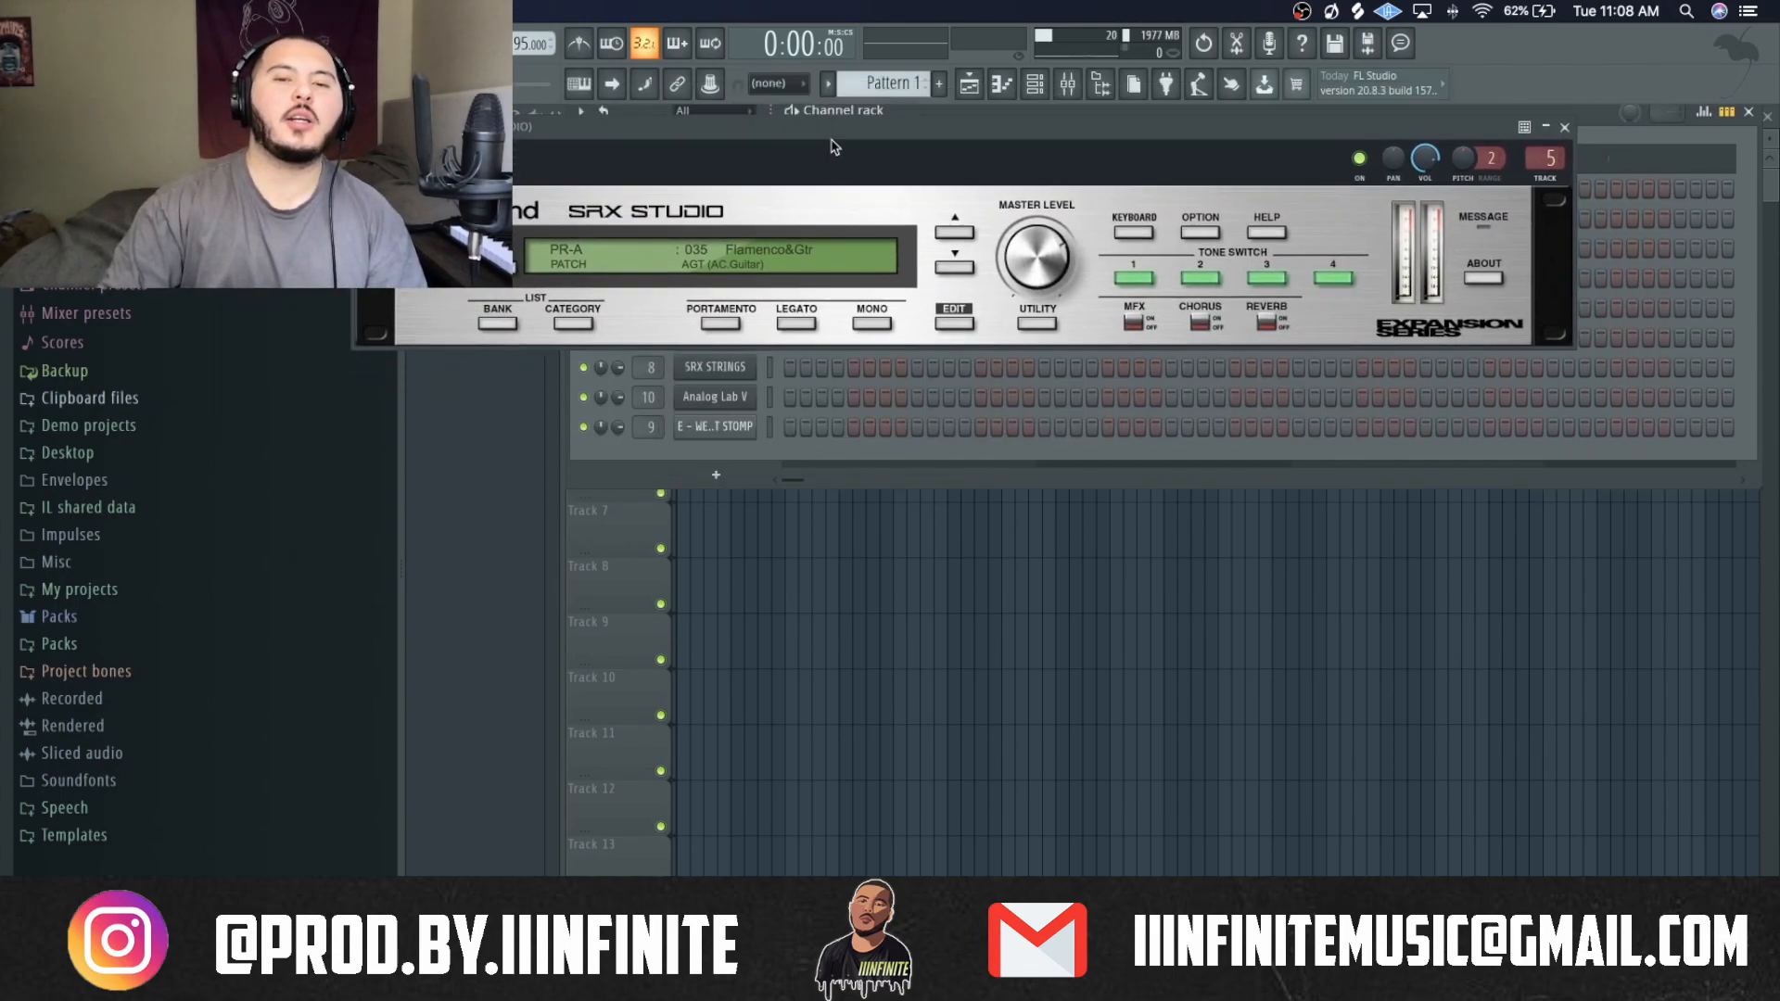
pyautogui.click(1545, 130)
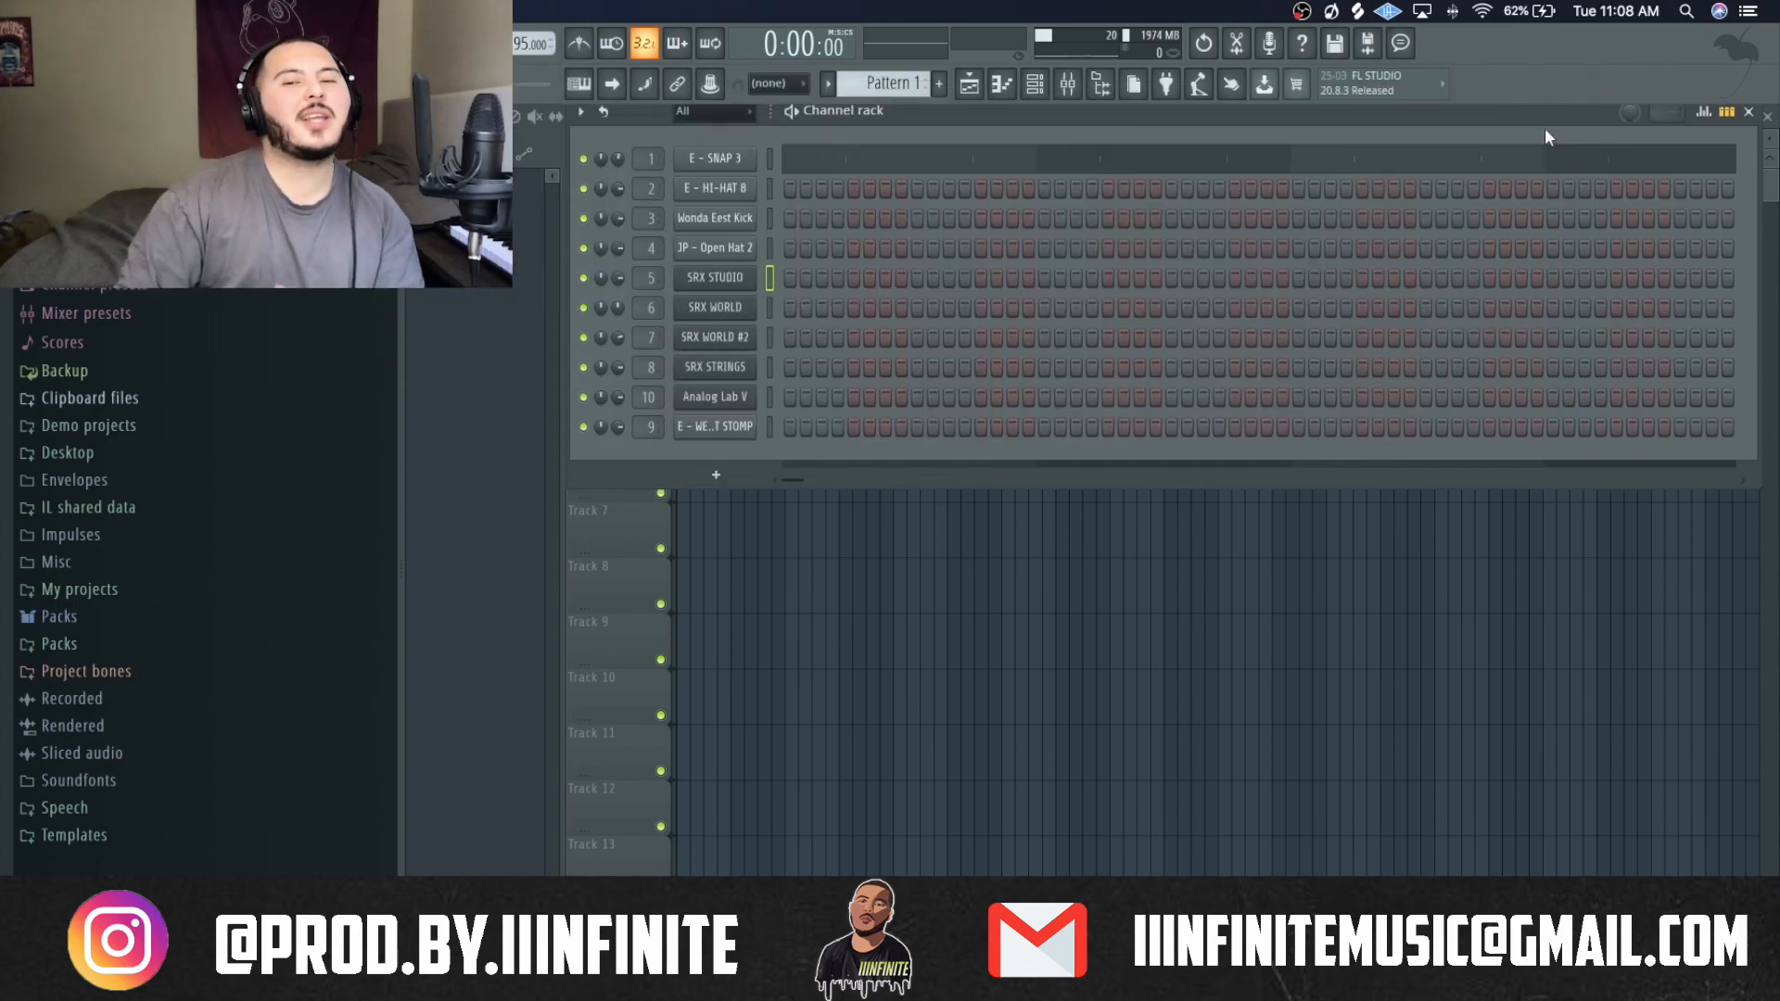
# Open the SRX STUDIO channel's piano roll and set its scale highlighting to root F# with the Minor Harmonic scale.
pyautogui.rightClick(739, 271)
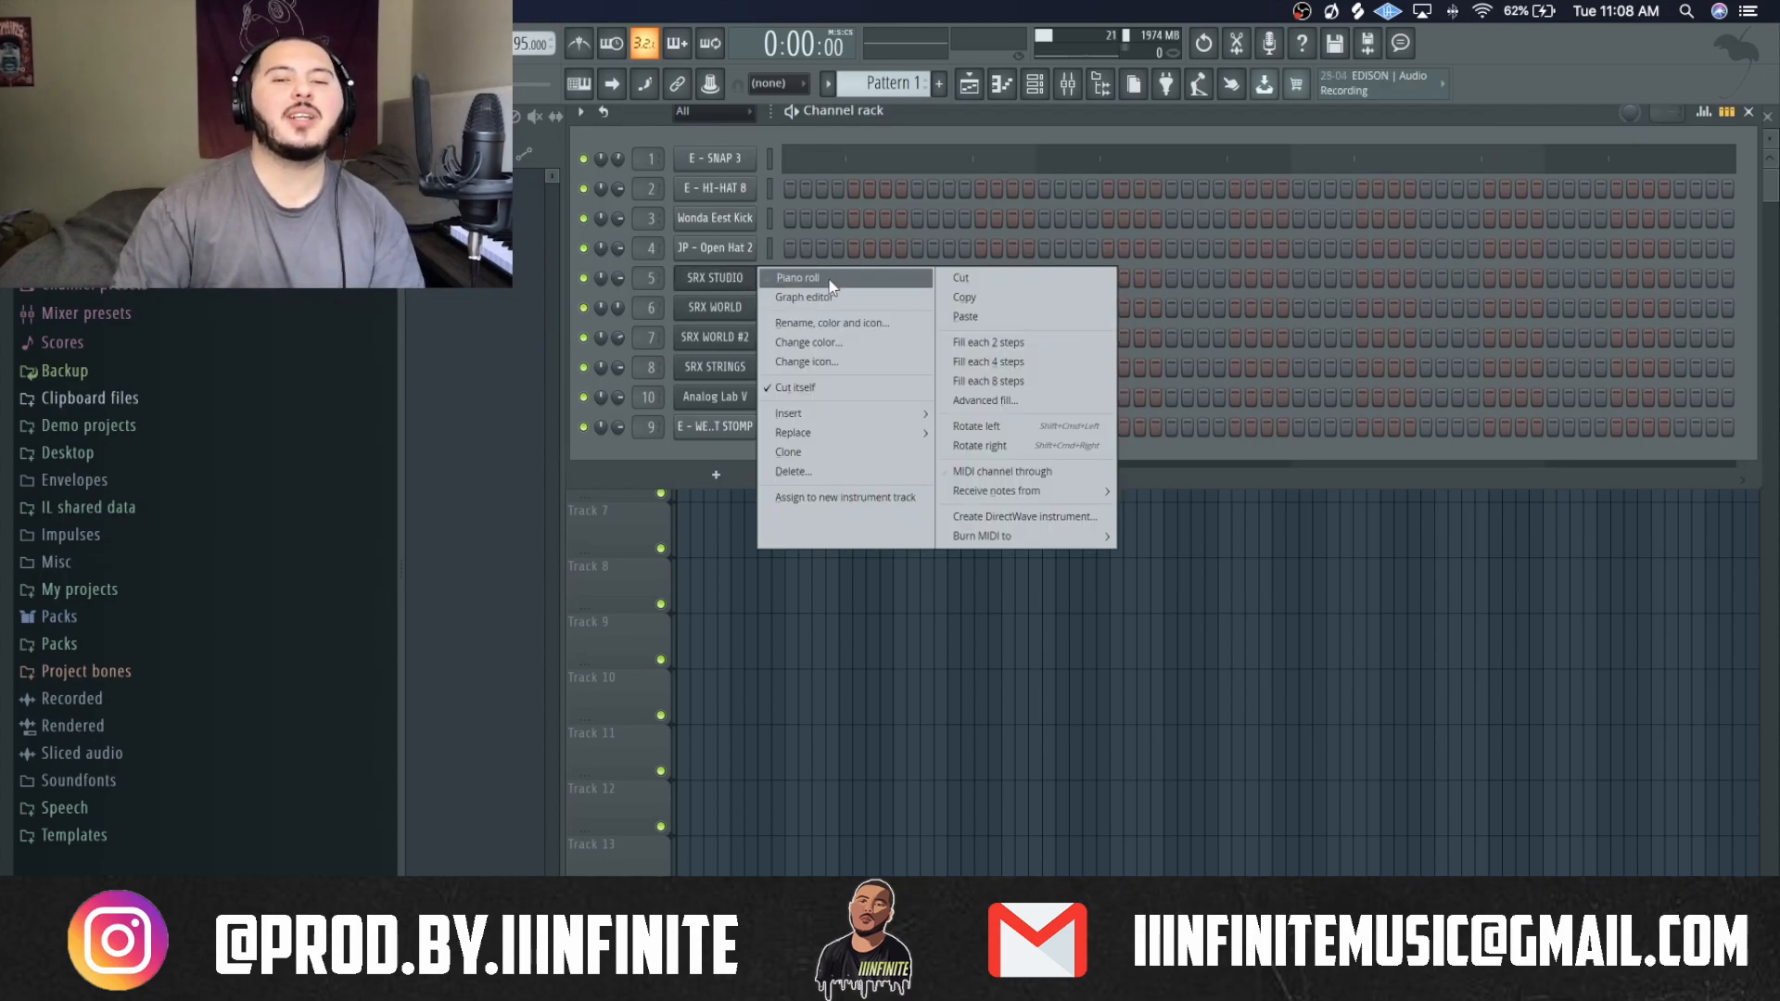
pyautogui.click(797, 278)
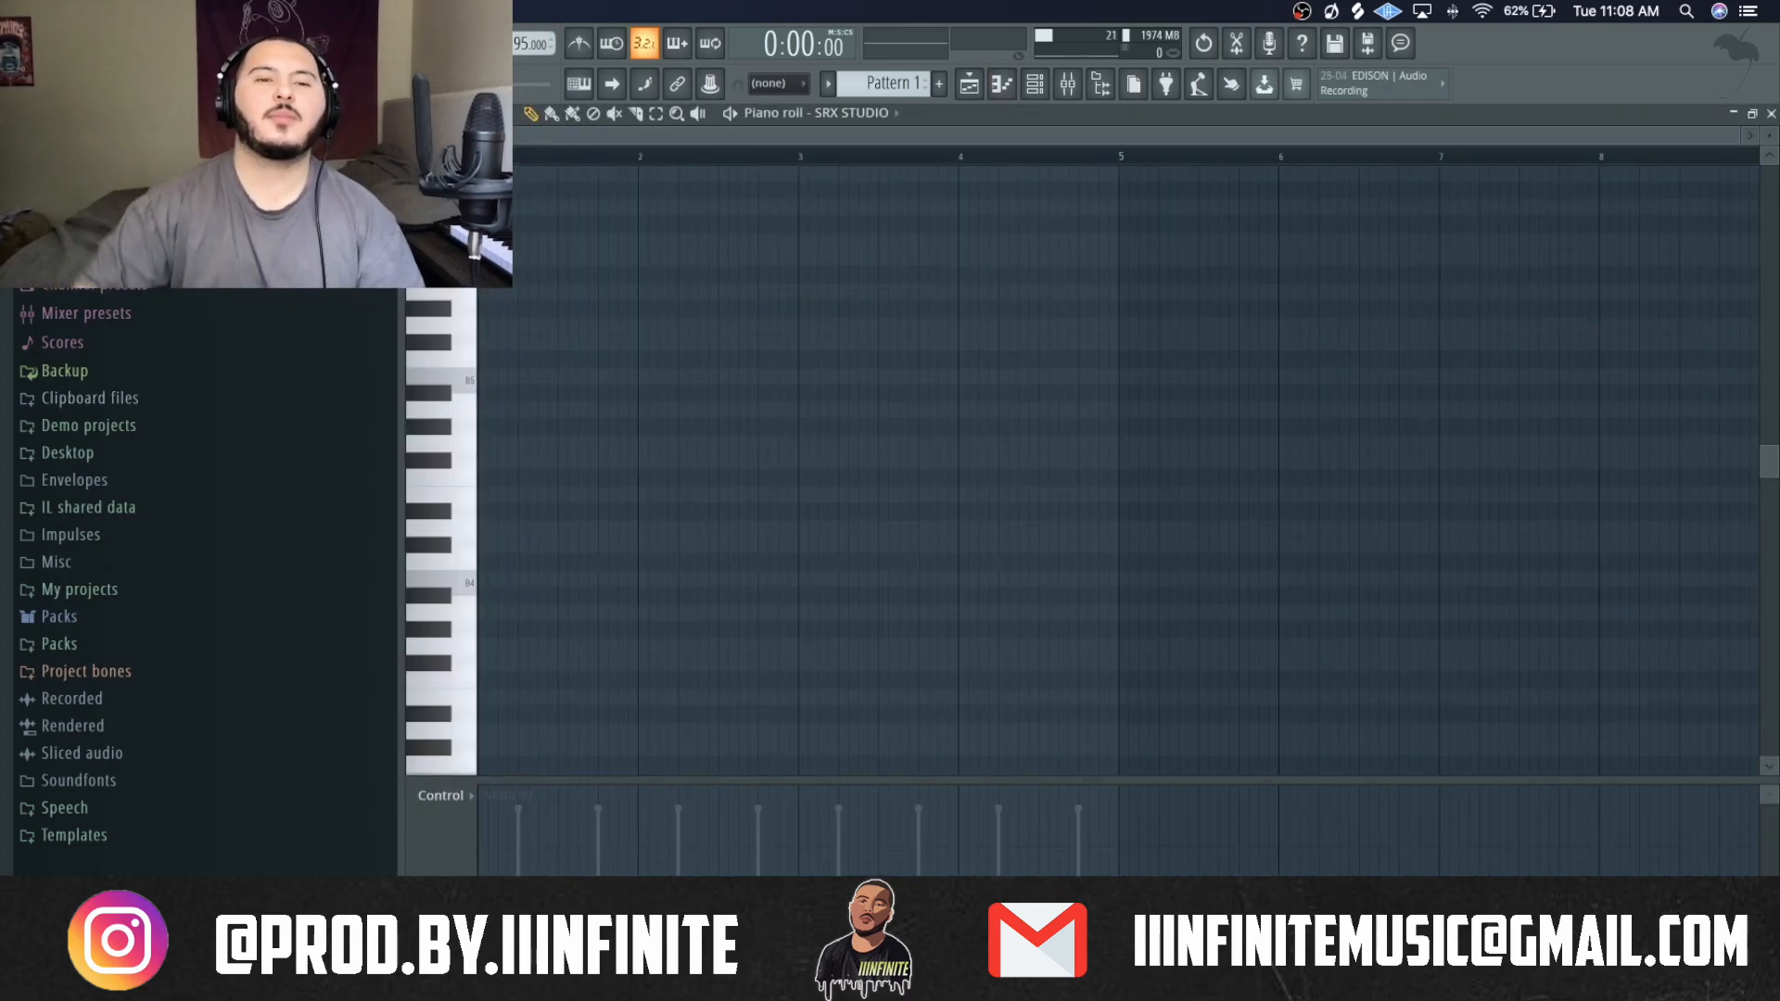
pyautogui.click(415, 113)
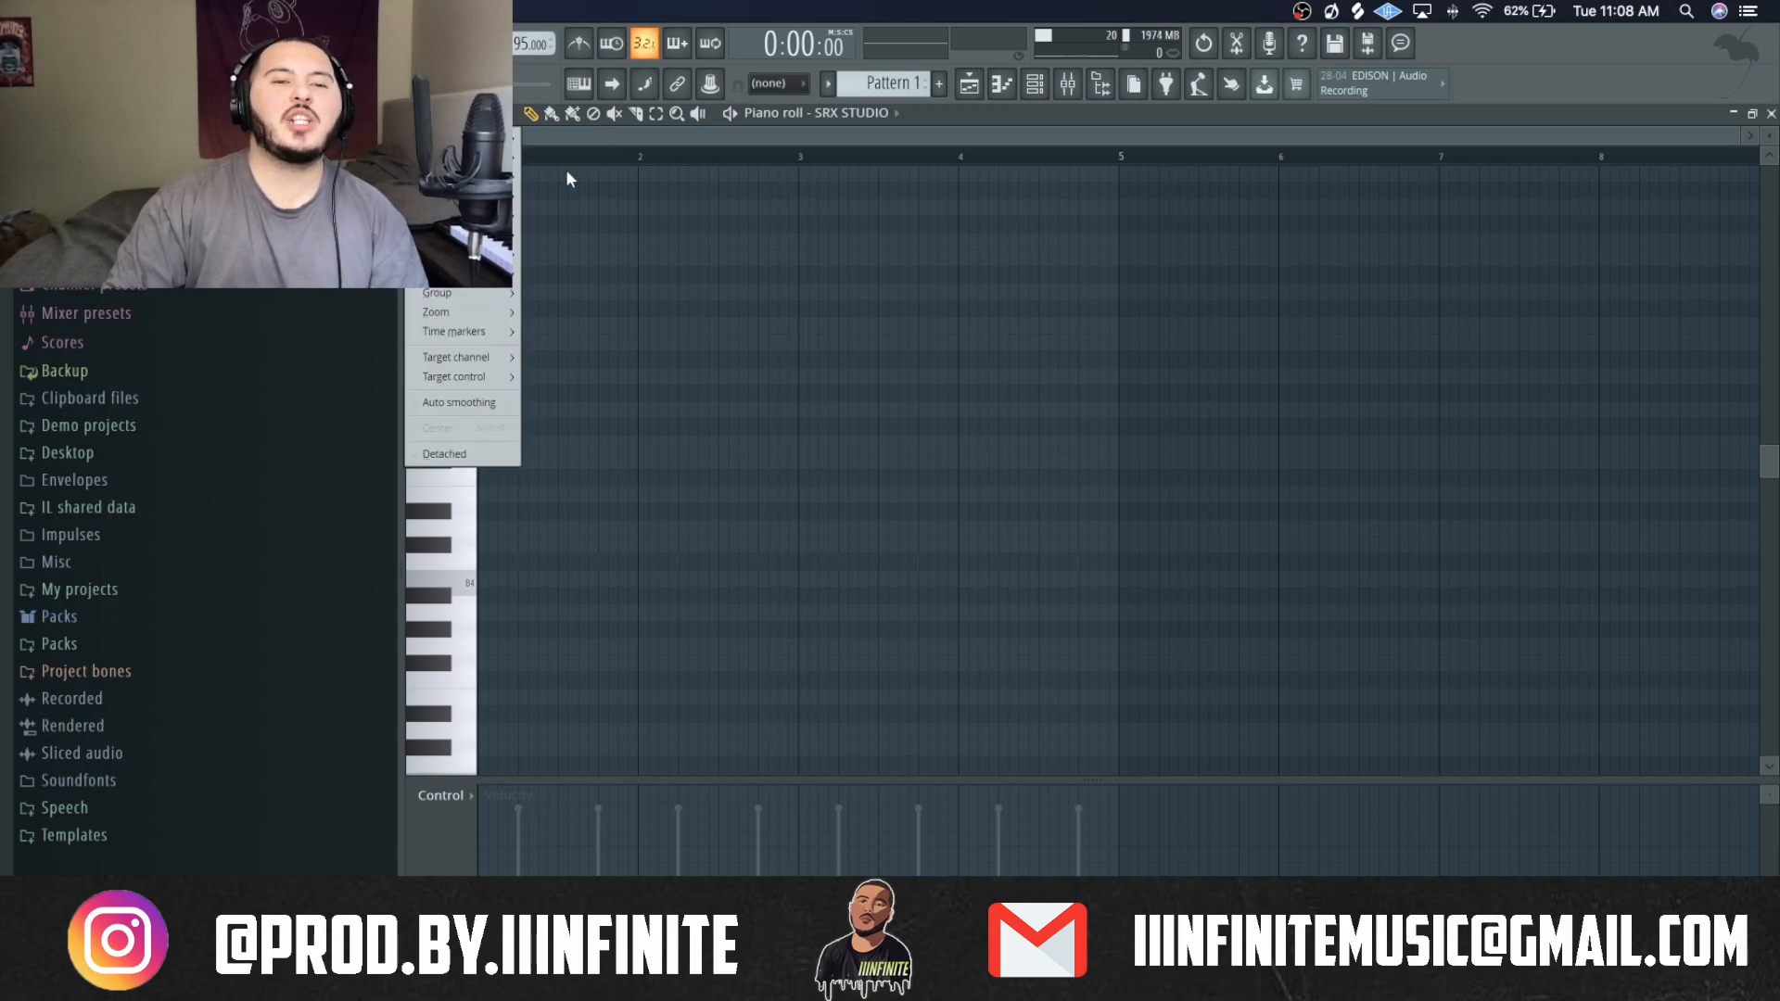
pyautogui.moveTo(482, 235)
pyautogui.moveTo(608, 254)
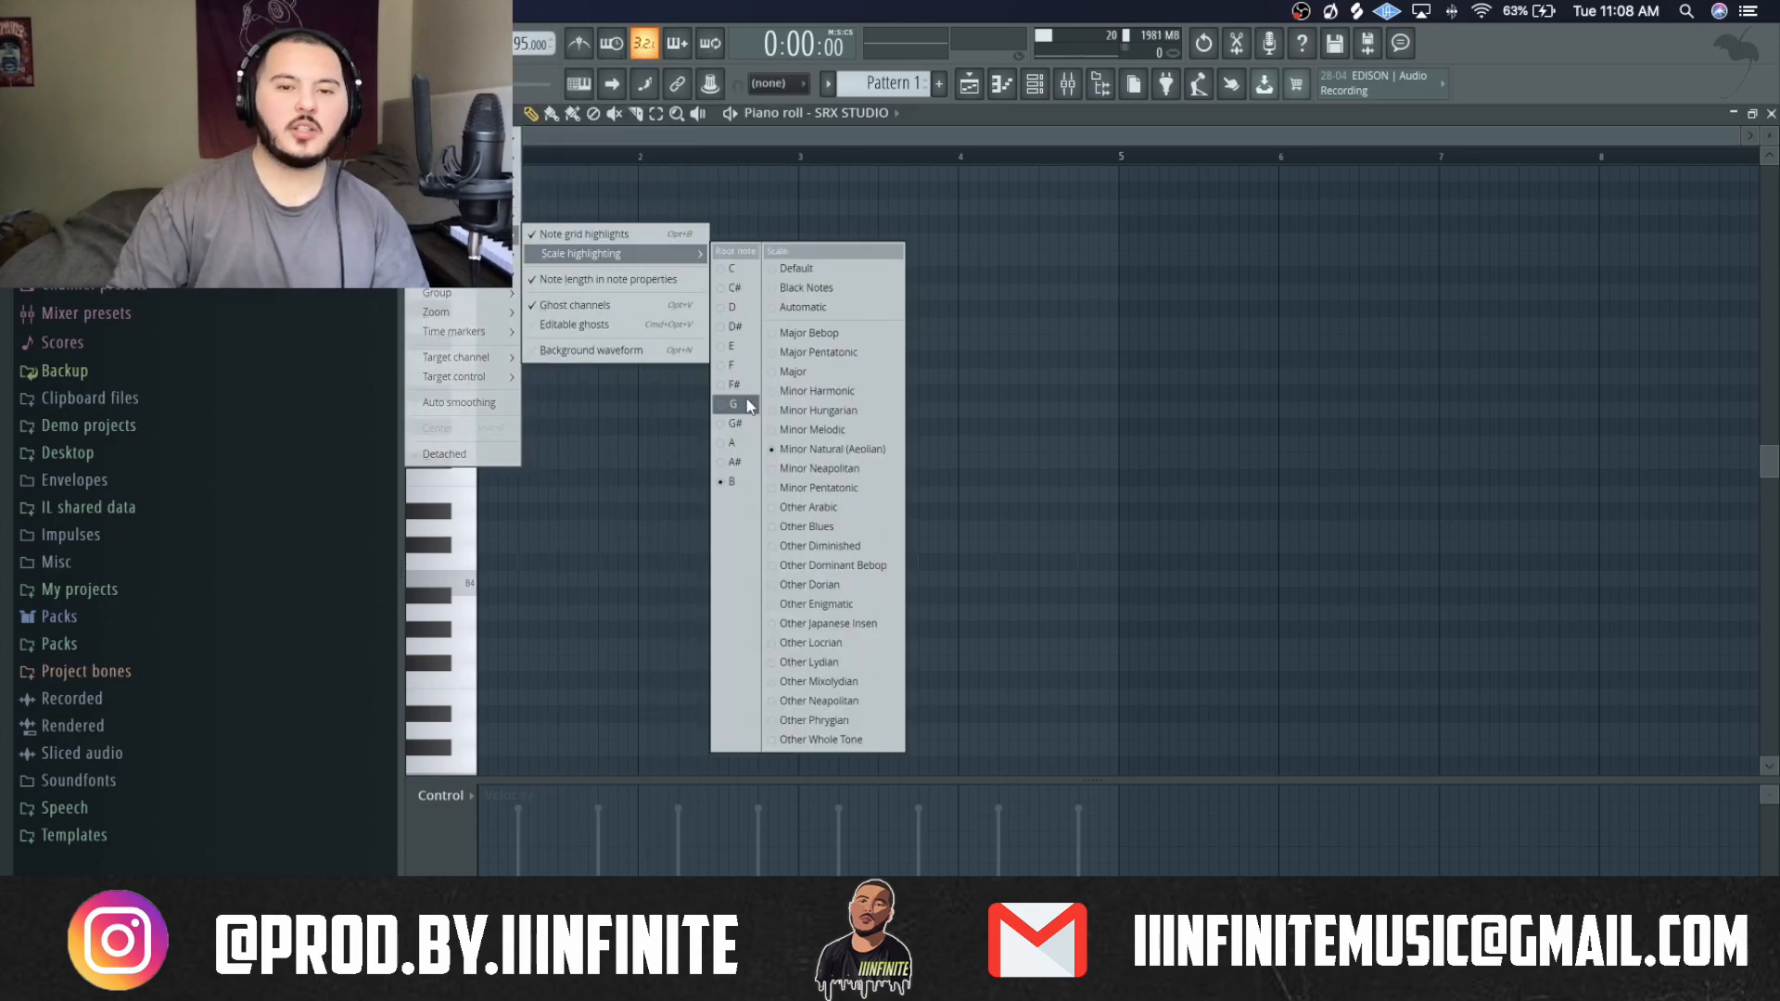
pyautogui.click(747, 405)
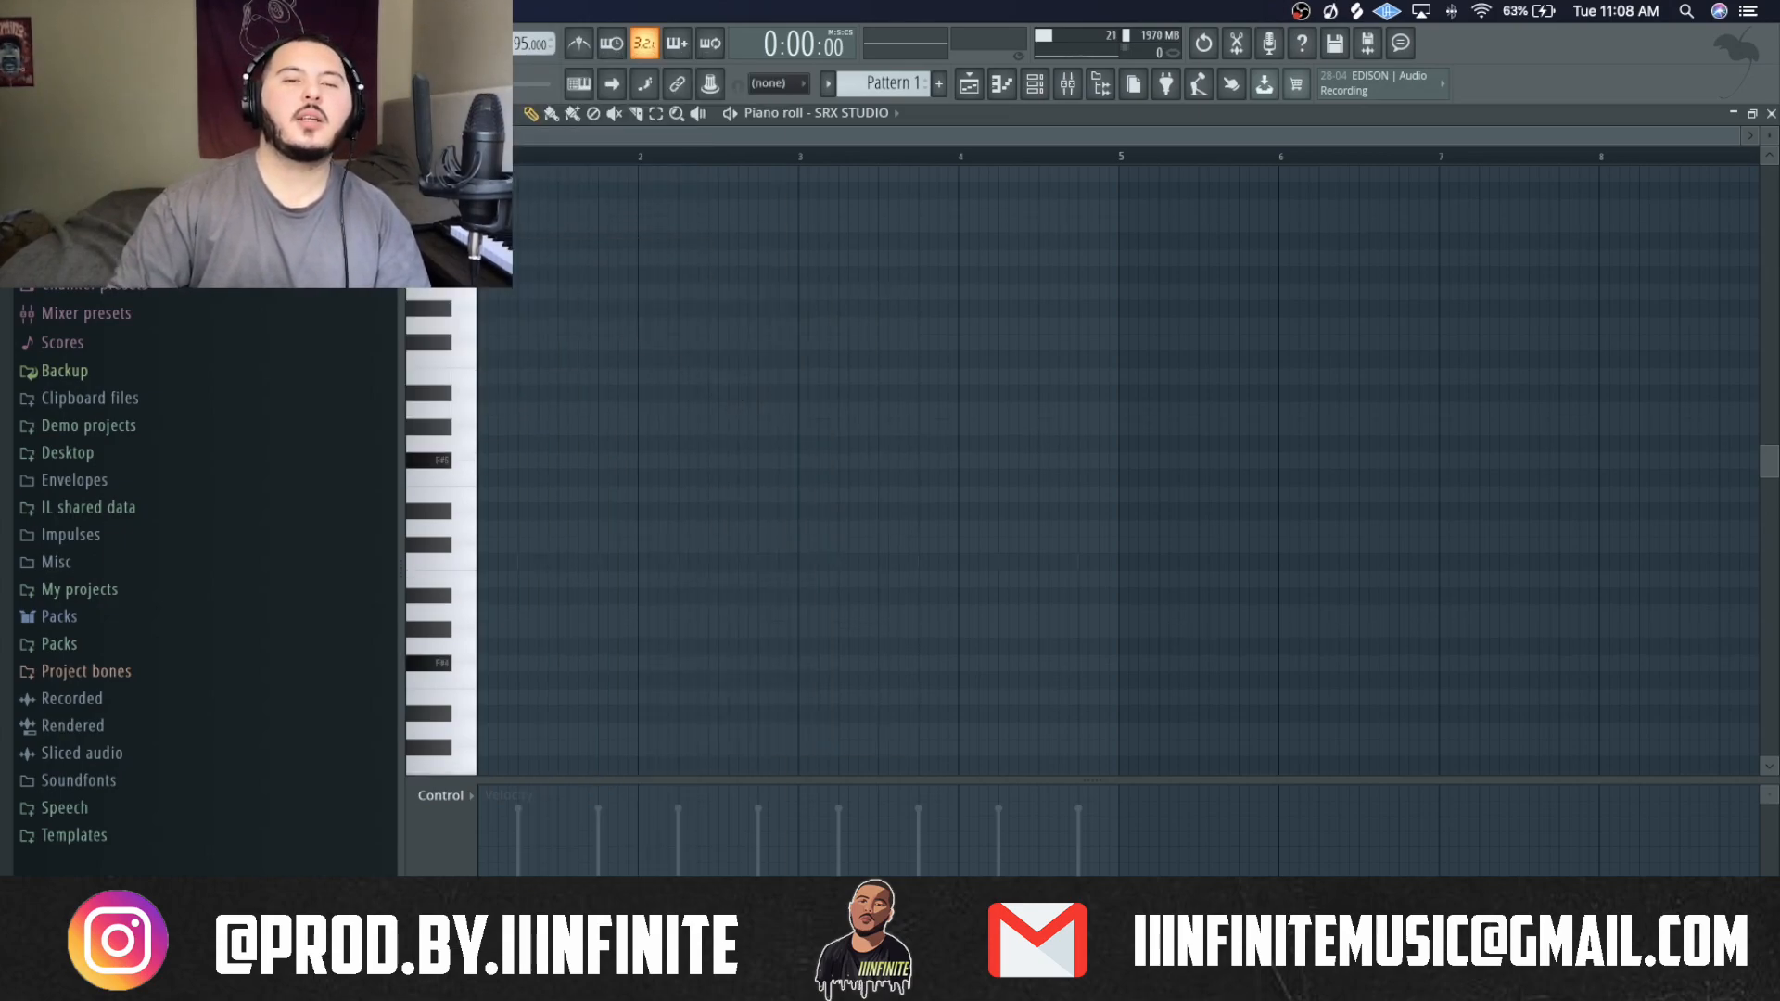
pyautogui.click(415, 113)
pyautogui.moveTo(482, 234)
pyautogui.moveTo(562, 257)
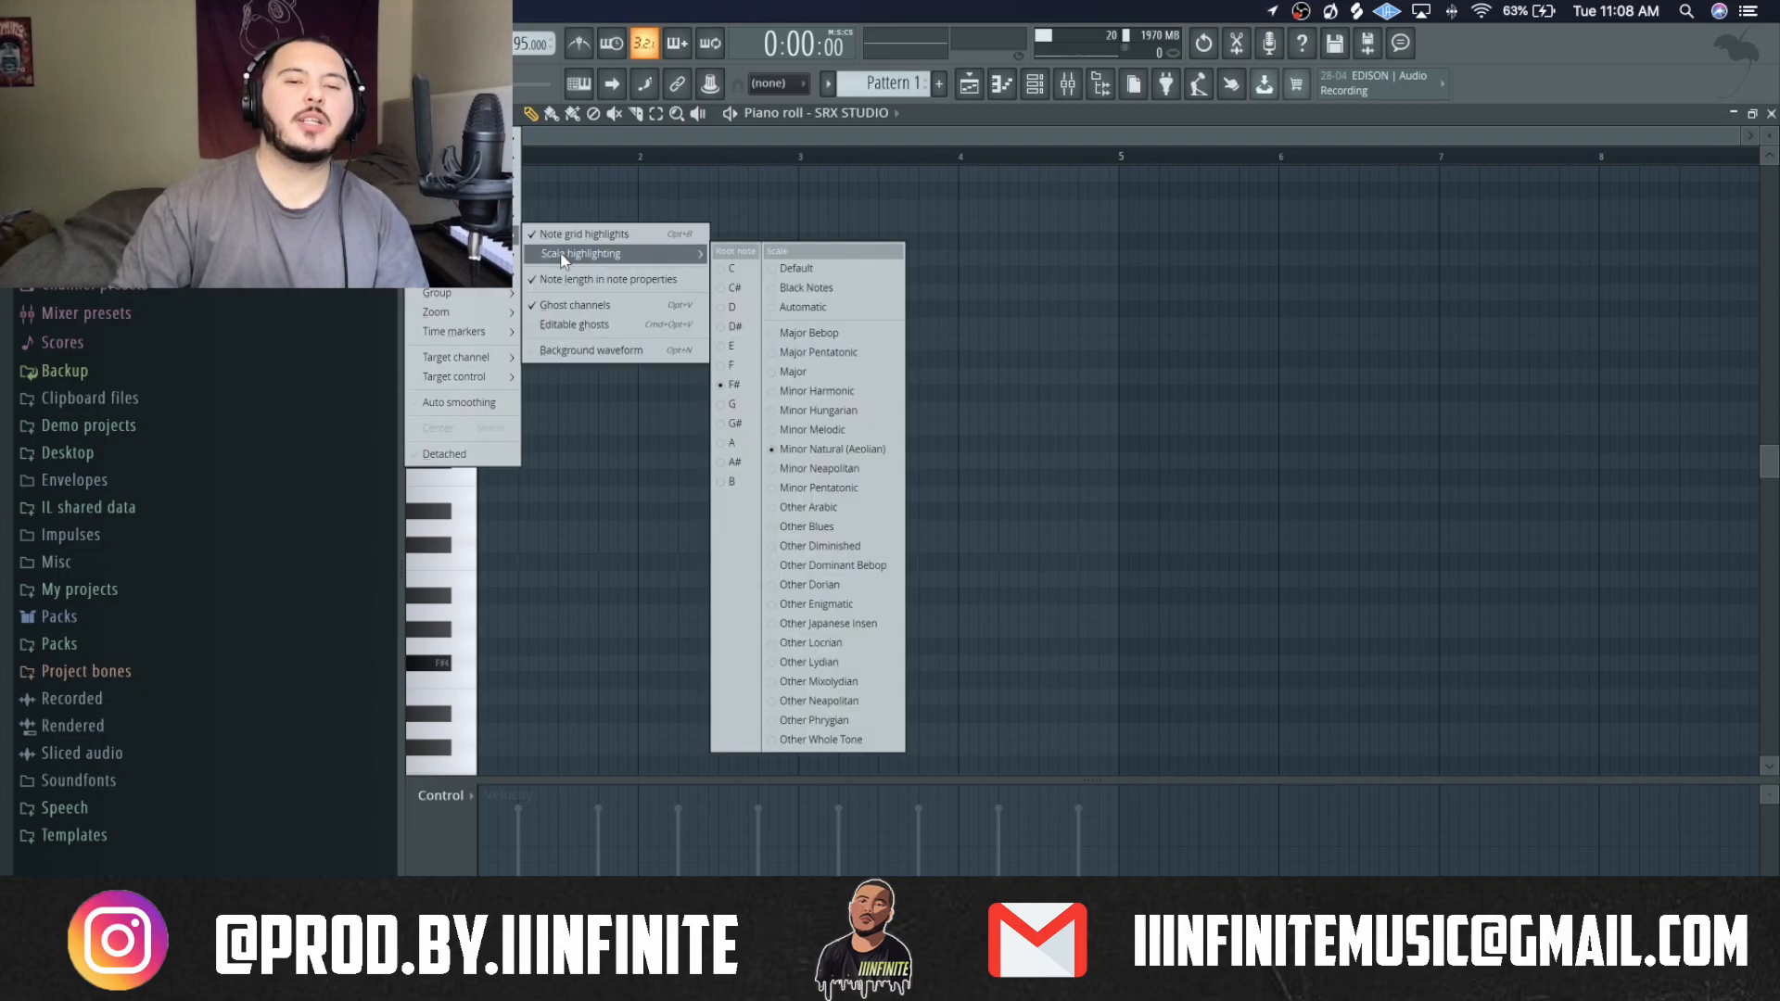
pyautogui.click(838, 392)
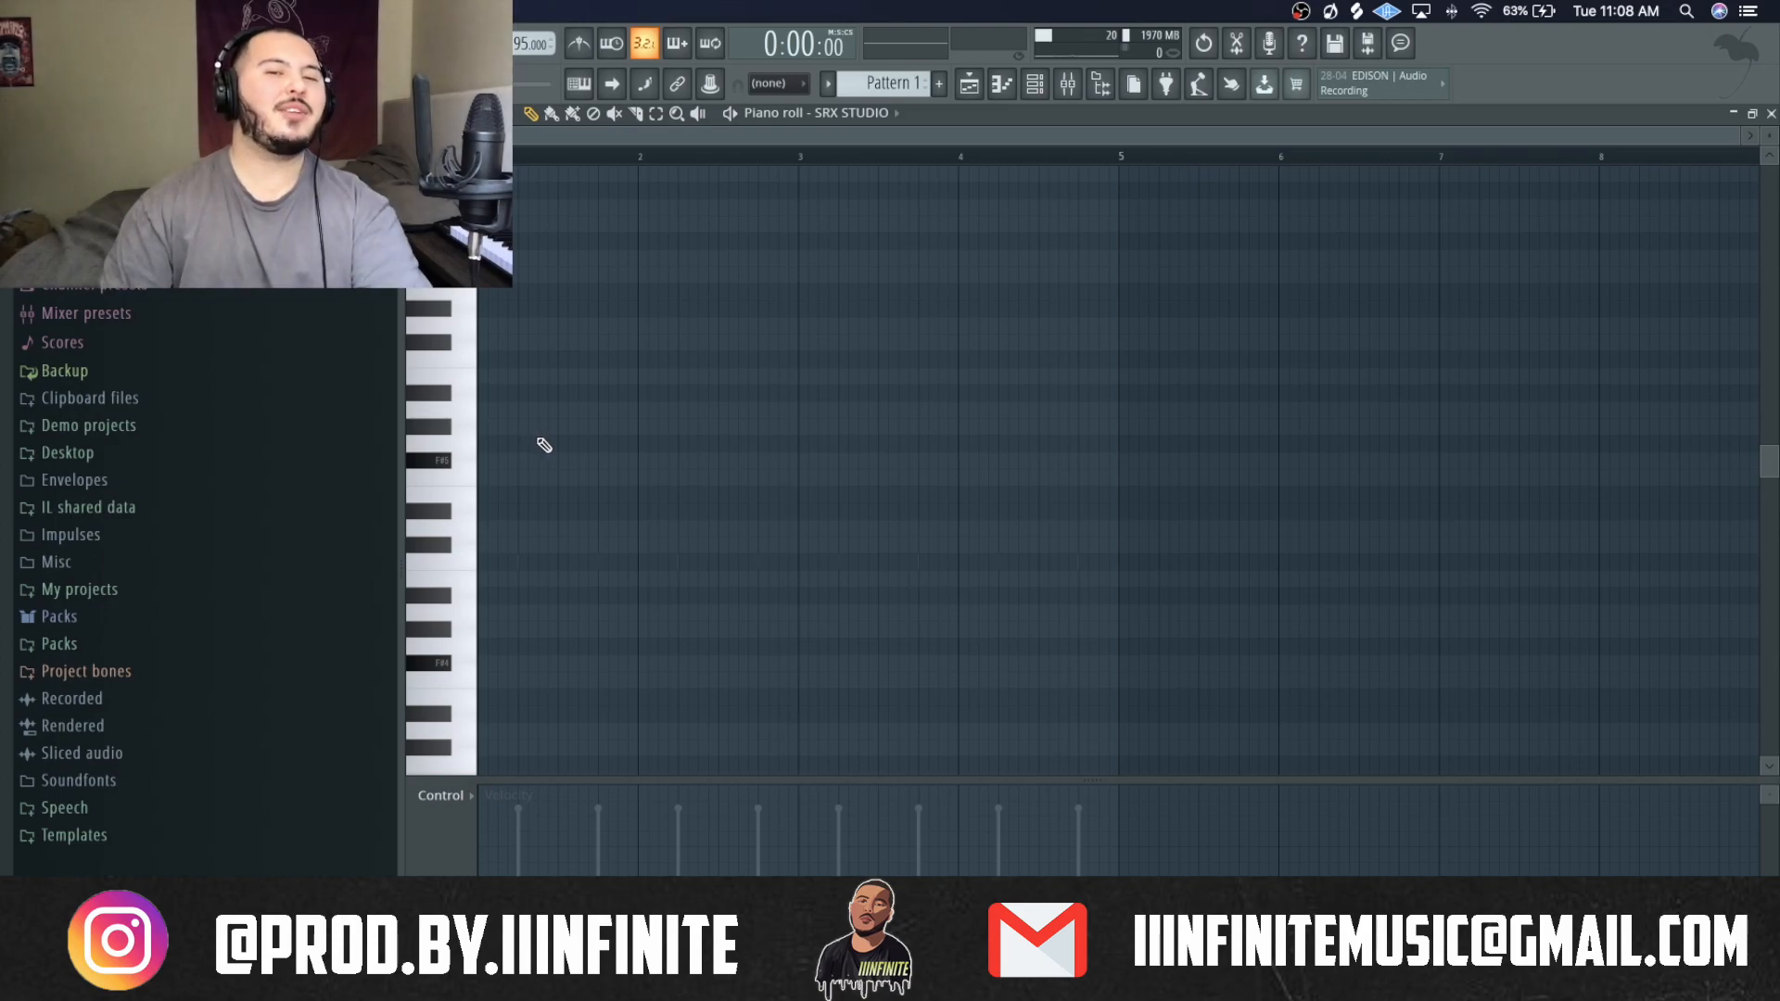
# Draw a one-bar F#5, A5 and C#6 chord in bar 1 and add an F#4 bass note an octave below the root.
pyautogui.click(496, 462)
pyautogui.click(491, 410)
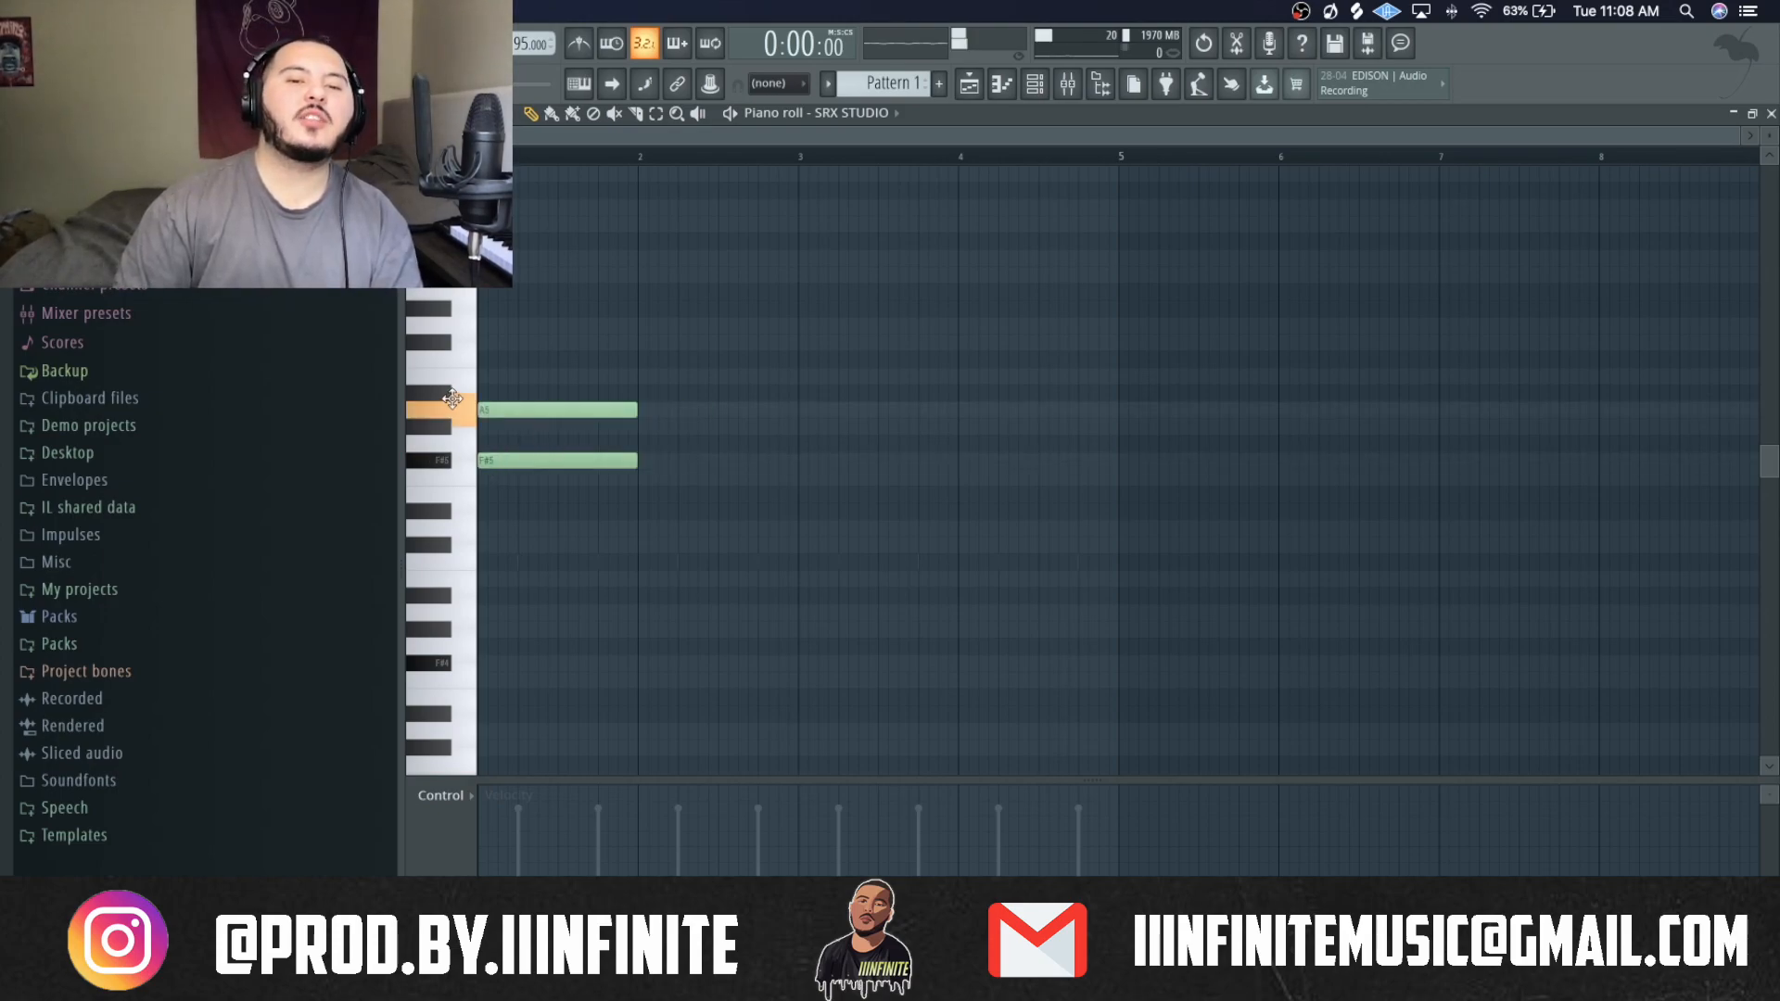
pyautogui.click(501, 343)
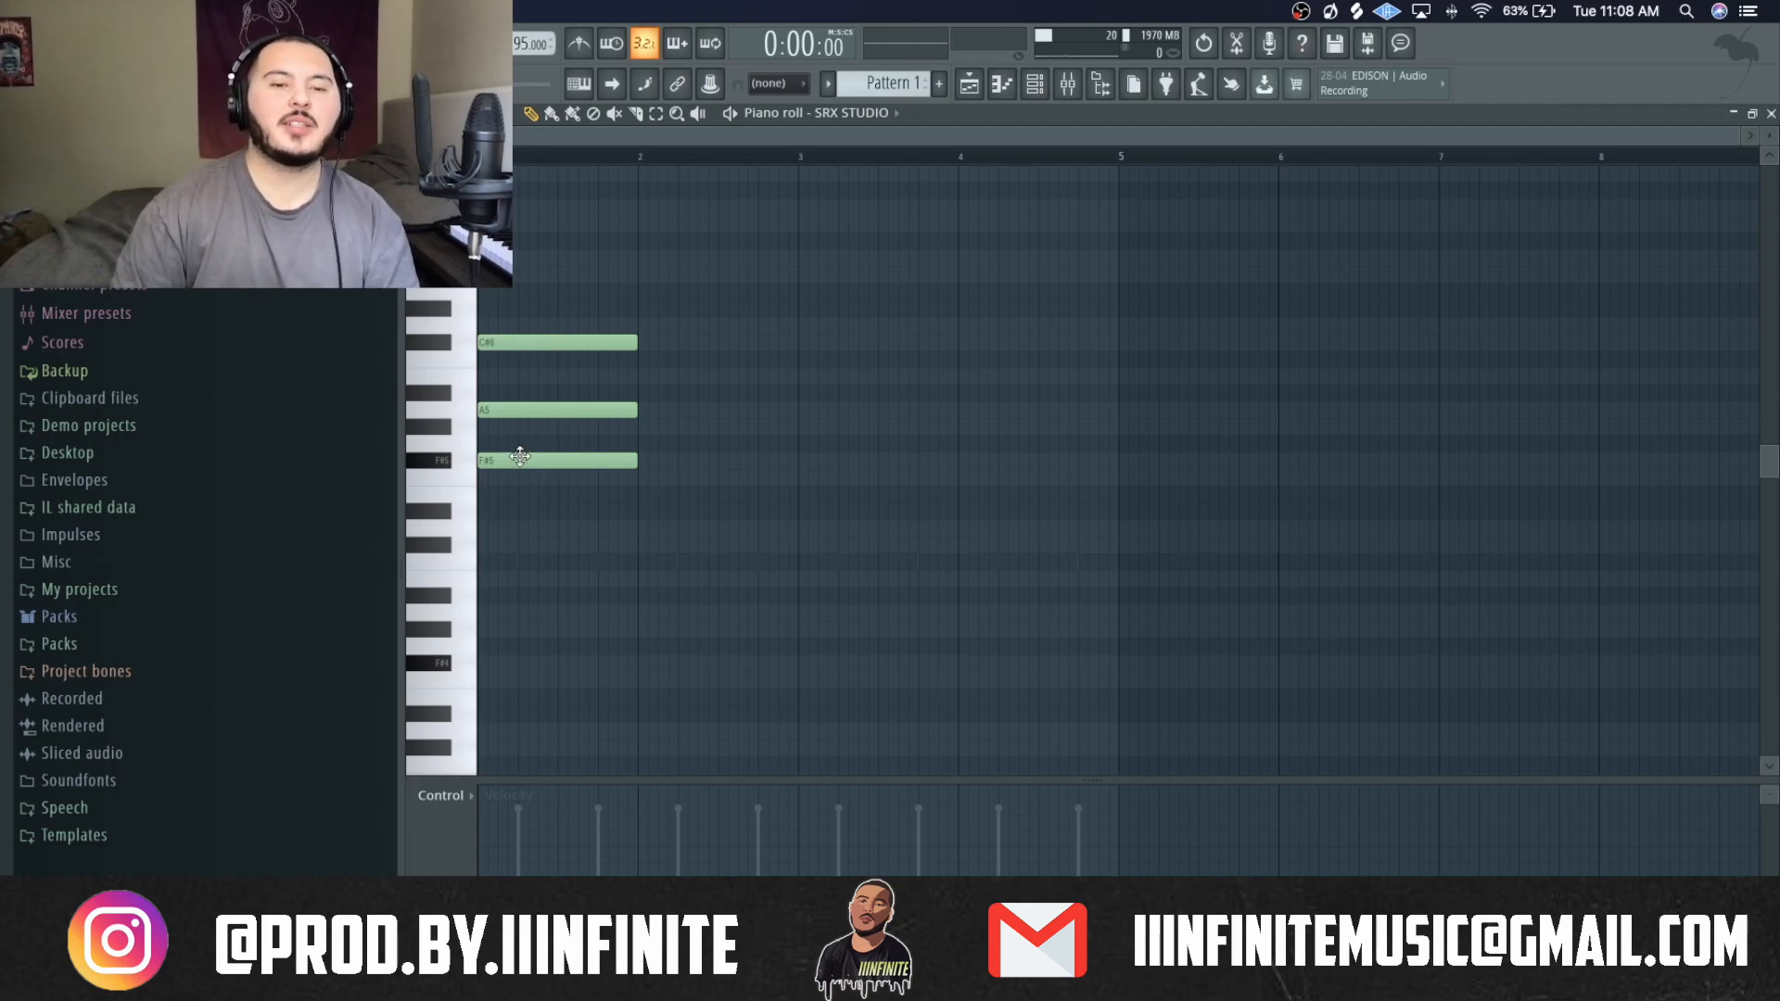
pyautogui.keyDown('shift'); pyautogui.moveTo(520, 457); pyautogui.dragTo(692, 355); pyautogui.keyUp('shift')
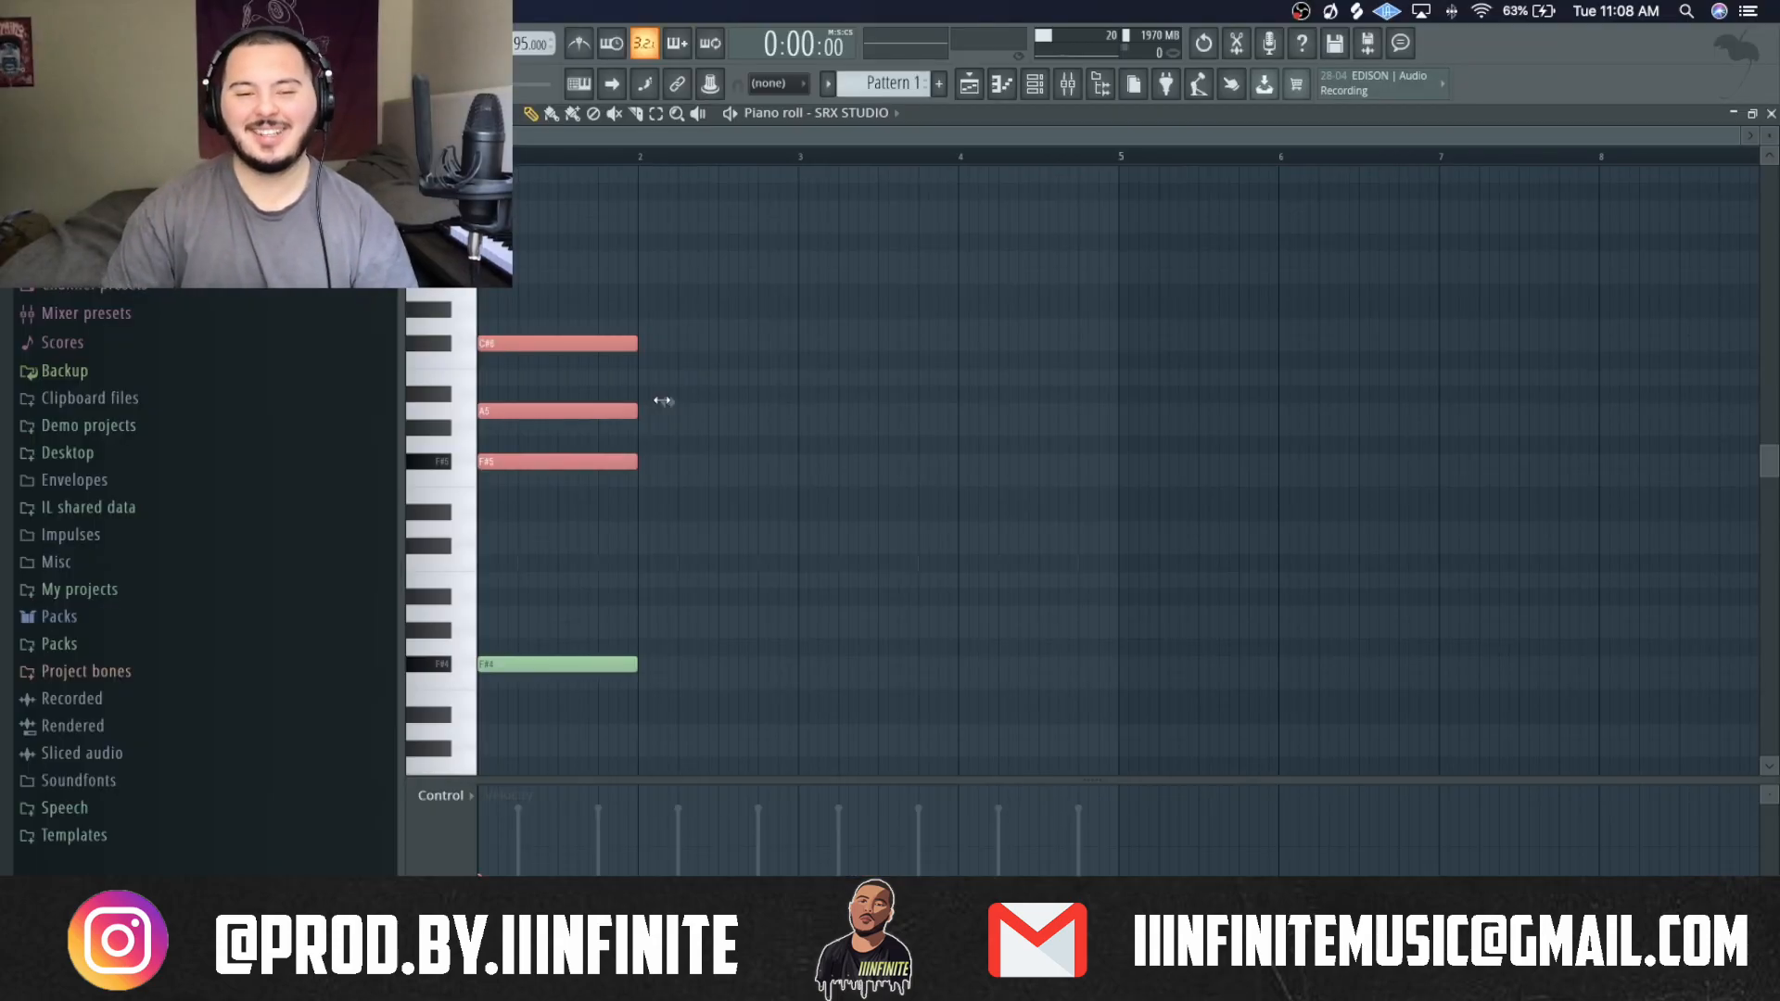
# Try the Strumizer on the three upper notes of the bar 1 chord and play it back.
pyautogui.click(719, 475)
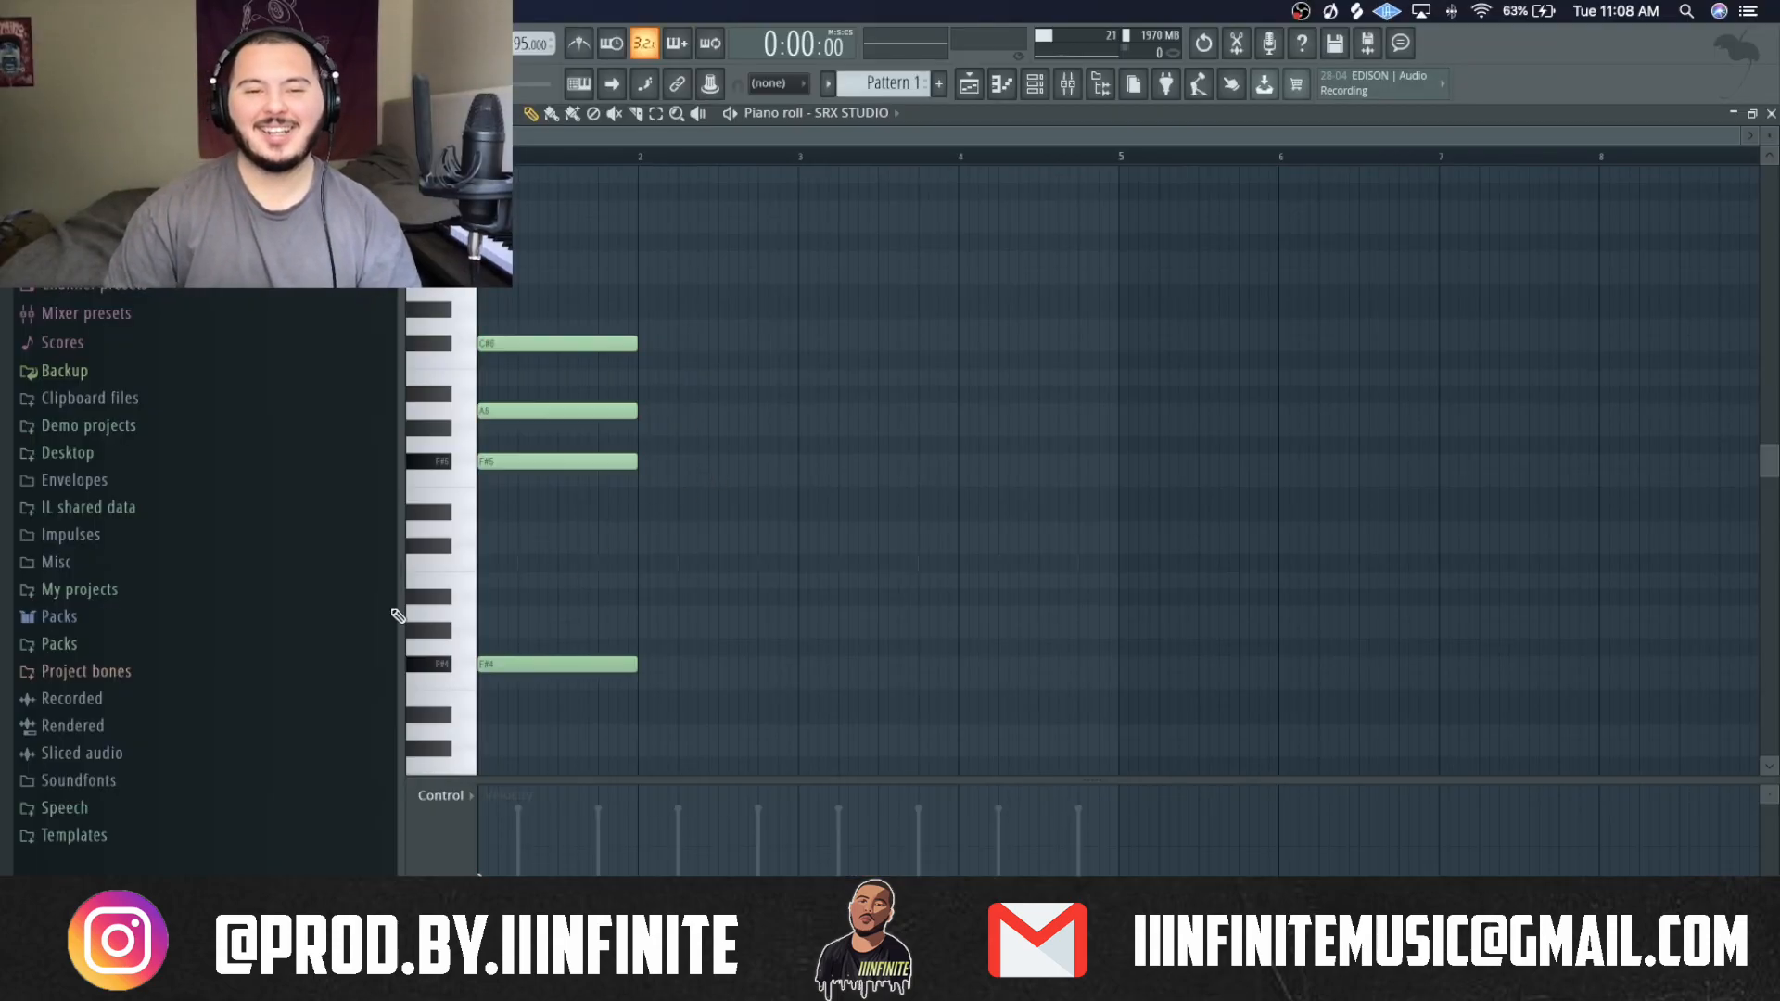
pyautogui.keyDown('ctrl'); pyautogui.moveTo(634, 572); pyautogui.dragTo(541, 215); pyautogui.keyUp('ctrl')
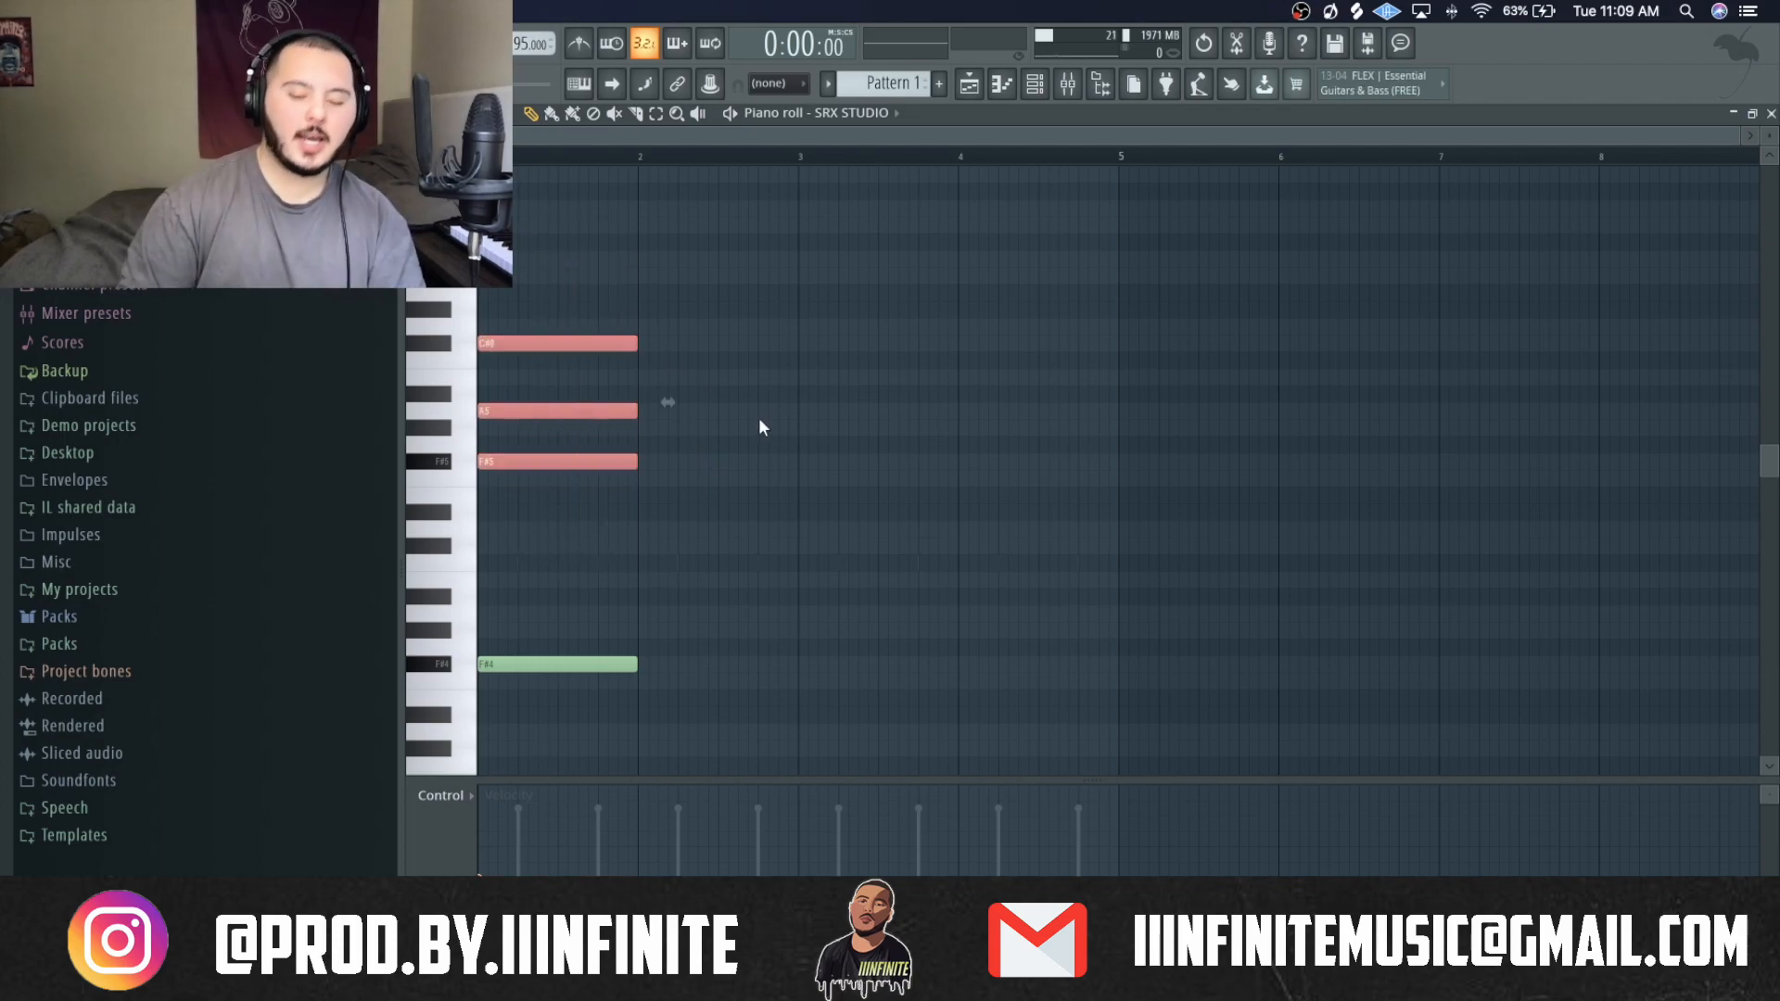
pyautogui.hotkey('alt', 's')
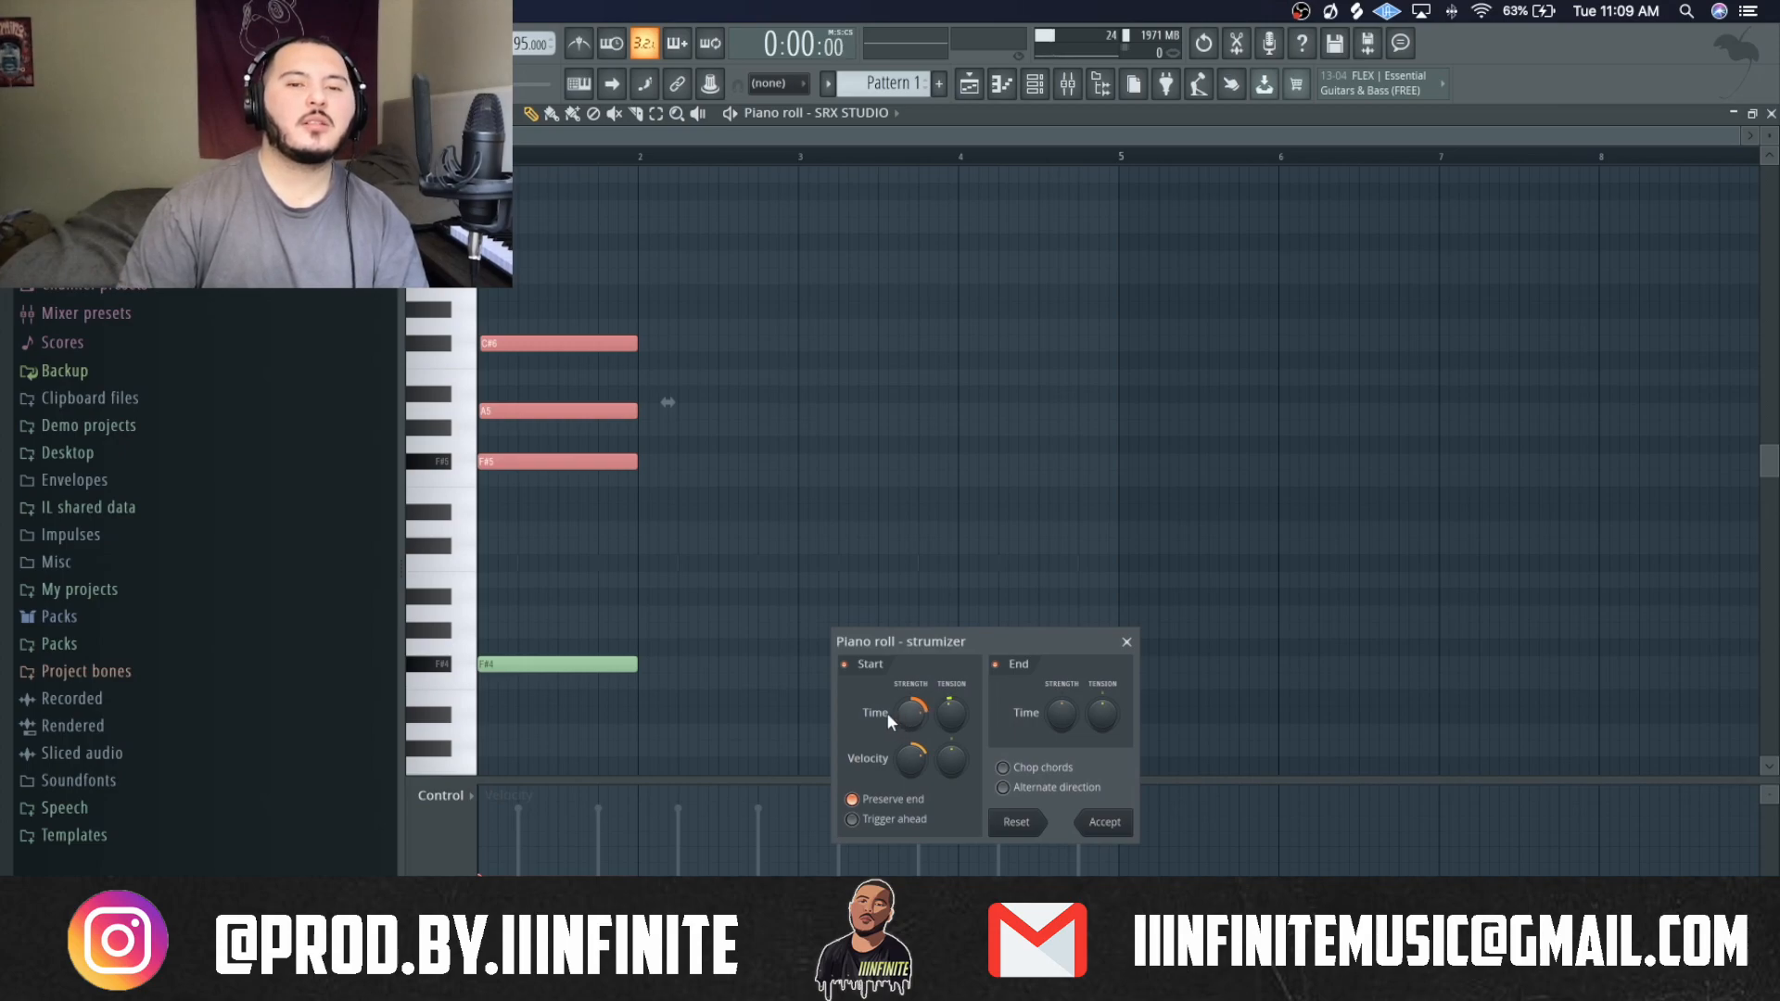
pyautogui.press('space')
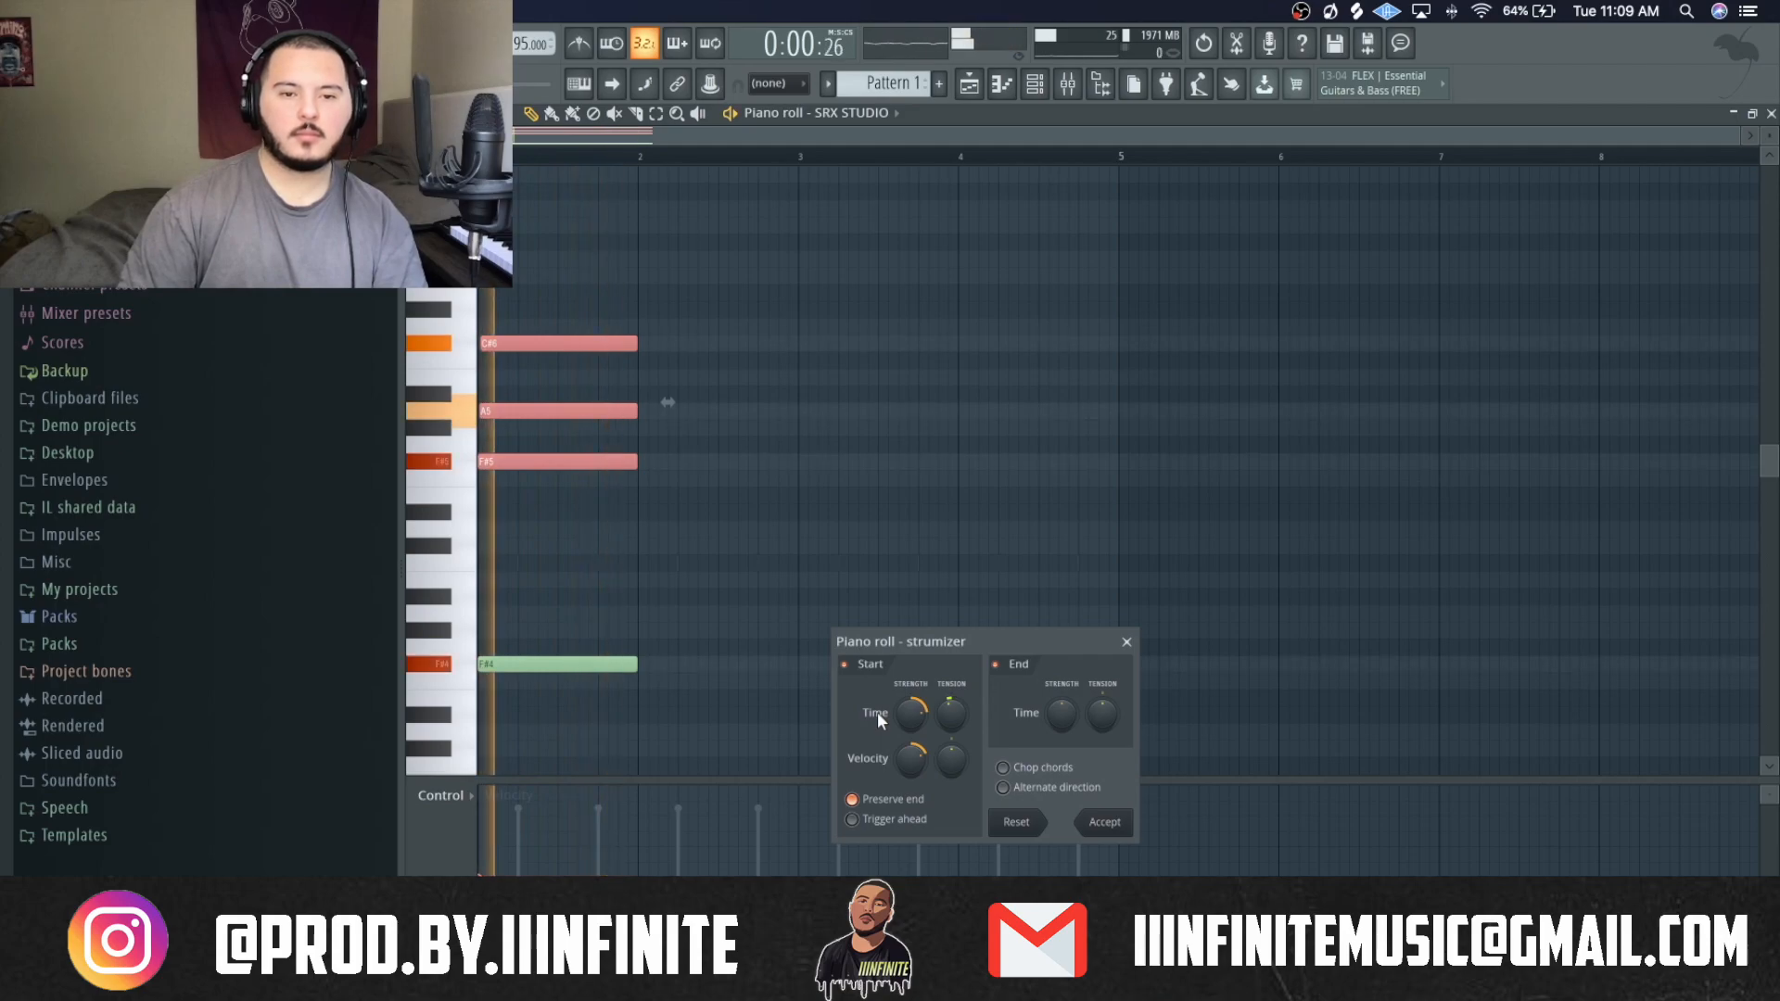
pyautogui.press('space')
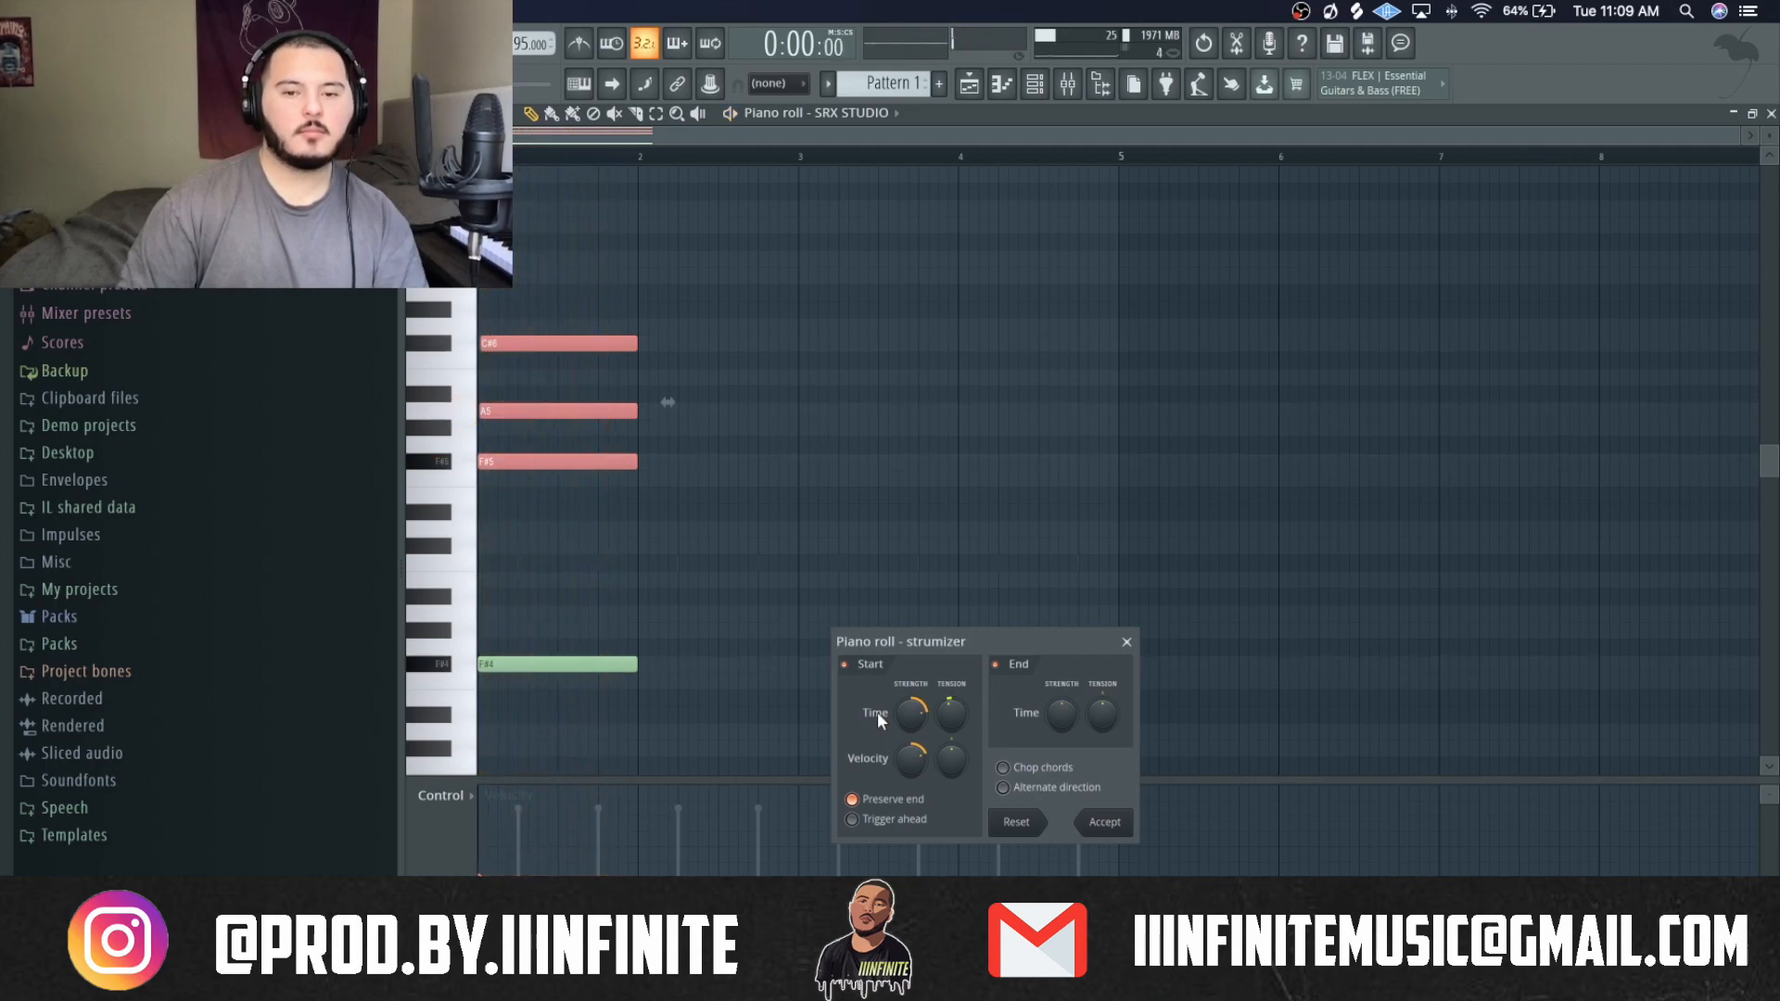
pyautogui.click(1127, 641)
# Duplicate the four-note chord from bar 1 into bar 2.
pyautogui.keyDown('super'); pyautogui.click(982, 526); pyautogui.keyUp('super')
pyautogui.moveTo(604, 270); pyautogui.dragTo(669, 703)
pyautogui.press('super+b')
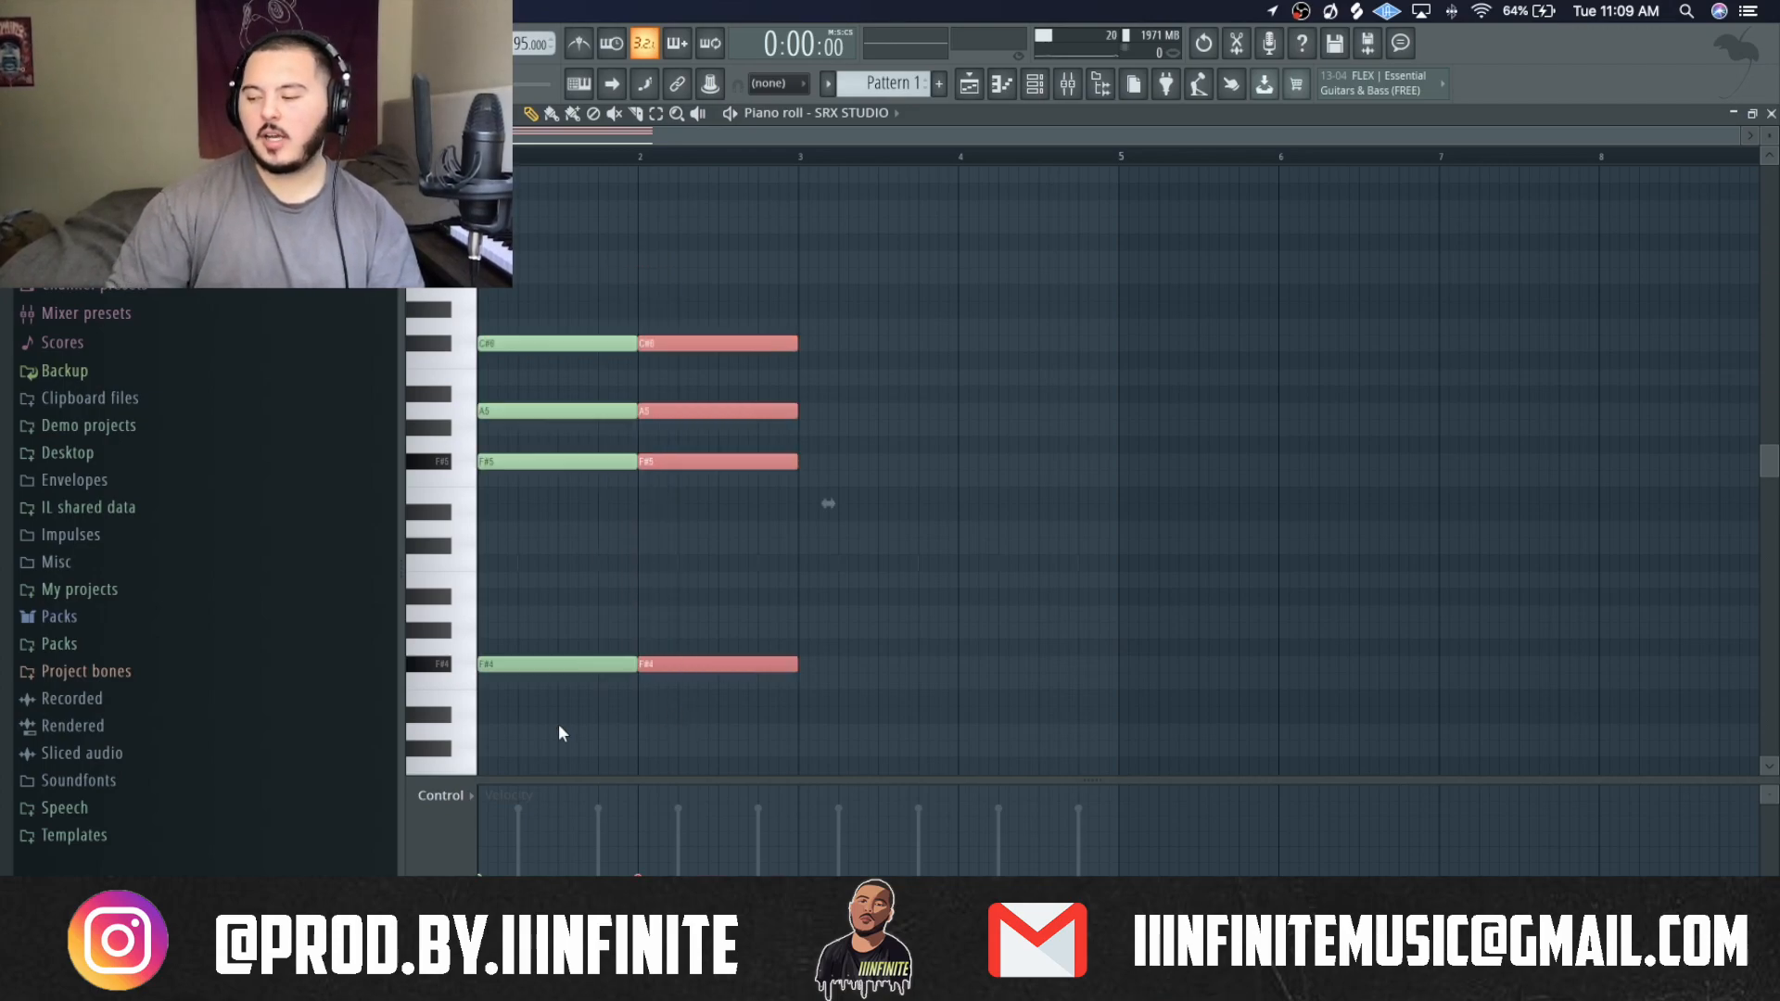
# Lower the whole bar 2 chord by a semitone and its top note by one more semitone to B5.
pyautogui.keyDown('super'); pyautogui.click(870, 536); pyautogui.keyUp('super')
pyautogui.moveTo(709, 288); pyautogui.dragTo(737, 736)
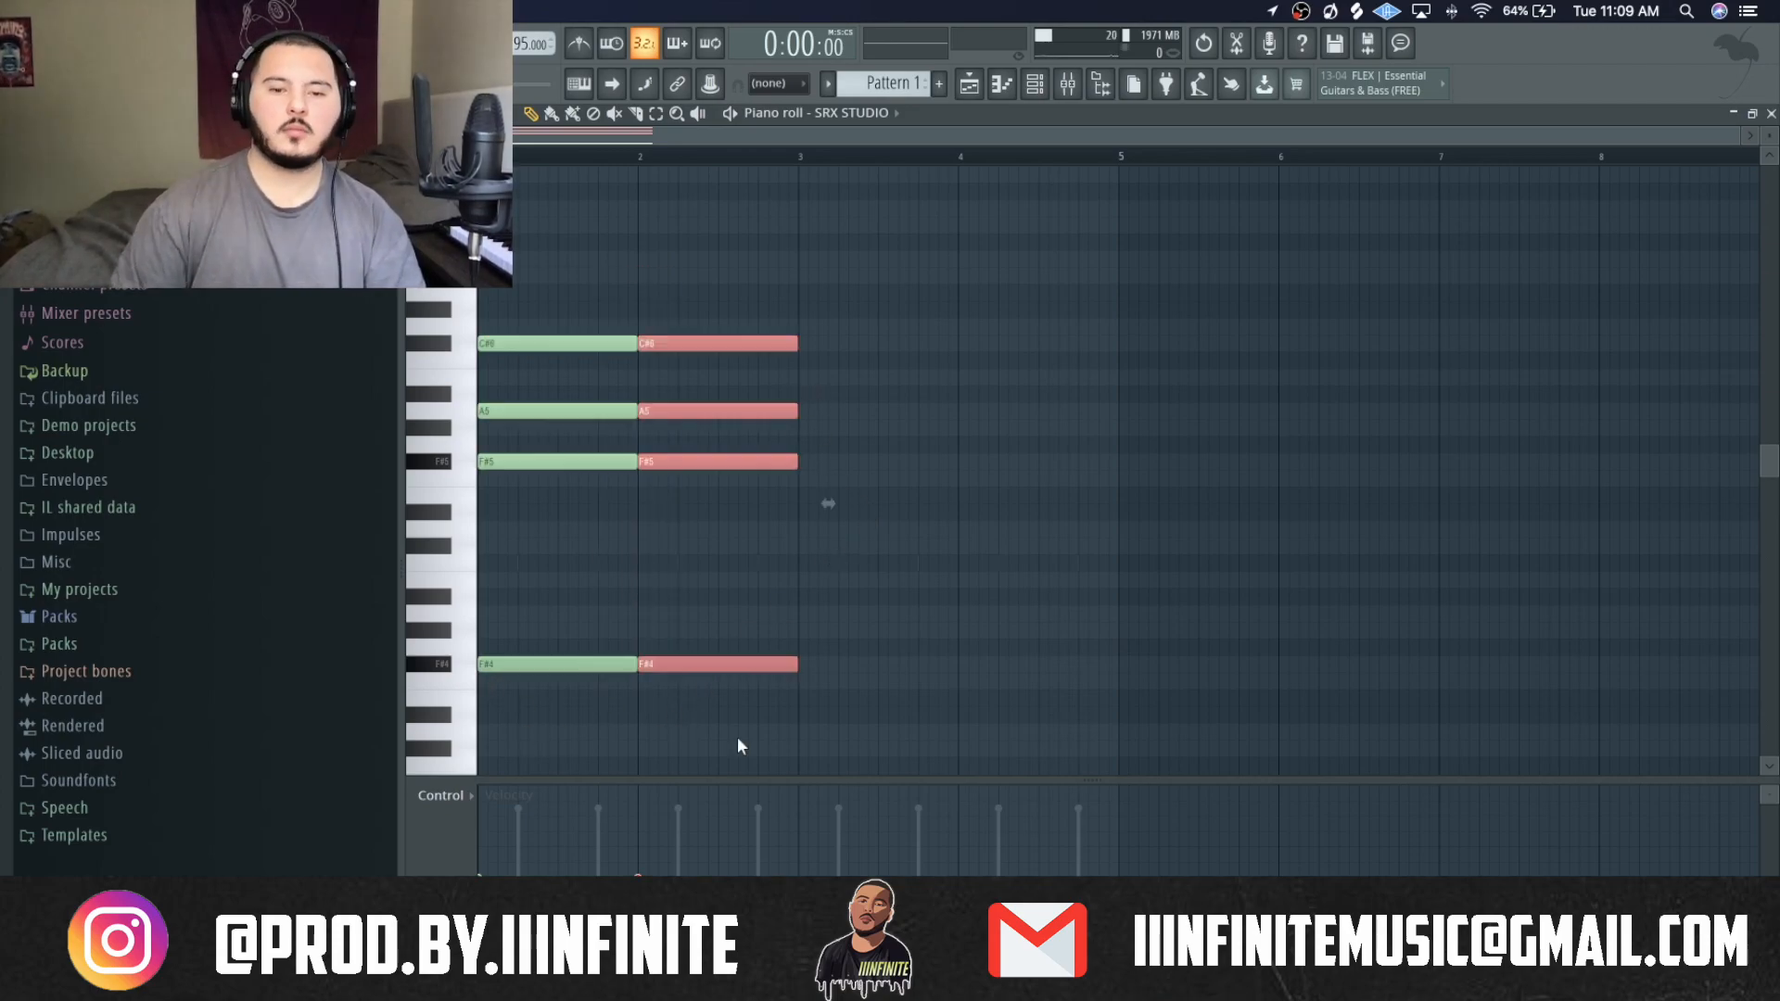
pyautogui.hotkey('shift', 'Down')
pyautogui.keyDown('super'); pyautogui.click(859, 521); pyautogui.keyUp('super')
pyautogui.click(765, 361)
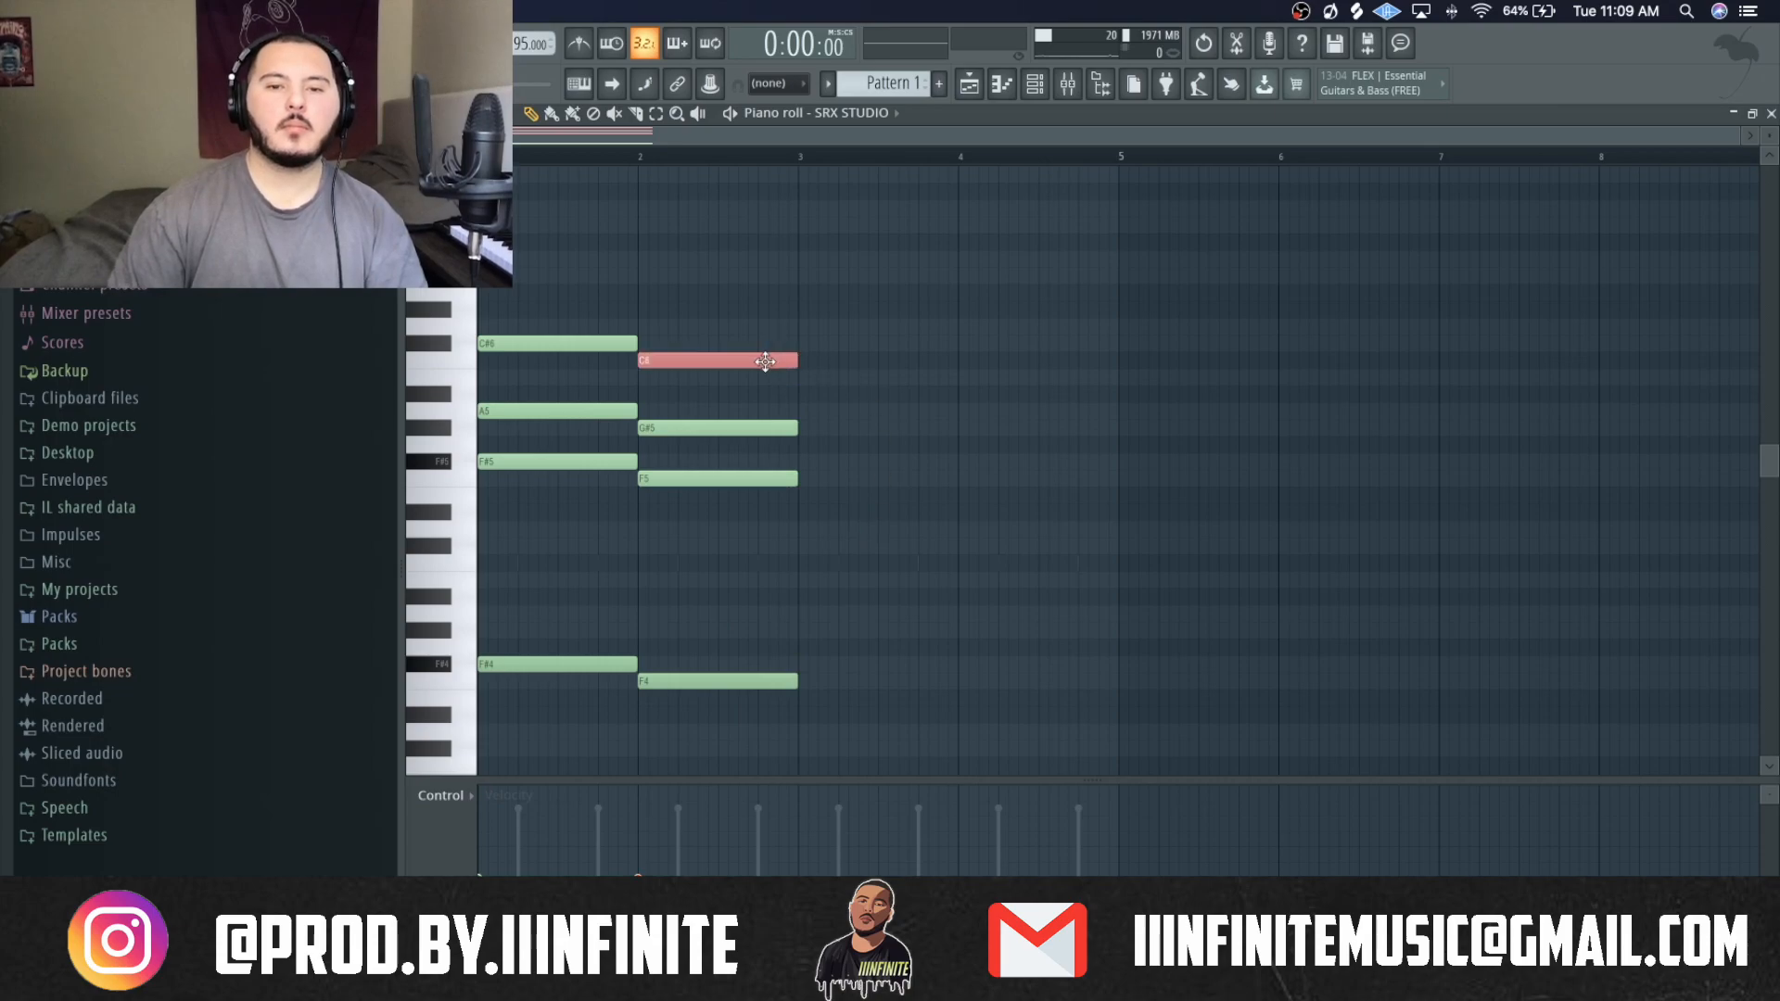
pyautogui.hotkey('shift', 'Down')
# Play back the two chords and duplicate them into bars 3 and 4.
pyautogui.press('space')
pyautogui.keyDown('super'); pyautogui.click(864, 343); pyautogui.keyUp('super')
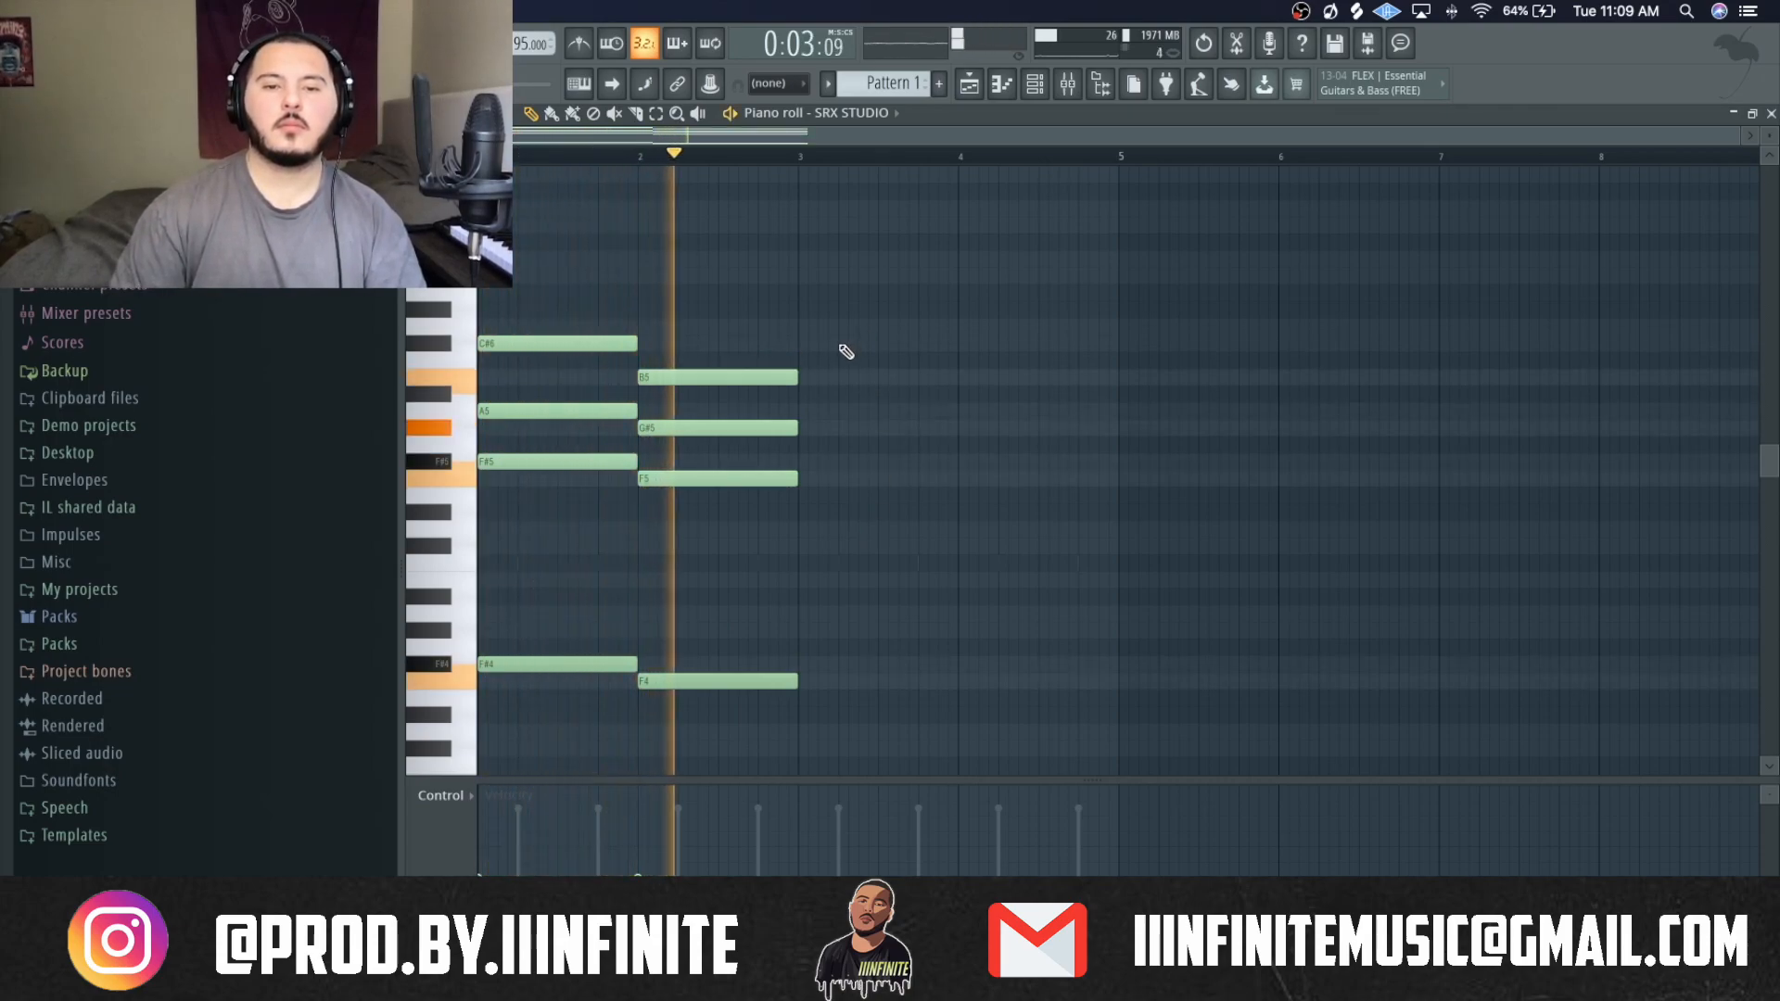
pyautogui.press('space')
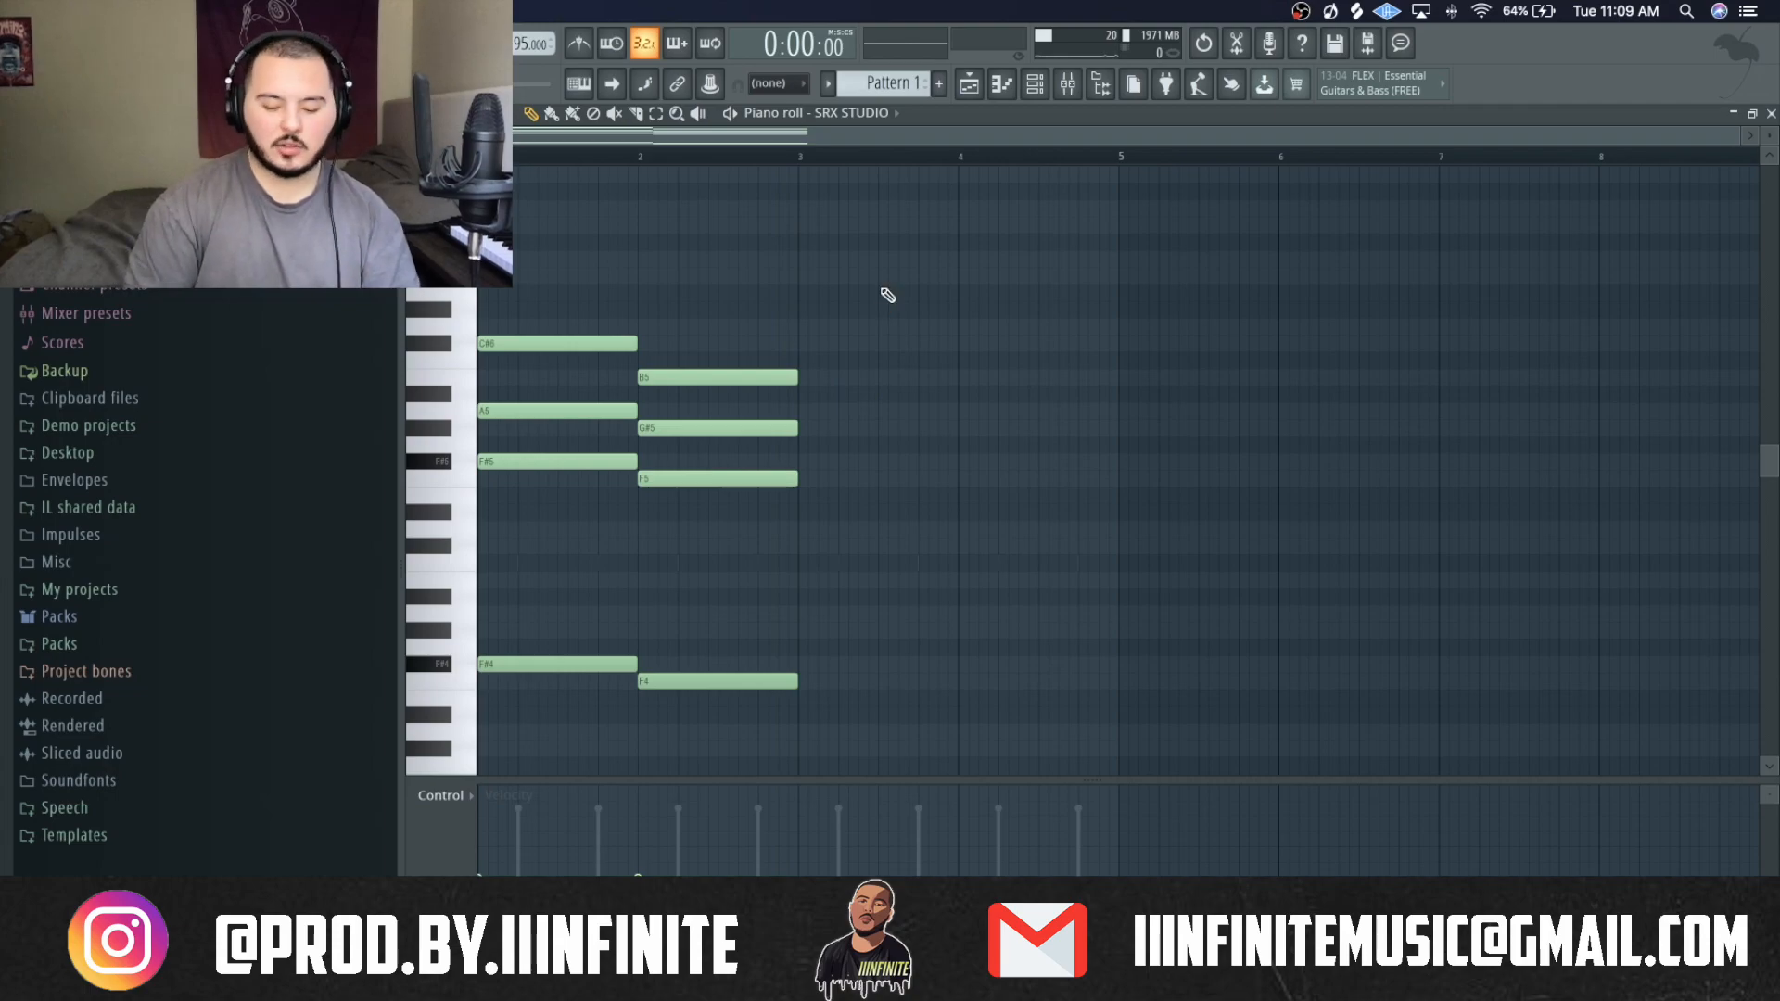
pyautogui.press('super+b')
pyautogui.press('super+d')
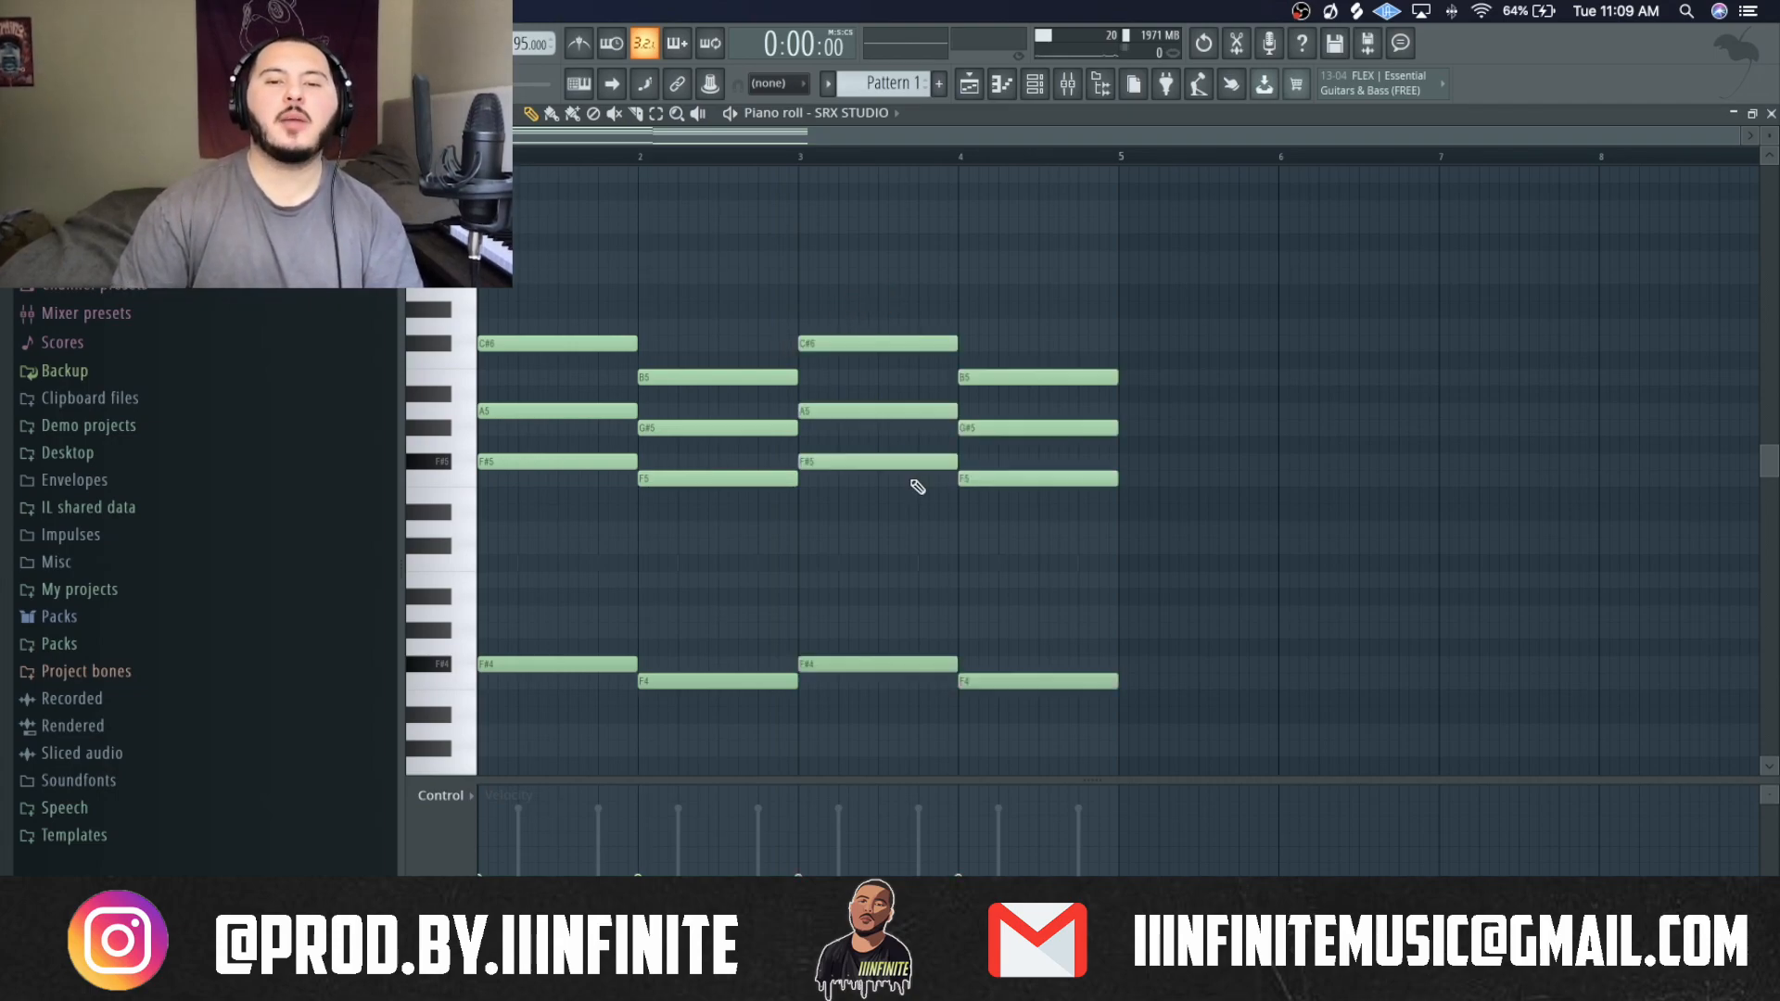
# Raise the A5 note of the bar 3 chord by an octave to A6.
pyautogui.moveTo(886, 437); pyautogui.dragTo(807, 348)
pyautogui.click(862, 414)
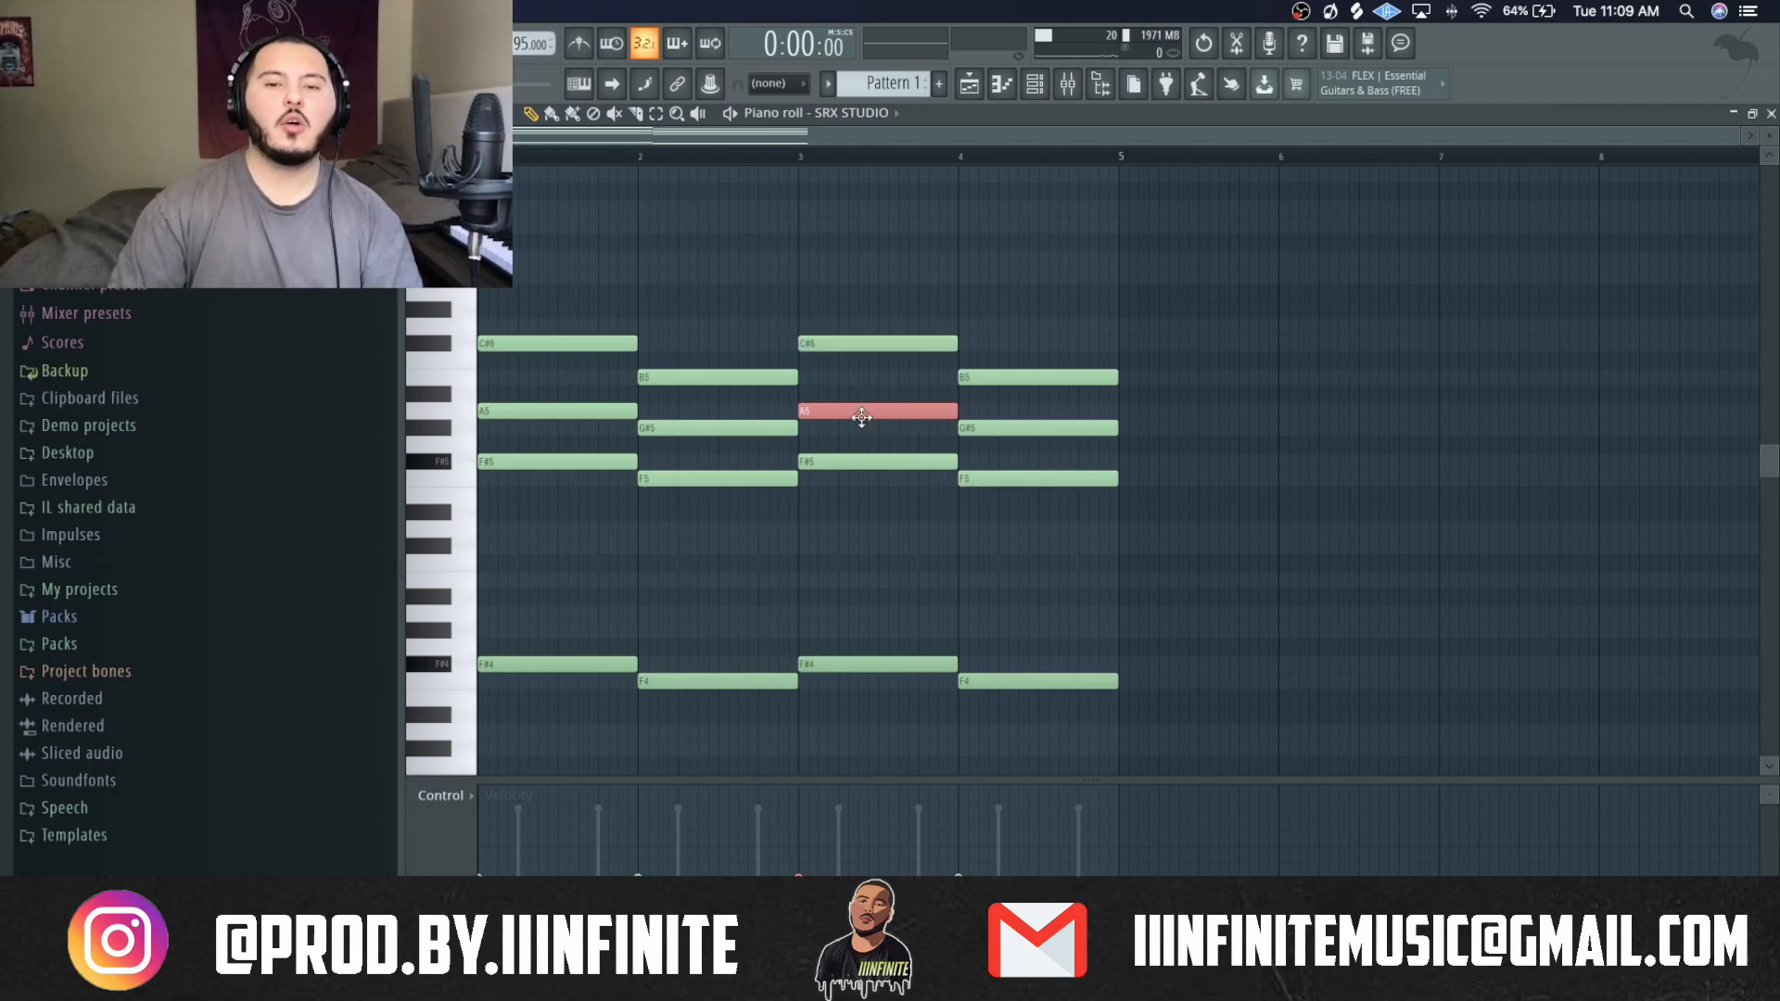
pyautogui.press('super+Up')
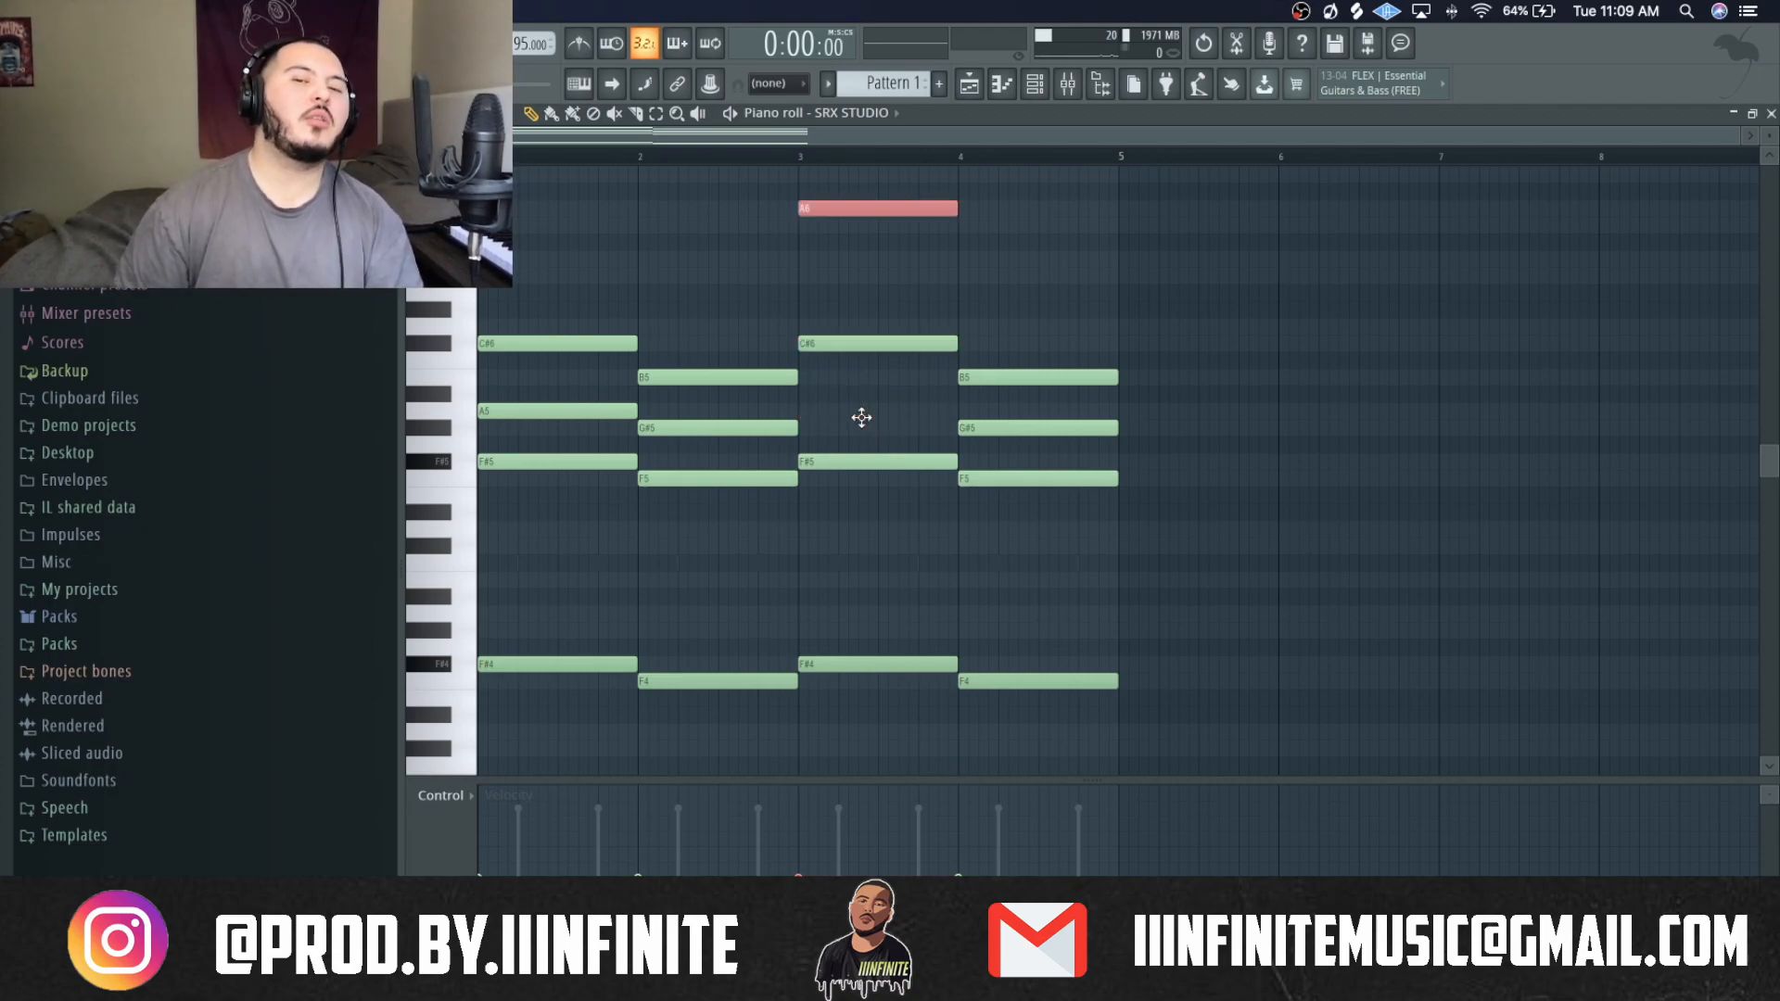
pyautogui.scroll(5, 641, 235)
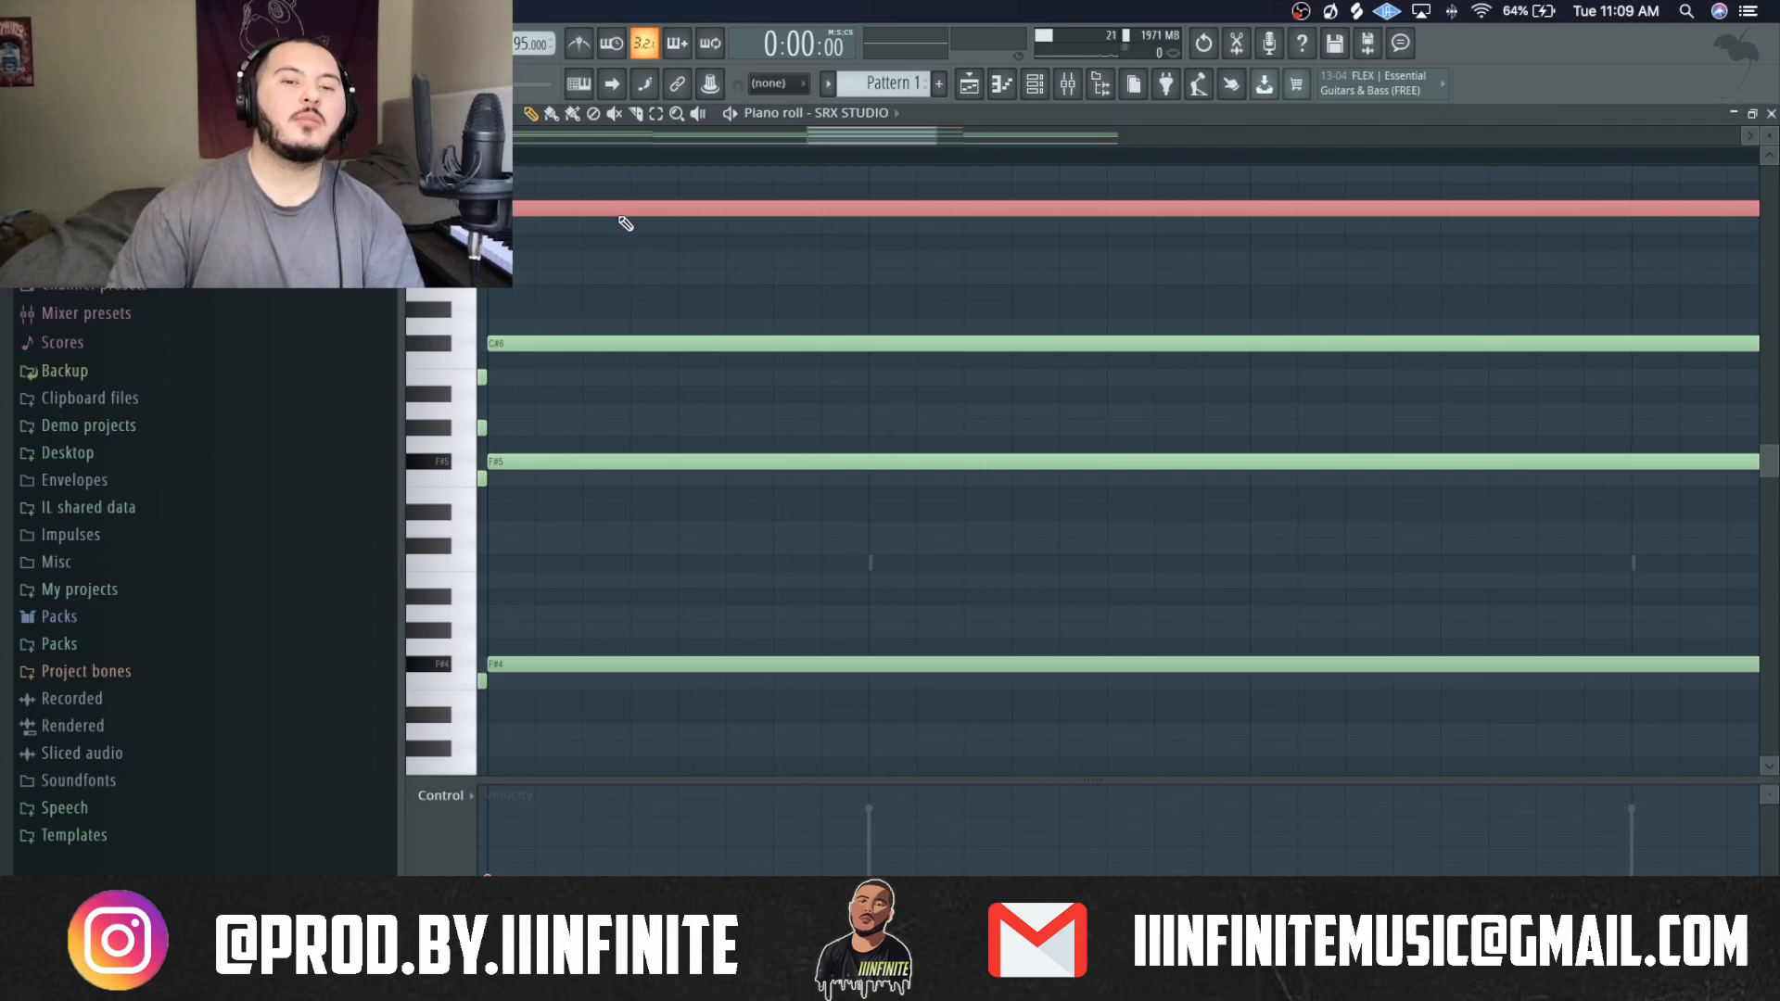
pyautogui.press('super+d')
pyautogui.scroll(-7, 580, 220)
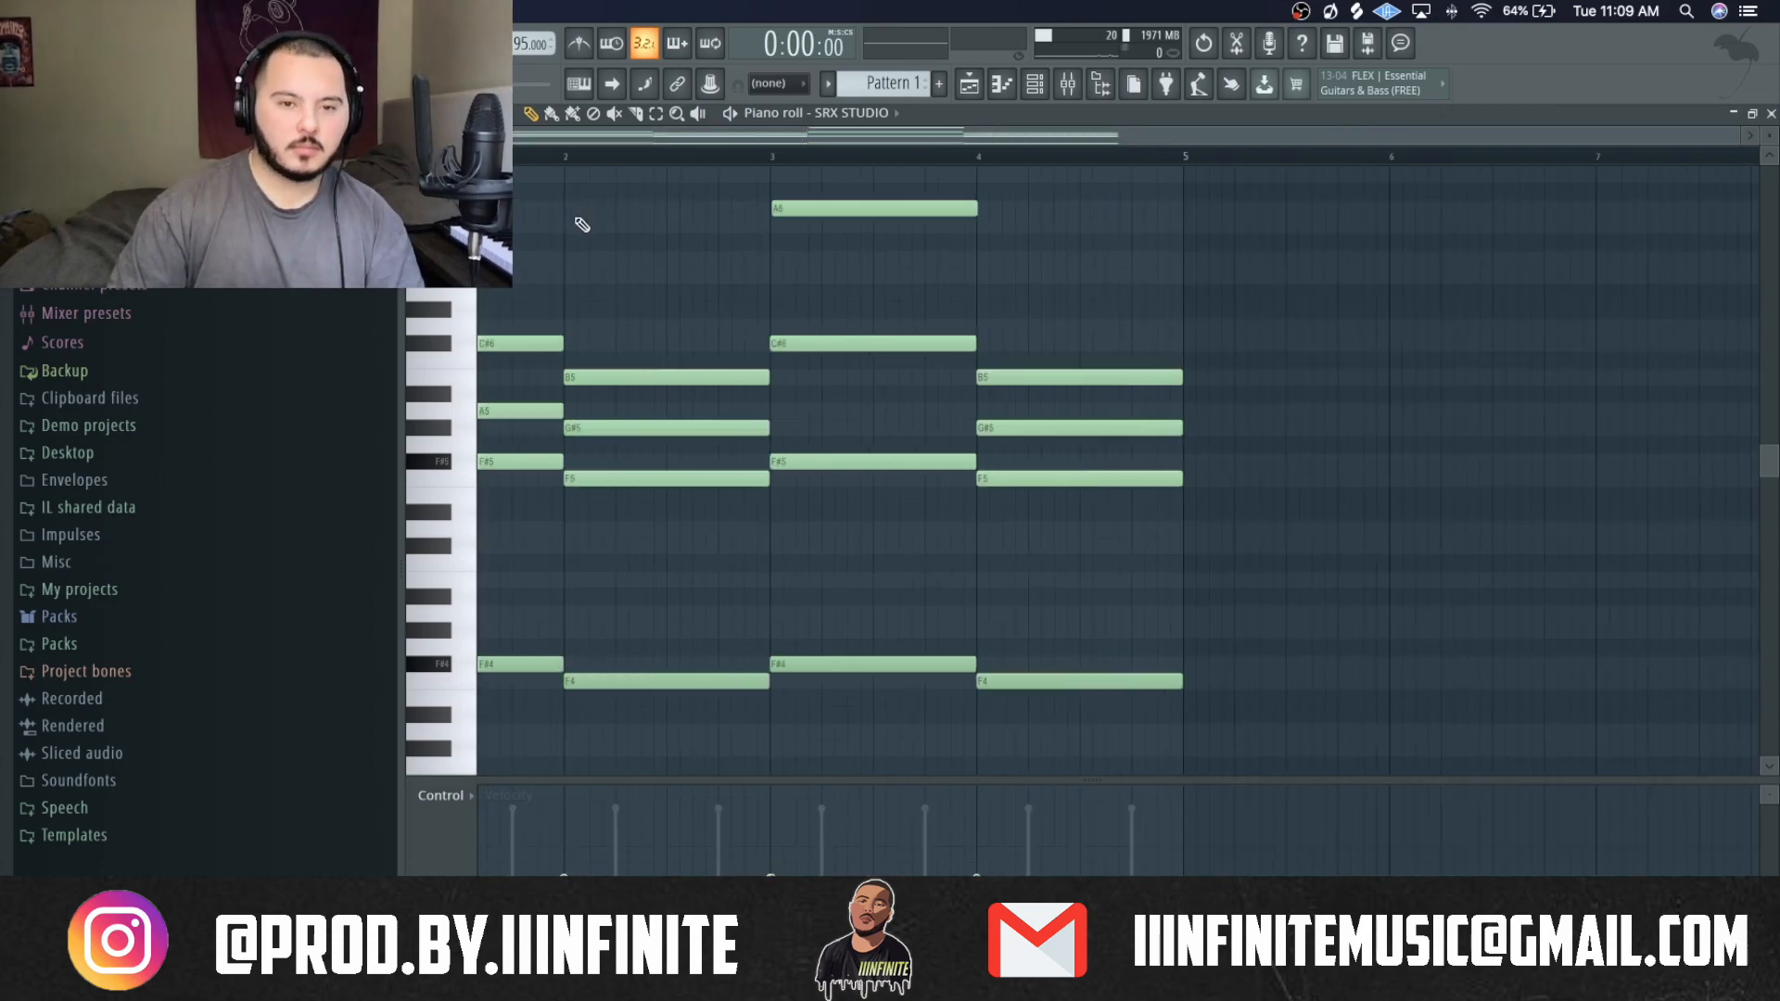
# Apply the Strumizer to all four chords and listen to the strummed progression.
pyautogui.press('space')
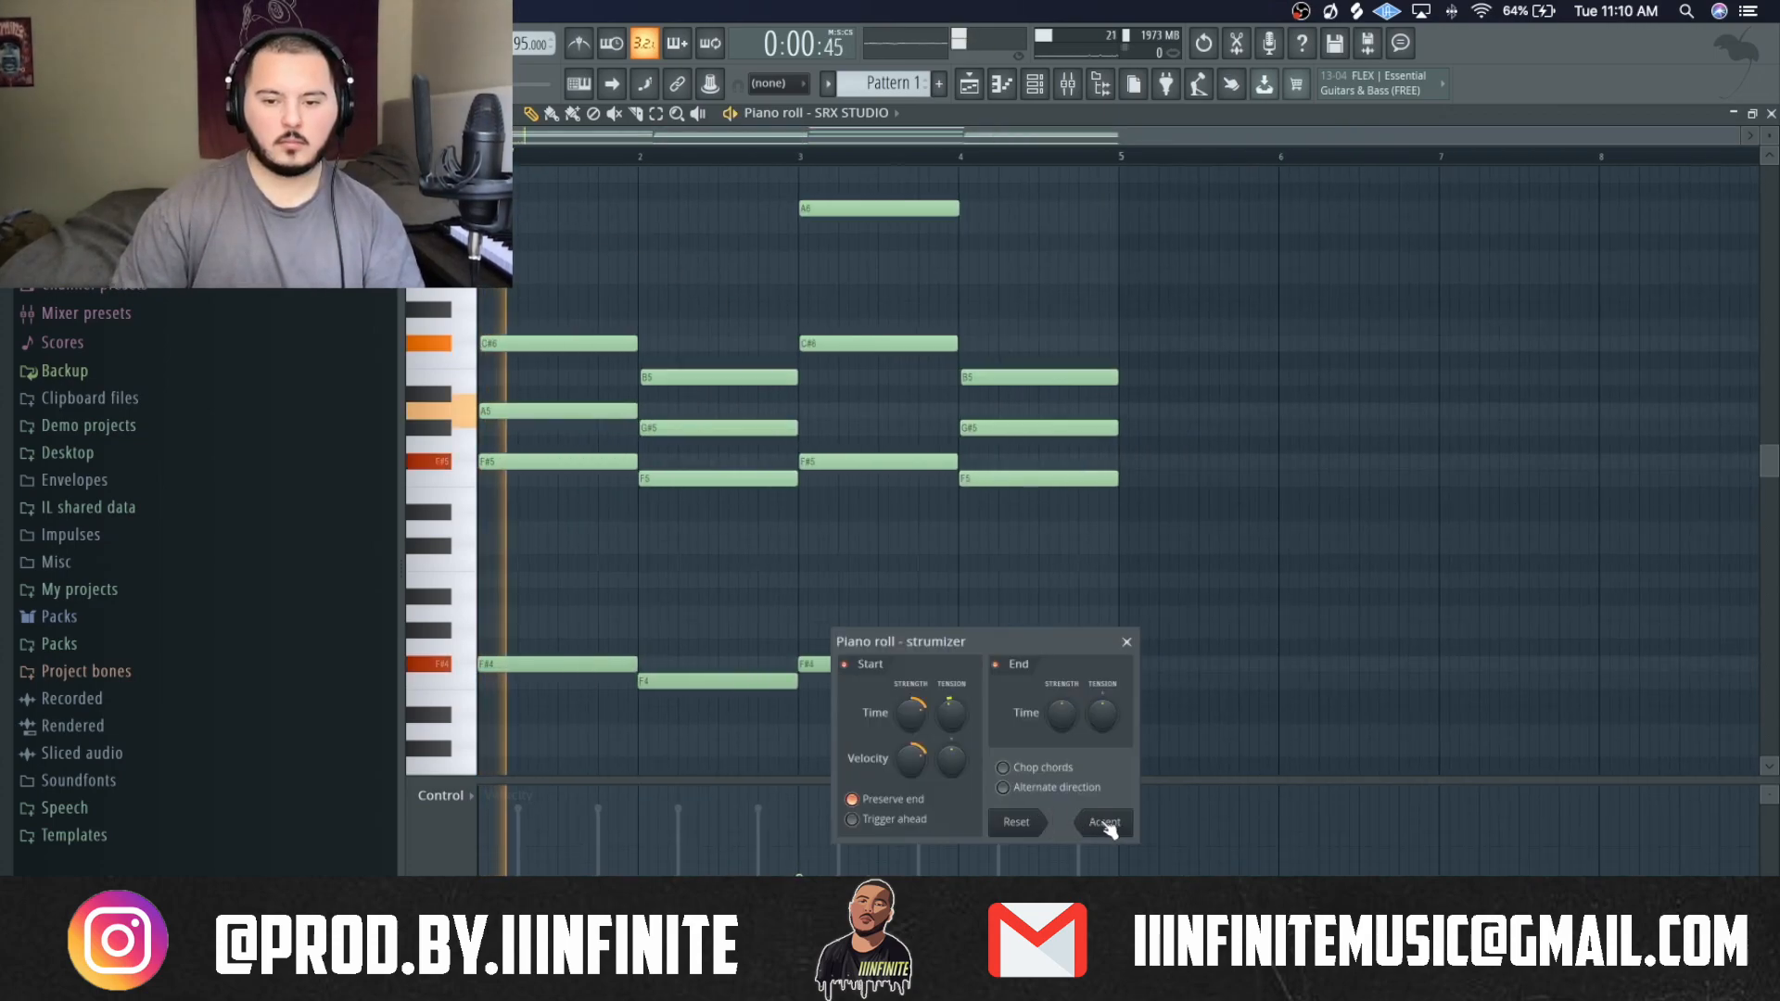
pyautogui.click(1109, 824)
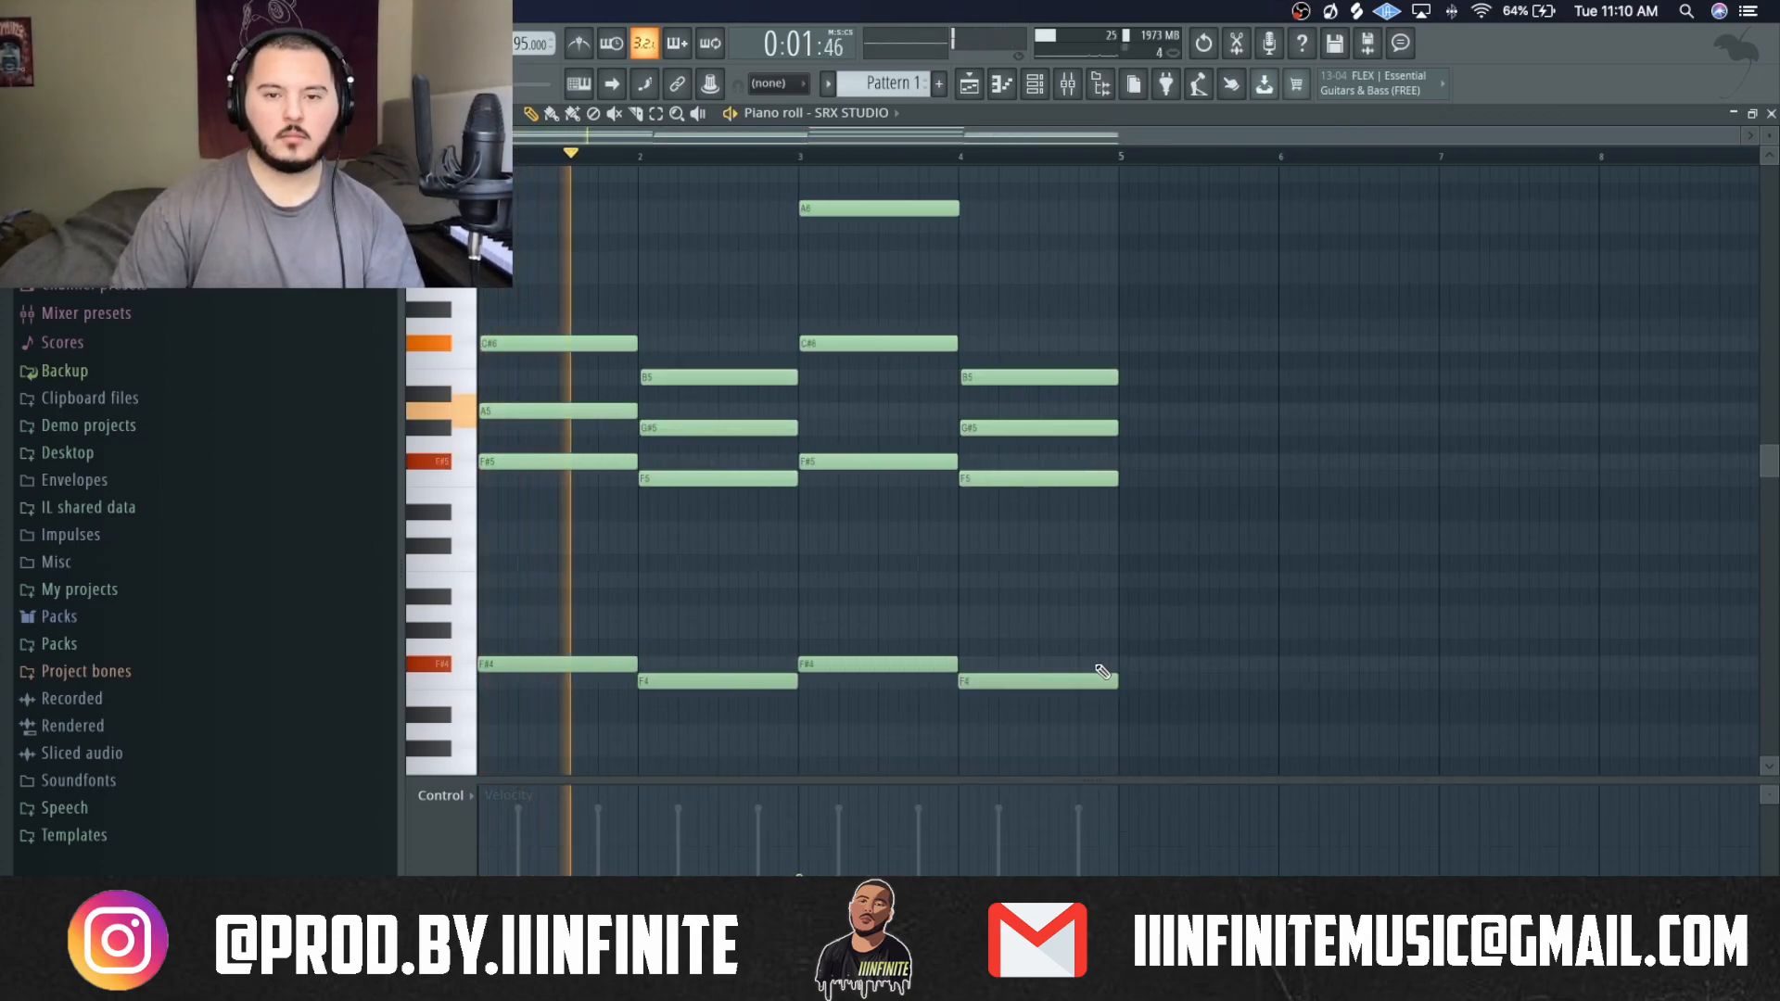
pyautogui.scroll(3, 872, 521)
pyautogui.scroll(3, 649, 458)
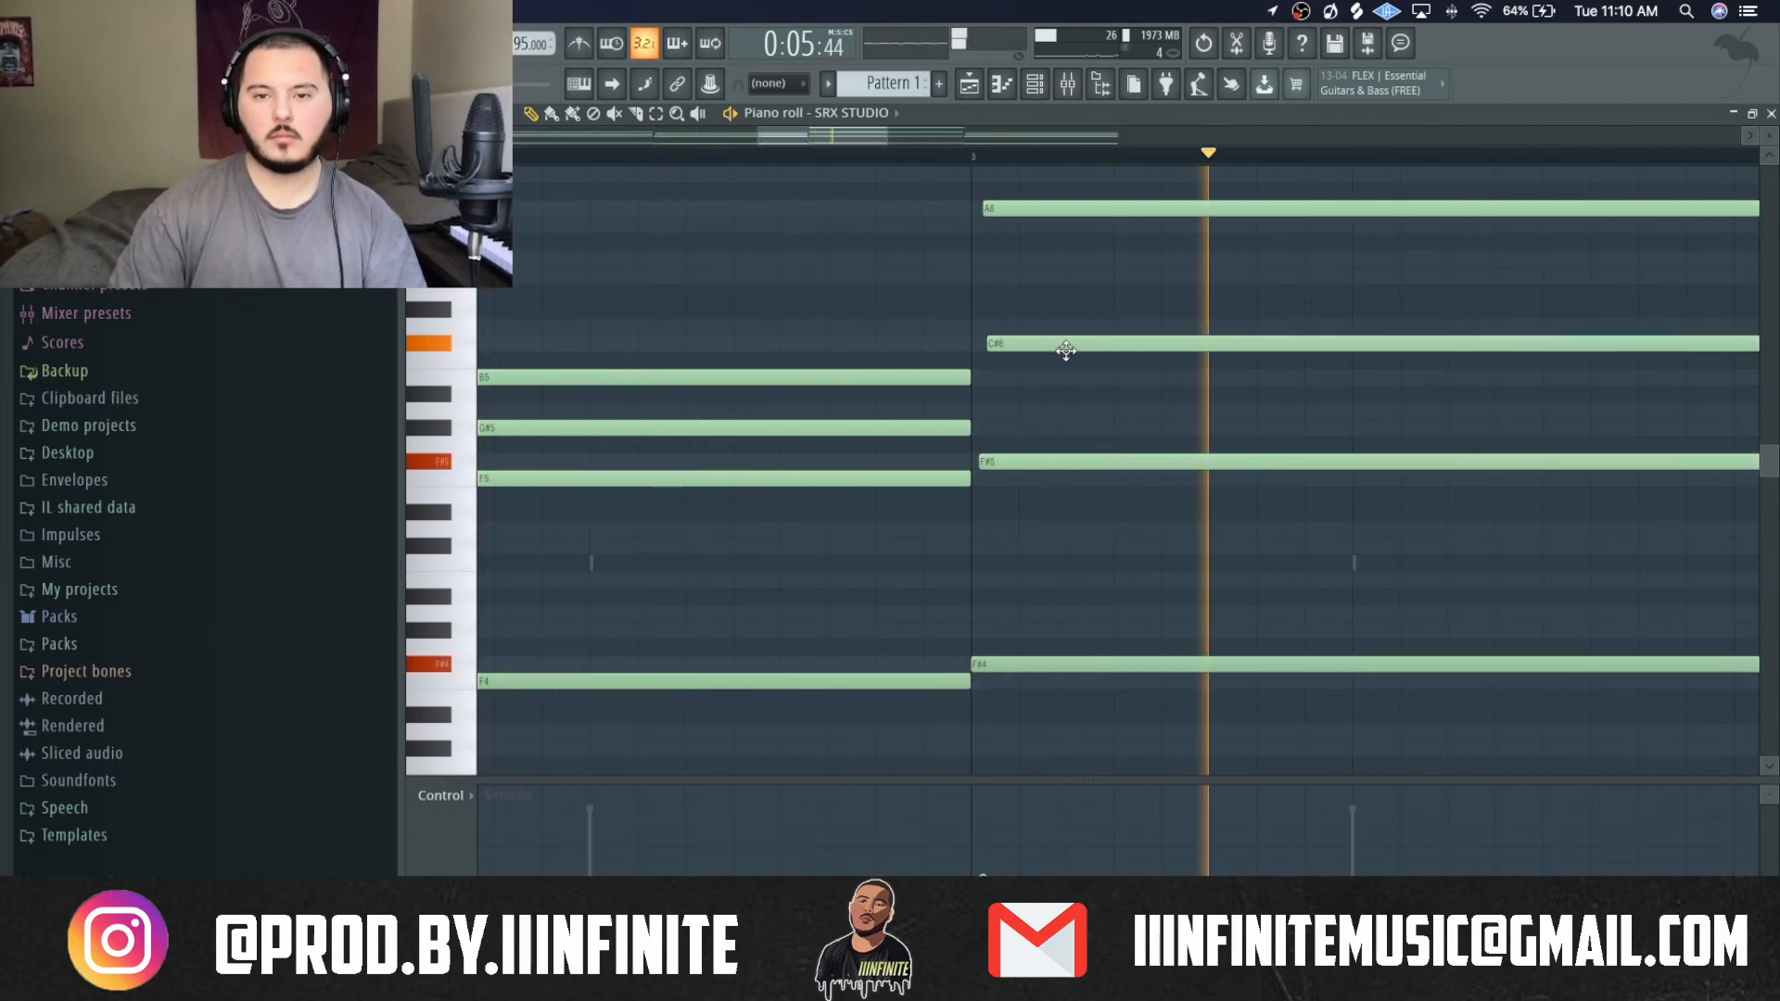
pyautogui.scroll(-4, 1065, 350)
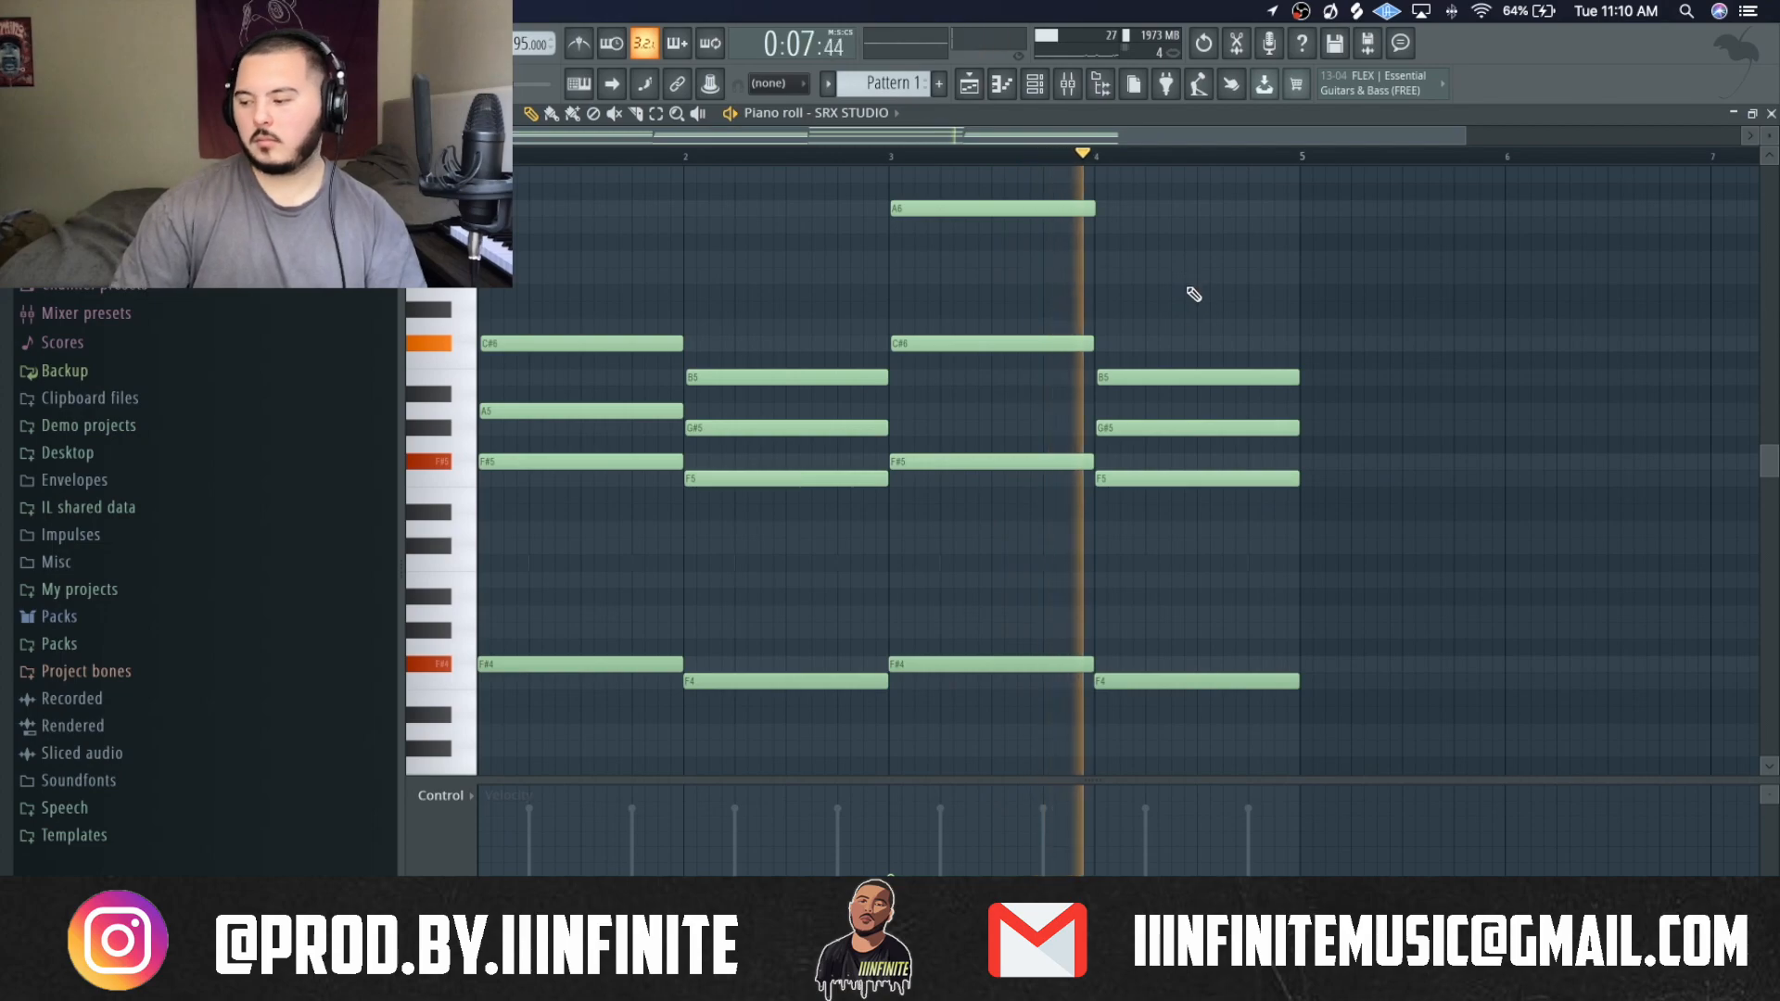
pyautogui.scroll(-1, 1215, 298)
pyautogui.press('space')
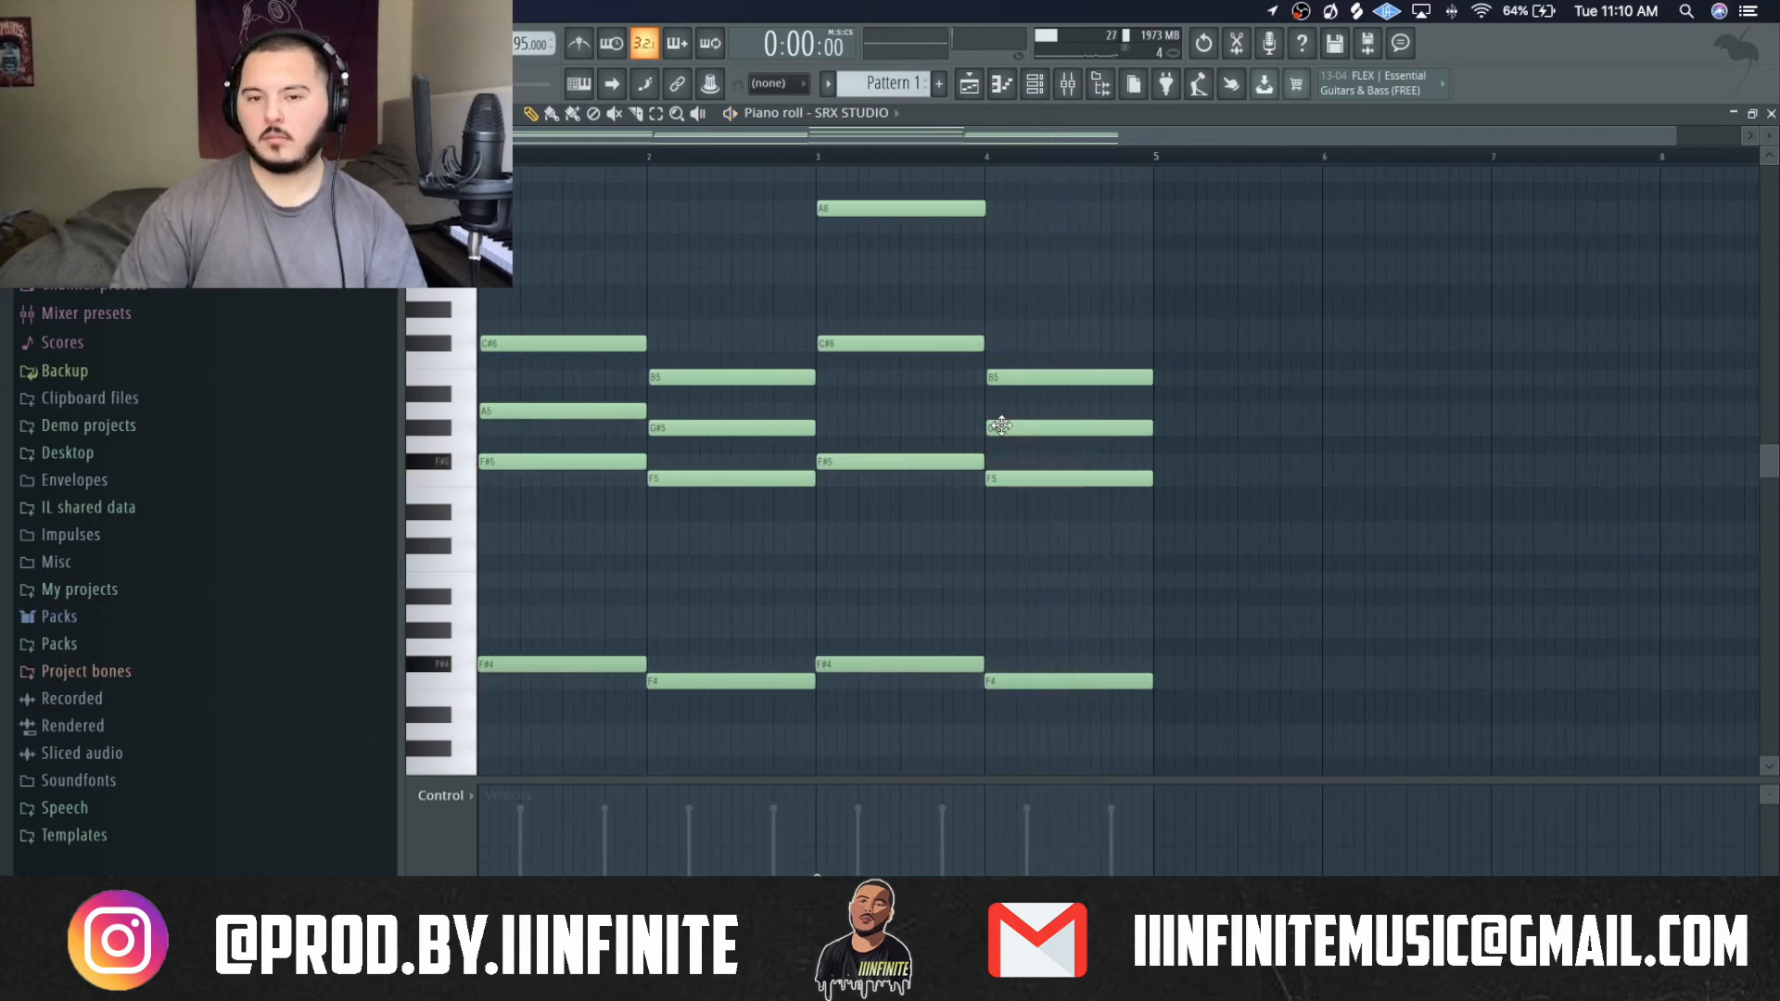
# Copy the G#5 note of the bar 4 chord an octave up to G#6.
pyautogui.moveTo(1013, 429); pyautogui.dragTo(1011, 230)
pyautogui.scroll(4, 953, 254)
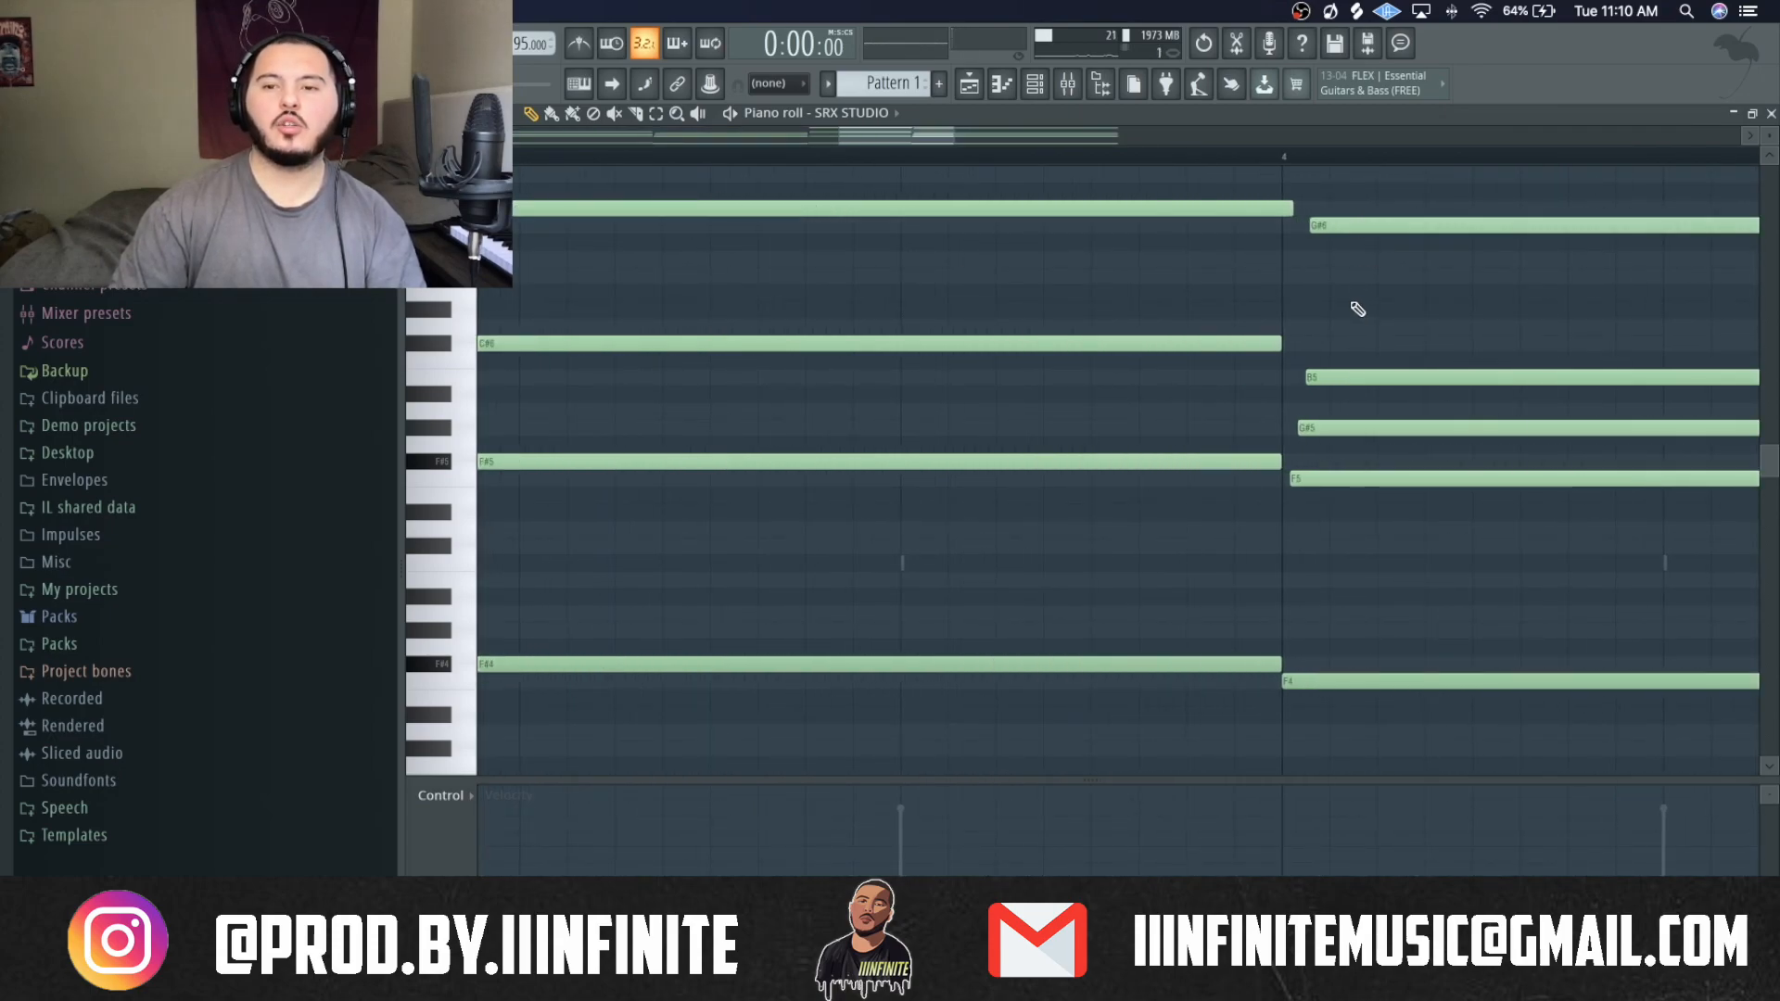
pyautogui.press('space')
pyautogui.scroll(-5, 1389, 325)
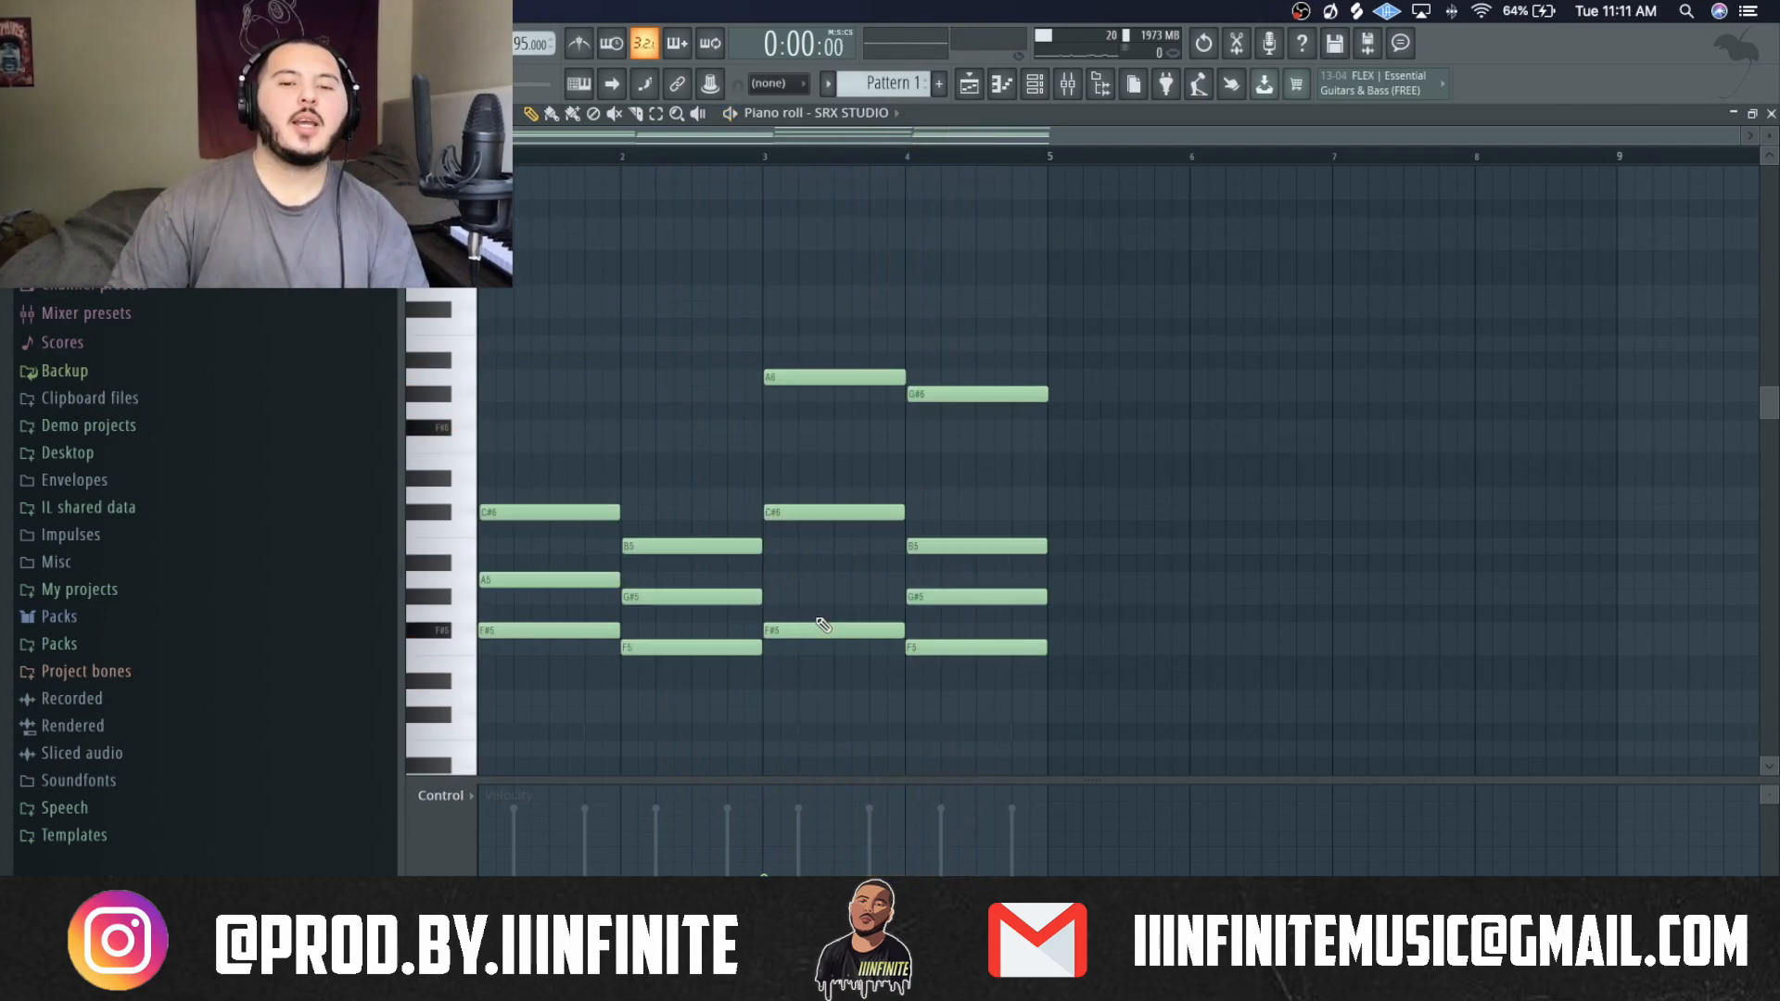
# Copy the F#5 notes of bars 1 and 3 two octaves up to F#7 and play back the result.
pyautogui.keyDown('super'); pyautogui.click(824, 631); pyautogui.keyUp('super')
pyautogui.keyDown('super'); pyautogui.click(552, 632); pyautogui.keyUp('super')
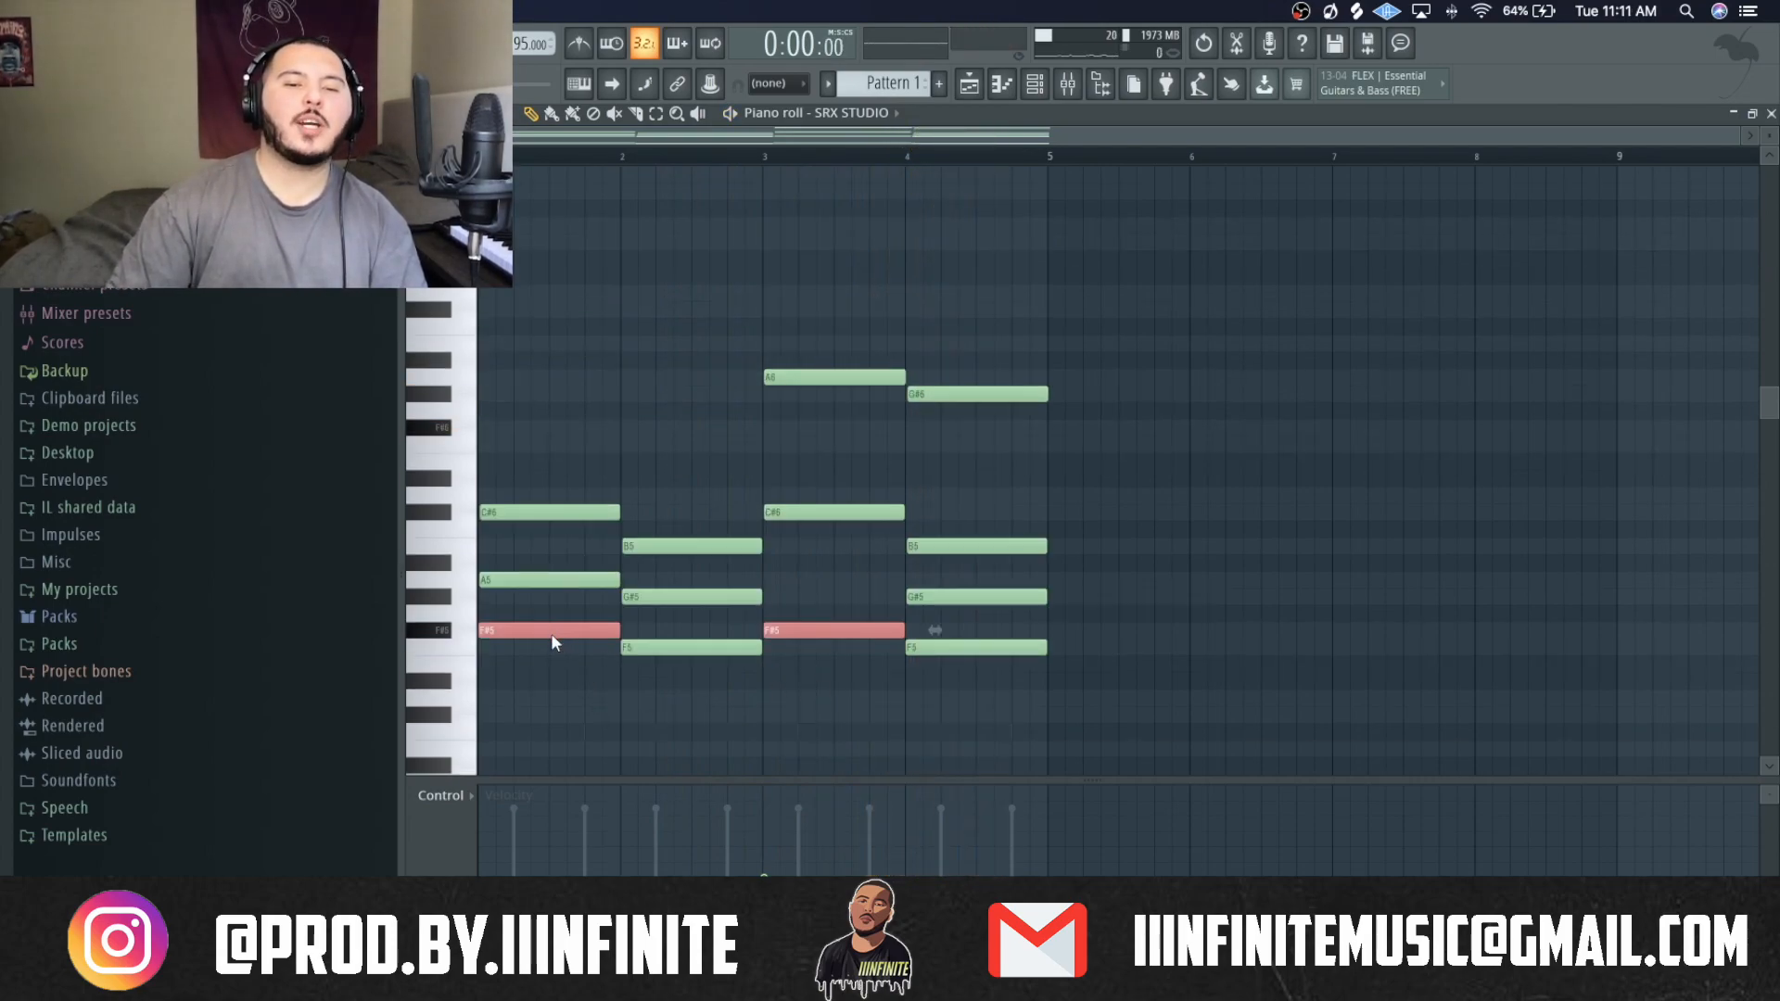
pyautogui.moveTo(534, 636); pyautogui.dragTo(508, 232)
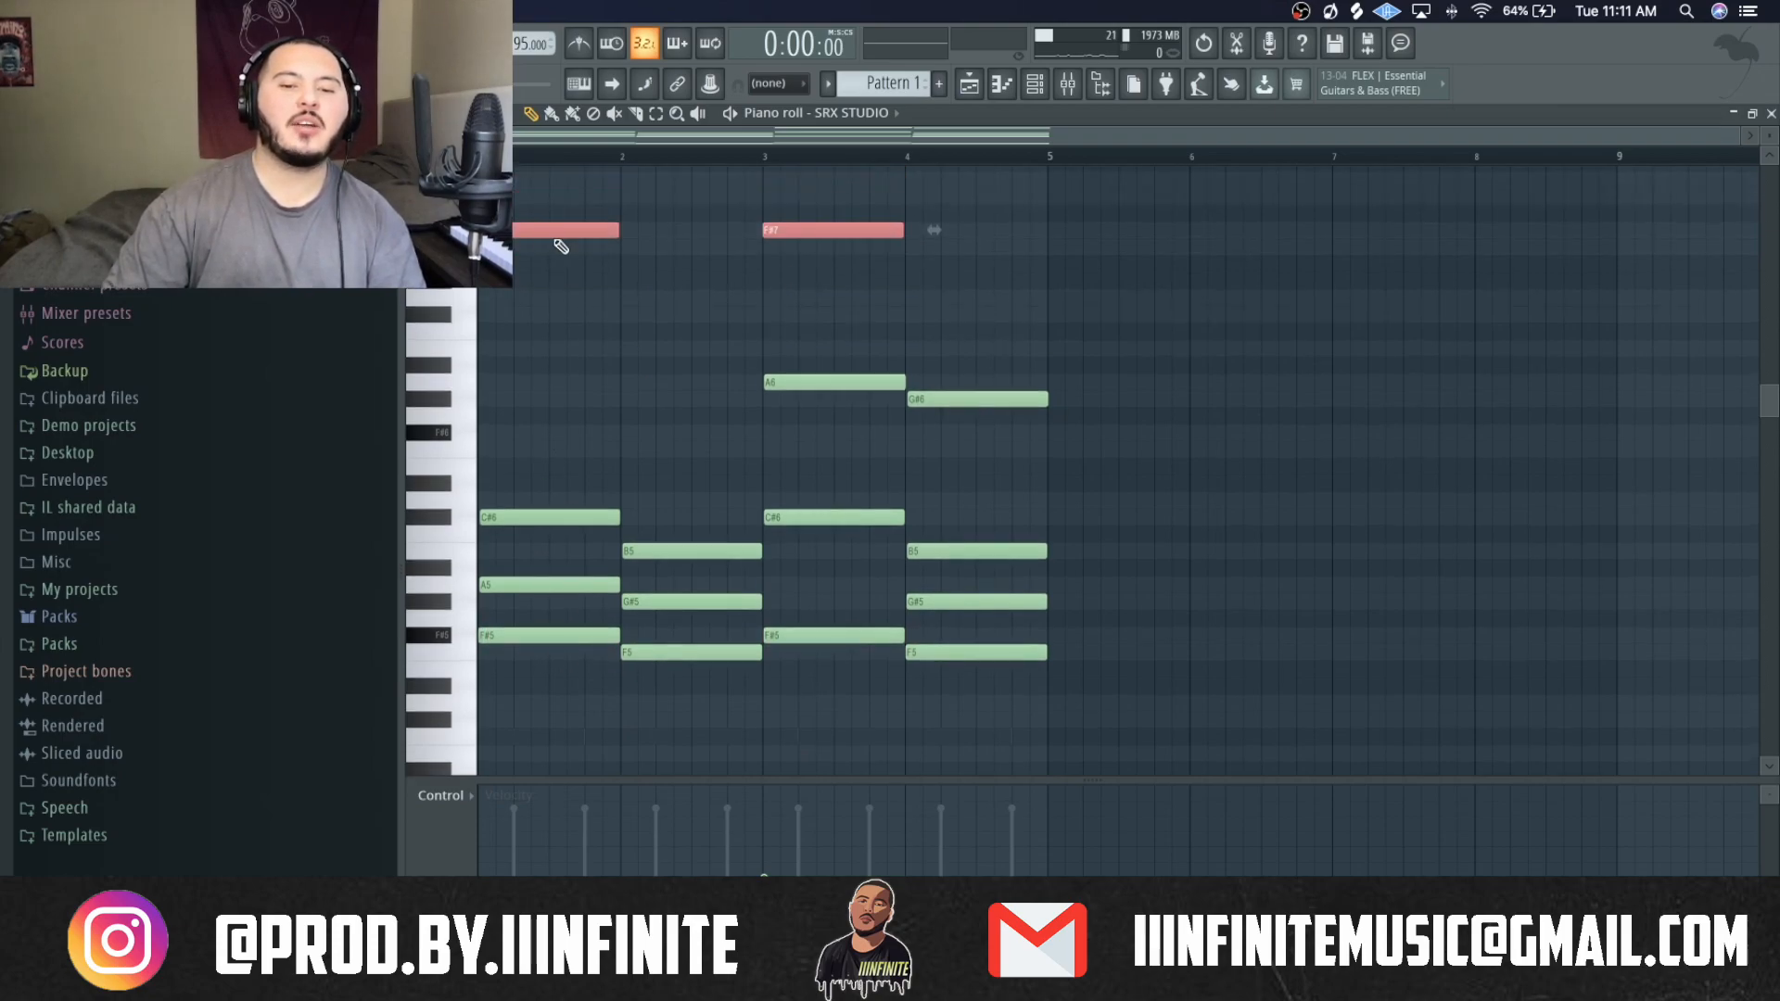
pyautogui.click(817, 318)
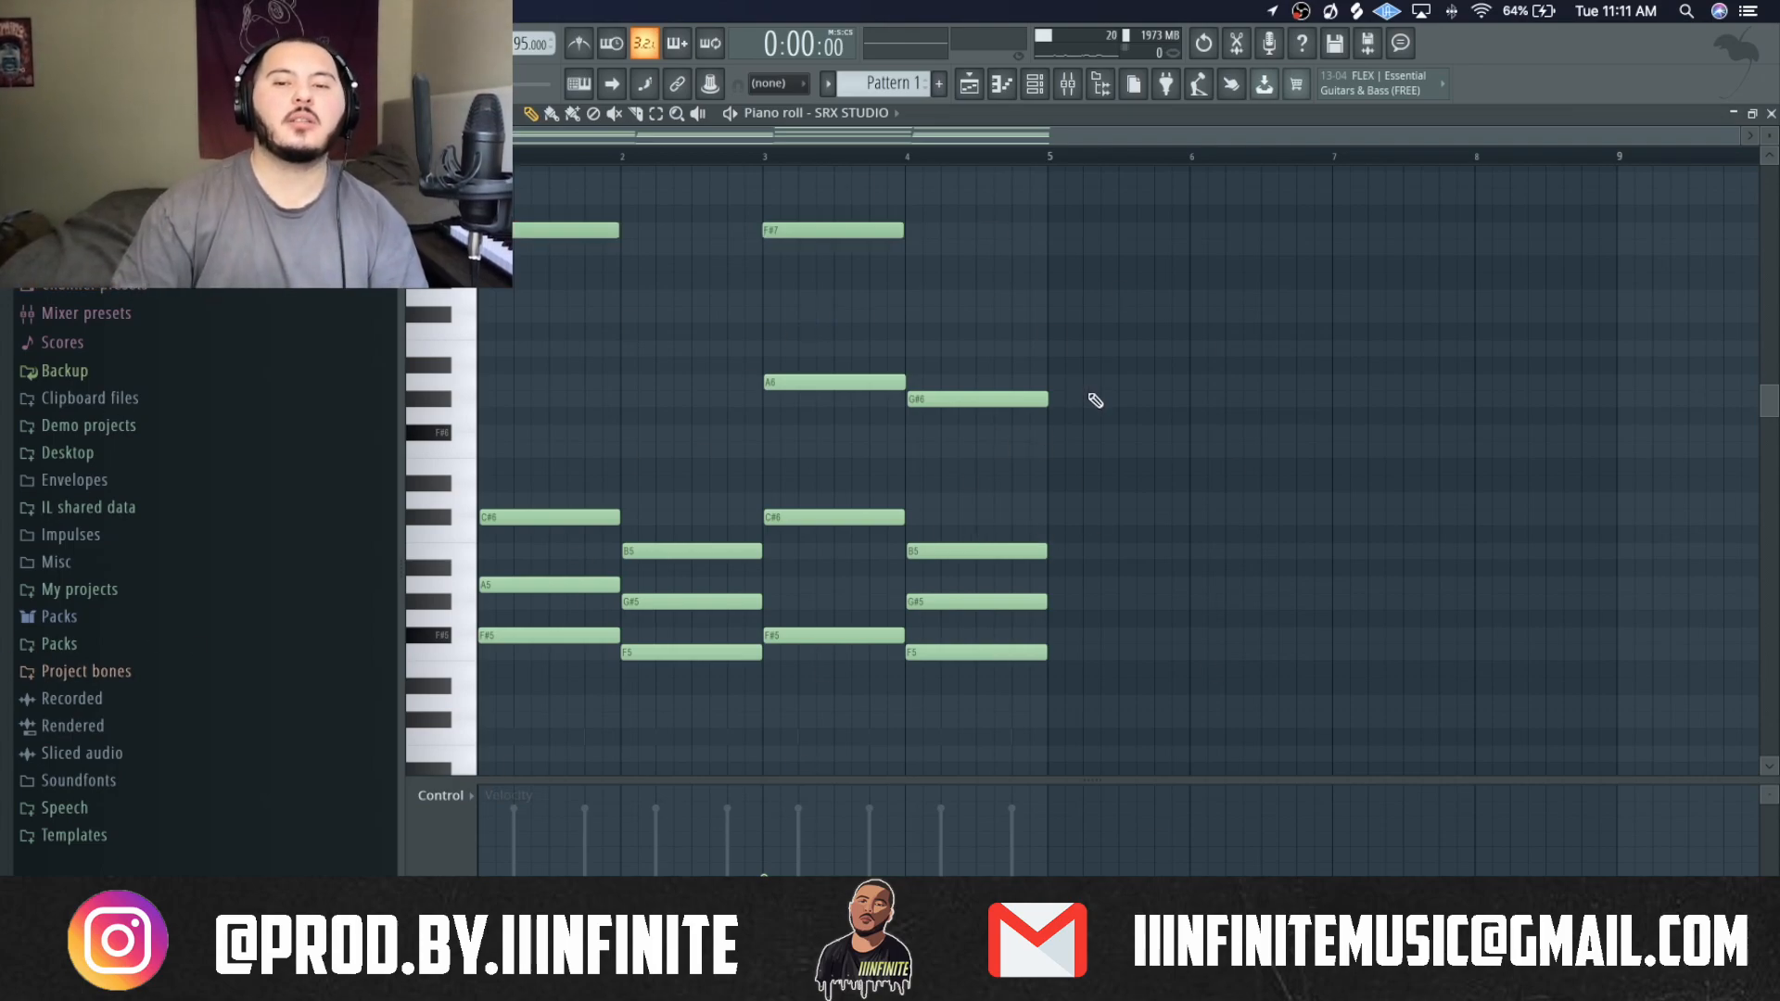
pyautogui.press('space')
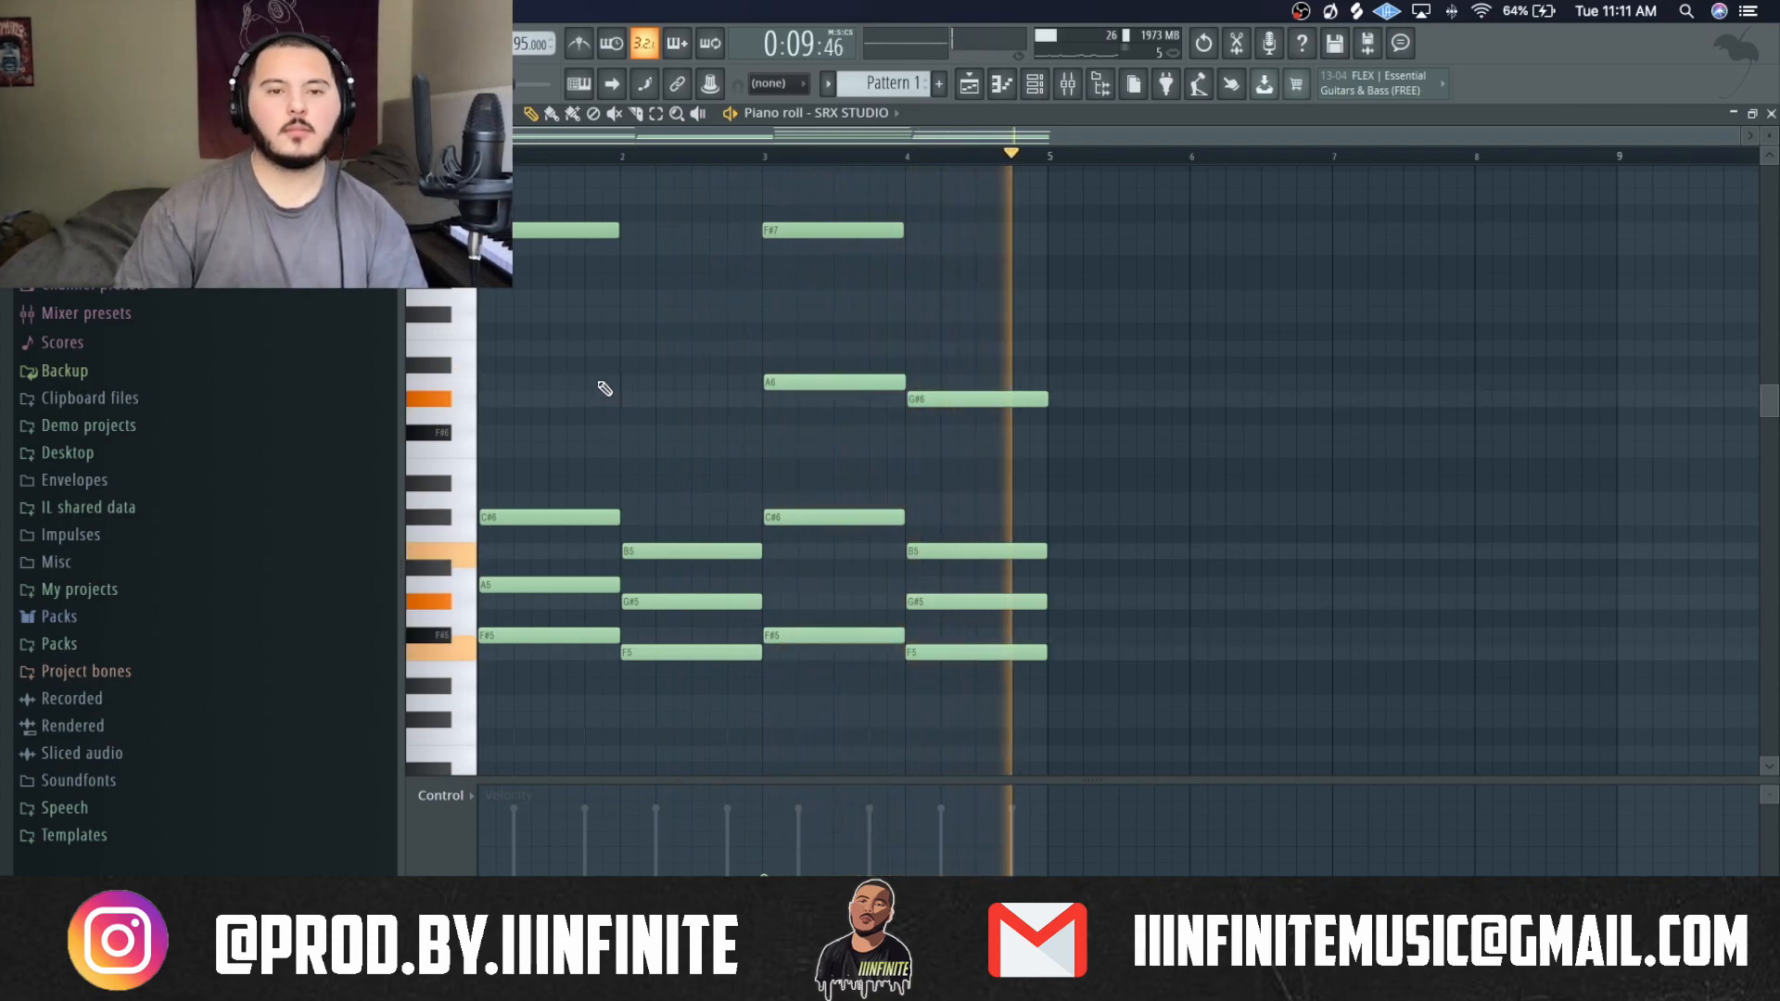
pyautogui.press('space')
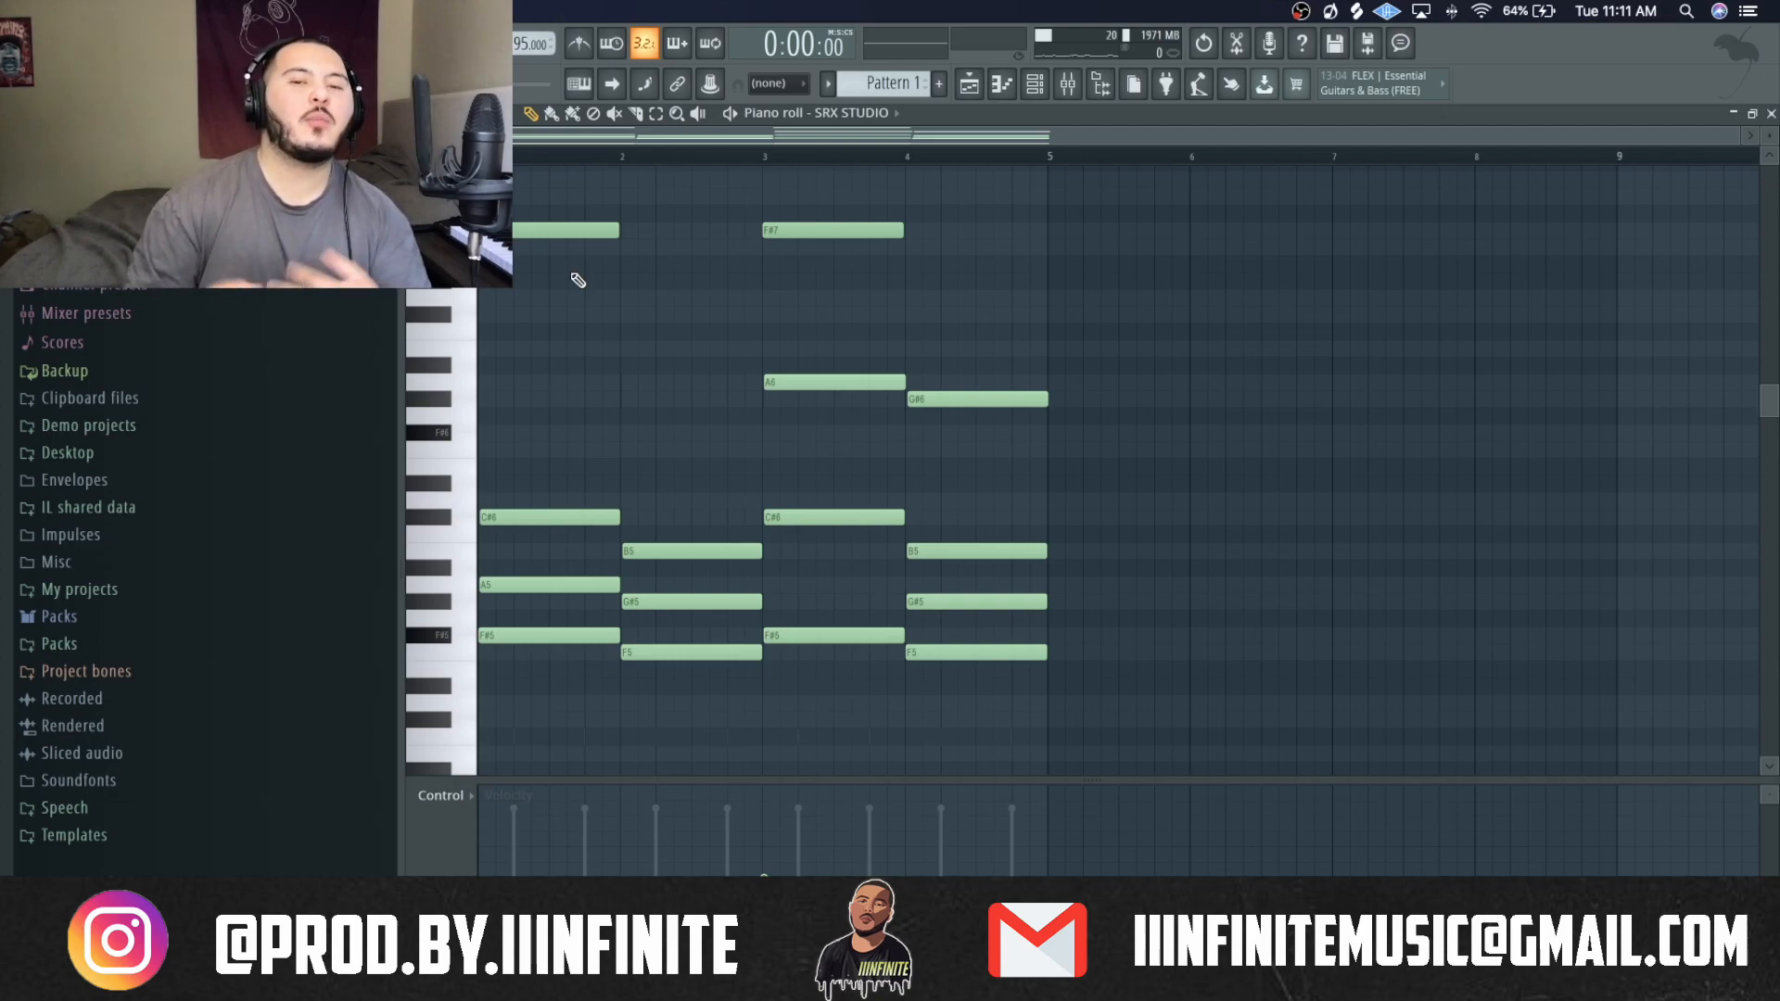
# Place a D7 note on beat 3 of bar 1 and slice two half-beat pieces off its start.
pyautogui.scroll(5, 480, 366)
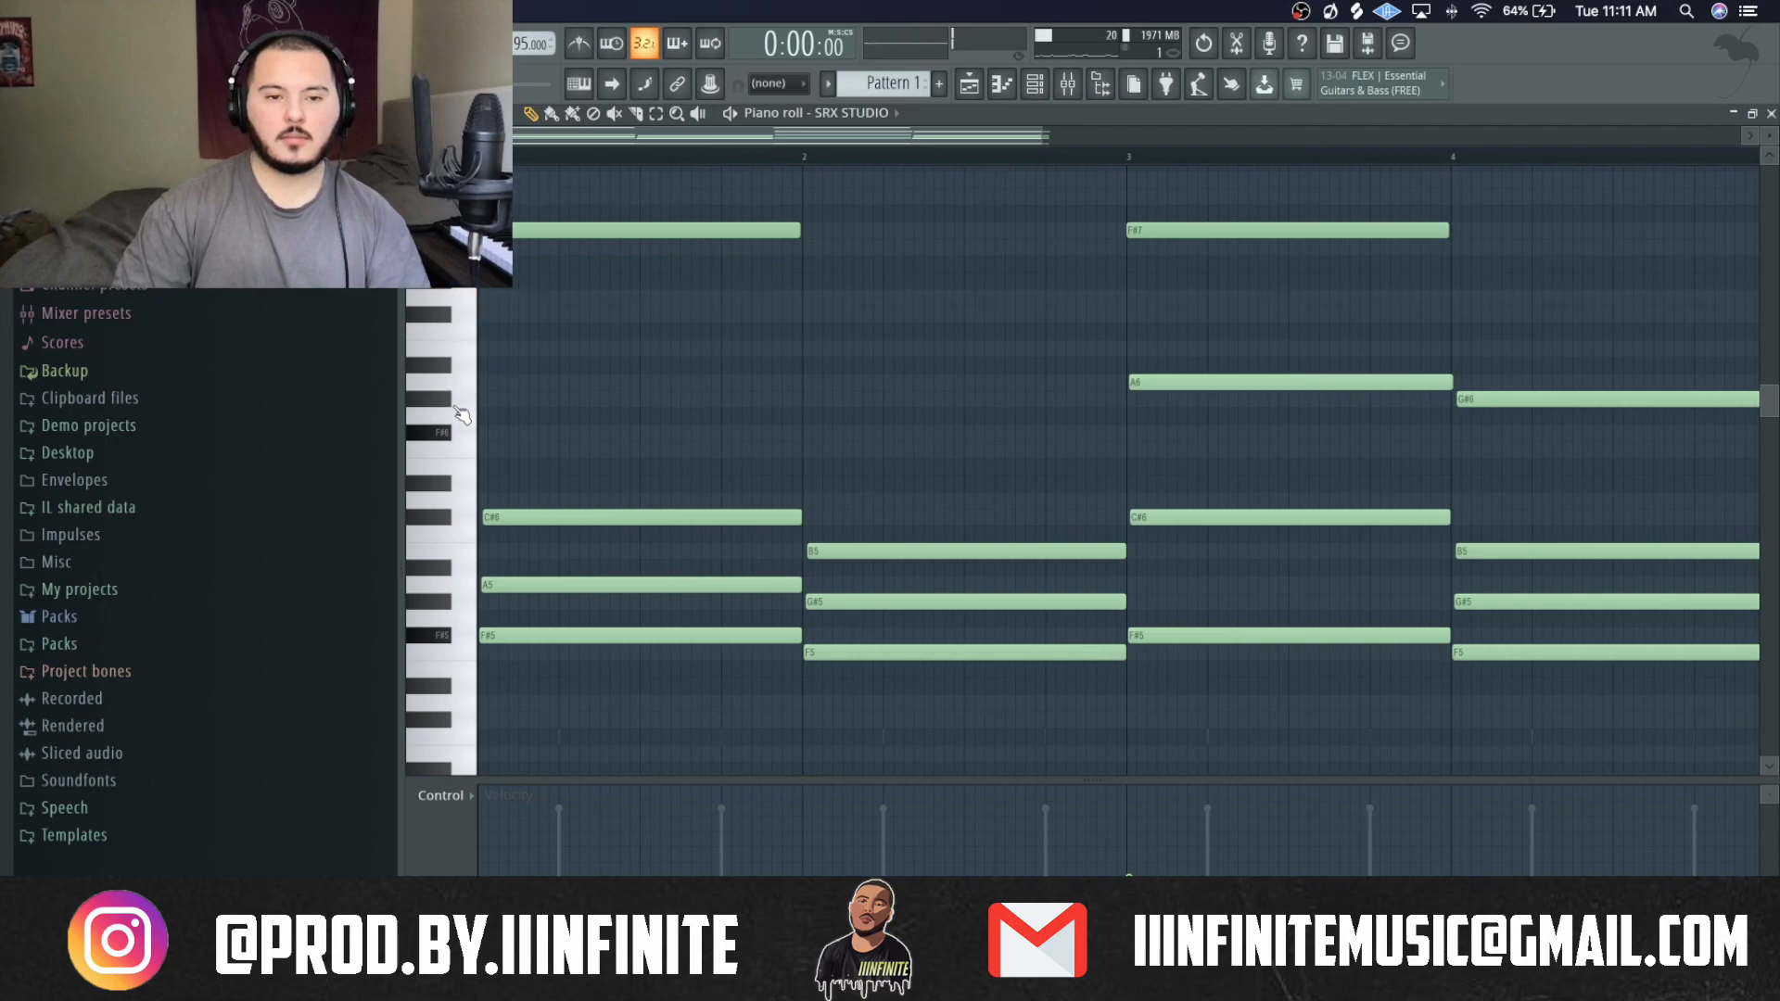
pyautogui.click(457, 500)
pyautogui.scroll(3, 574, 225)
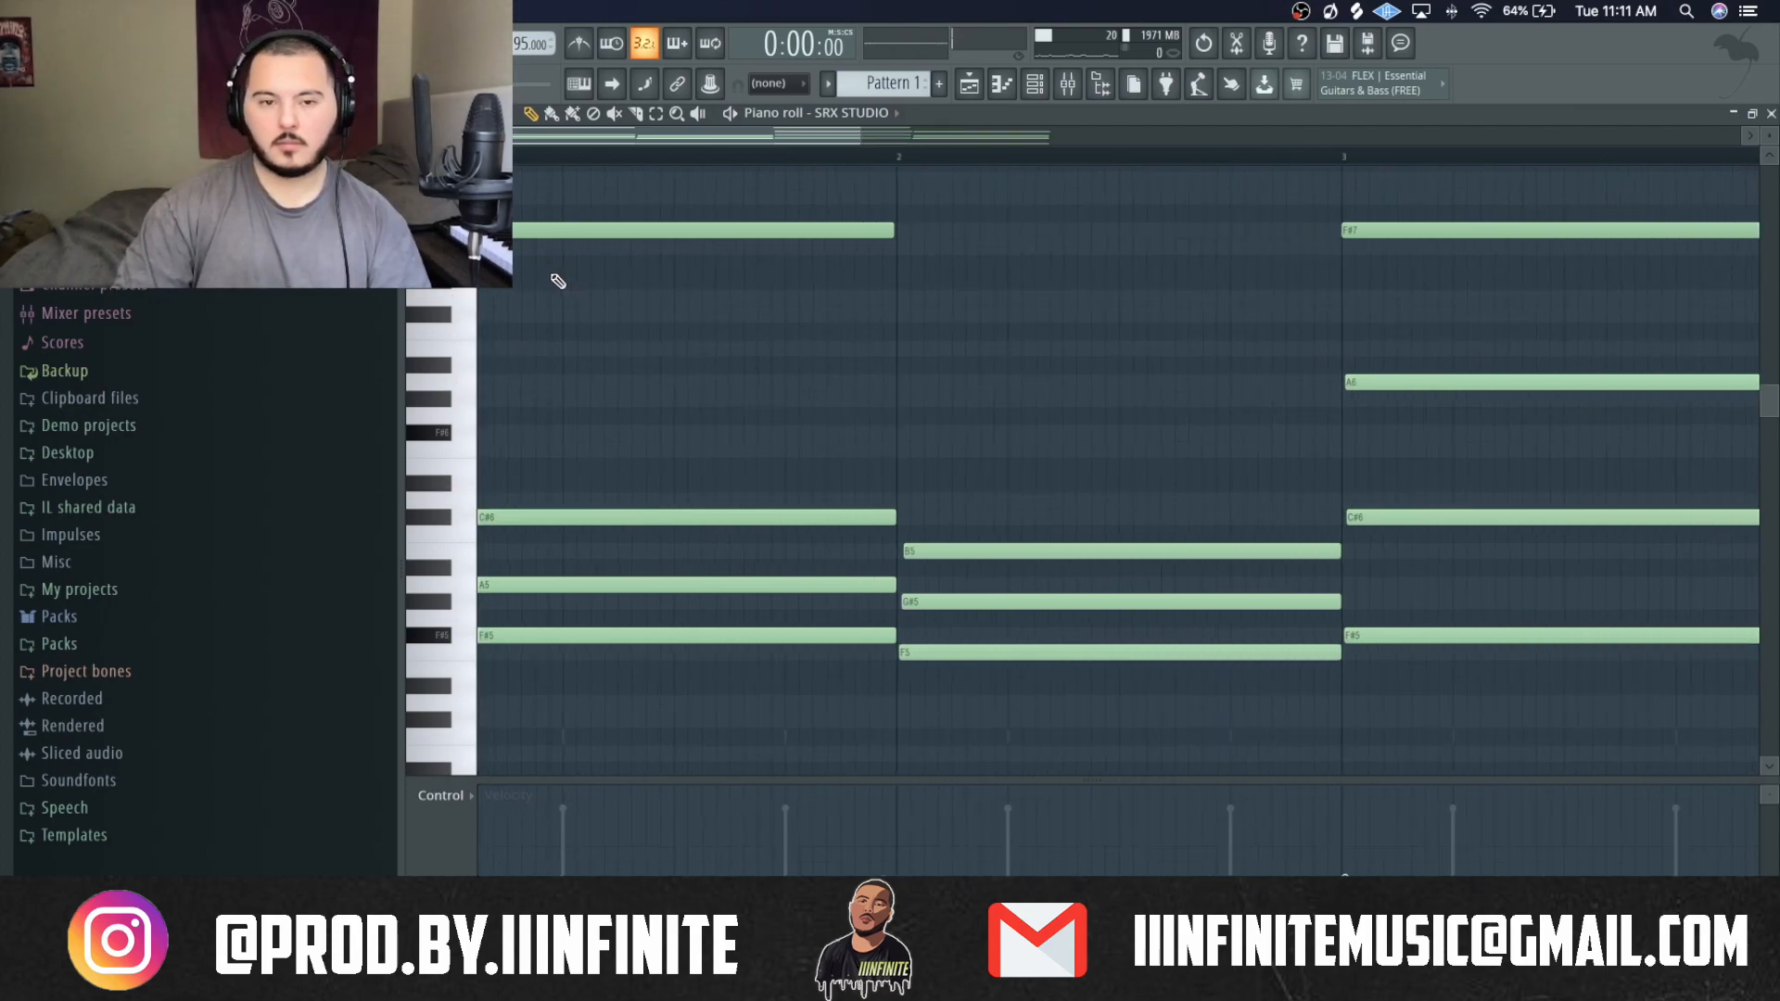
pyautogui.click(723, 297)
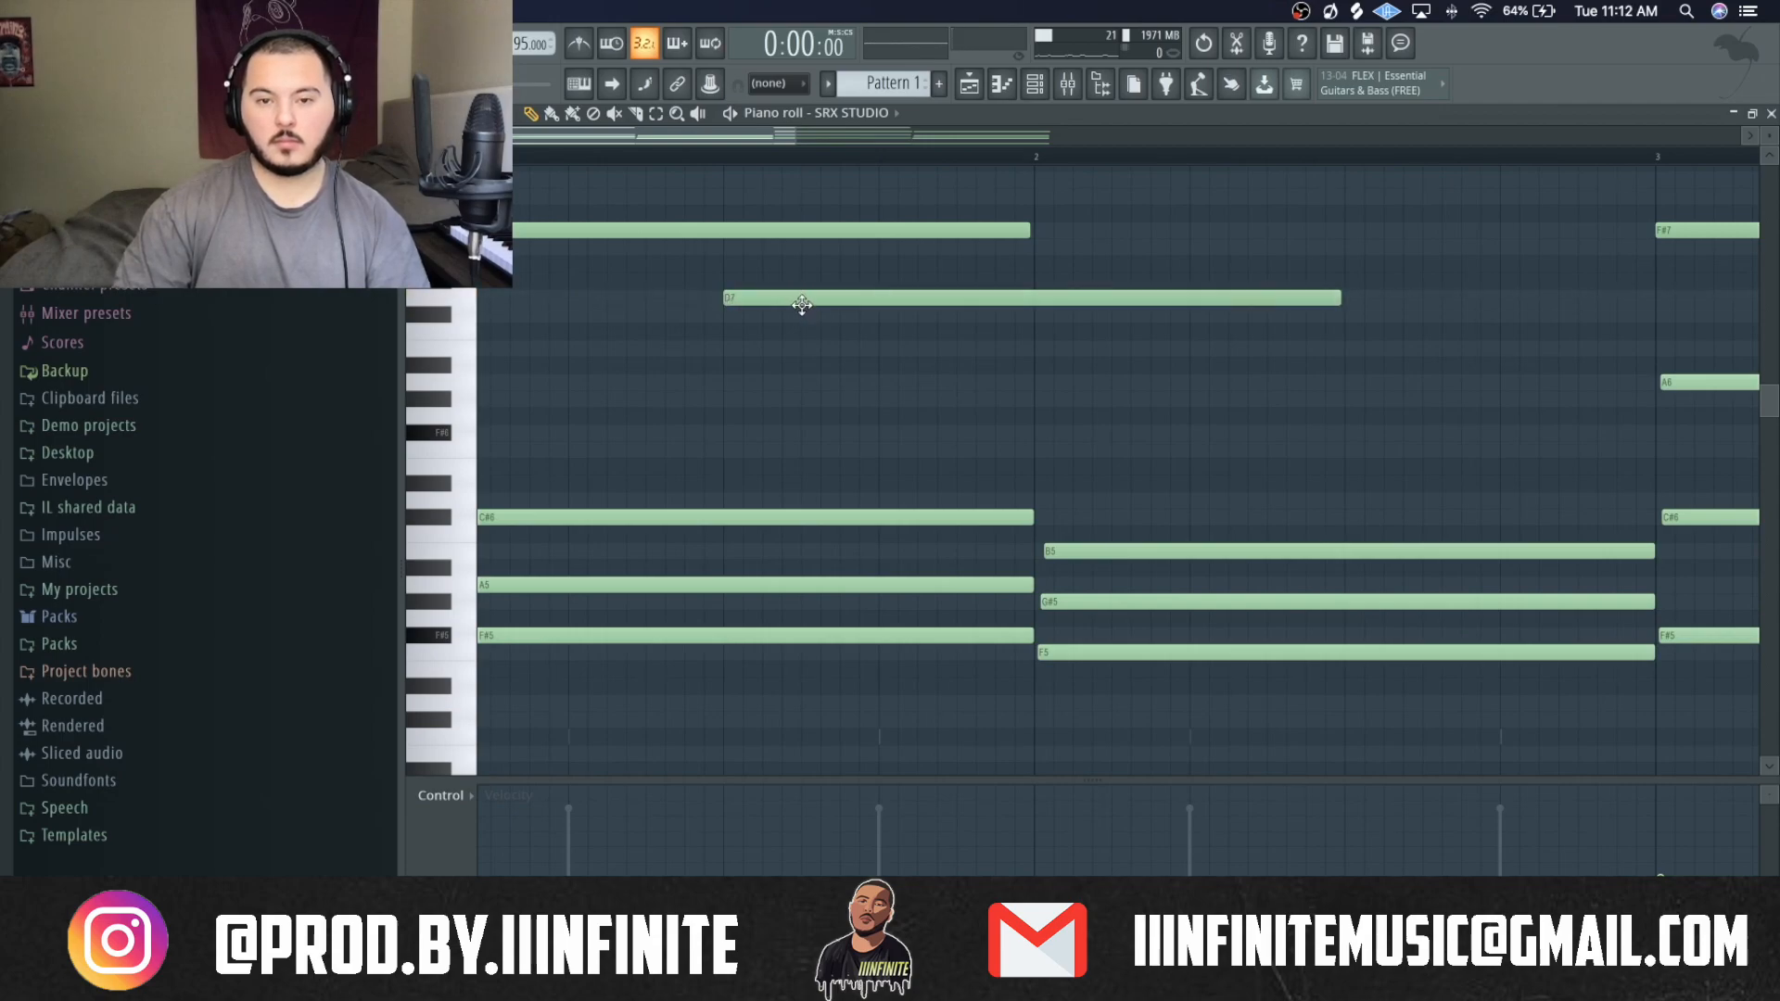
pyautogui.press('space')
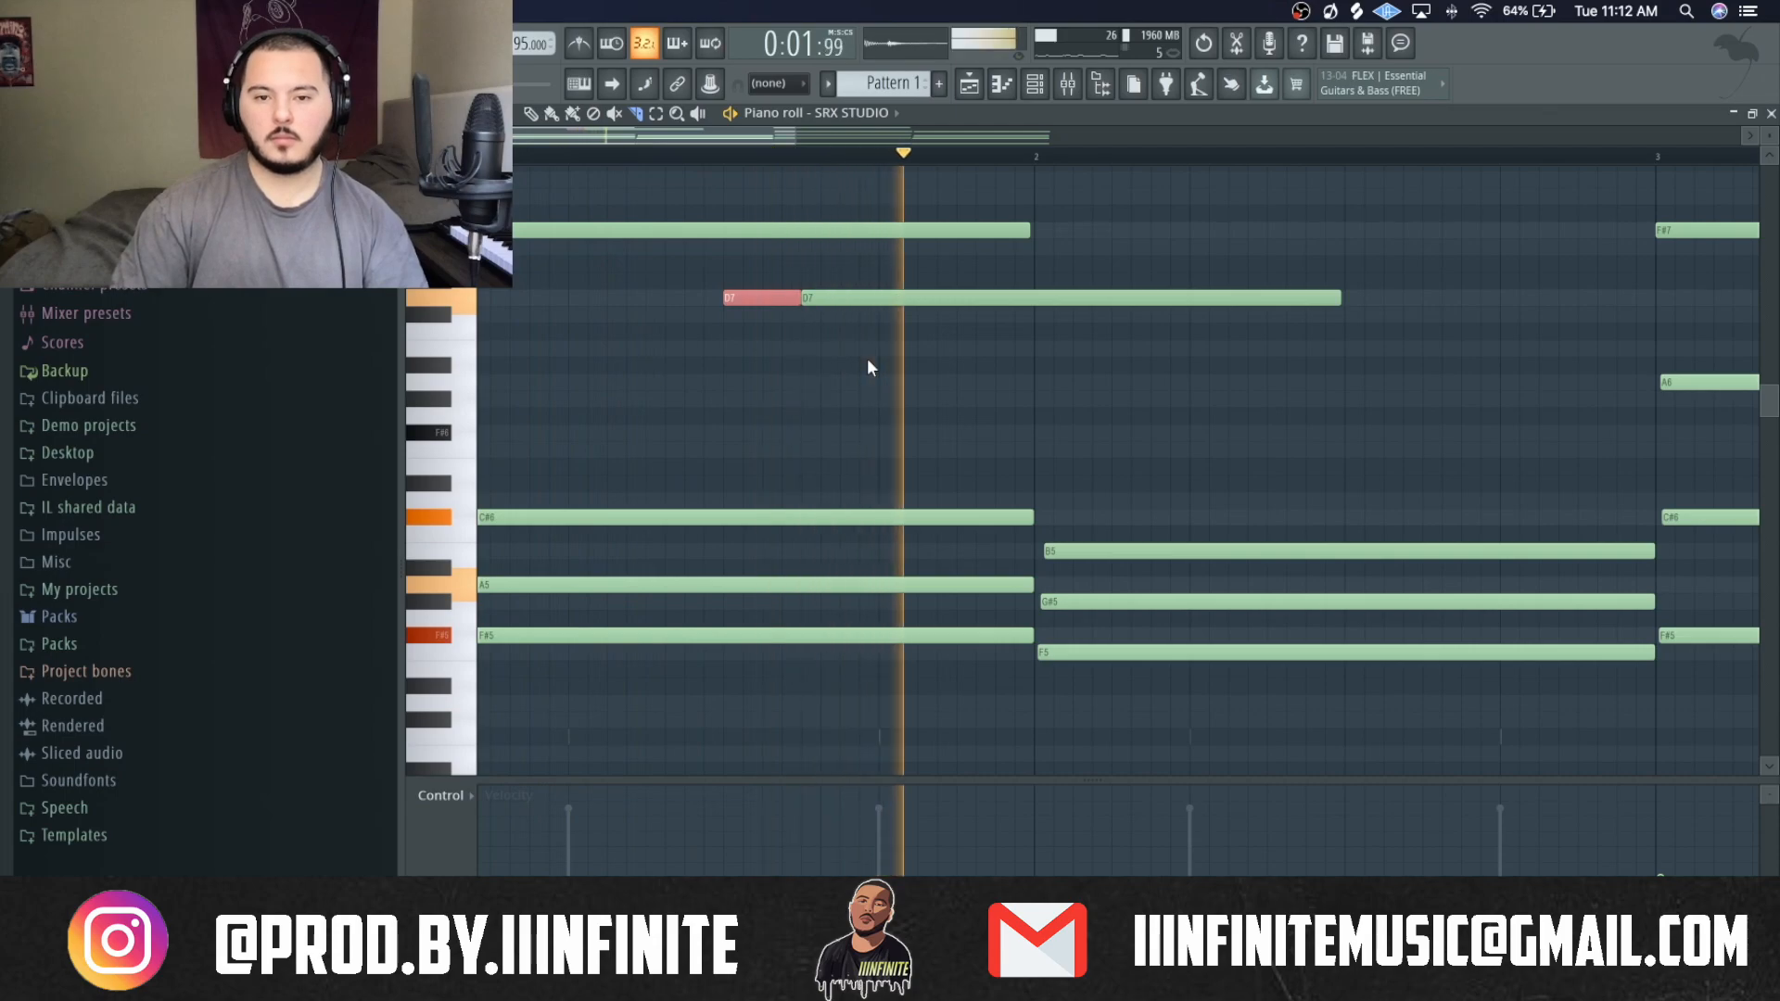
pyautogui.click(882, 298)
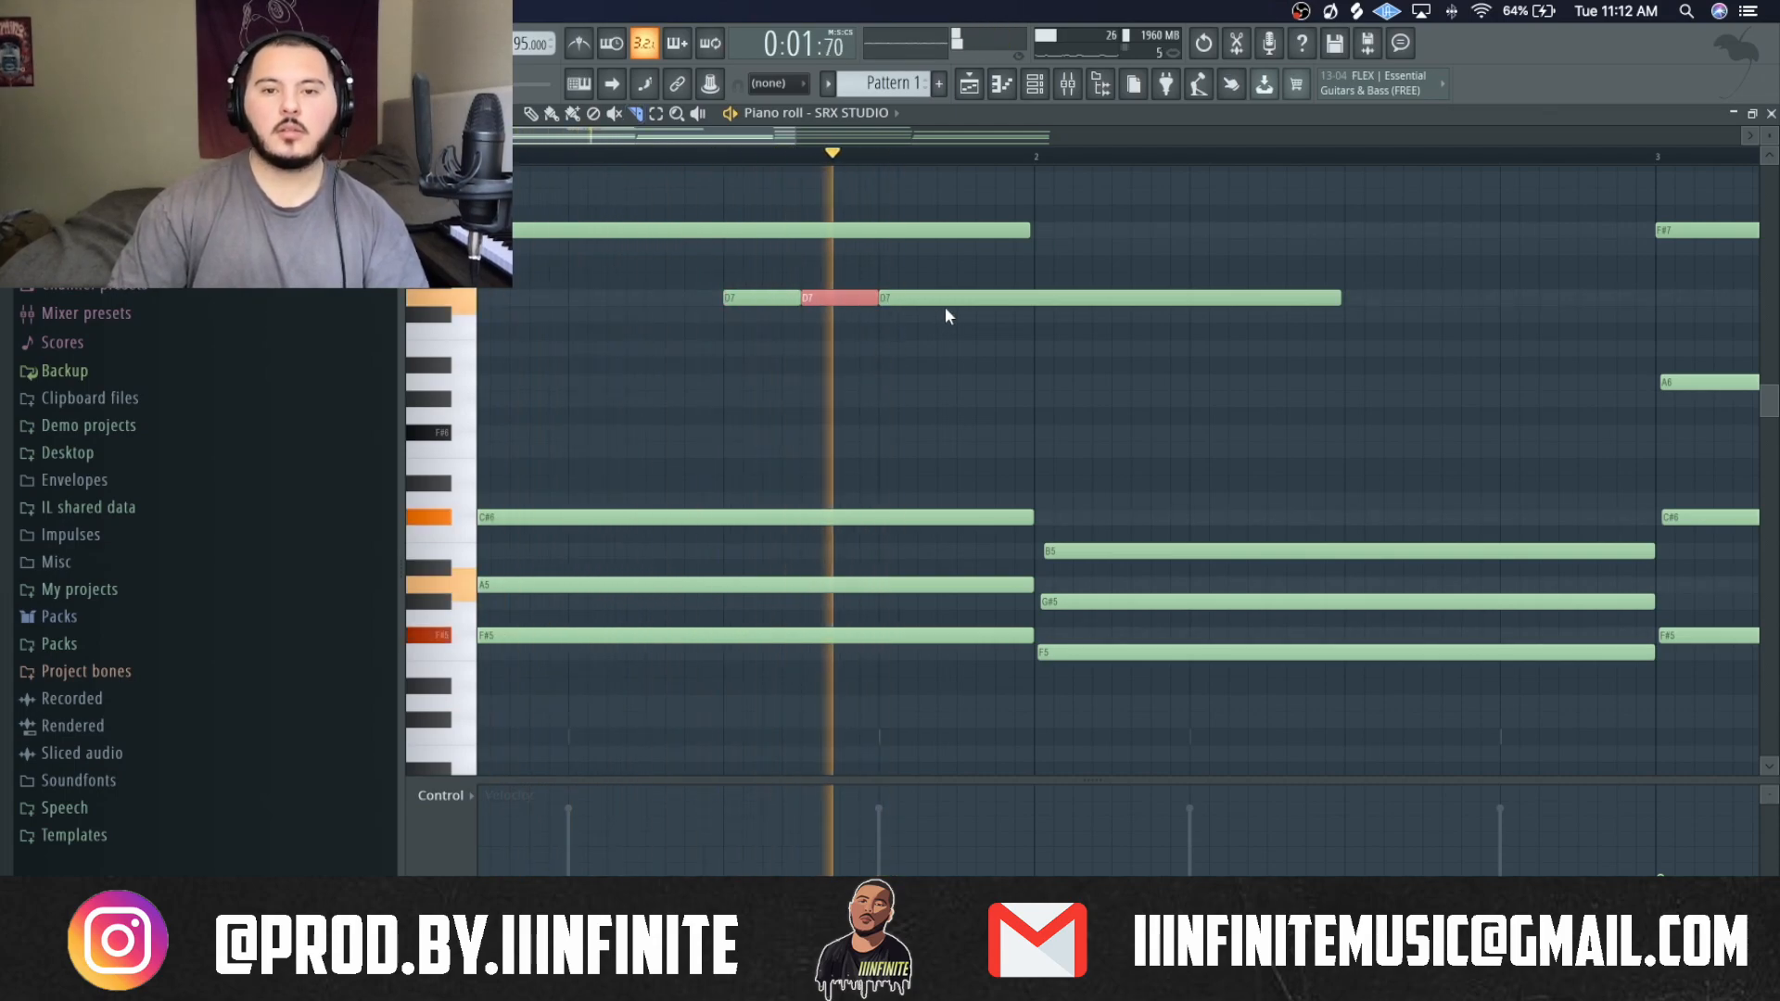
pyautogui.press('space')
pyautogui.press('p')
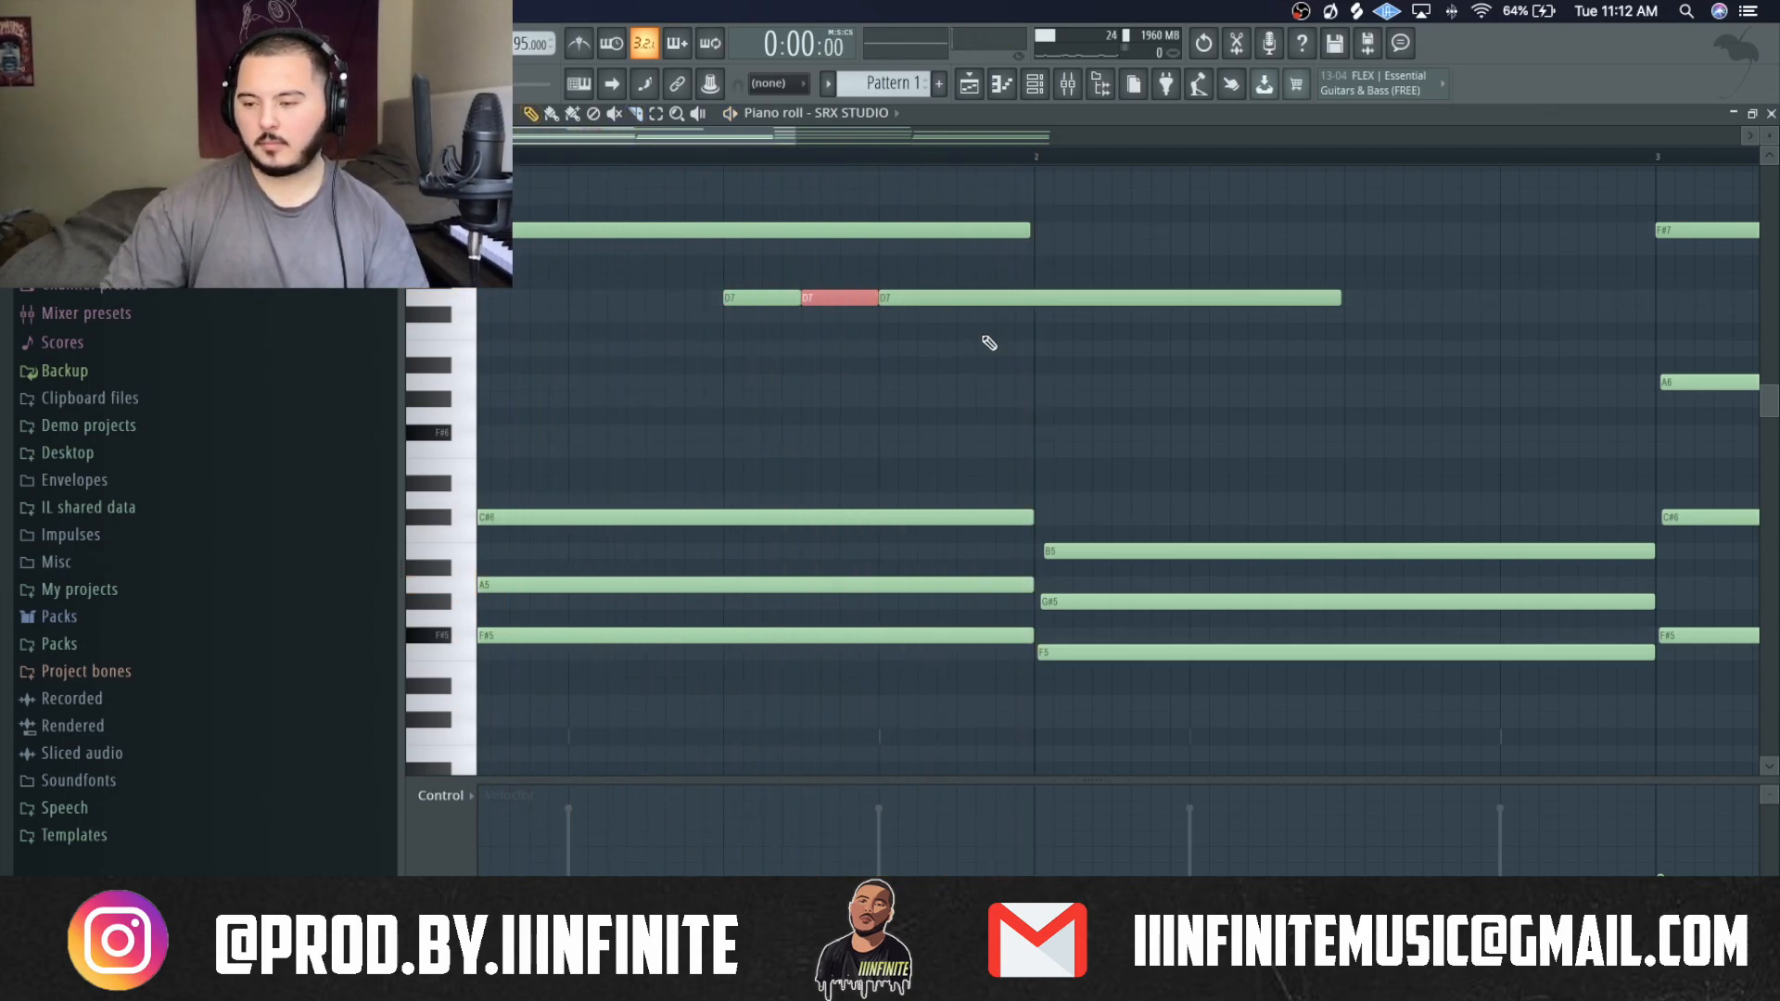
# Lower the long last D7 piece in bar 1 to C#7 and add a B6 note half a beat after it.
pyautogui.moveTo(973, 299)
pyautogui.mouseDown()
pyautogui.moveTo(973, 331)
pyautogui.moveTo(972, 315)
pyautogui.mouseUp()
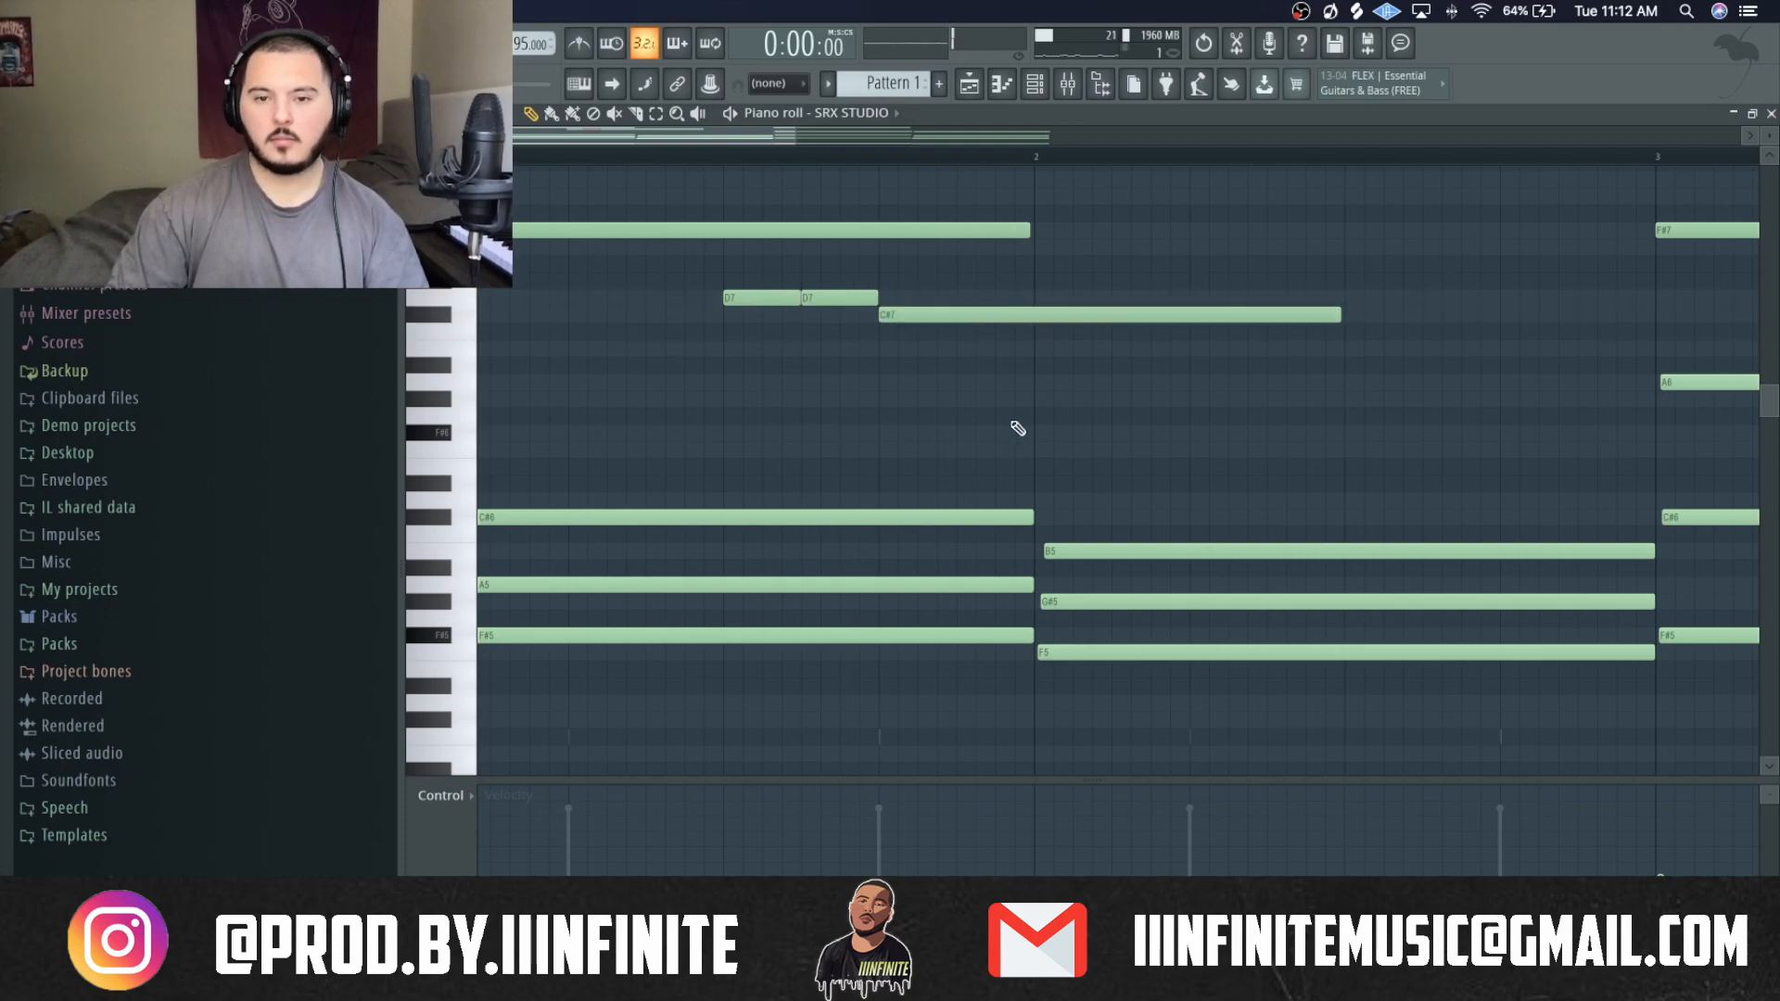
pyautogui.press('space')
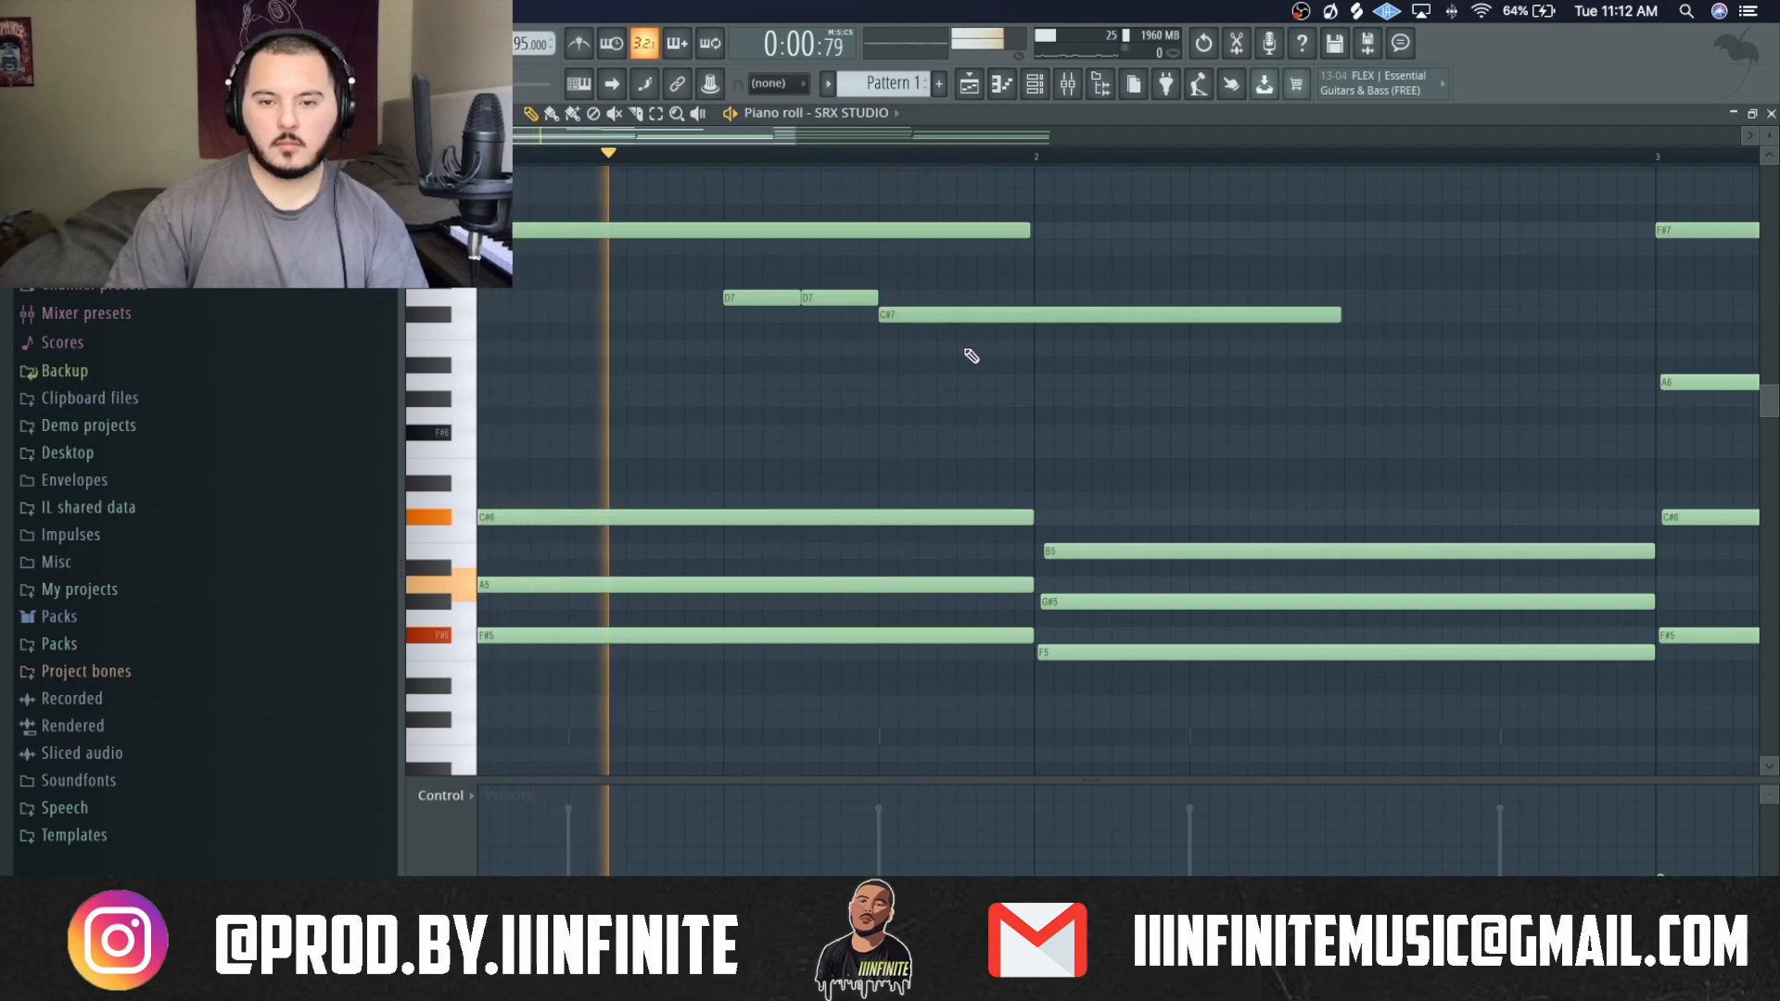
pyautogui.click(949, 347)
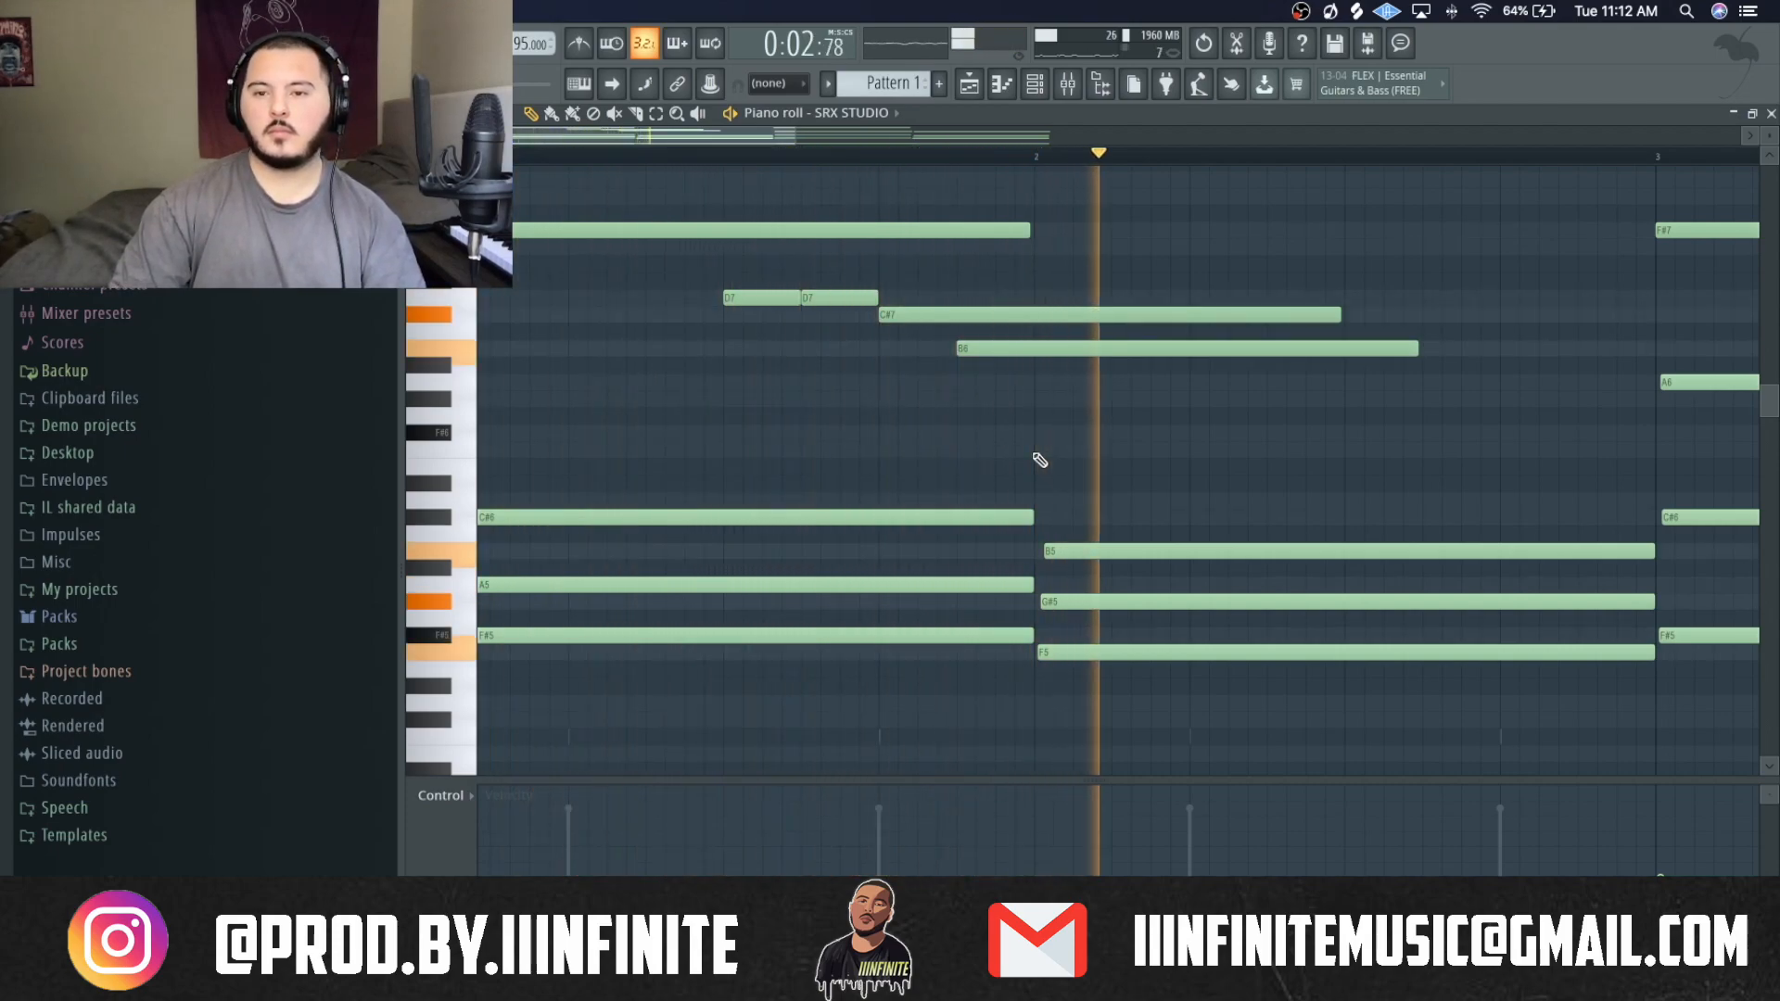
pyautogui.press('space')
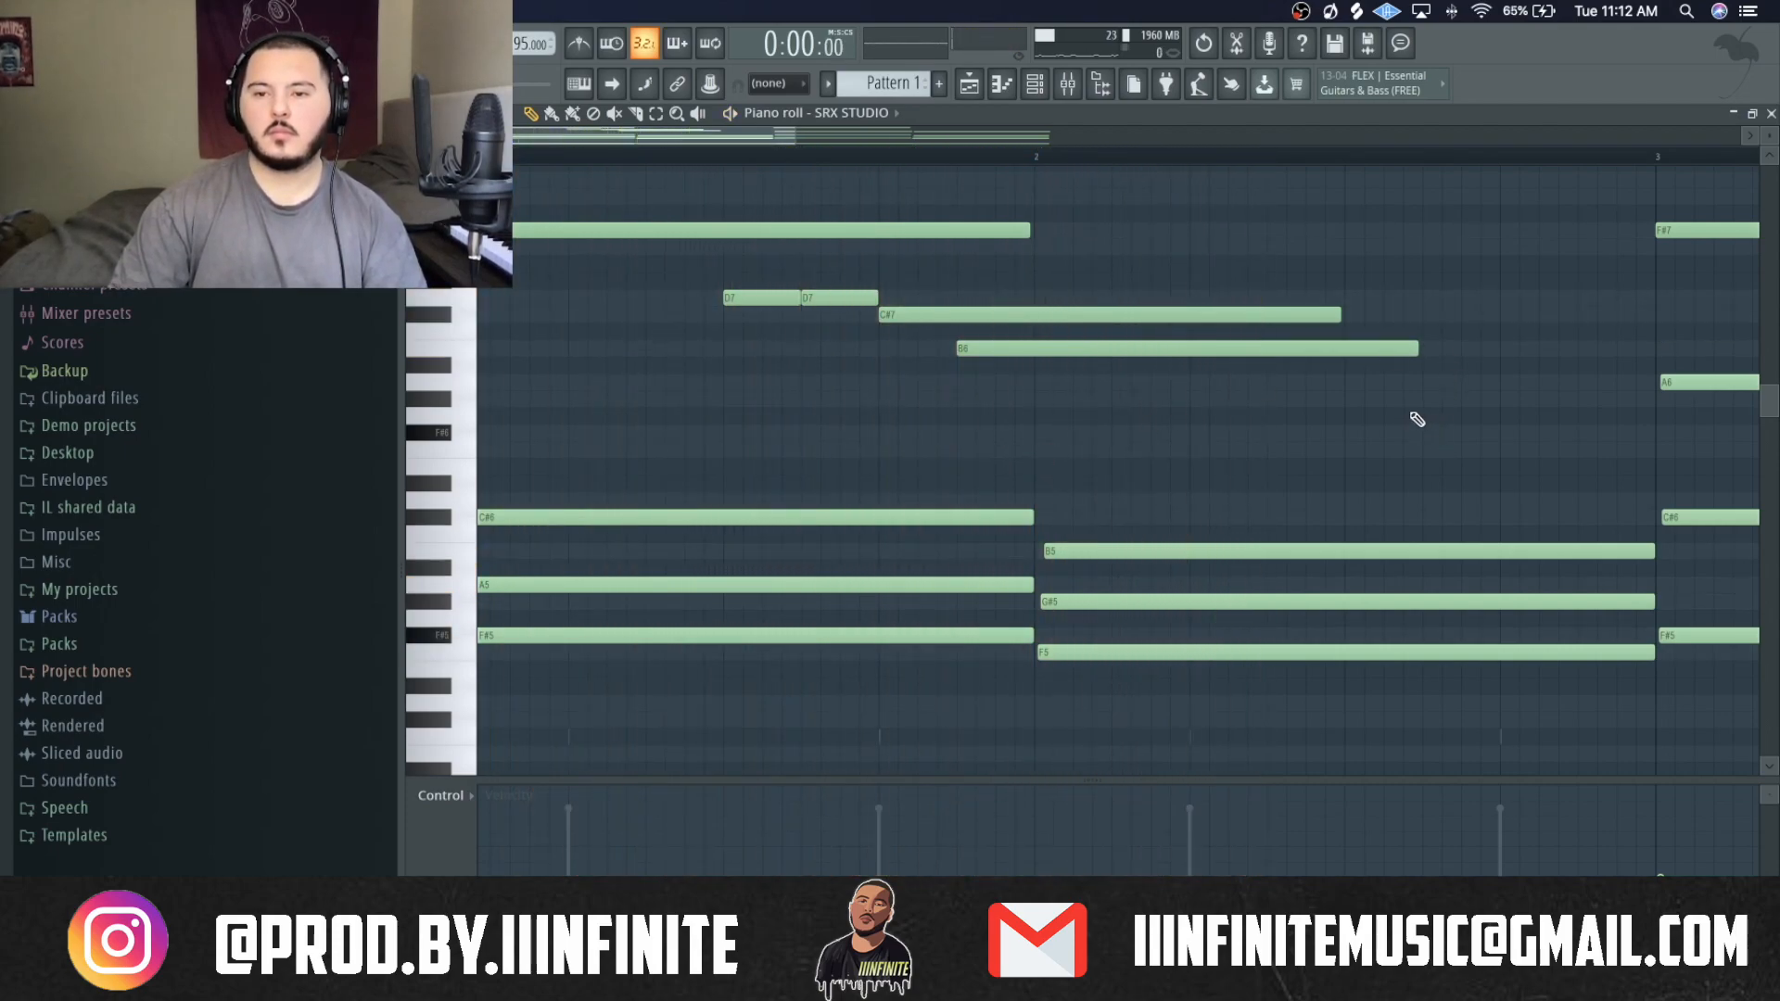
# Place a D7 note on beat 3 of bar 2 and, after changing the snap setting, shorten it to about a third of a beat.
pyautogui.scroll(-2, 1416, 419)
pyautogui.scroll(3, 1319, 437)
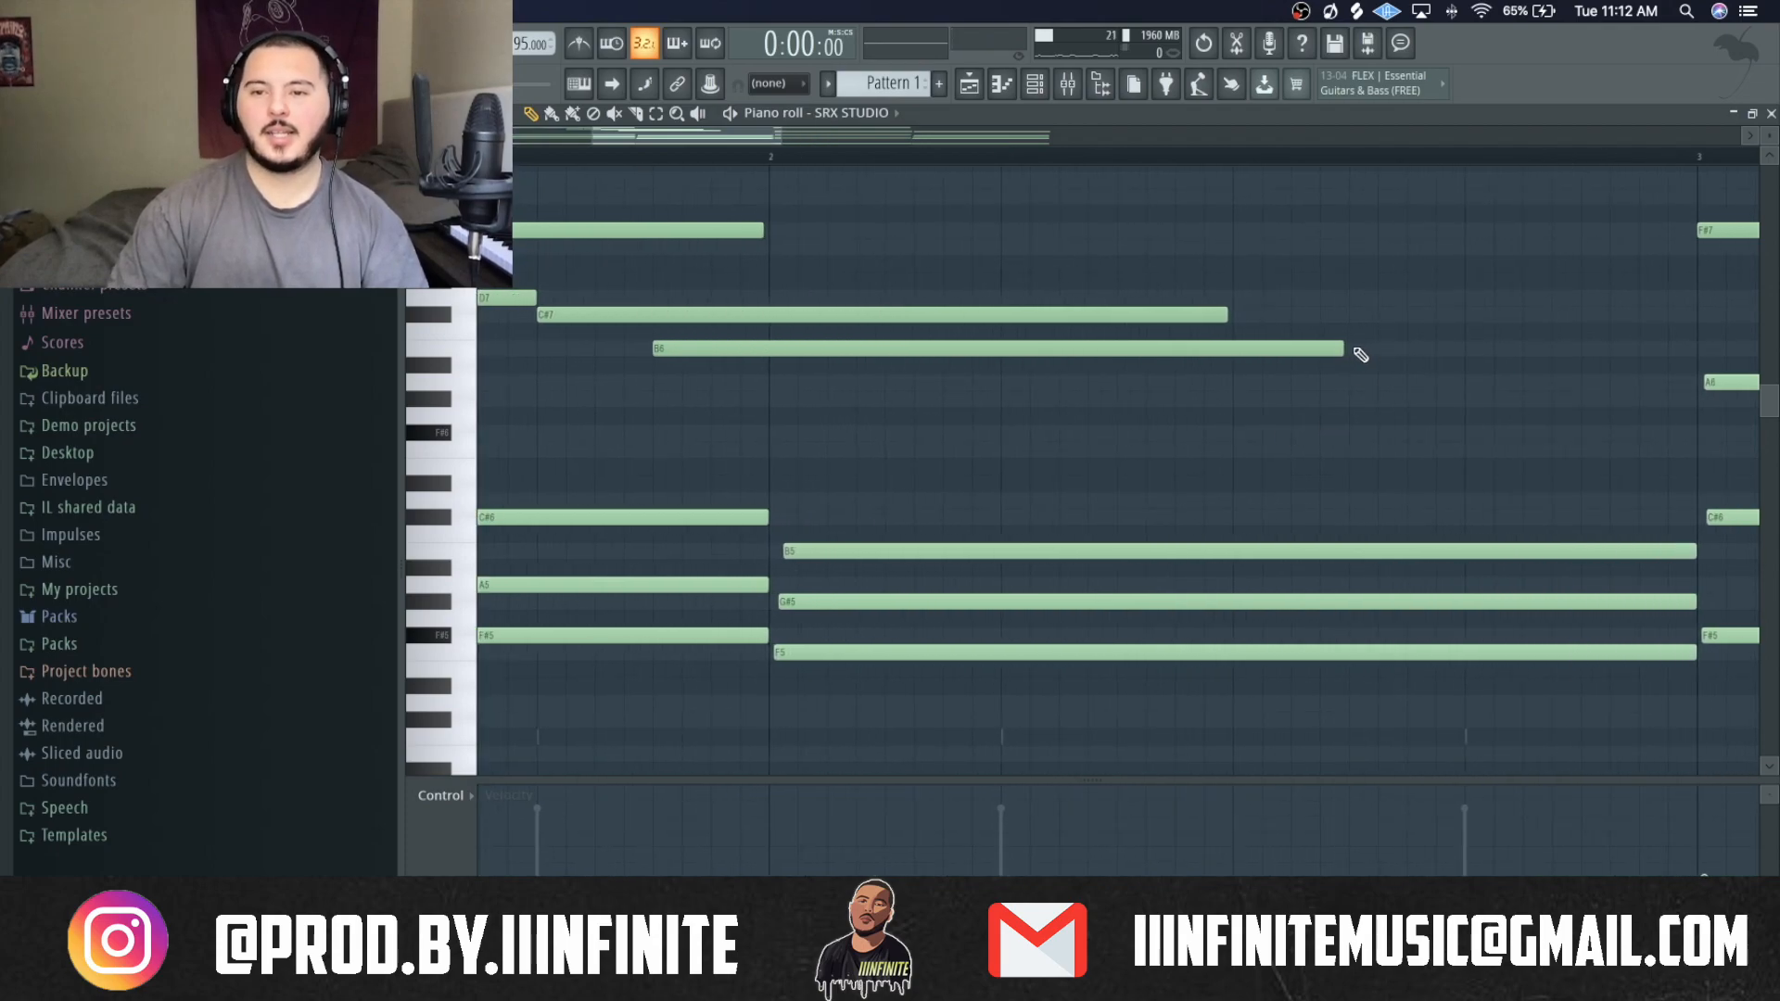
pyautogui.click(1231, 296)
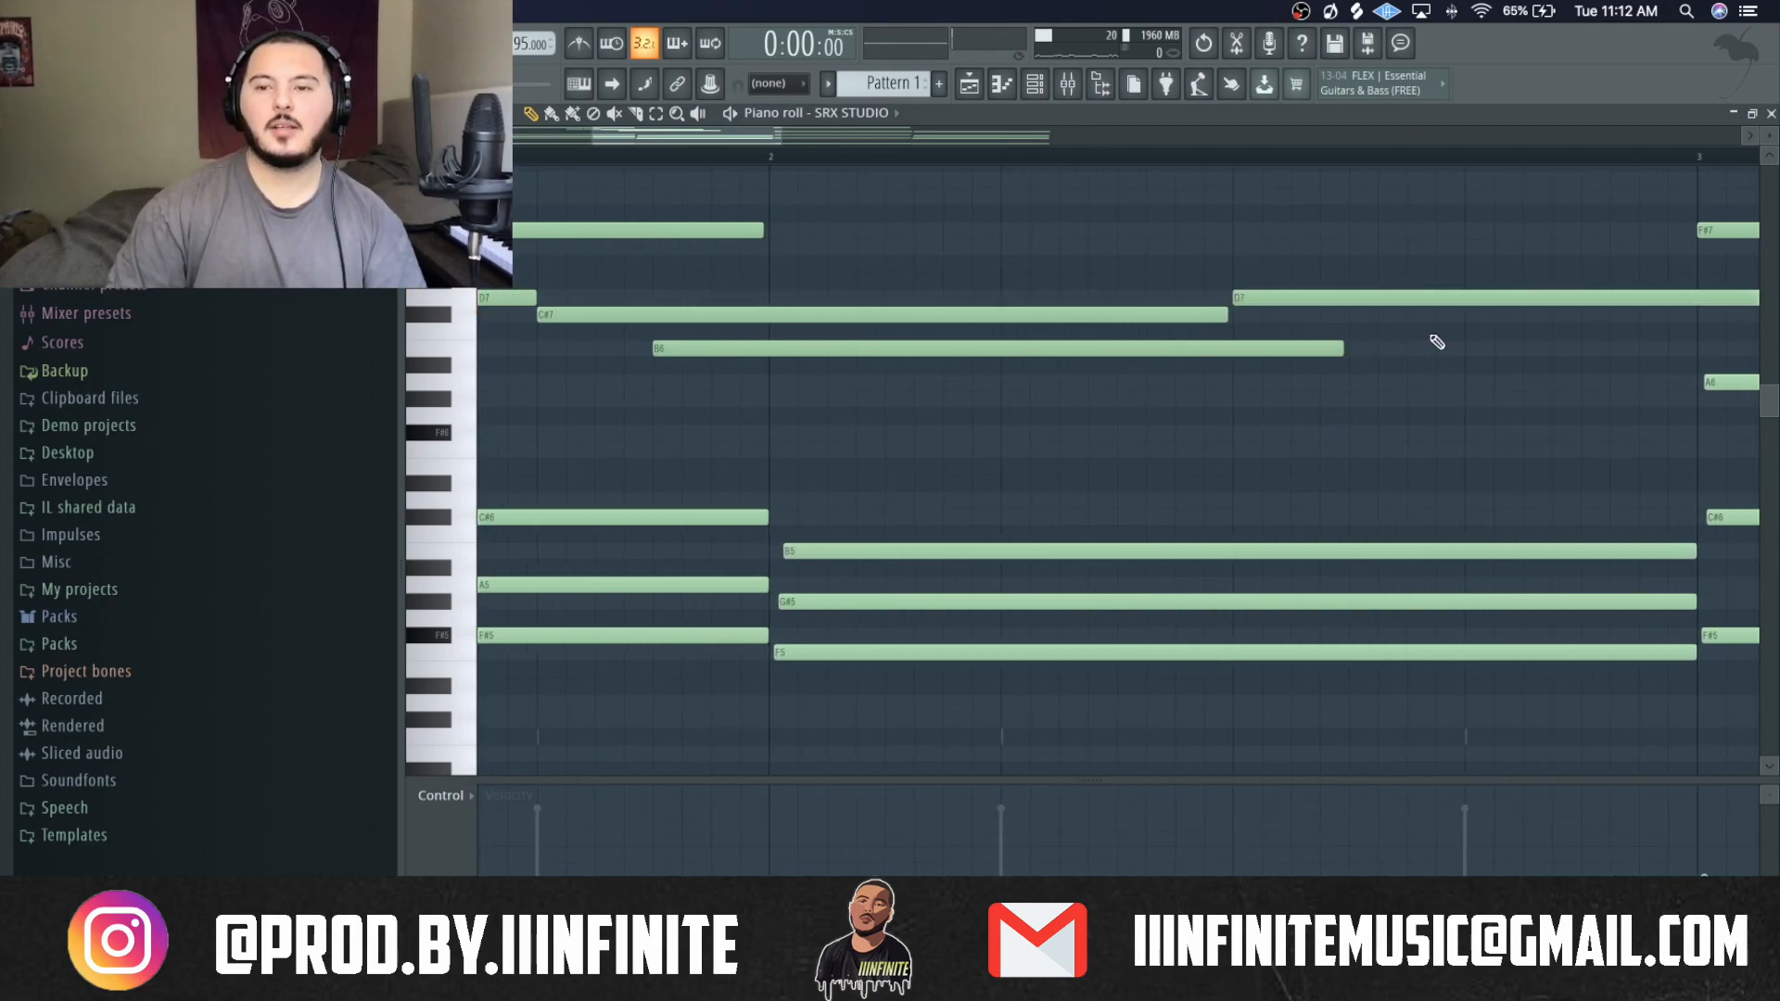
pyautogui.click(456, 113)
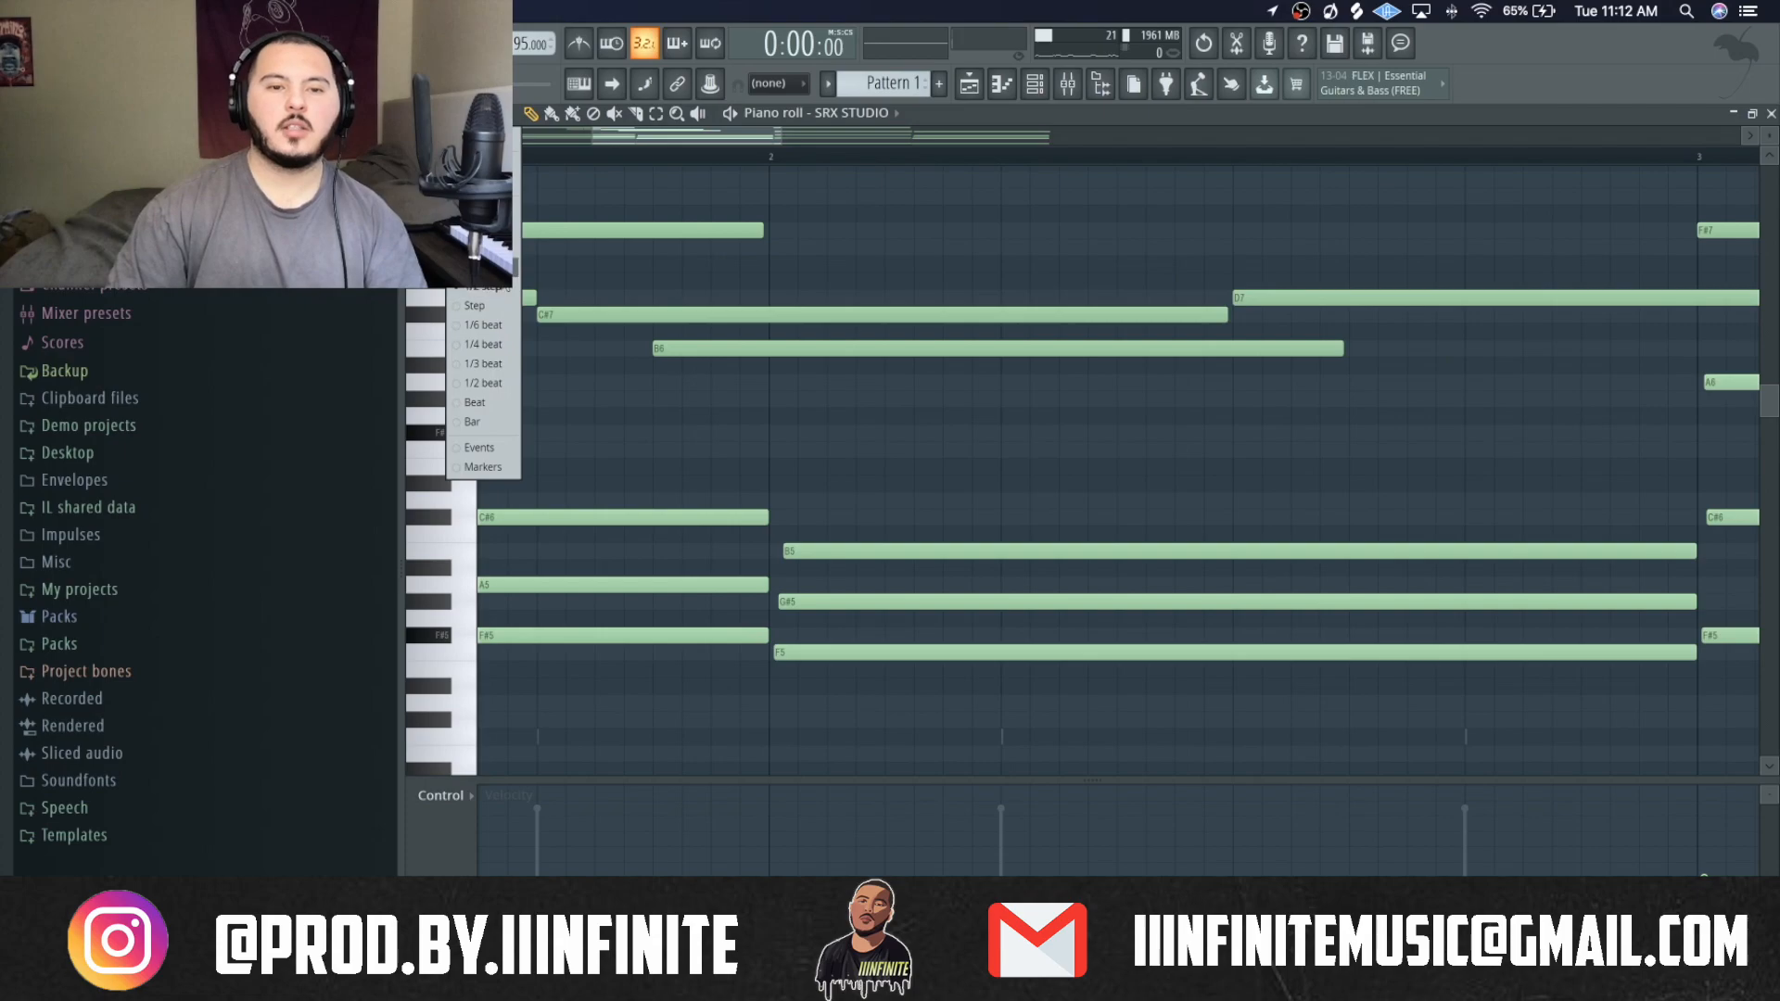
pyautogui.click(502, 271)
pyautogui.click(1315, 298)
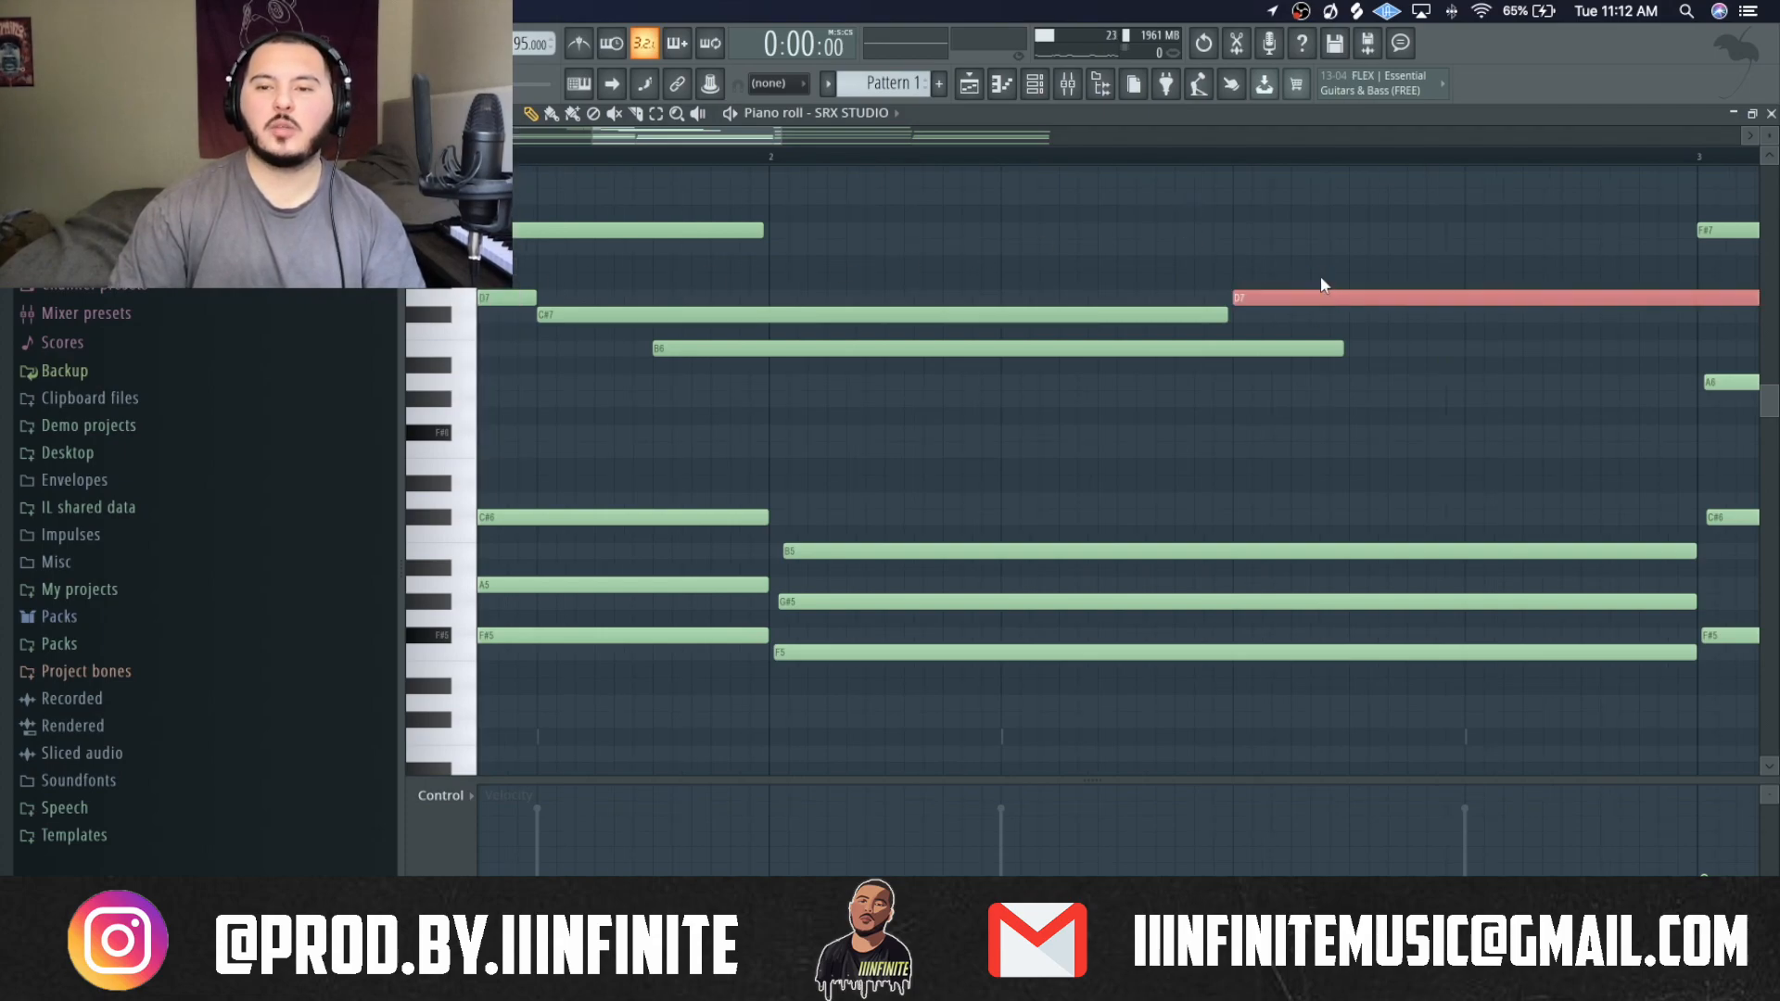
pyautogui.hotkey('shift', 'd')
pyautogui.moveTo(1238, 303); pyautogui.dragTo(1321, 314)
pyautogui.click(1303, 298)
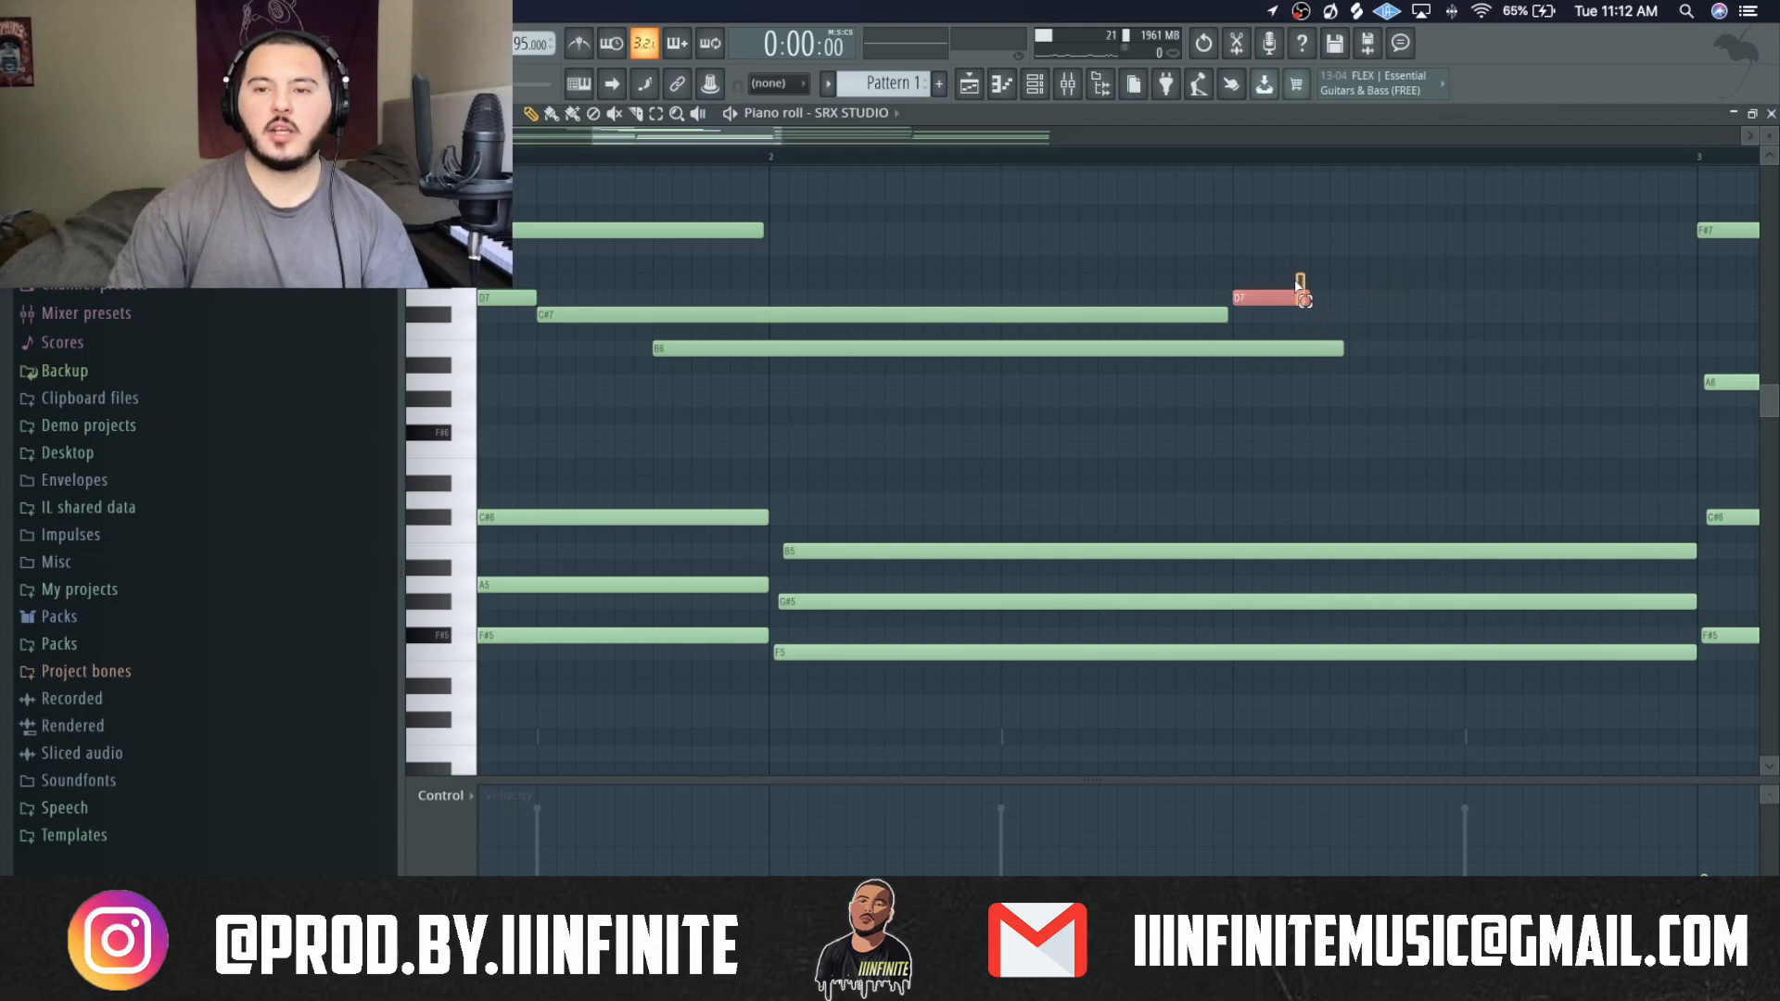
# Duplicate the short D7 note three times in a row and lower the last copy to C#7.
pyautogui.hotkey('ctrl', 'b')
pyautogui.hotkey('ctrl', 'b')
pyautogui.hotkey('ctrl', 'b')
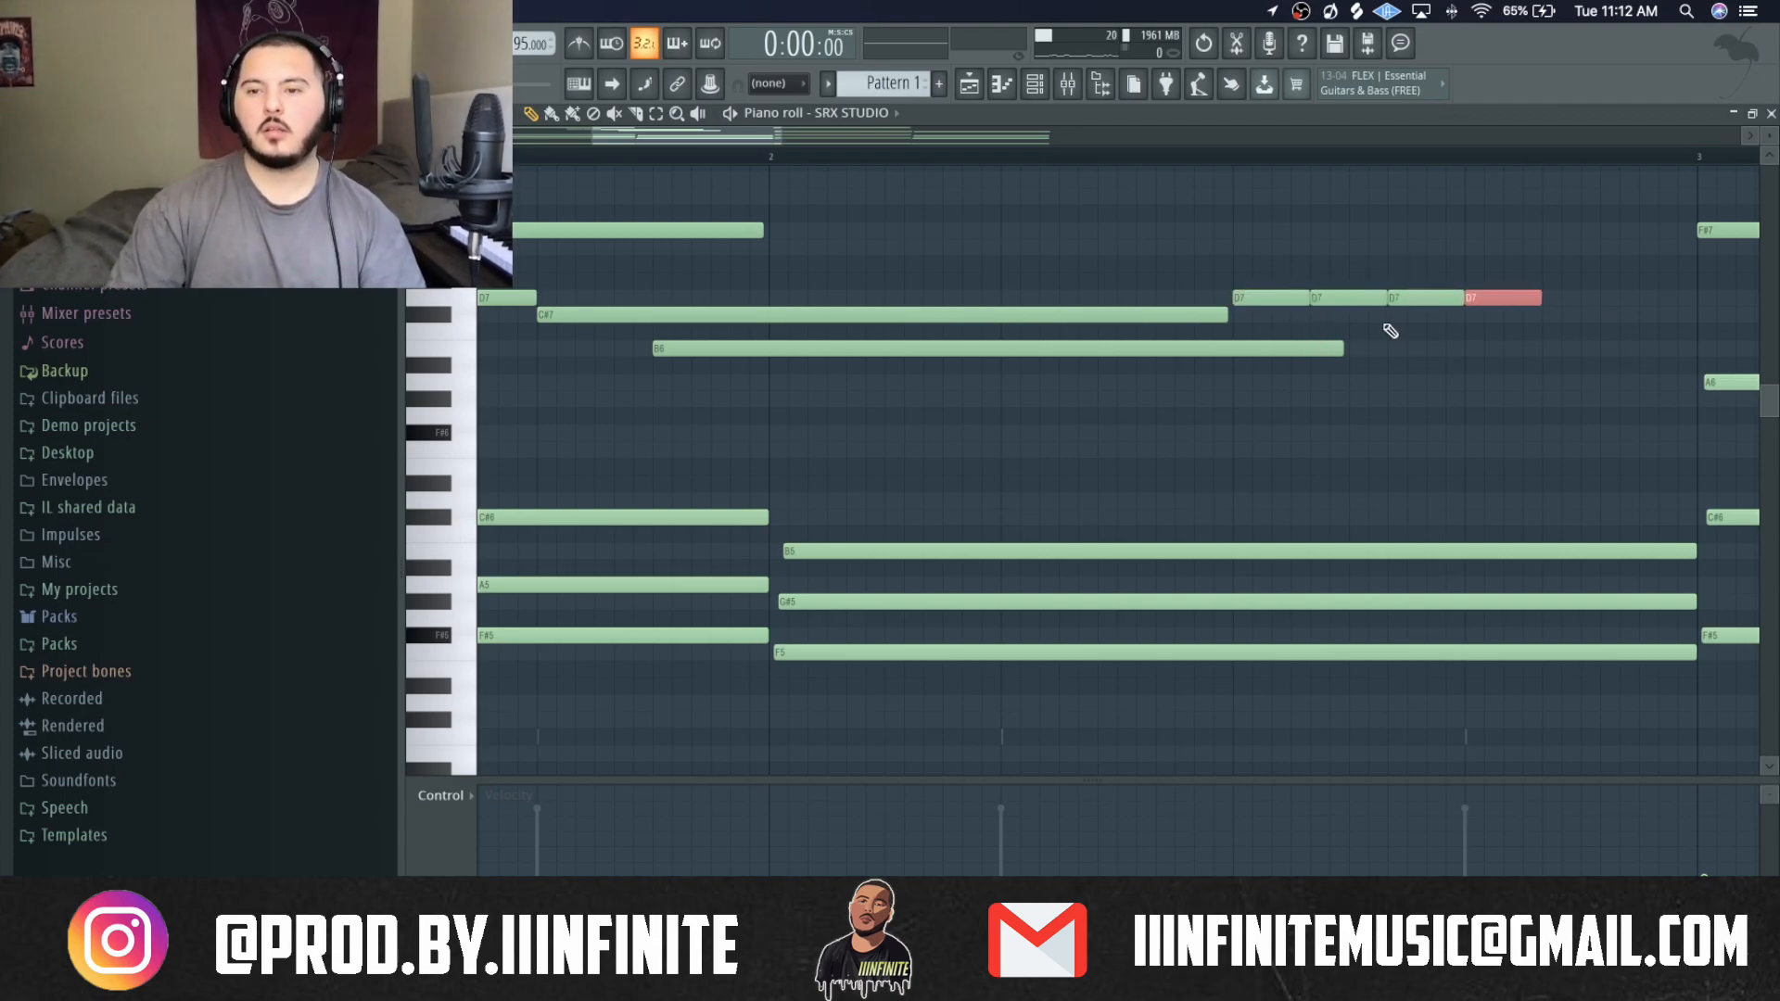
pyautogui.hotkey('shift', 'Down')
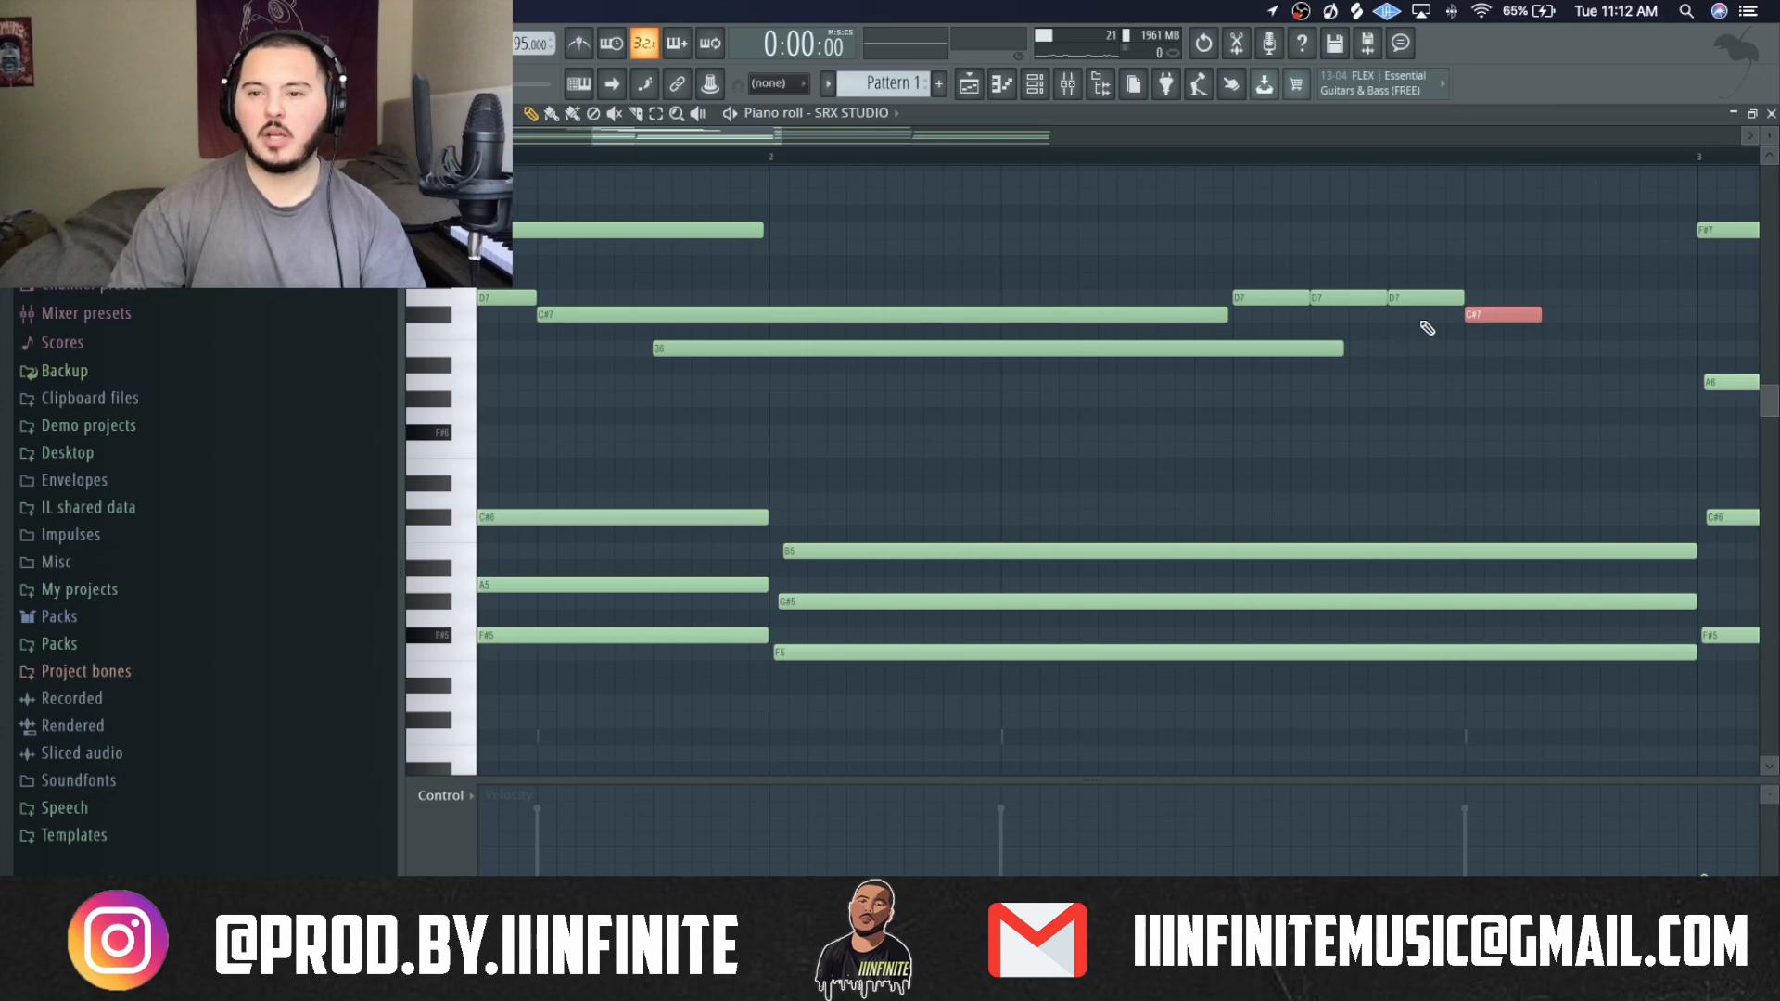
# Add a B6 note at the end of bar 2, lengthen it and the C#7 before it until they overlap, and play back the melody.
pyautogui.click(1588, 348)
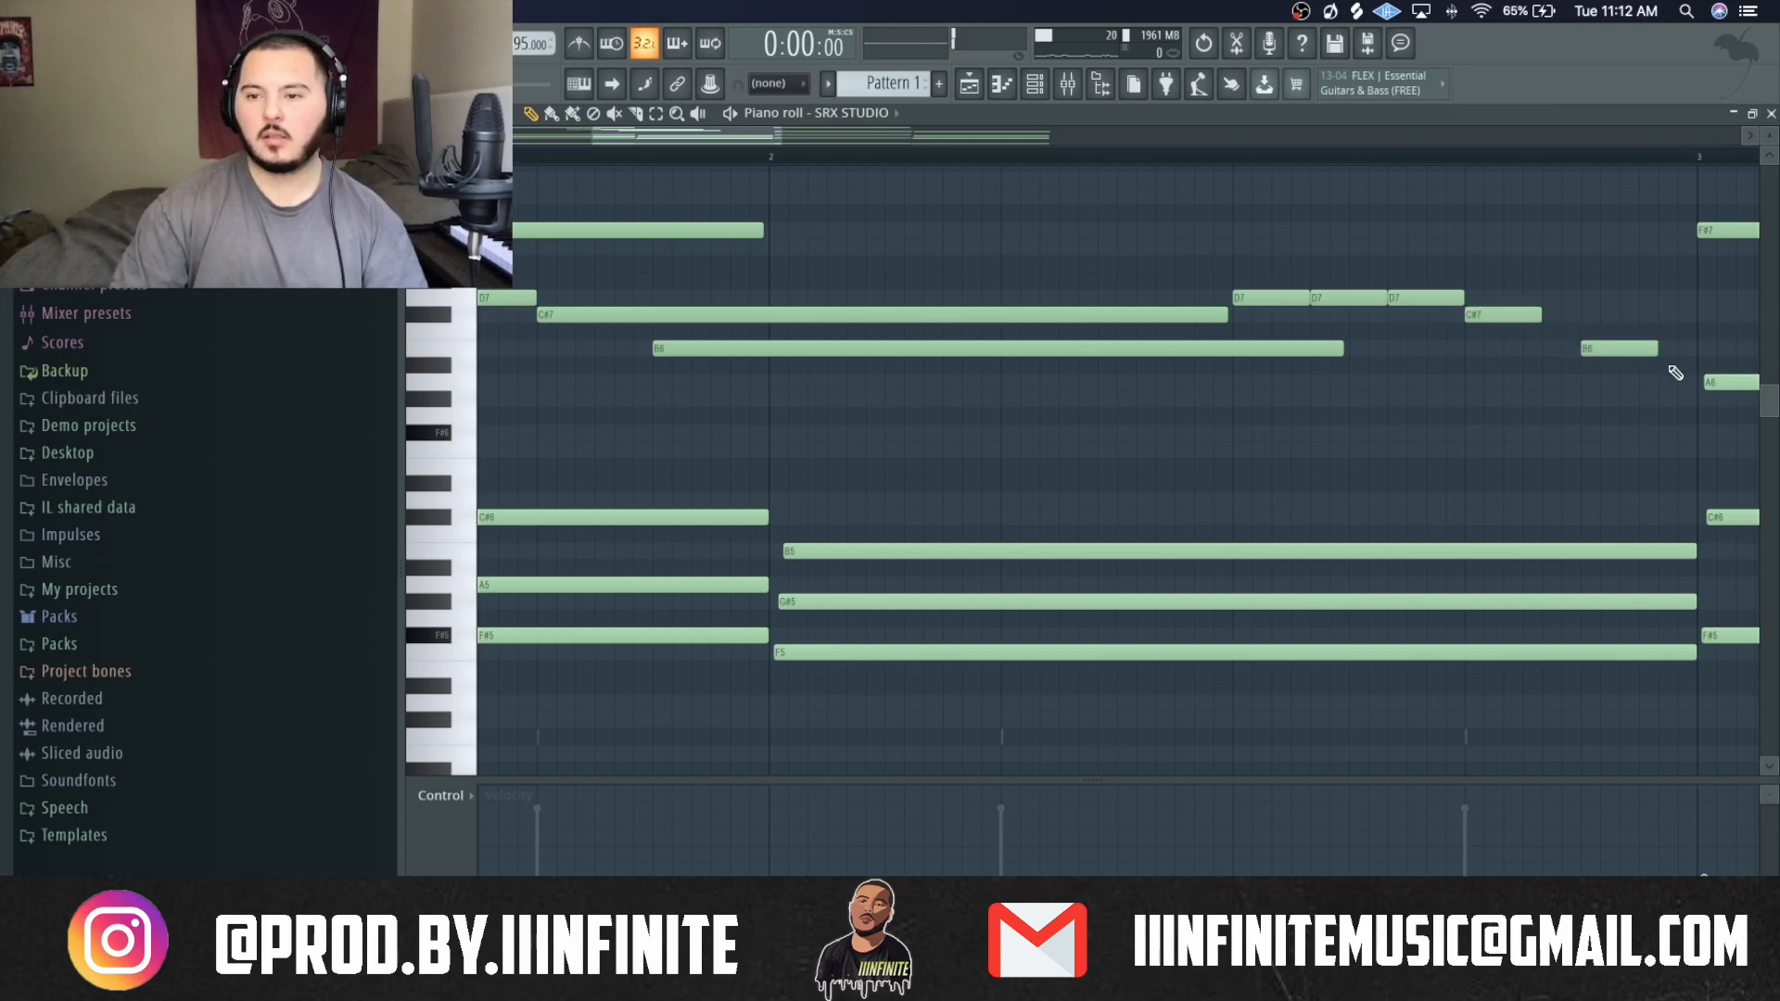
pyautogui.moveTo(1655, 374); pyautogui.dragTo(1655, 329)
pyautogui.keyDown('super'); pyautogui.click(1574, 460); pyautogui.keyUp('super')
pyautogui.scroll(-6, 1572, 425)
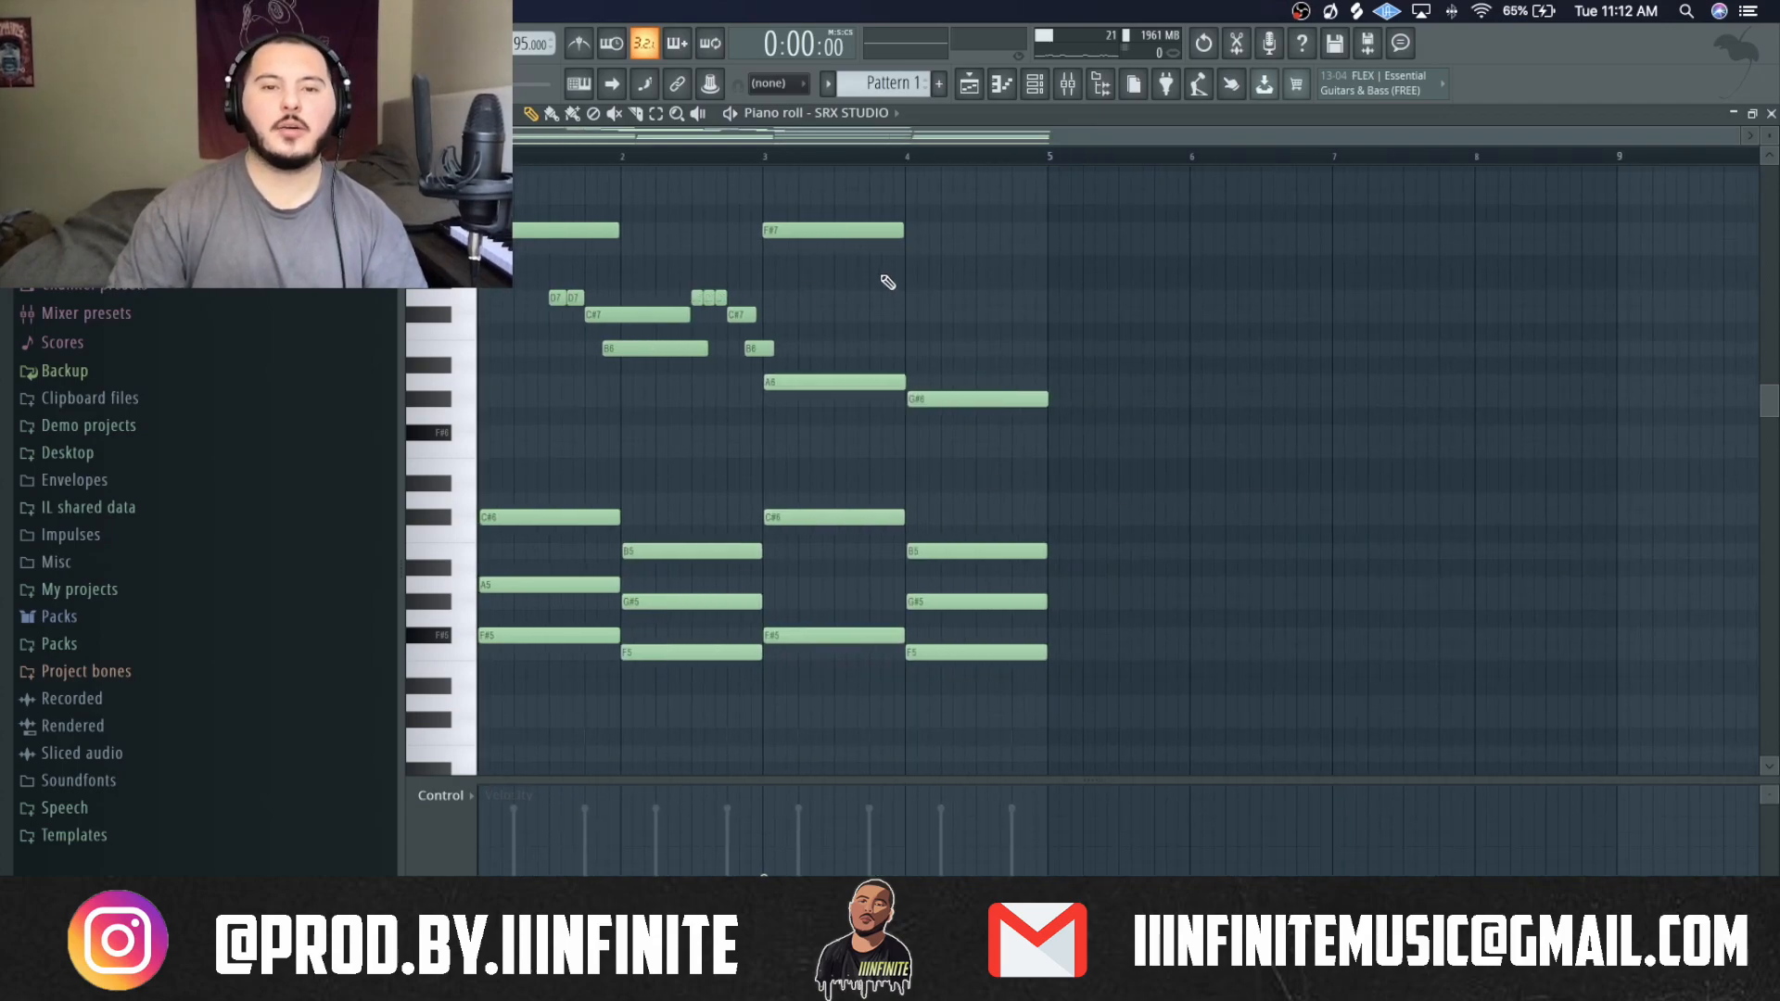
pyautogui.press('space')
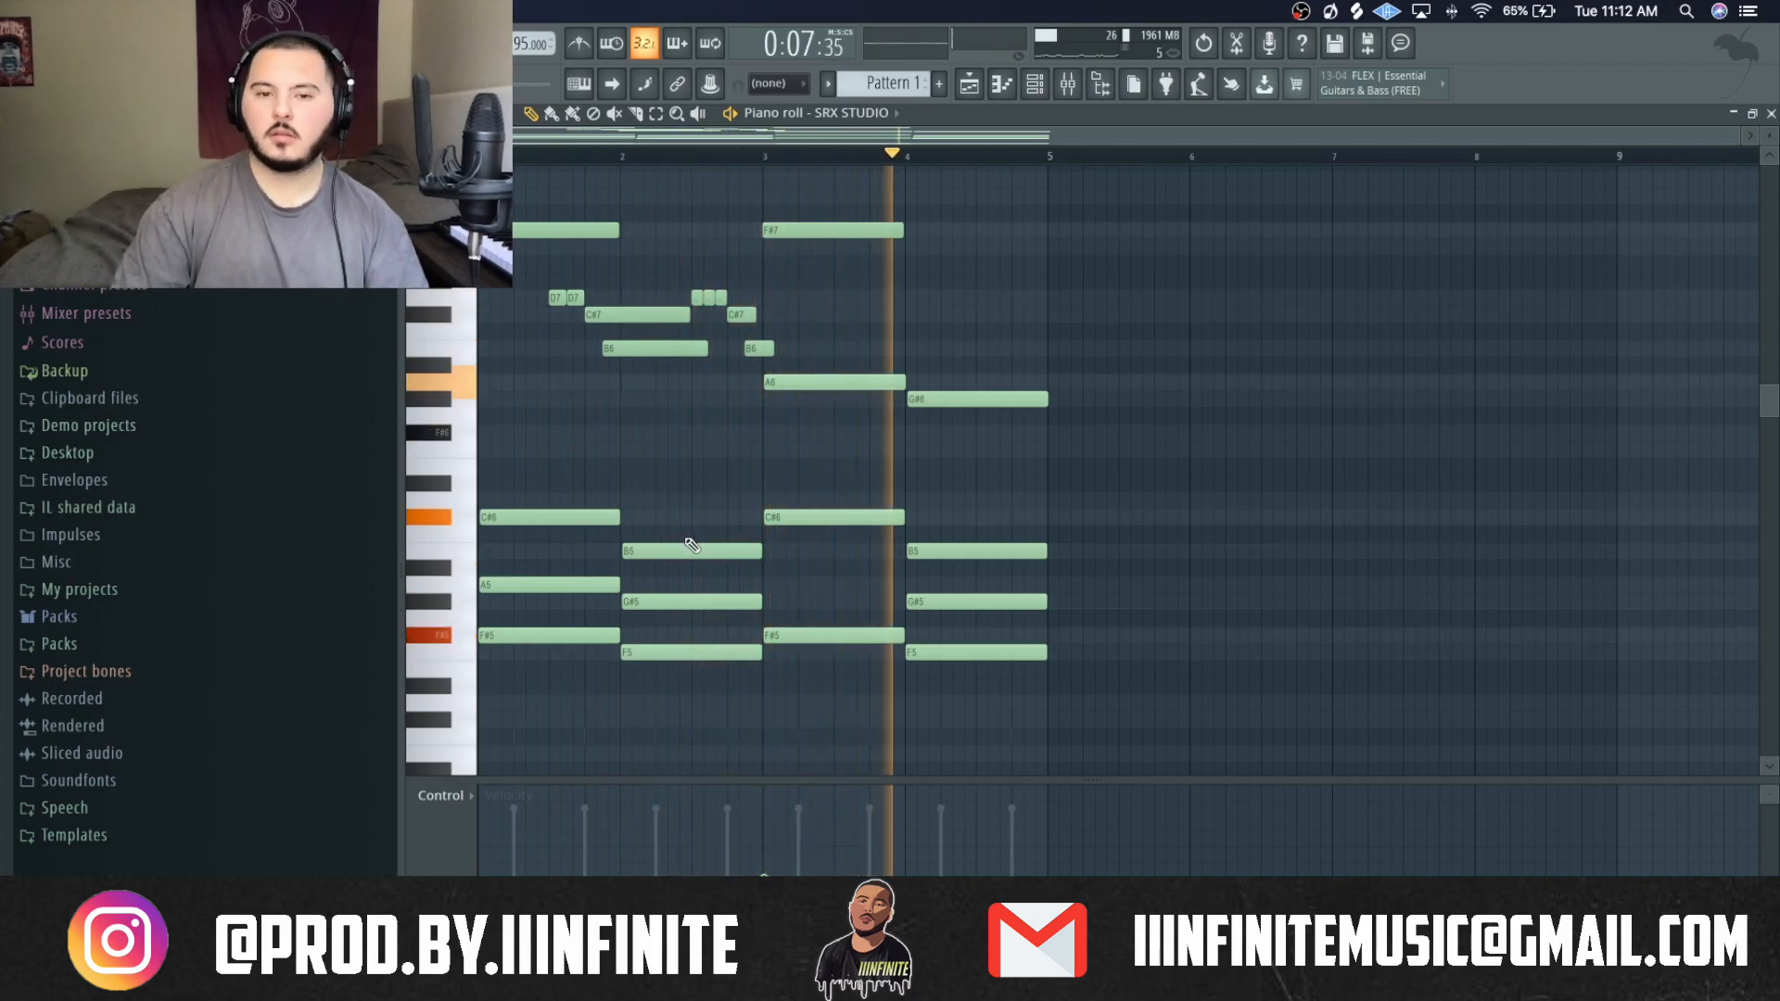
pyautogui.press('space')
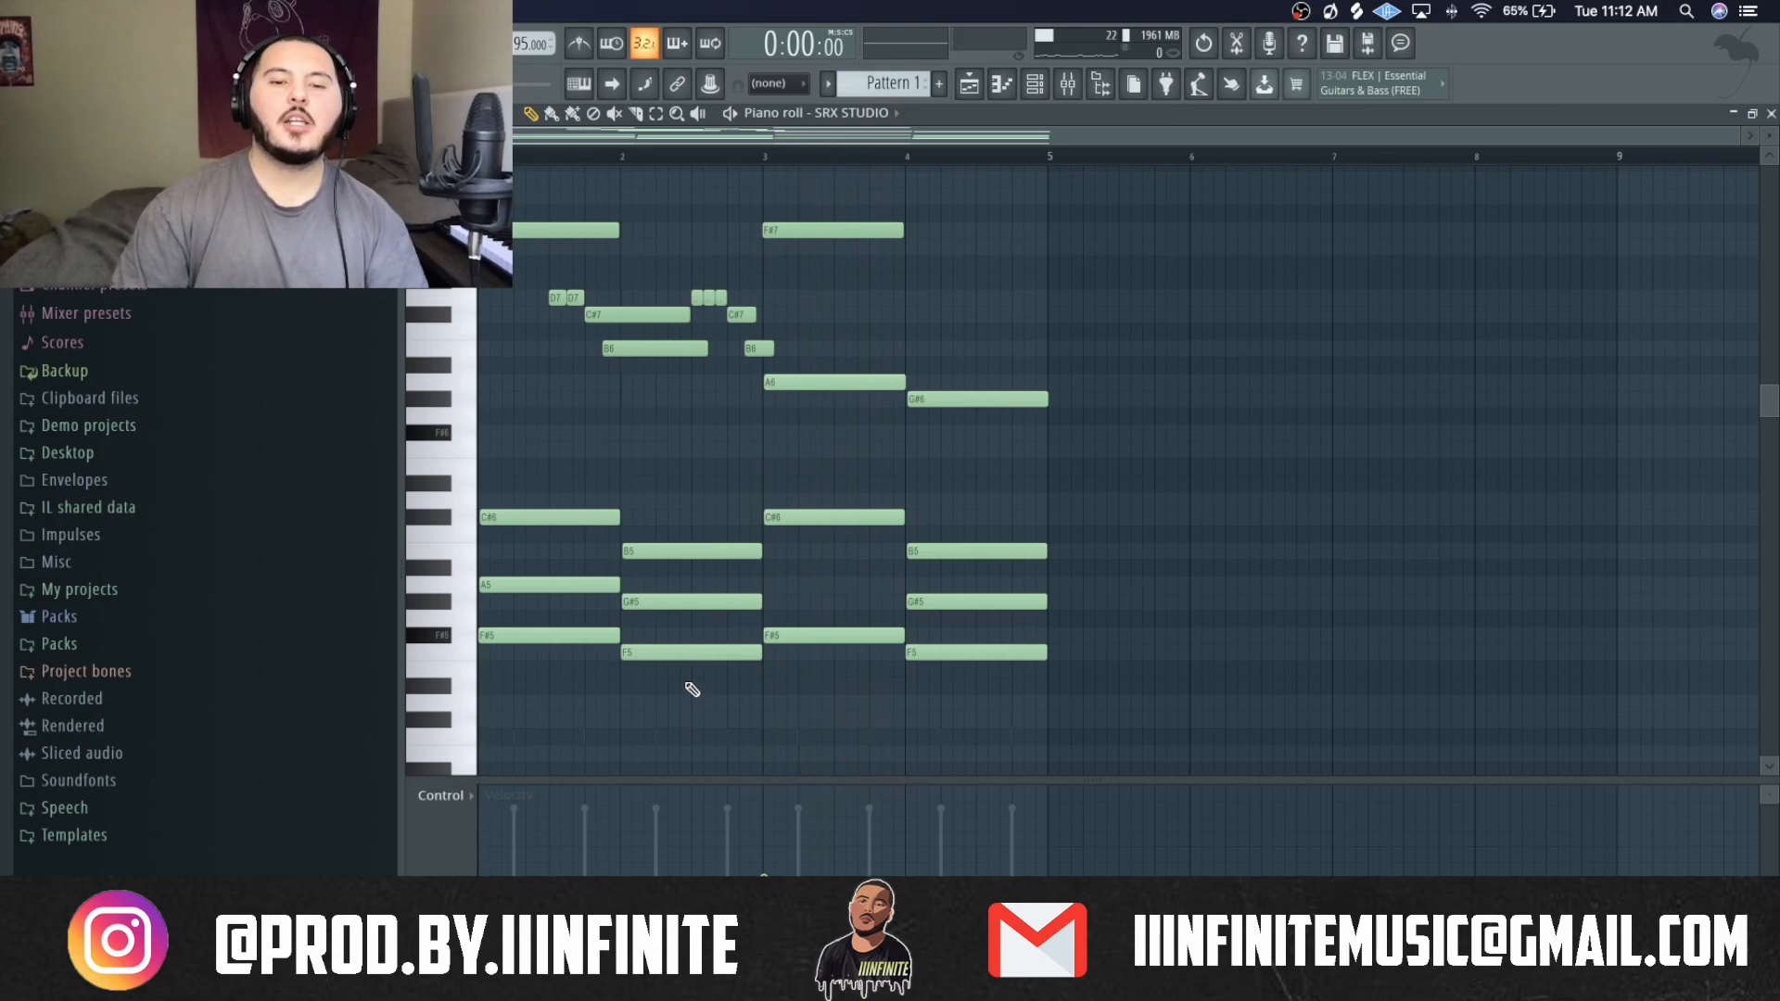
# Copy the F5 notes of bars 2 and 4 two octaves up to F7, lined up with the chord starts.
pyautogui.click(691, 652)
pyautogui.click(944, 654)
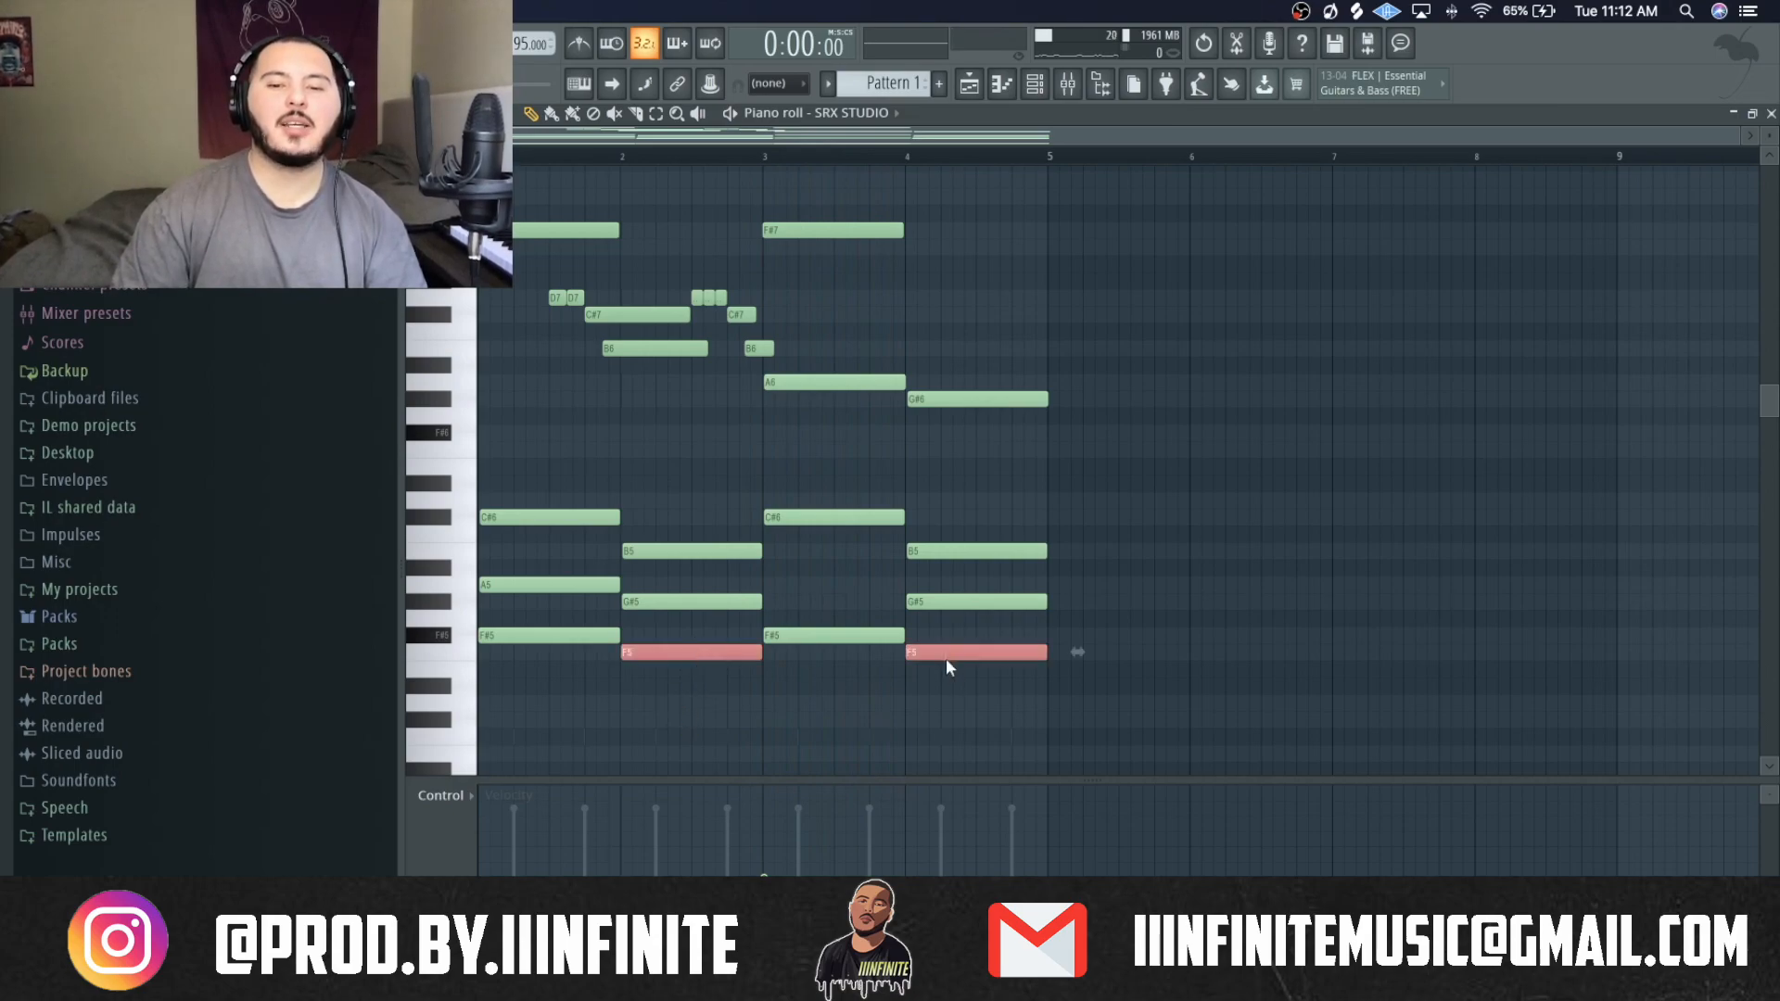
pyautogui.moveTo(702, 660); pyautogui.dragTo(697, 254)
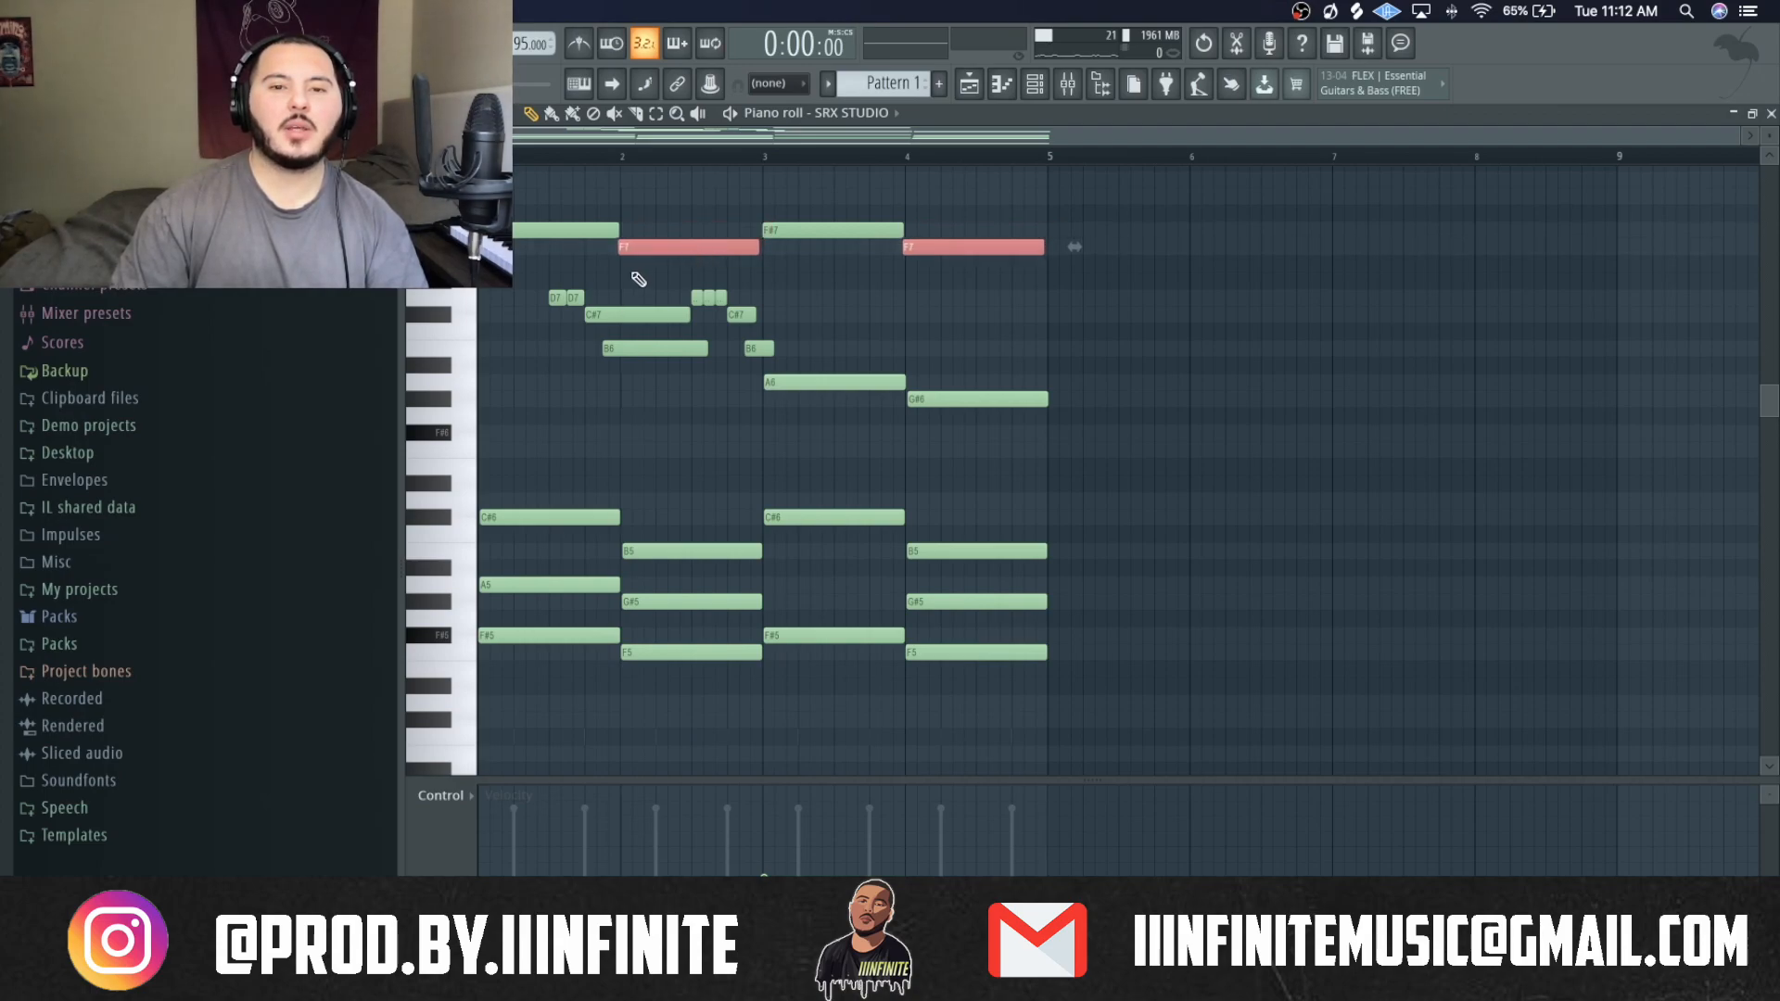
pyautogui.scroll(5, 637, 278)
pyautogui.click(595, 263)
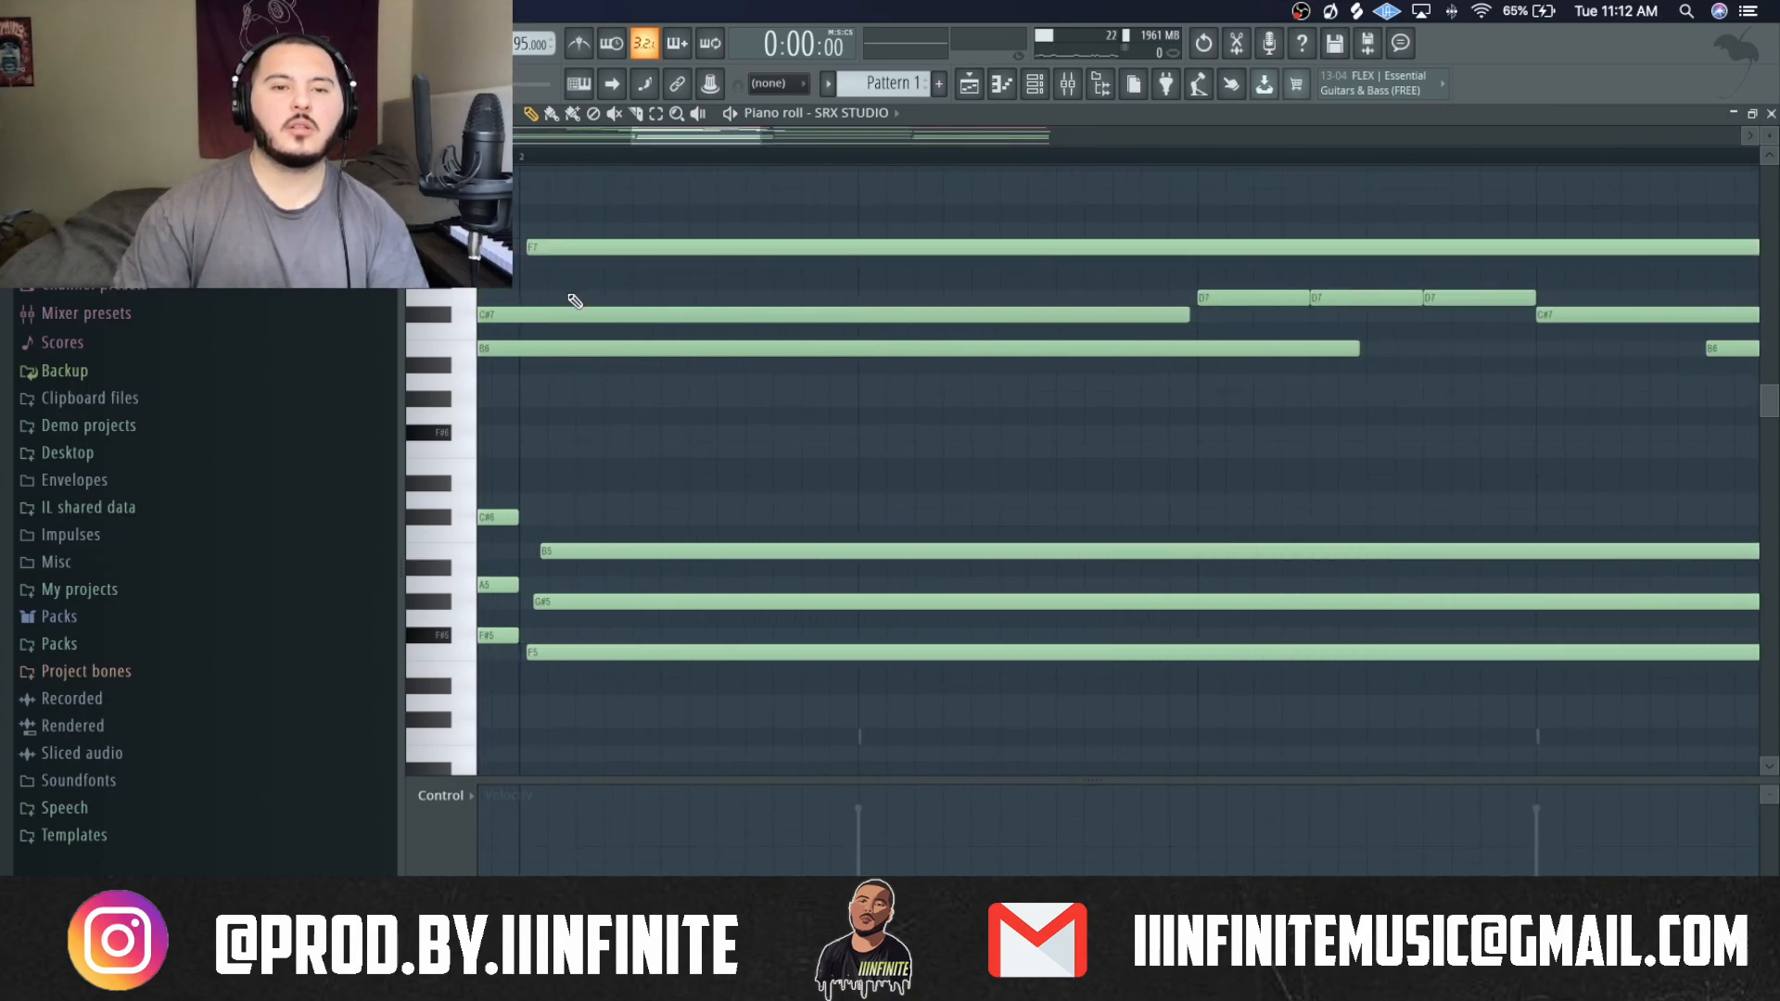
# Play back the whole four-bar progression with its high notes and melody.
pyautogui.press('space')
pyautogui.scroll(-5, 575, 278)
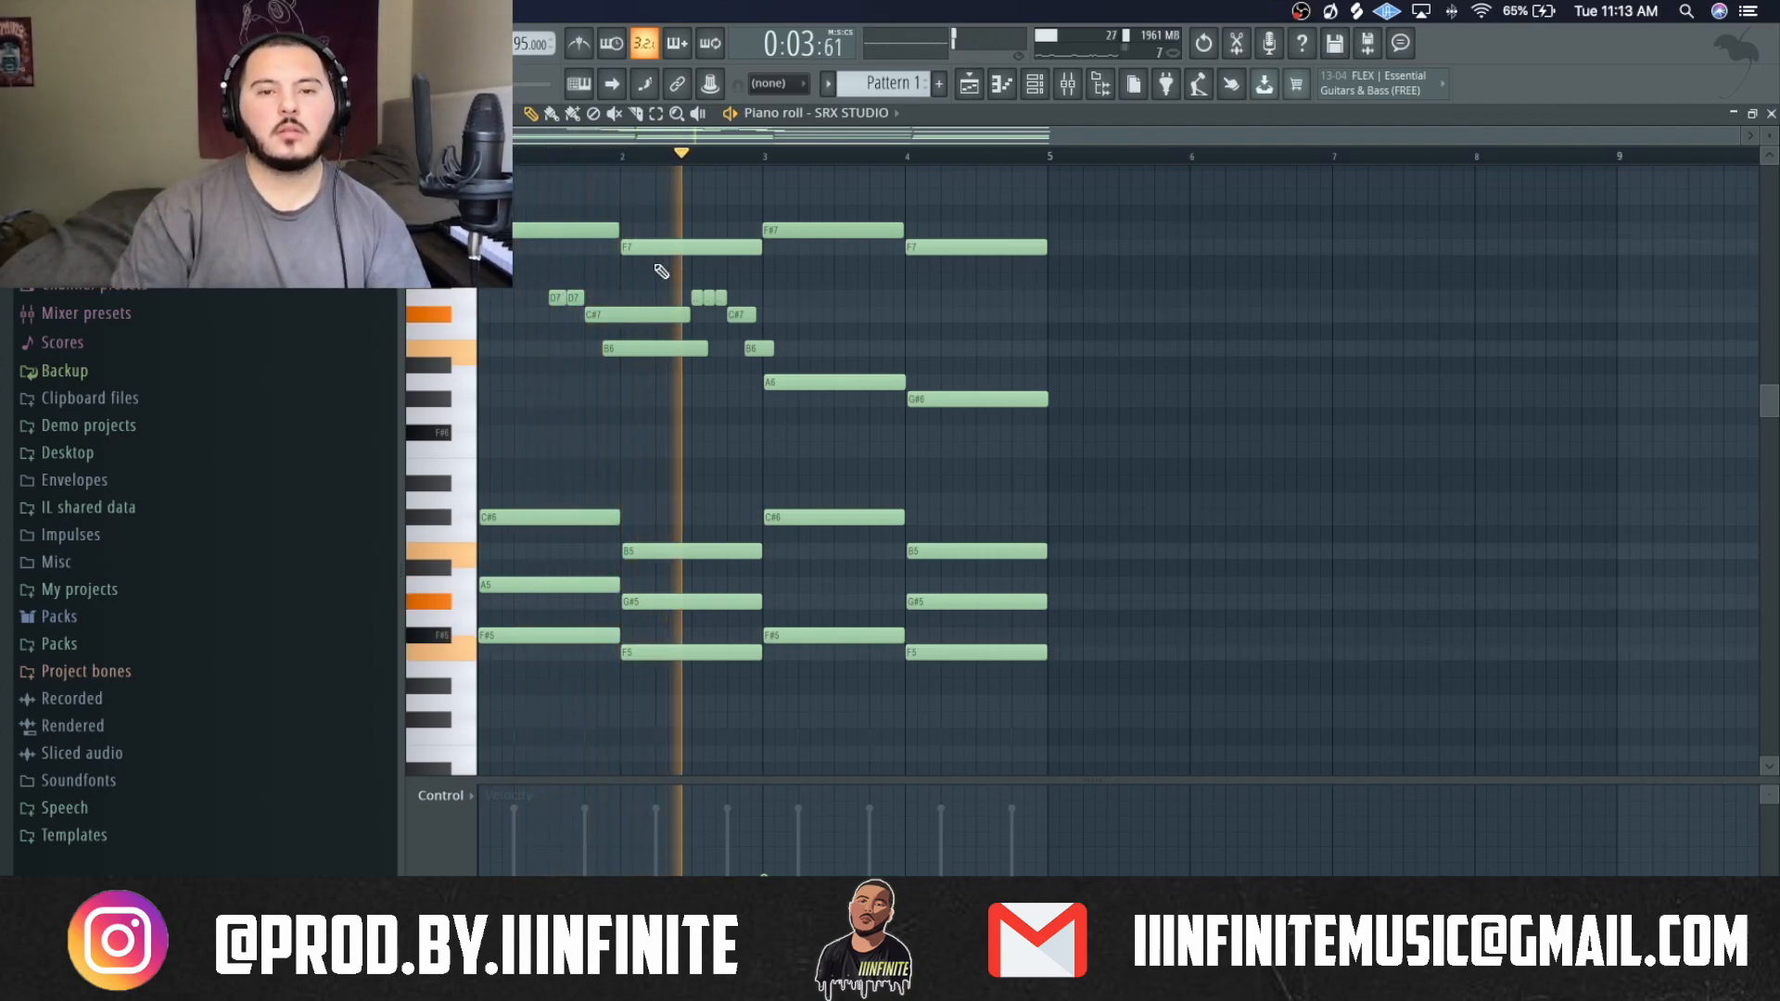
pyautogui.keyDown('ctrl'); pyautogui.click(441, 248); pyautogui.keyUp('ctrl')
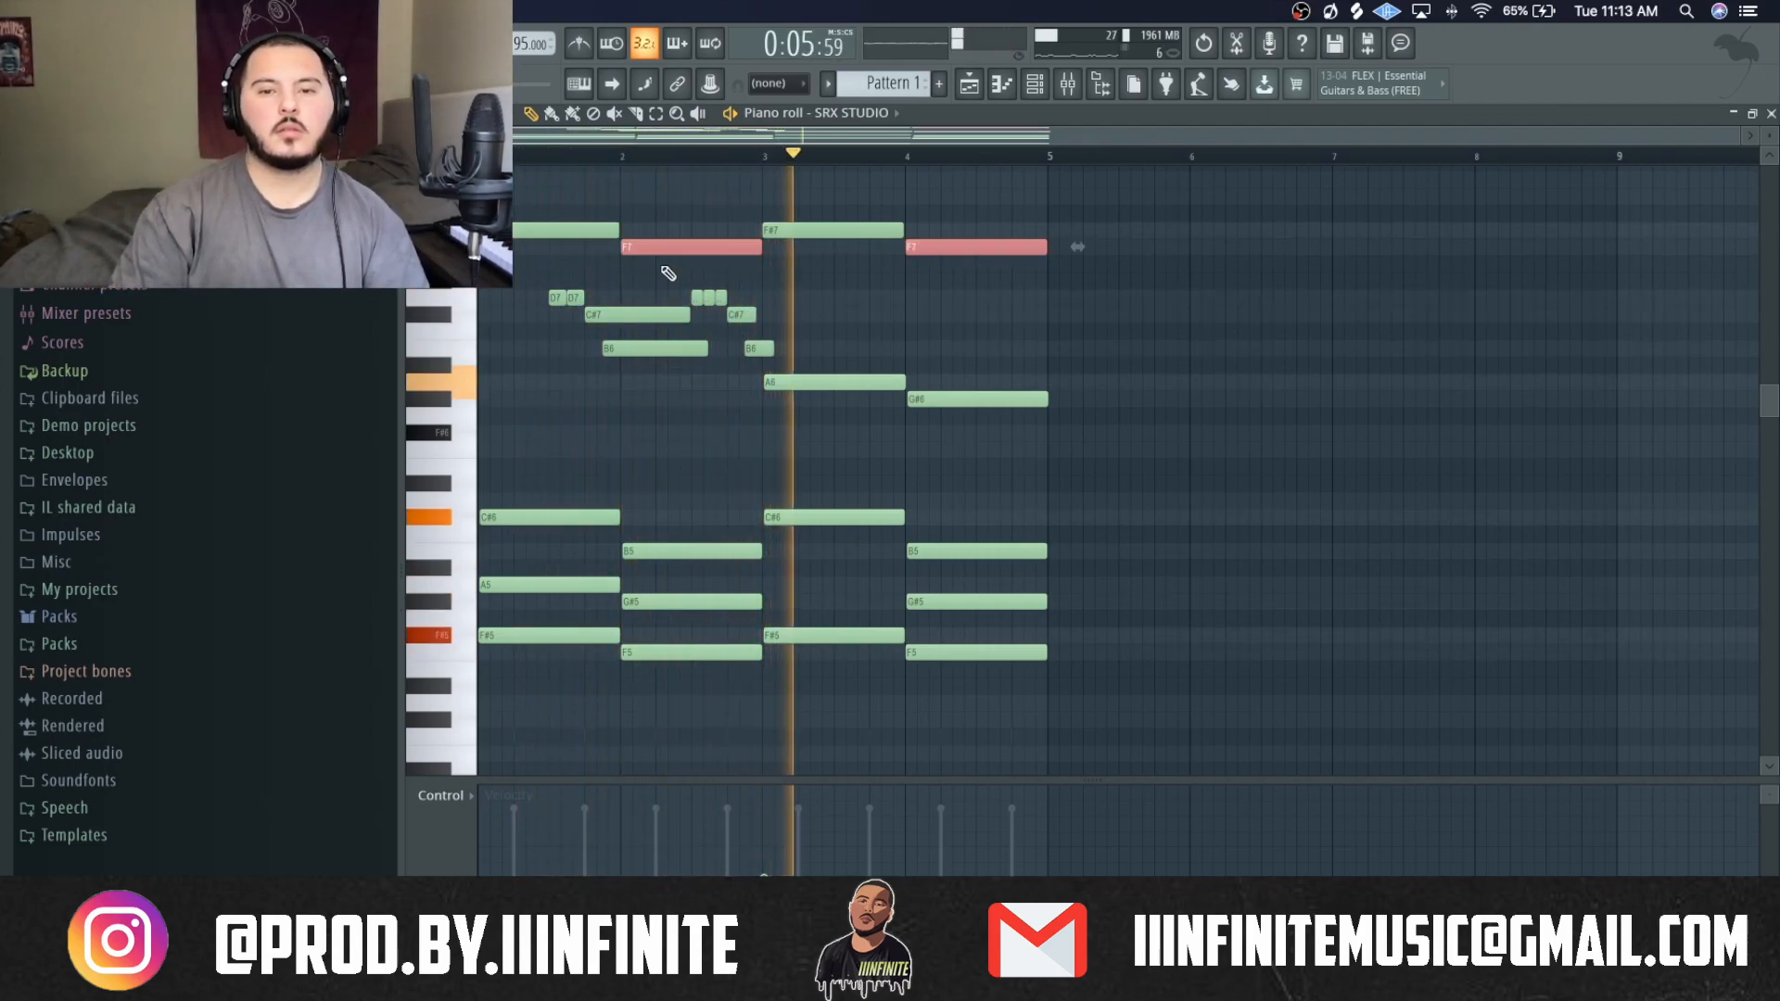
pyautogui.keyDown('super'); pyautogui.click(1261, 285); pyautogui.keyUp('super')
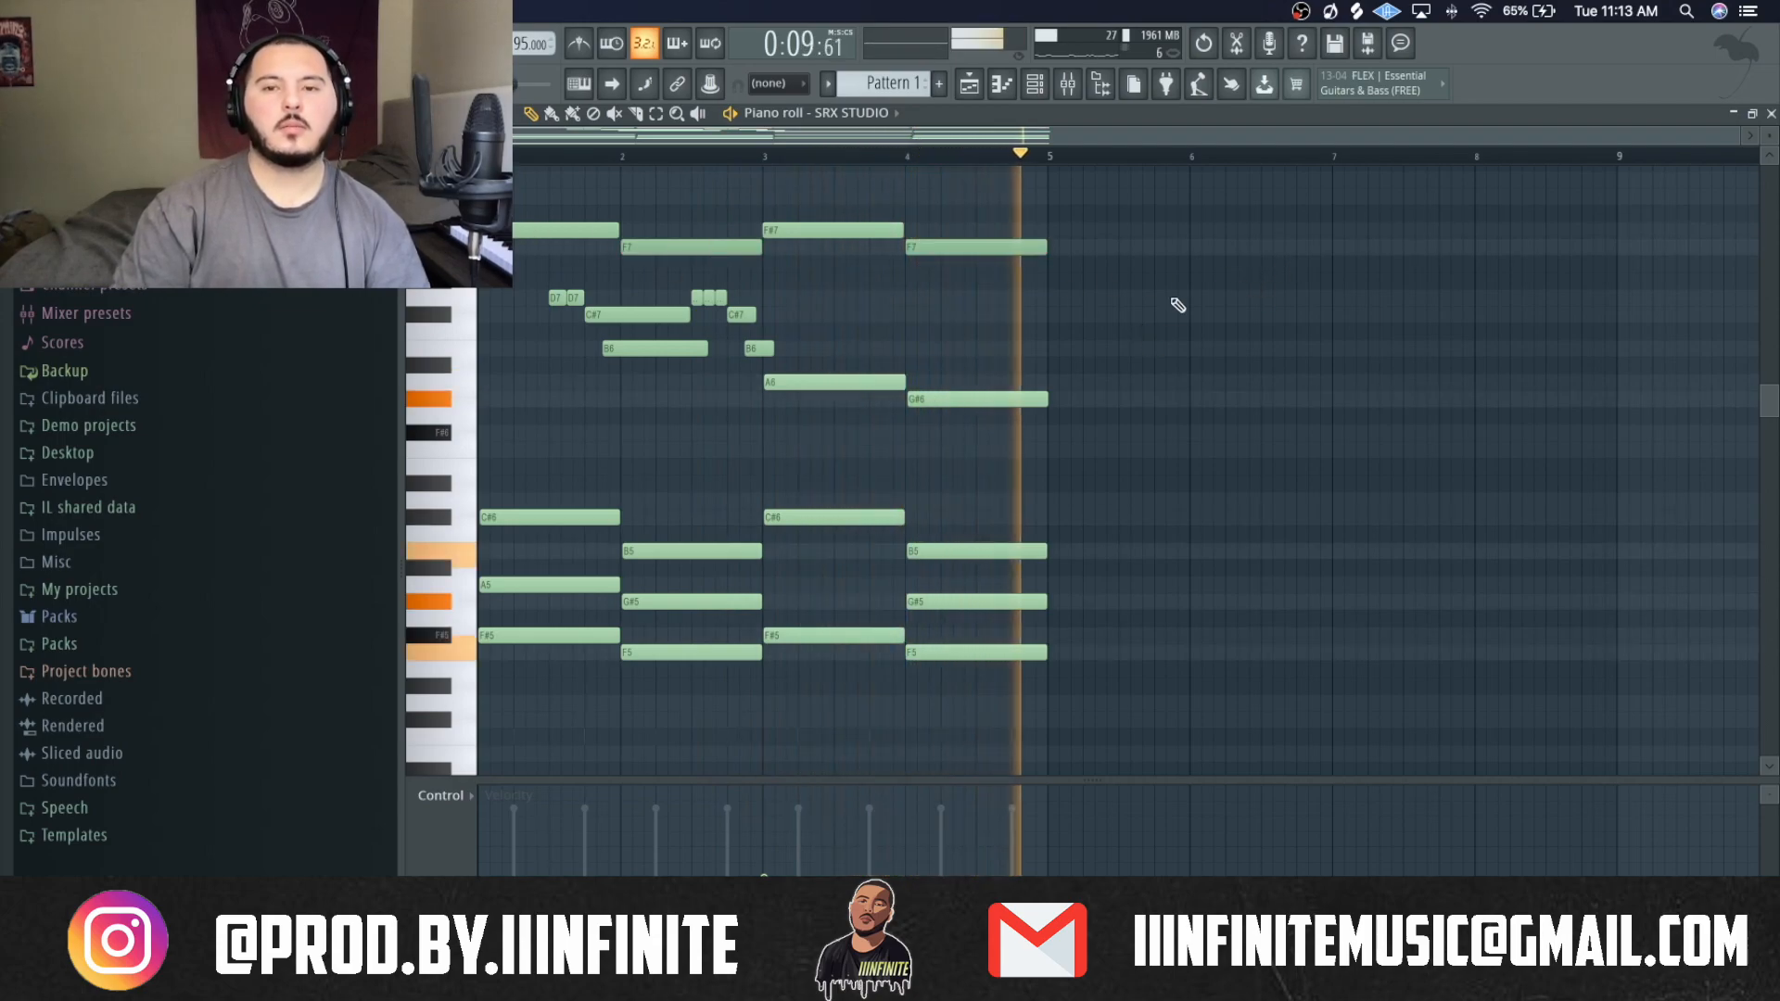
pyautogui.press('space')
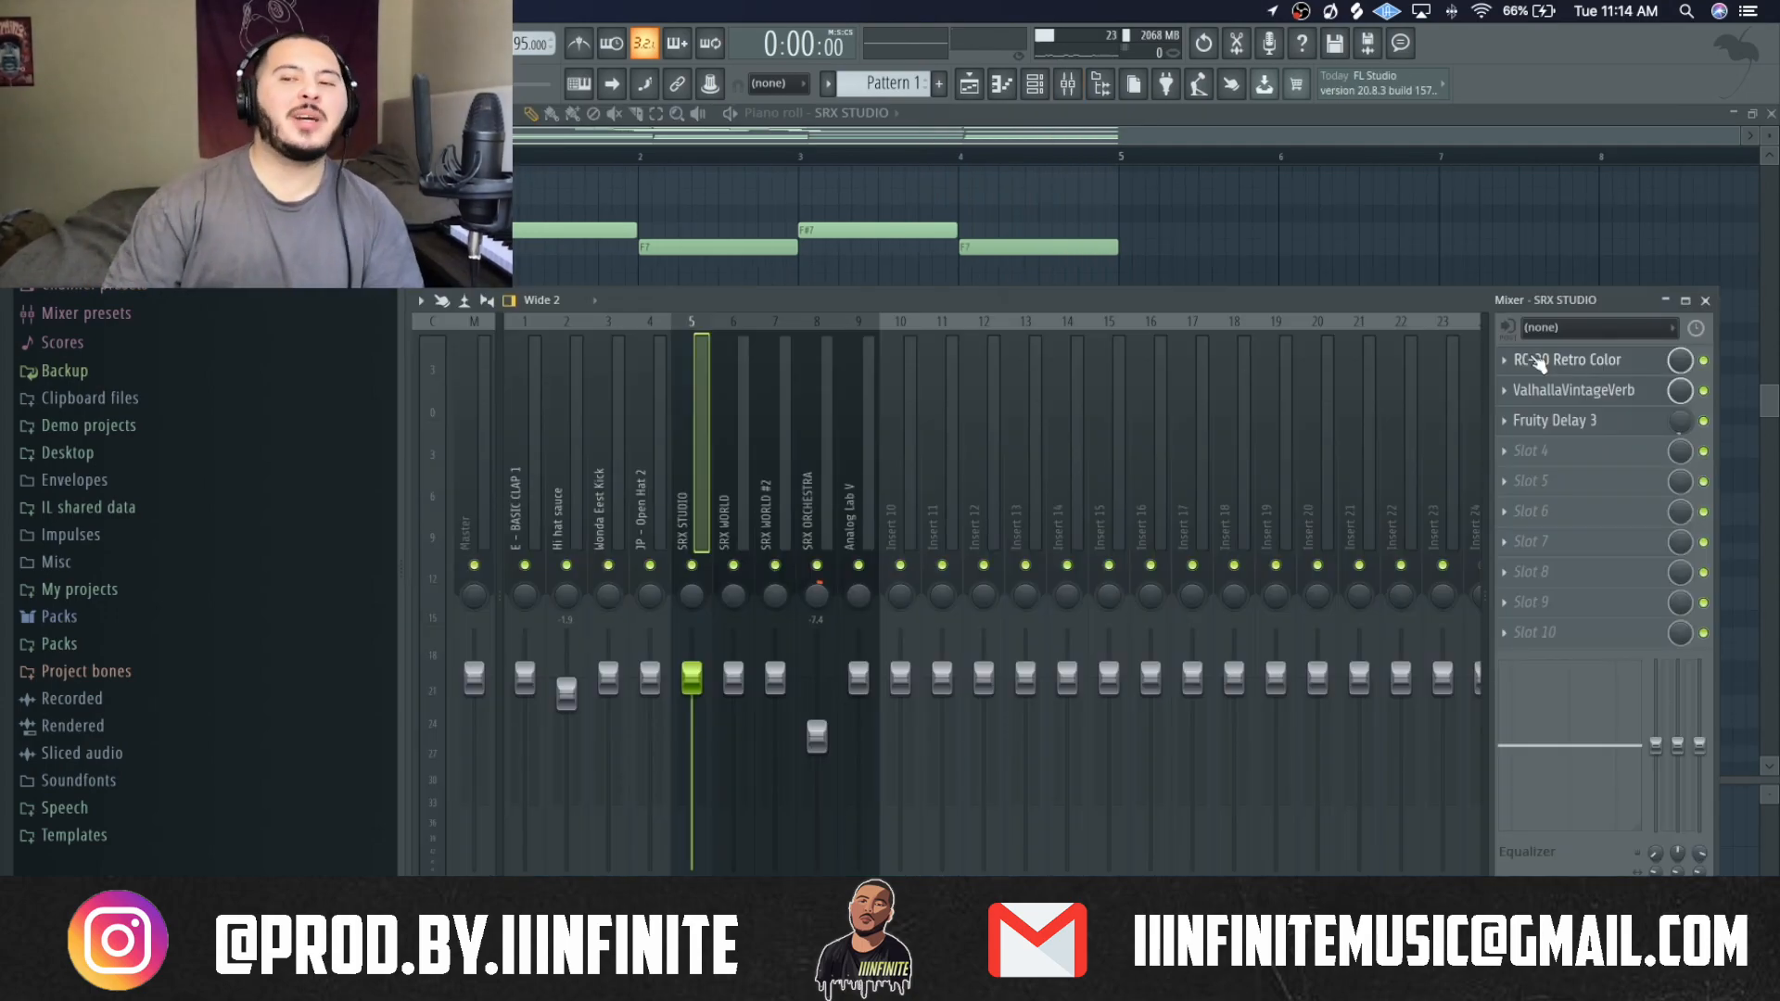
# Review the RC-20 Retro Color settings on the SRX STUDIO mixer track with the Too Bright? preset, and close the effect.
pyautogui.click(1539, 361)
pyautogui.moveTo(373, 169); pyautogui.dragTo(1067, 157)
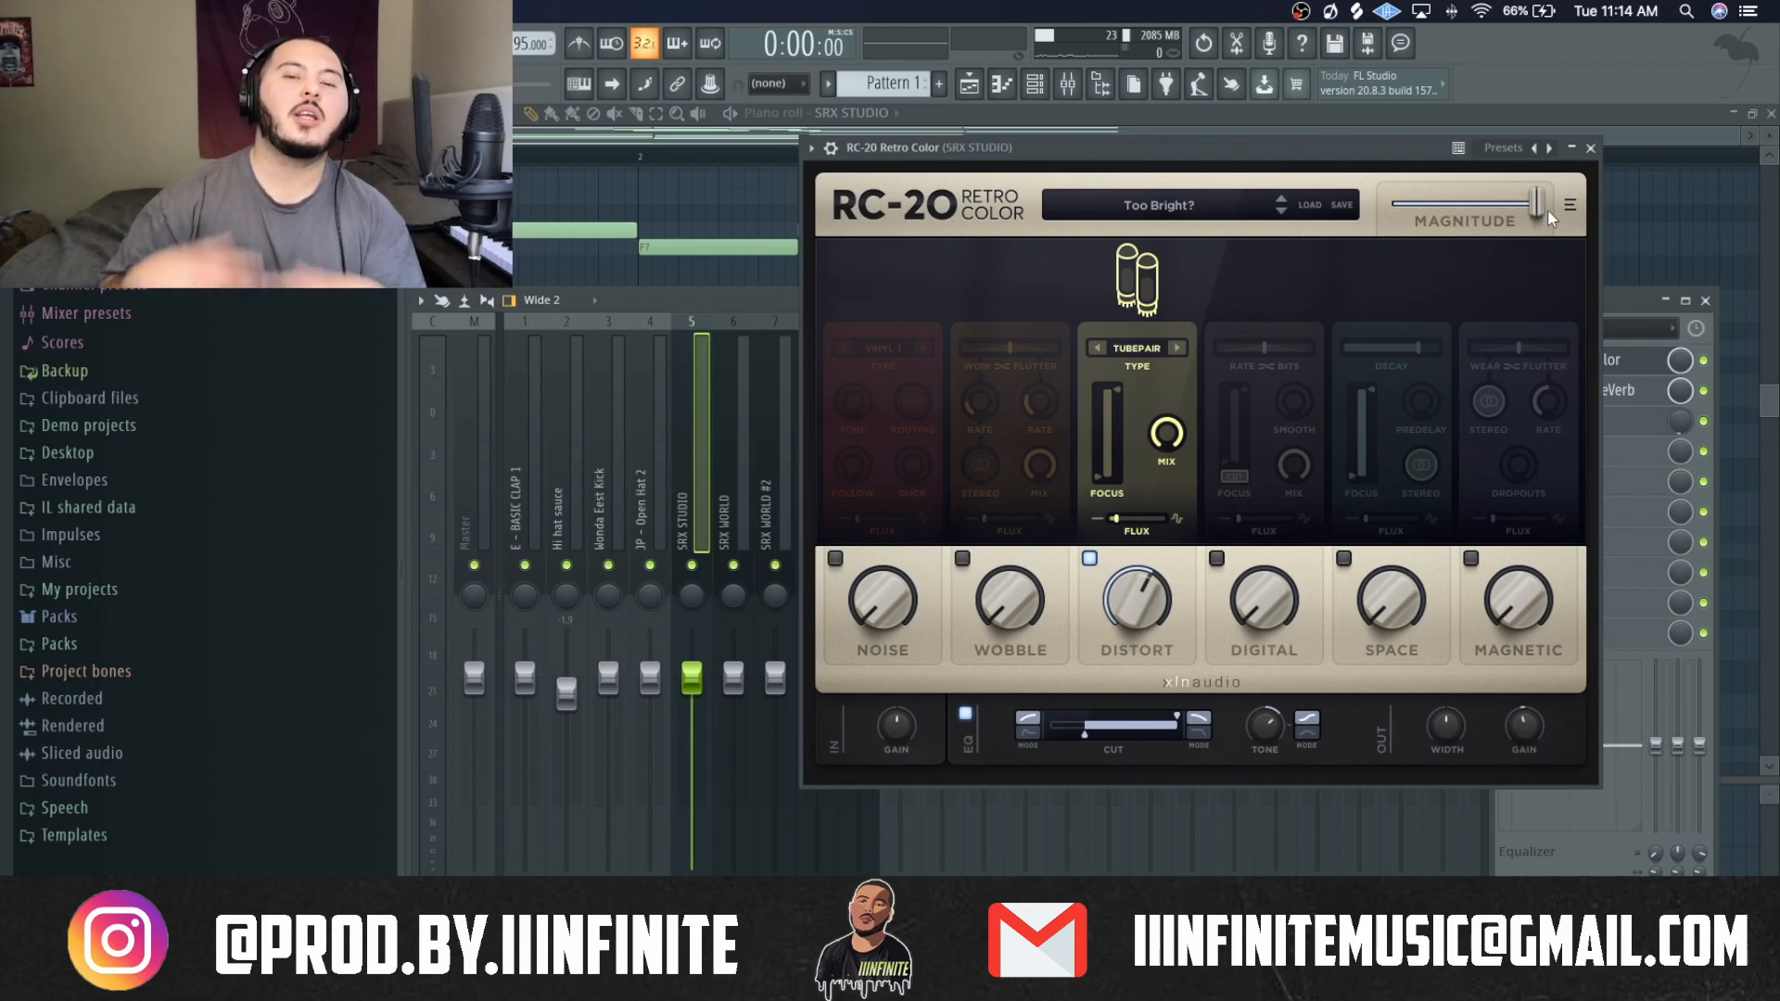
pyautogui.click(1590, 147)
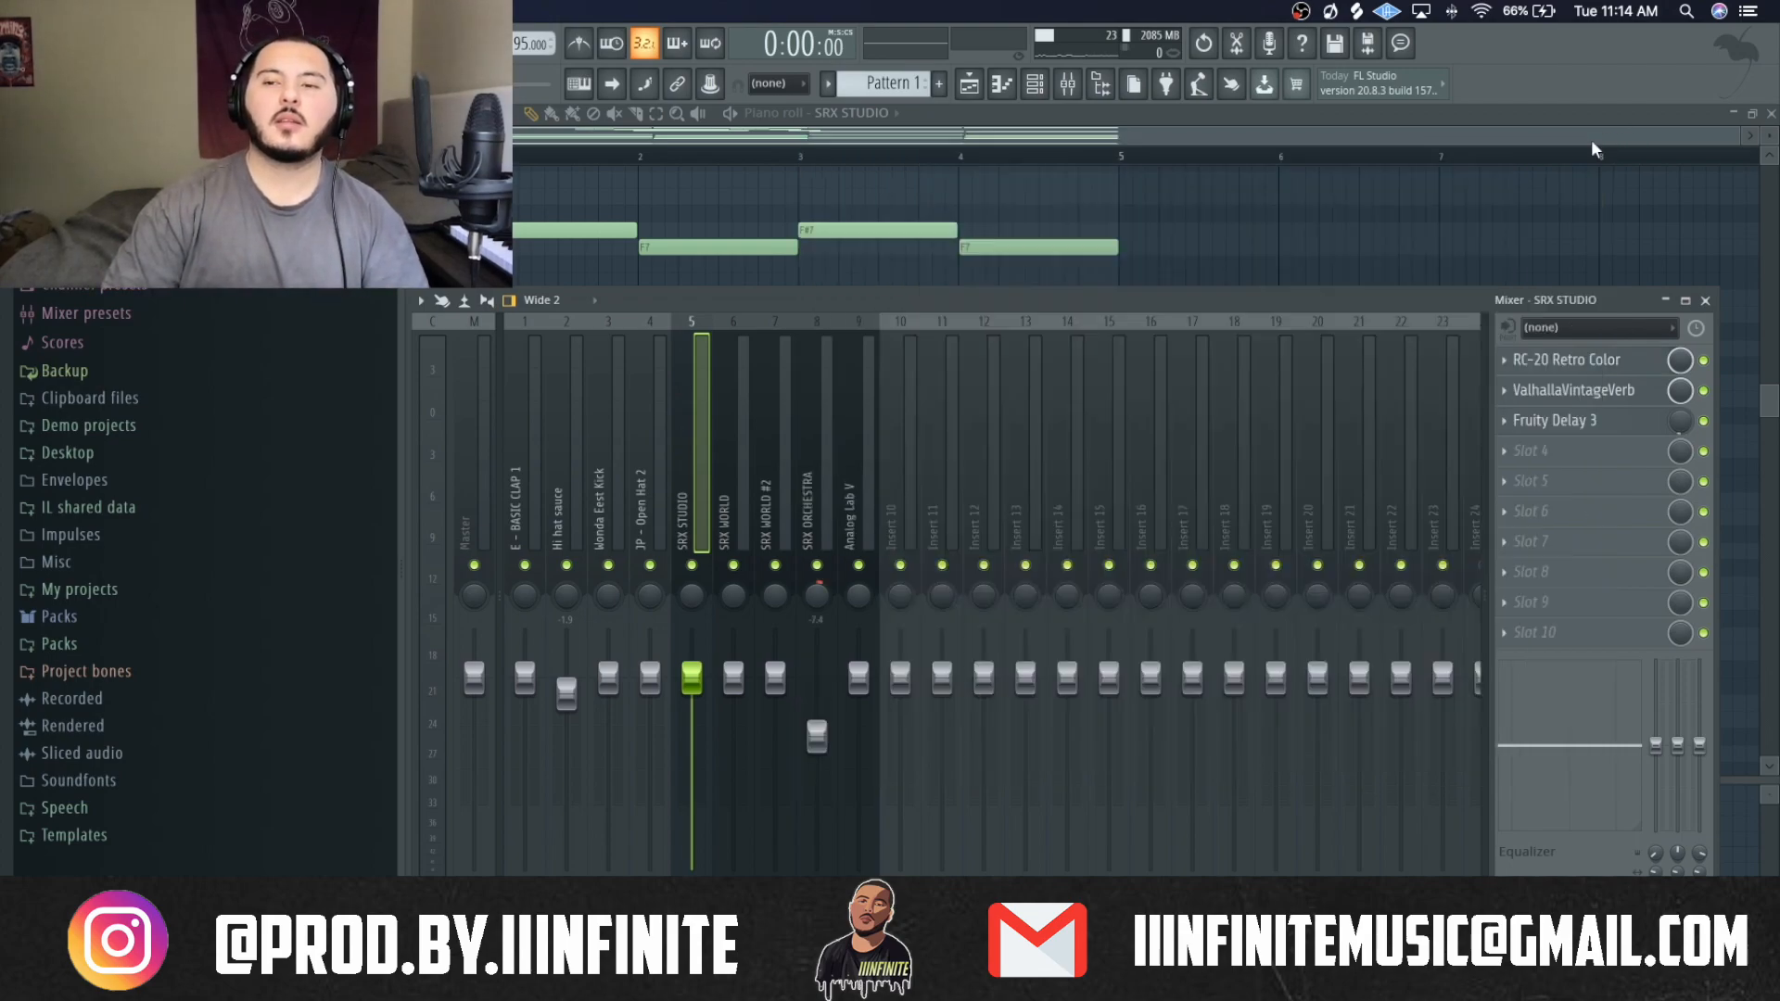
# Review the ValhallaVintageVerb and Fruity Delay 3 settings on the SRX STUDIO mixer track, and return to the piano roll.
pyautogui.click(1595, 391)
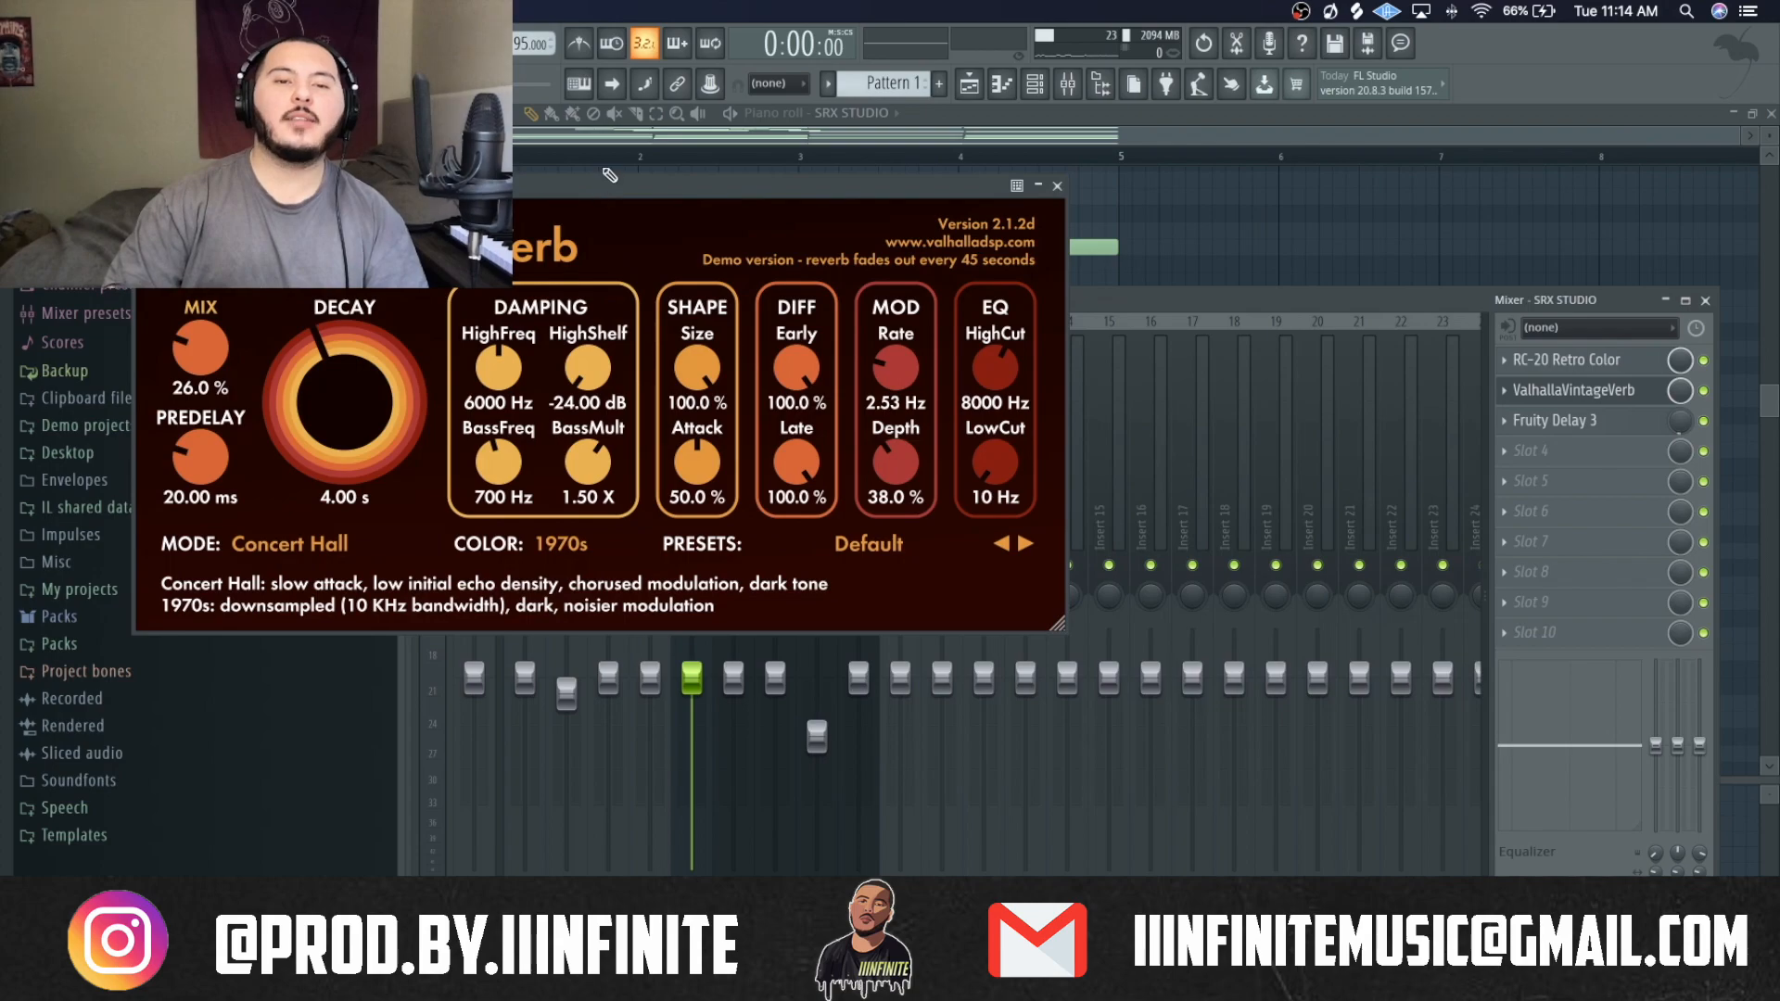
pyautogui.moveTo(598, 185); pyautogui.dragTo(1312, 172)
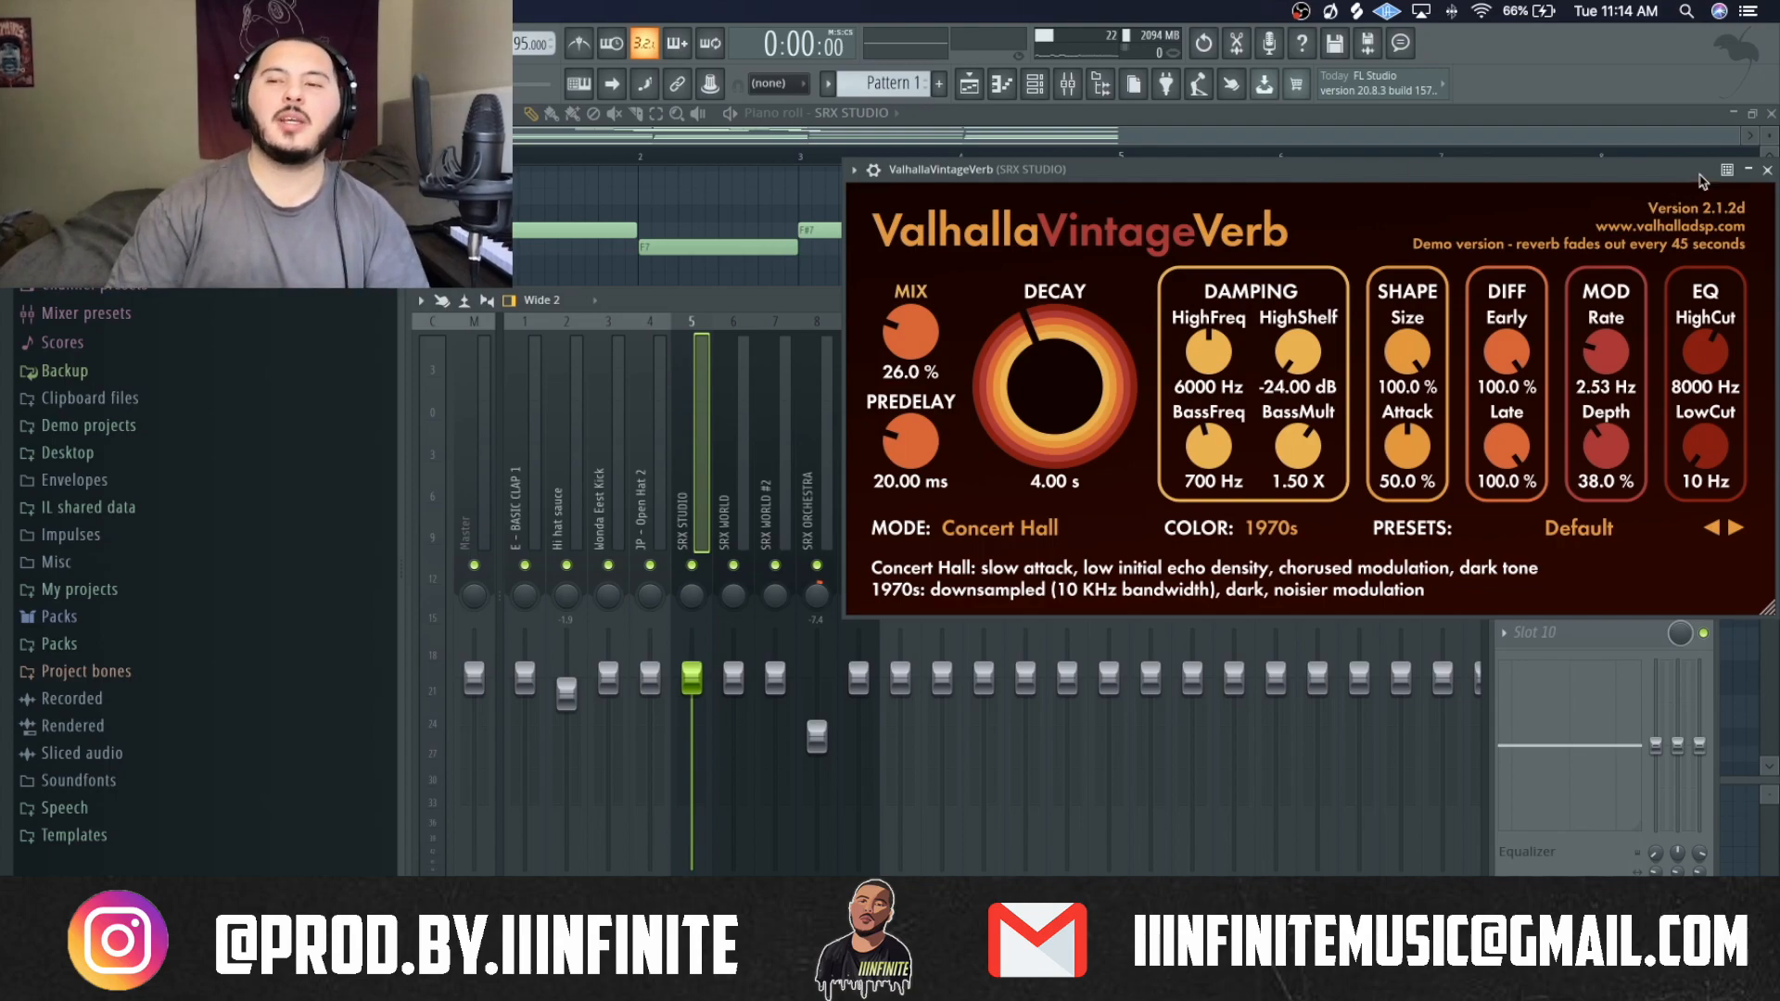
pyautogui.click(1768, 170)
pyautogui.click(1601, 422)
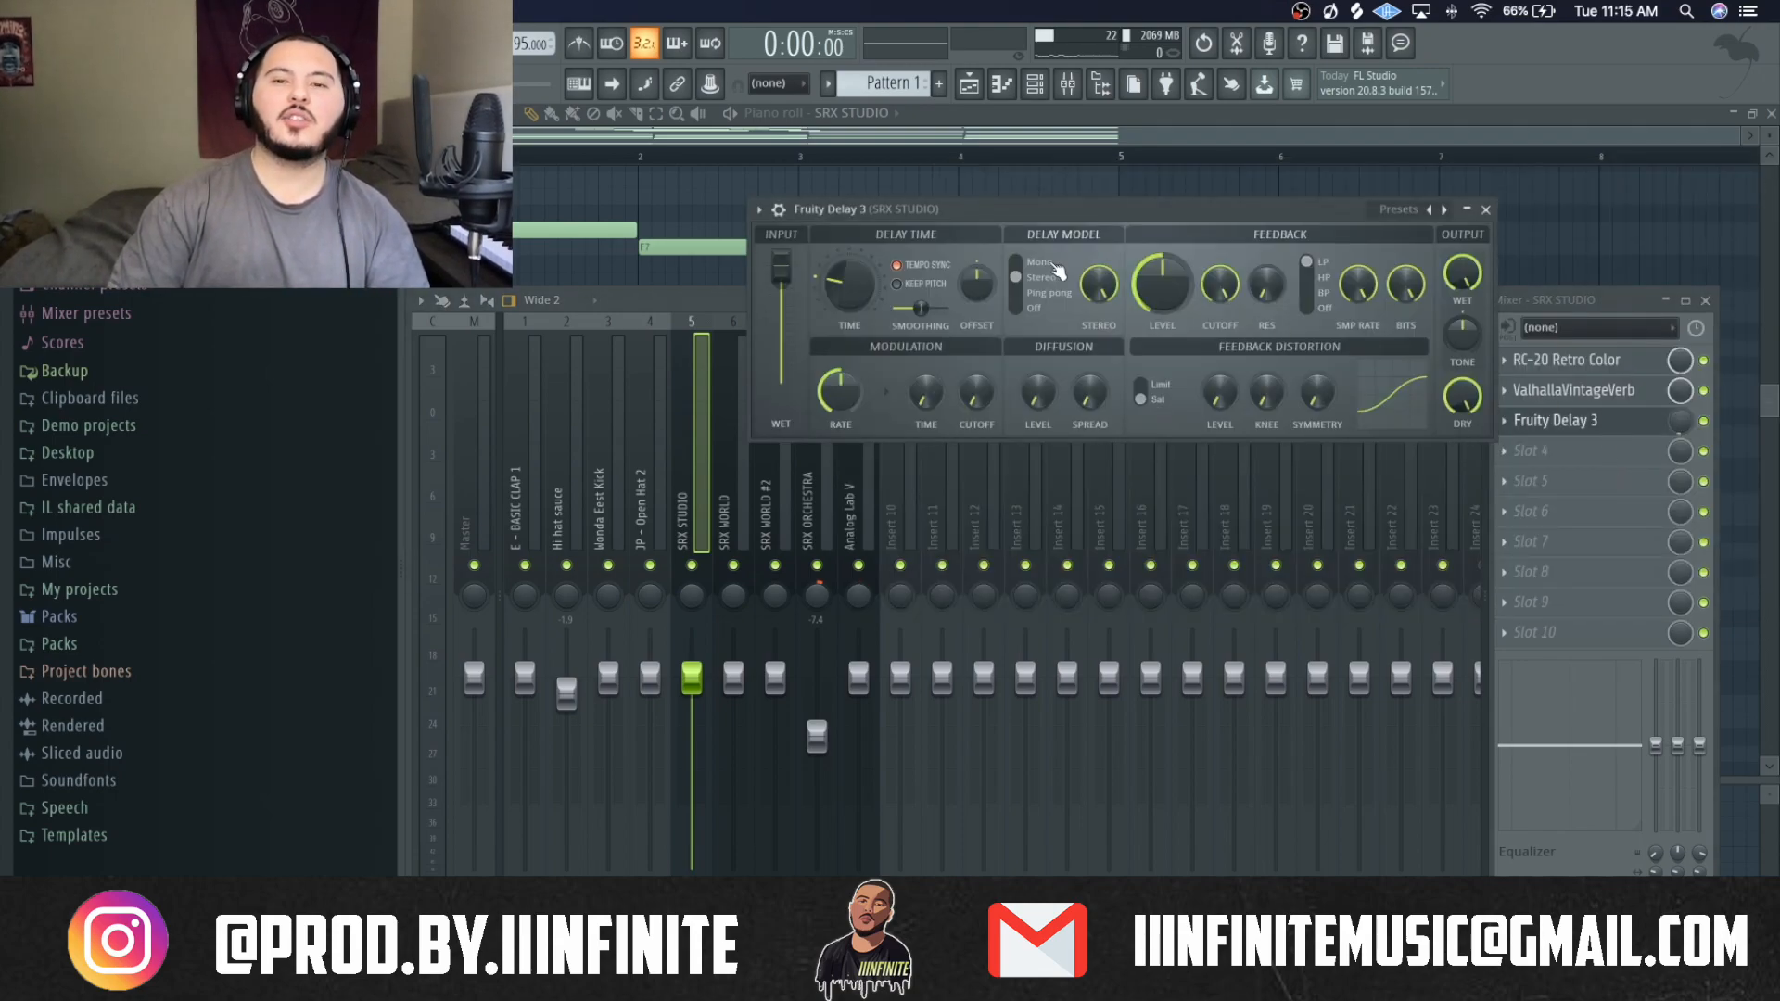
pyautogui.moveTo(1061, 213); pyautogui.dragTo(1209, 170)
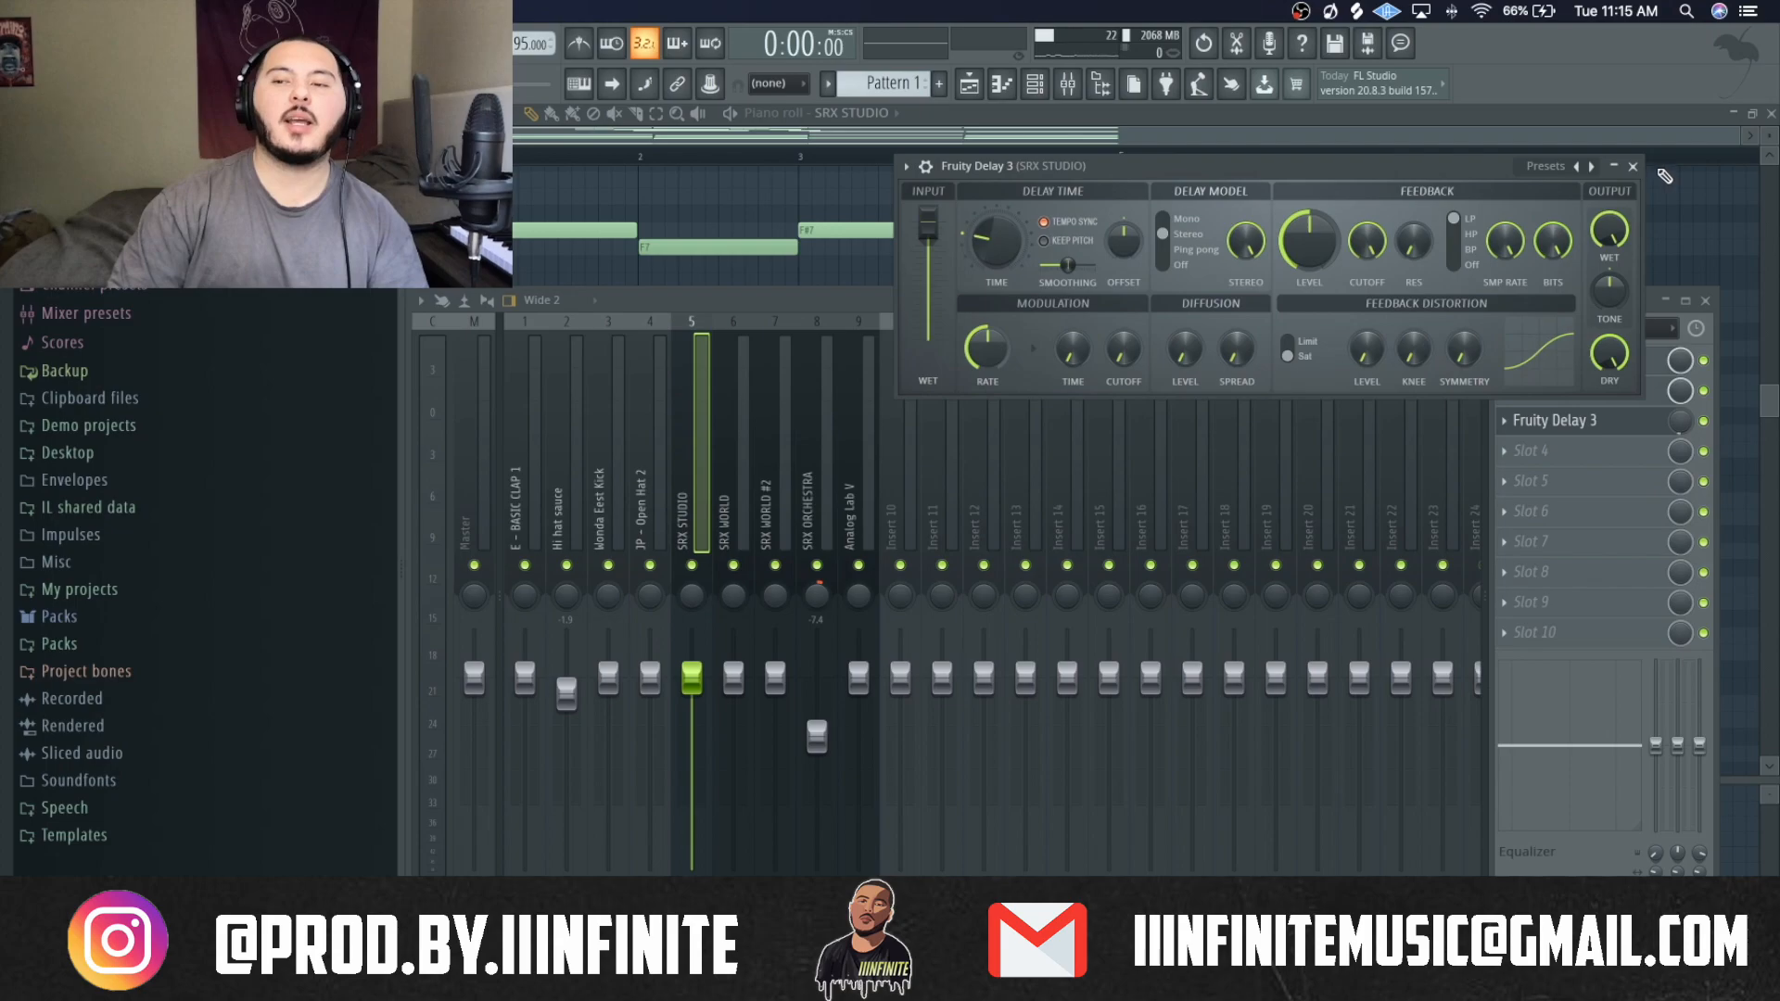
pyautogui.click(1633, 167)
pyautogui.rightClick(1664, 206)
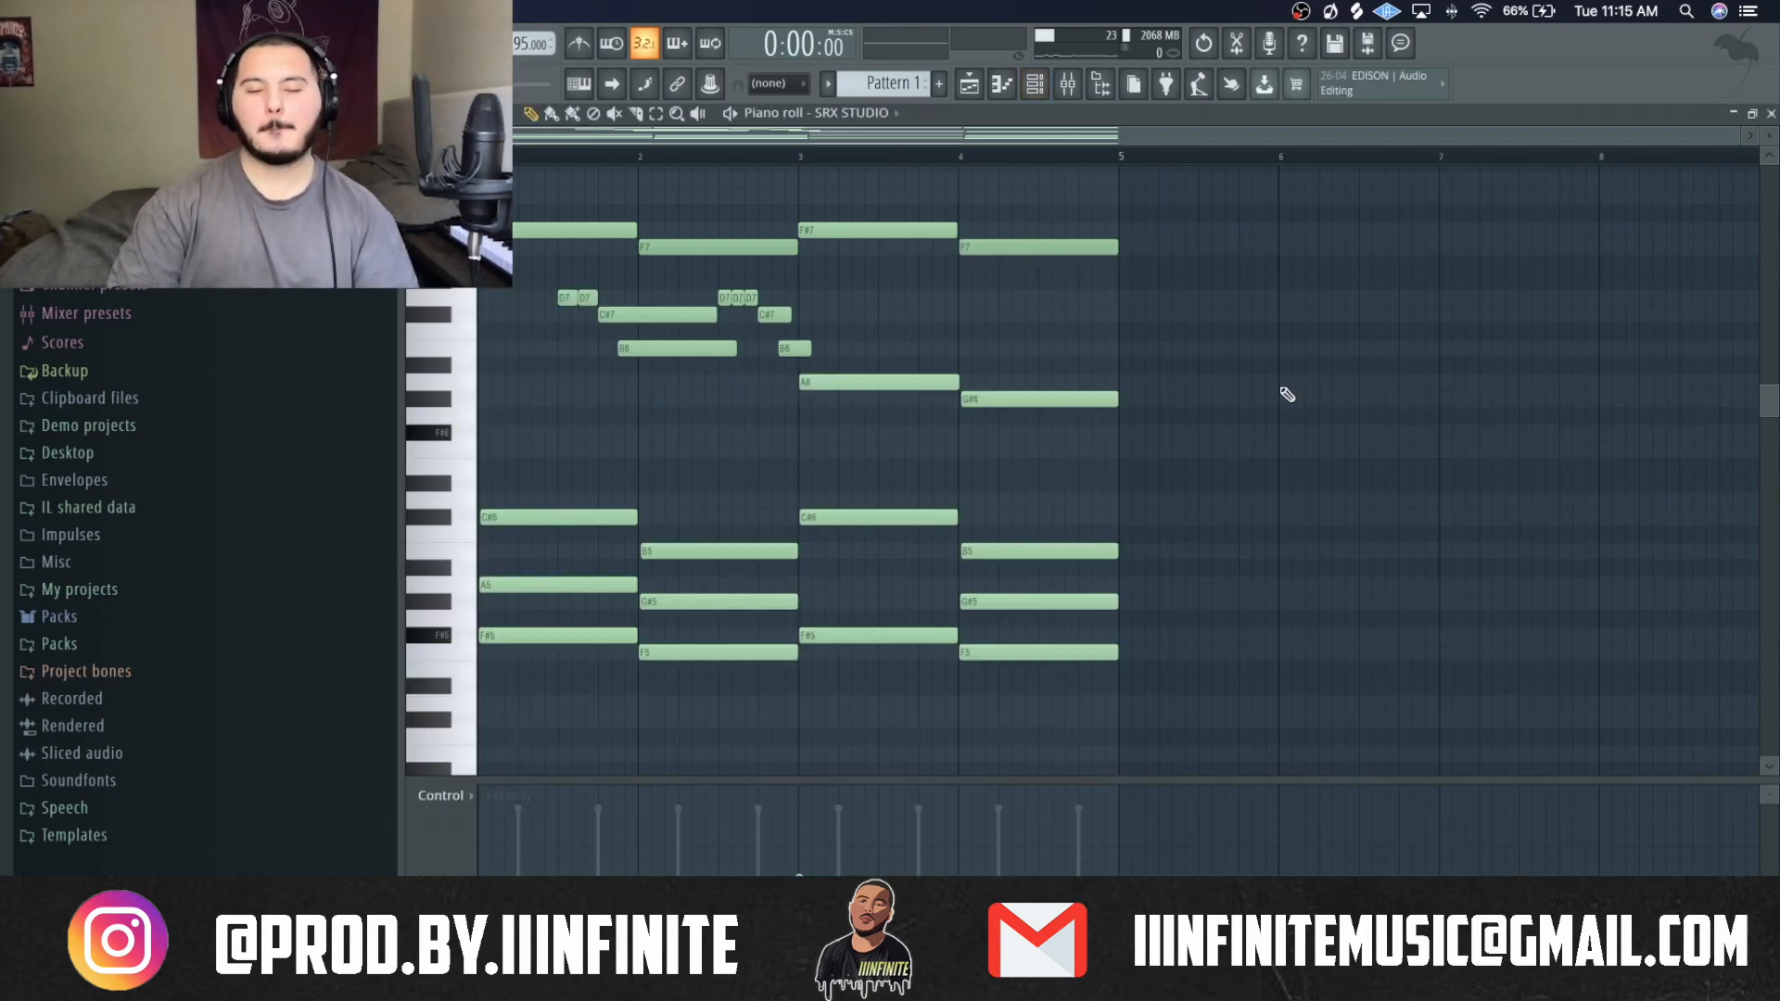
# Play back the progression, copy the D7, C#7 and B6 run ending bar 2 to bar 4's end, and cut it off there.
pyautogui.press('space')
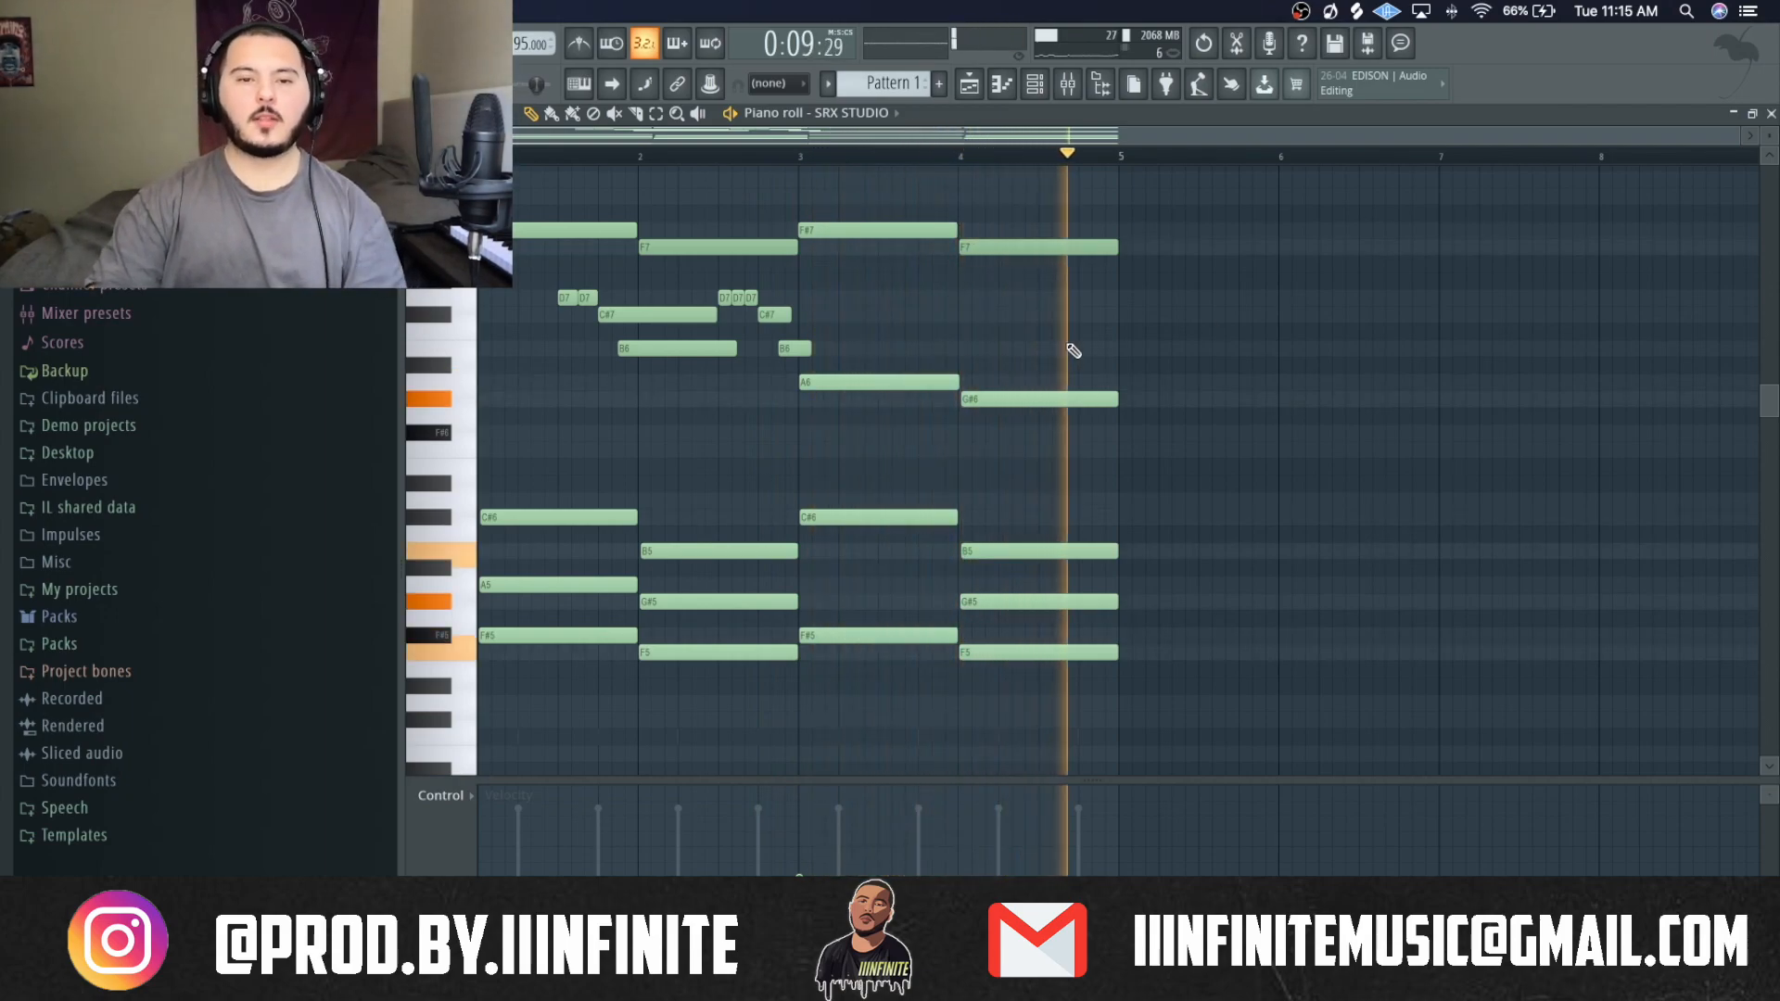
pyautogui.press('space')
pyautogui.moveTo(804, 353); pyautogui.dragTo(1031, 307)
pyautogui.keyDown('super'); pyautogui.click(1011, 294); pyautogui.keyUp('super')
pyautogui.rightClick(1048, 350)
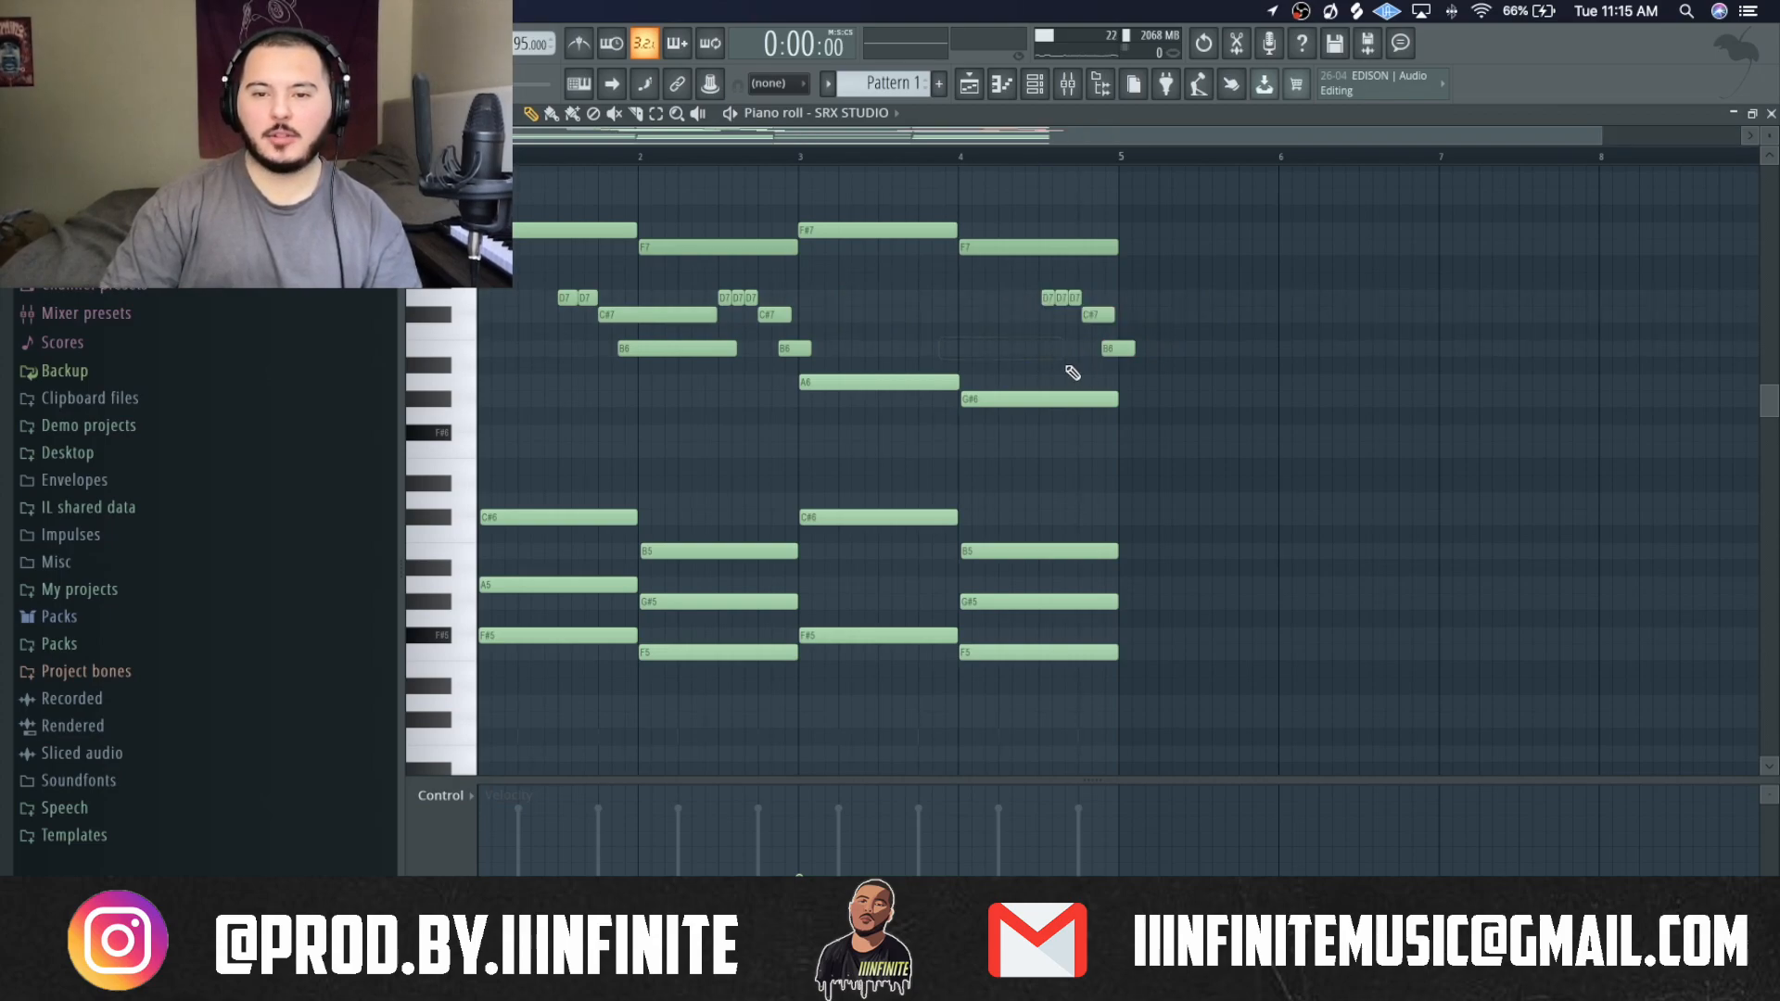
pyautogui.scroll(3, 1083, 372)
pyautogui.moveTo(1051, 291); pyautogui.dragTo(1244, 344)
pyautogui.keyDown('super'); pyautogui.click(1026, 354); pyautogui.keyUp('super')
pyautogui.press('c')
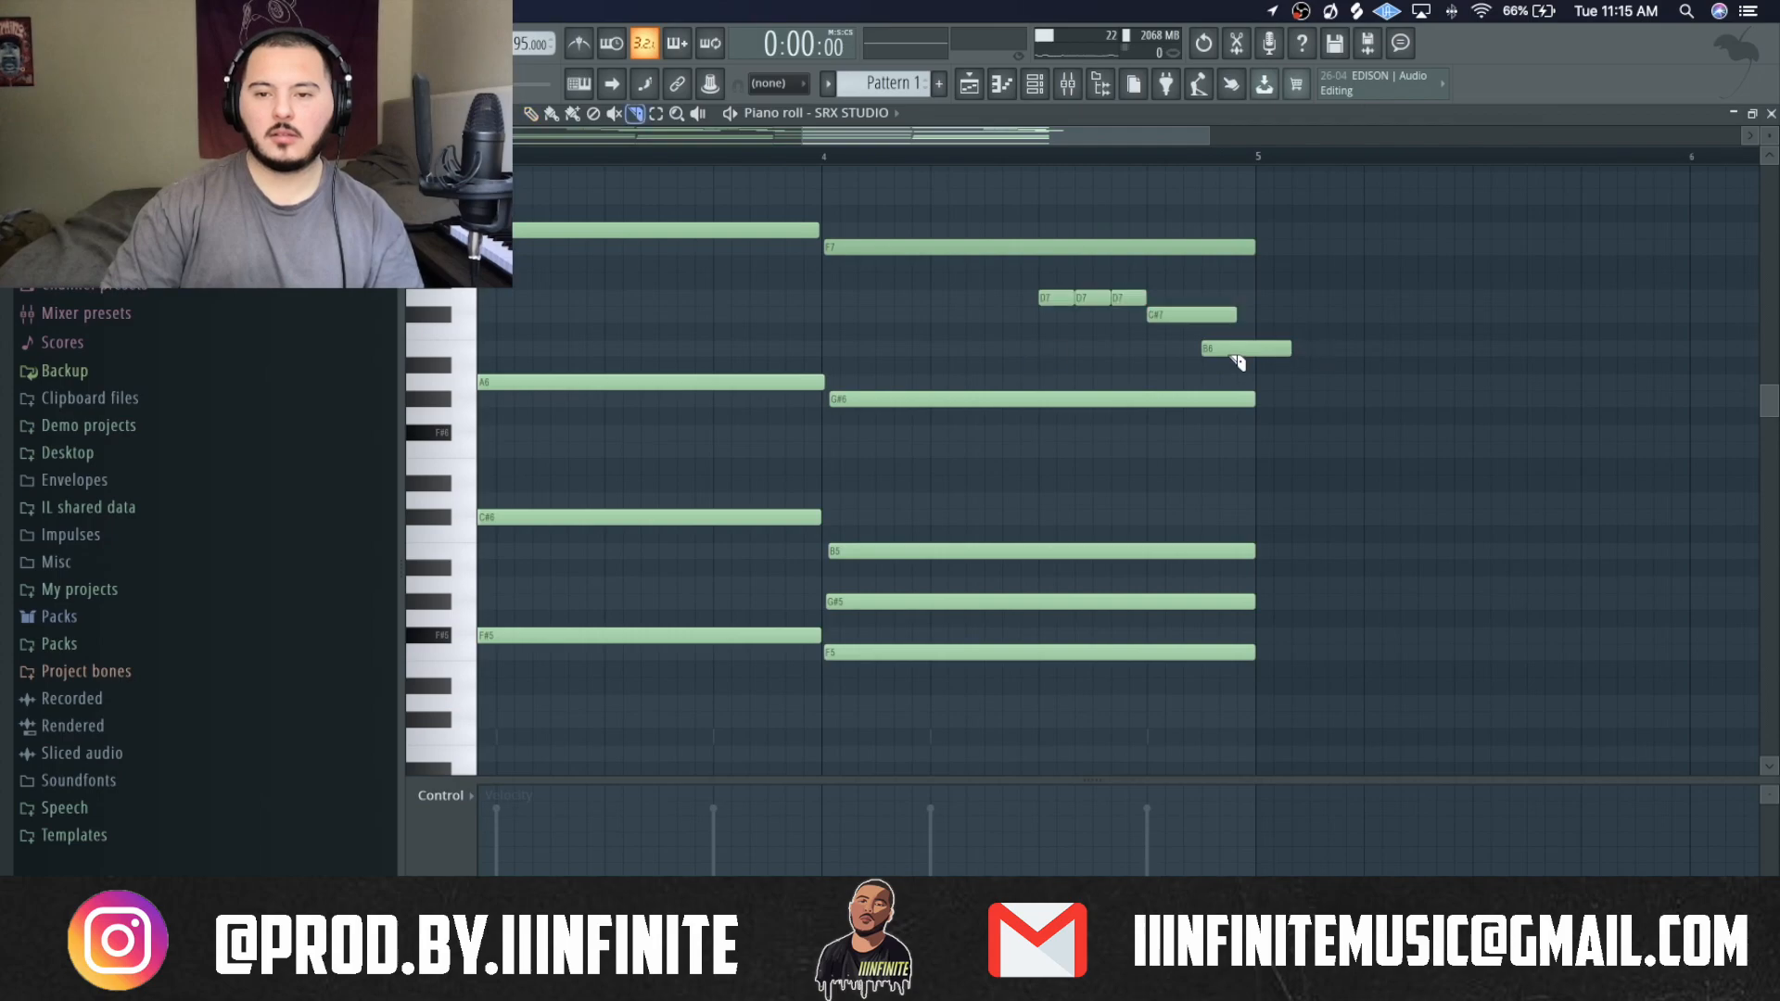
pyautogui.rightClick(1260, 353)
pyautogui.scroll(-3, 1332, 390)
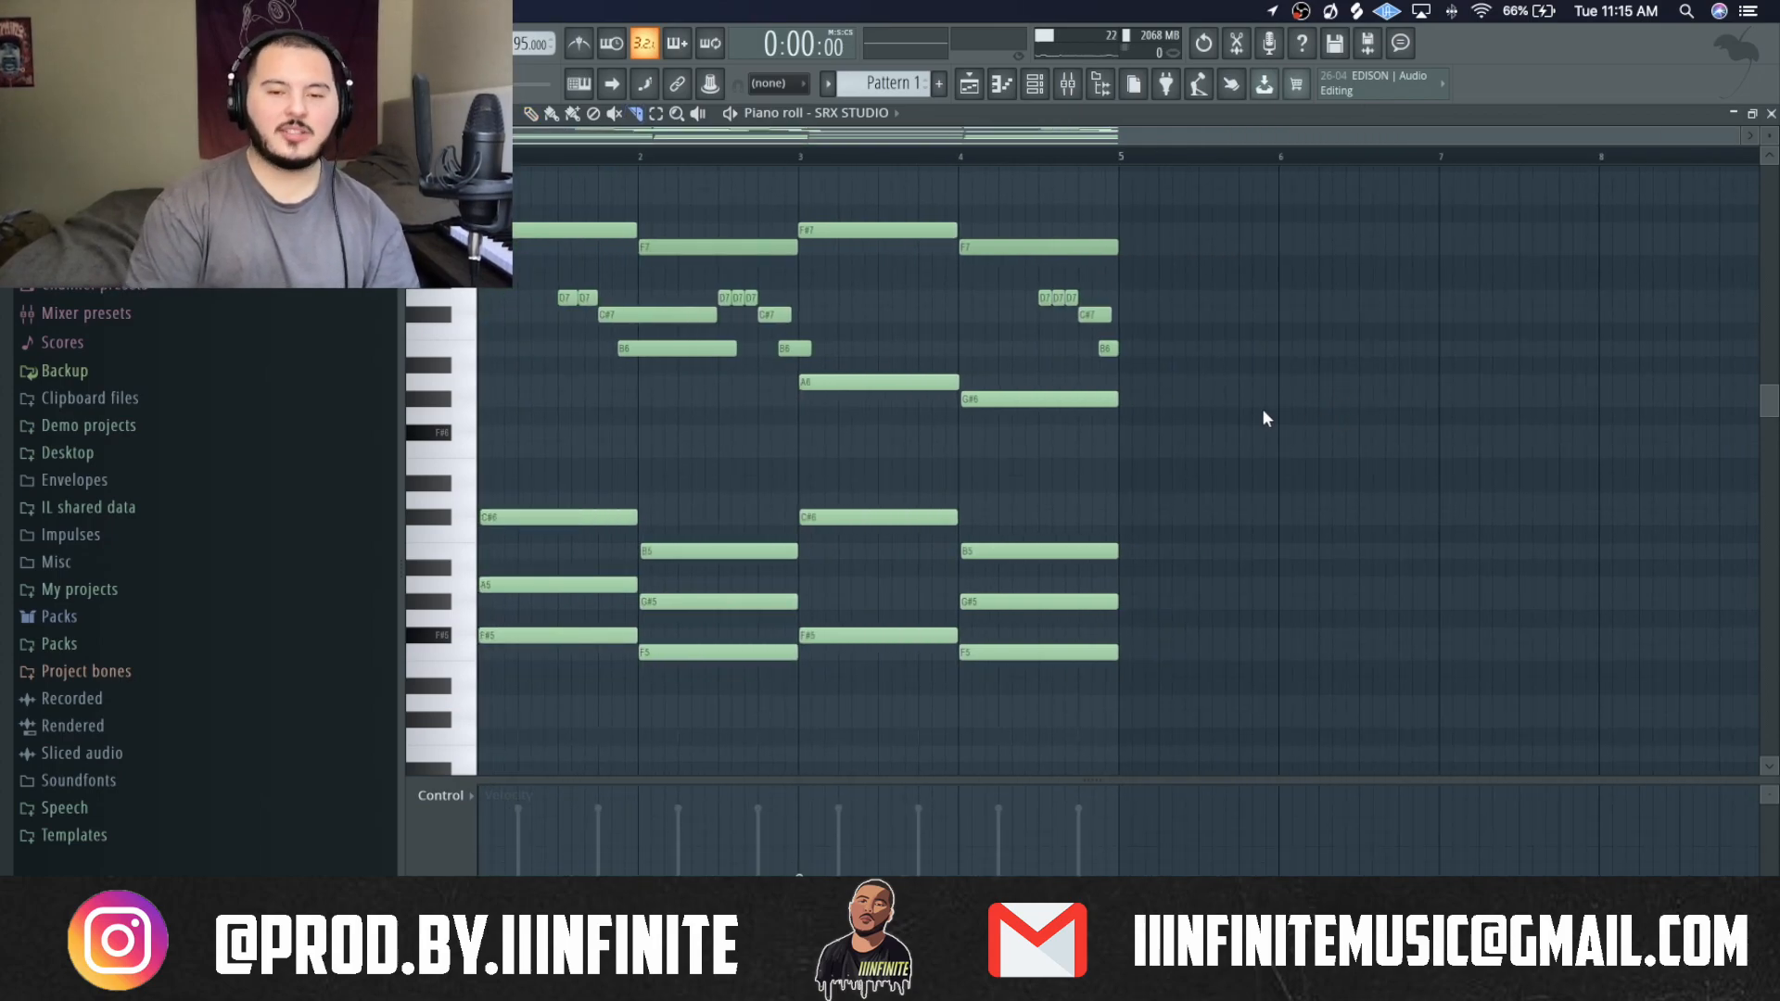
# Randomize the levels of the SRX STUDIO notes with the bipolar option of the randomizer.
pyautogui.hotkey('alt', 'r')
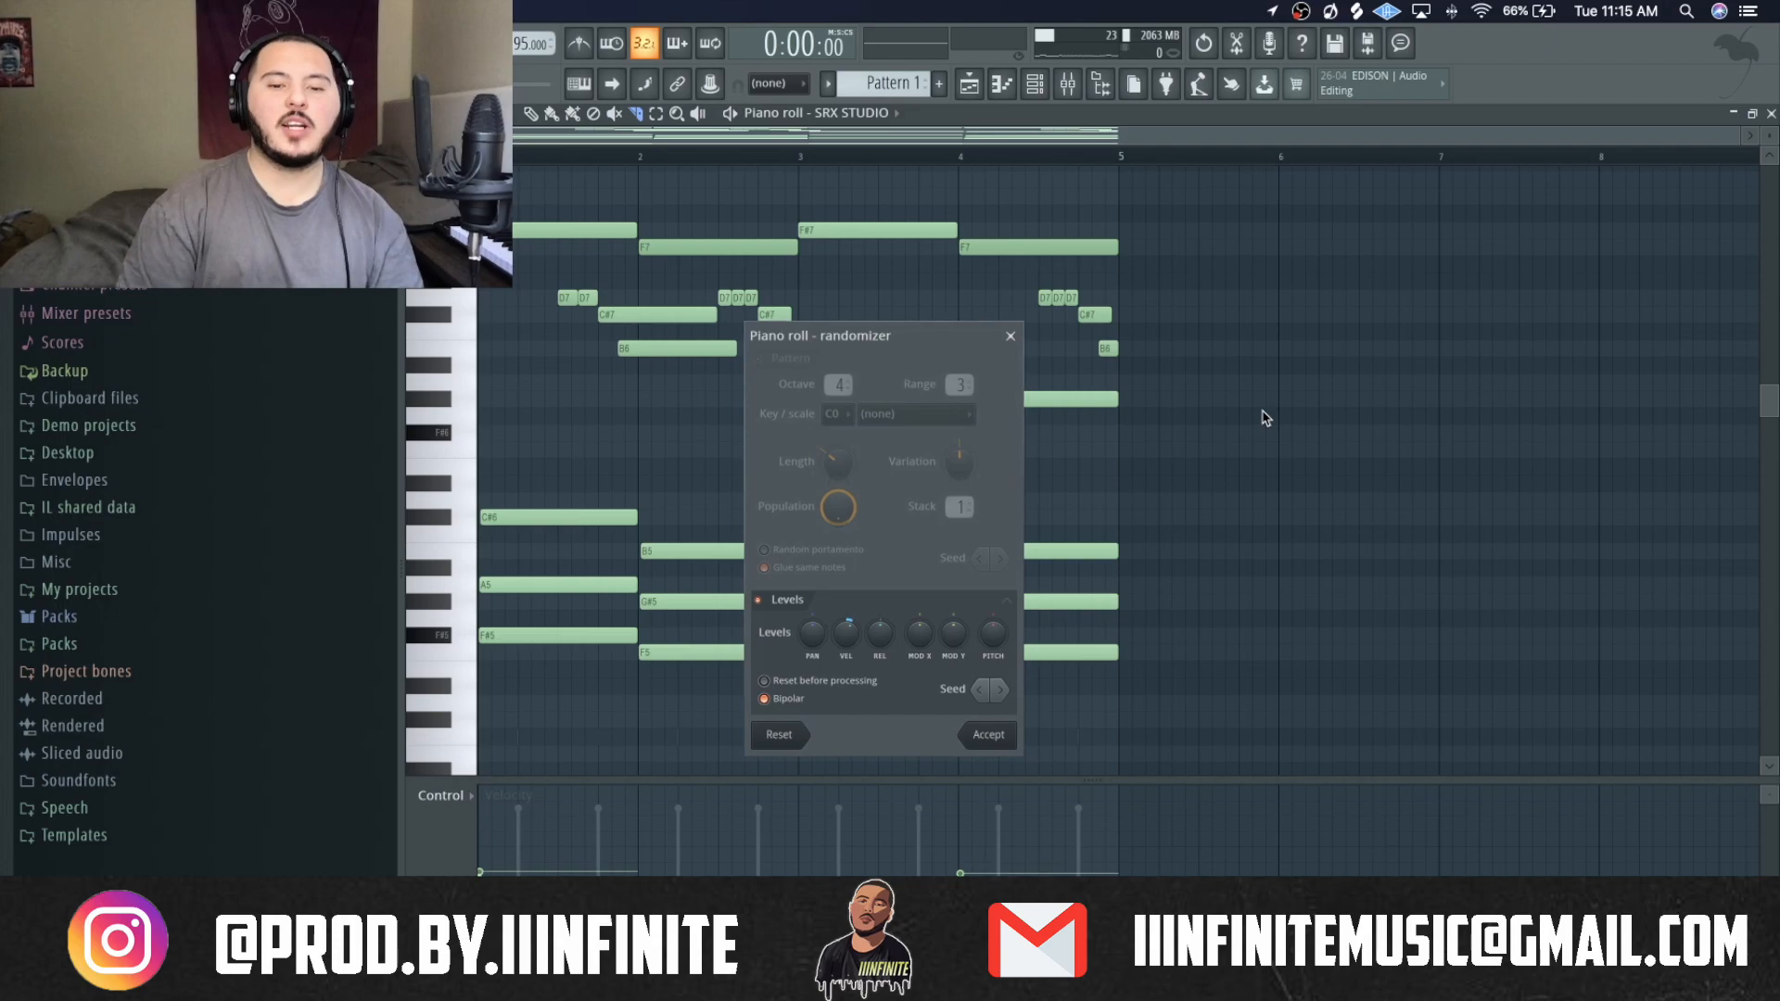
pyautogui.click(988, 735)
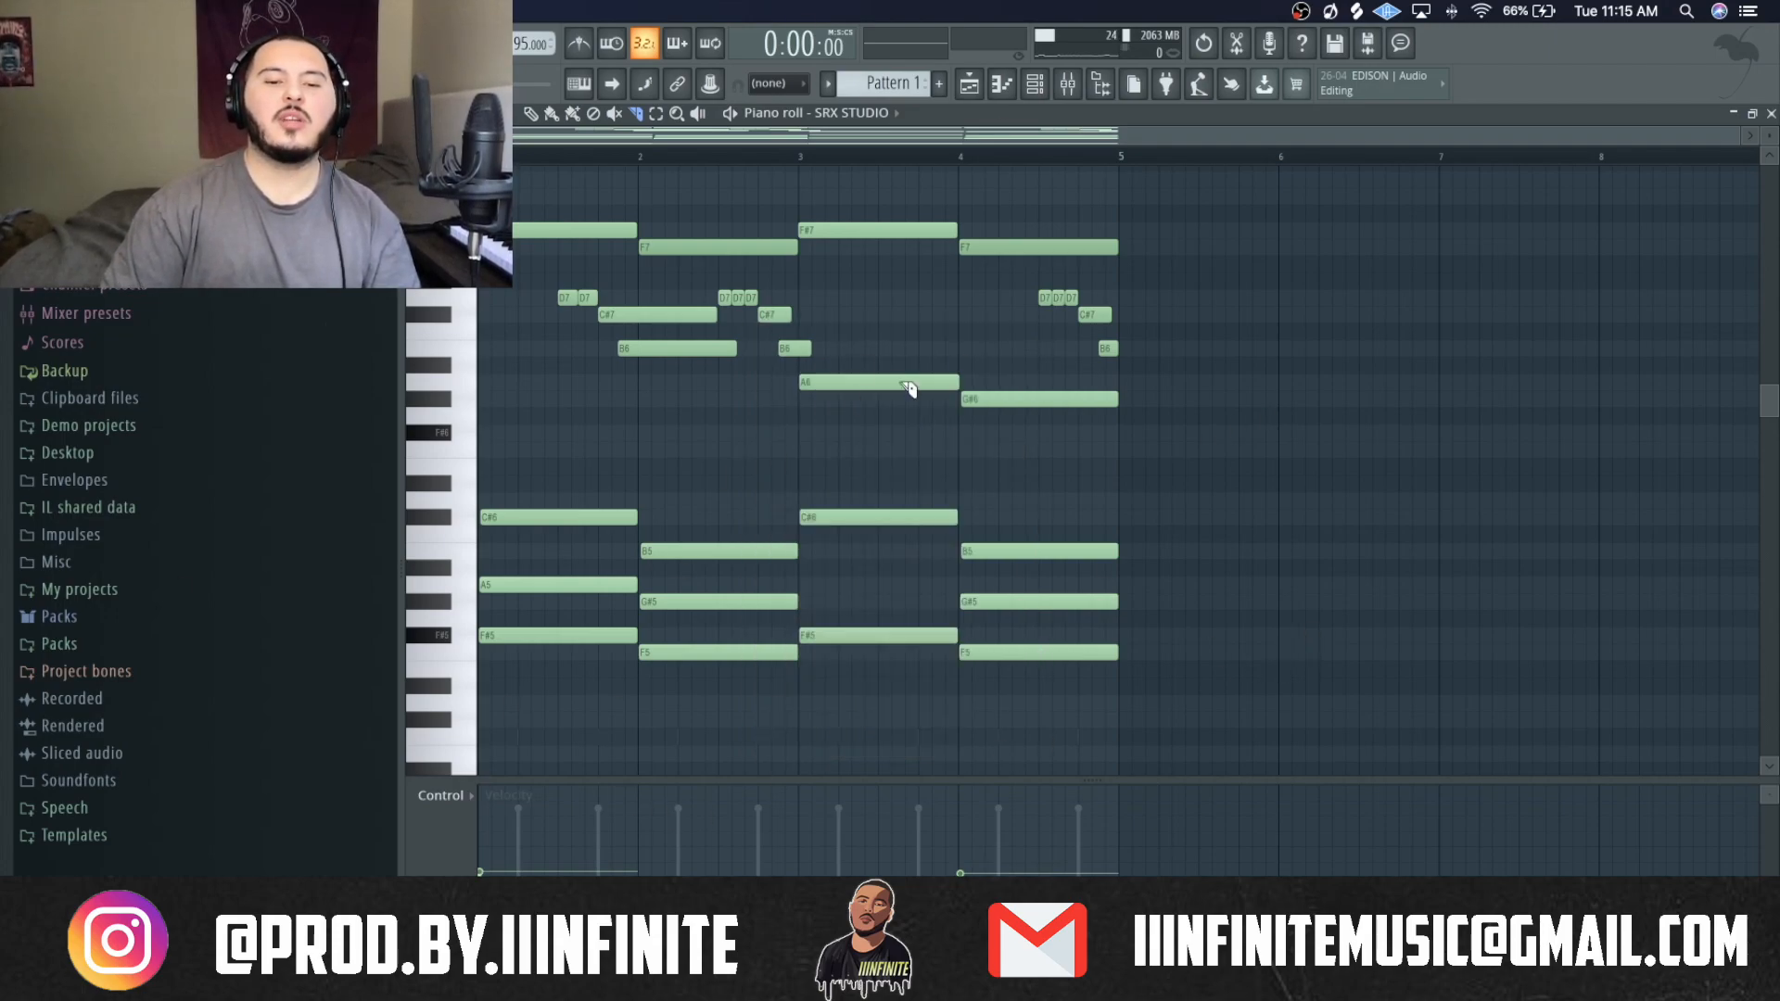
pyautogui.press('p')
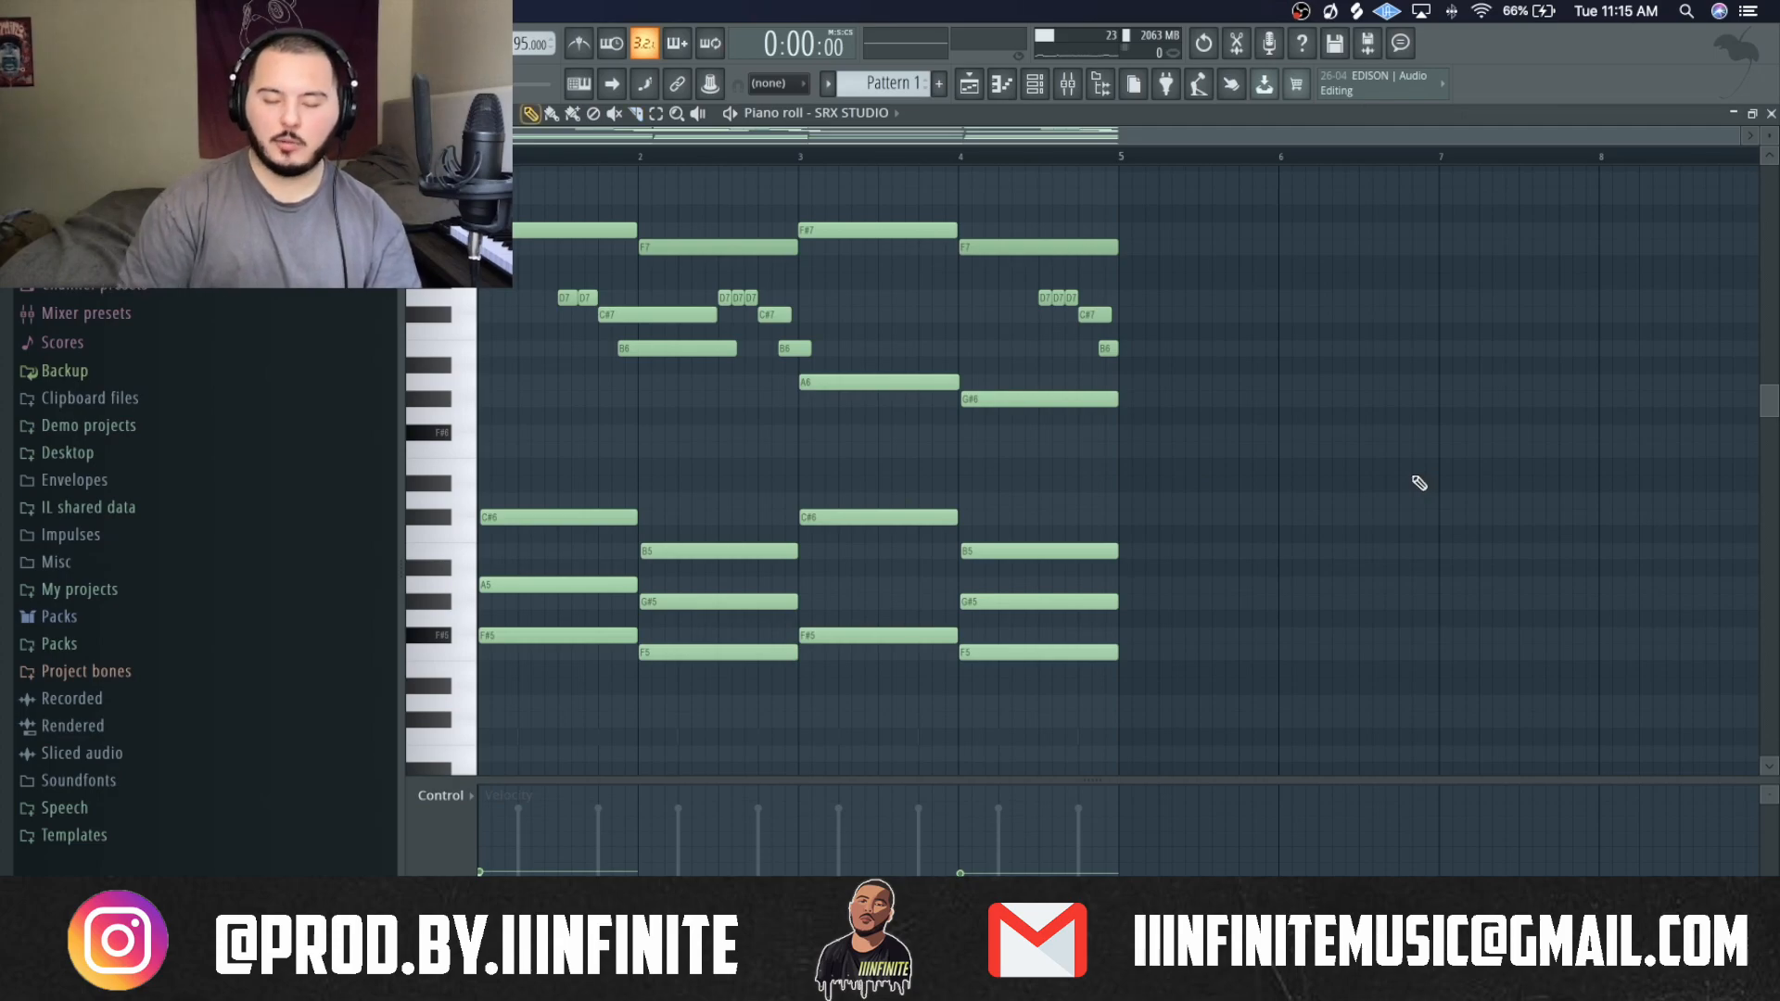
# Check the patch loaded in SRX WORLD, close the instrument, and open that channel's piano roll.
pyautogui.click(1038, 85)
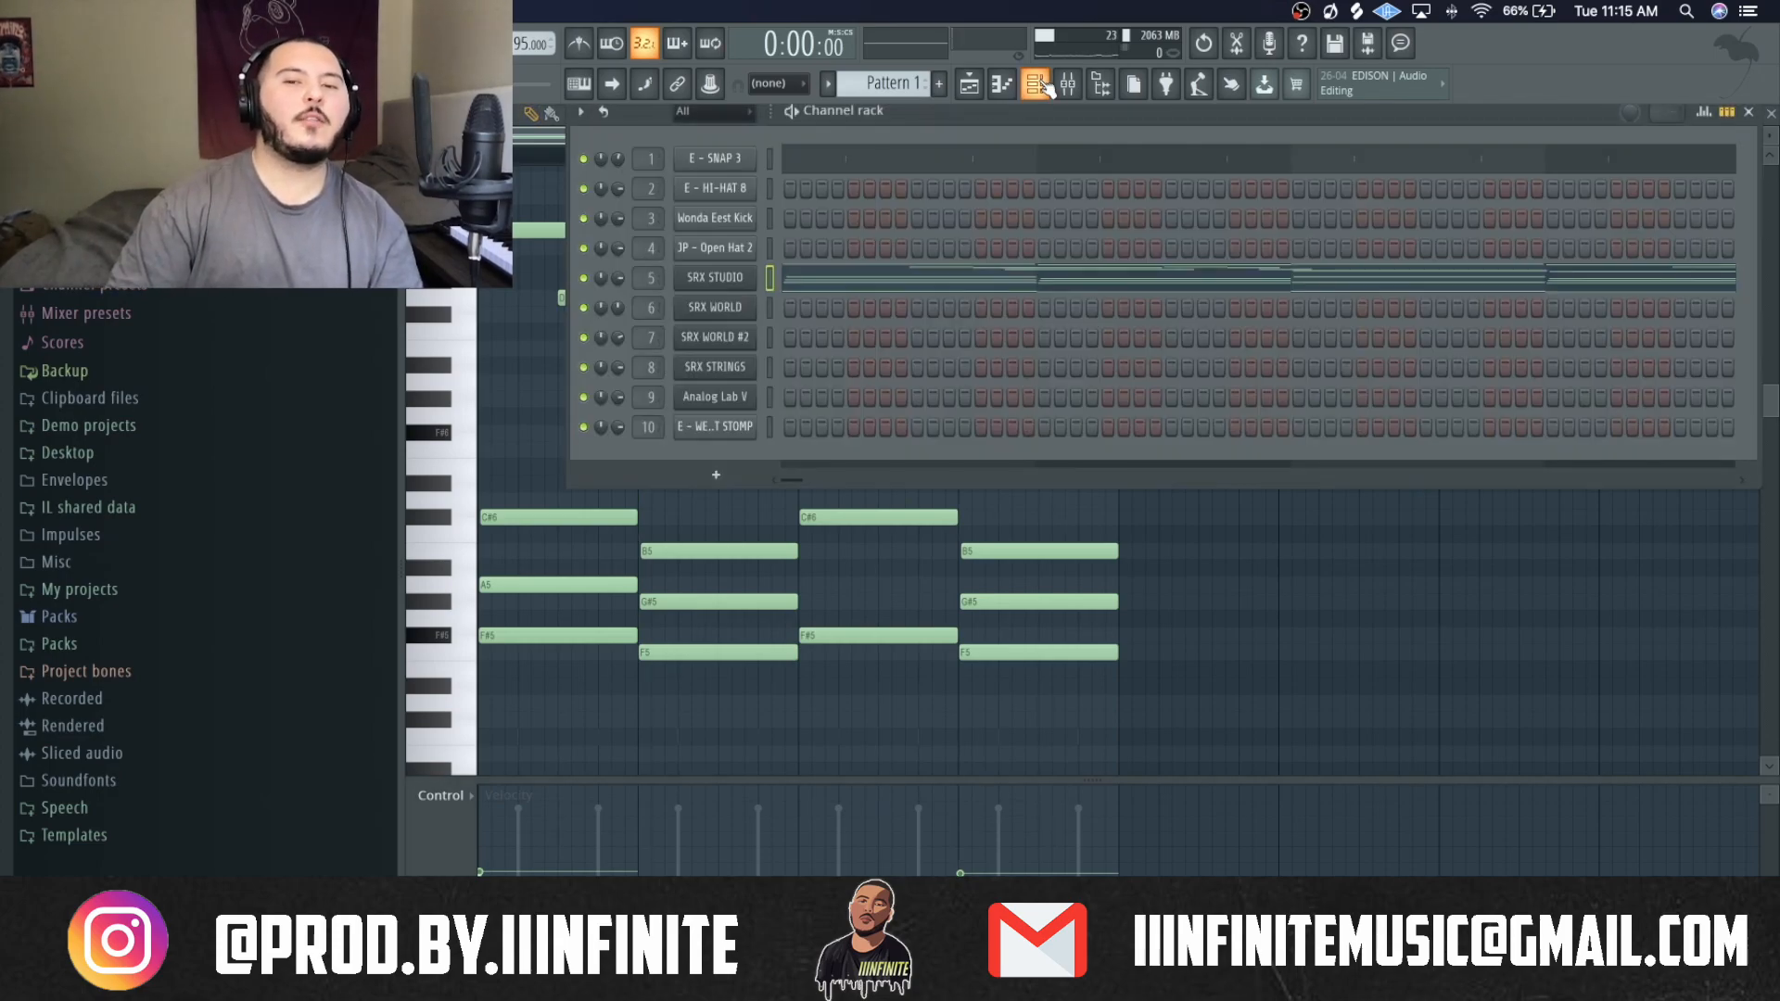
pyautogui.click(721, 319)
pyautogui.moveTo(482, 243); pyautogui.dragTo(802, 138)
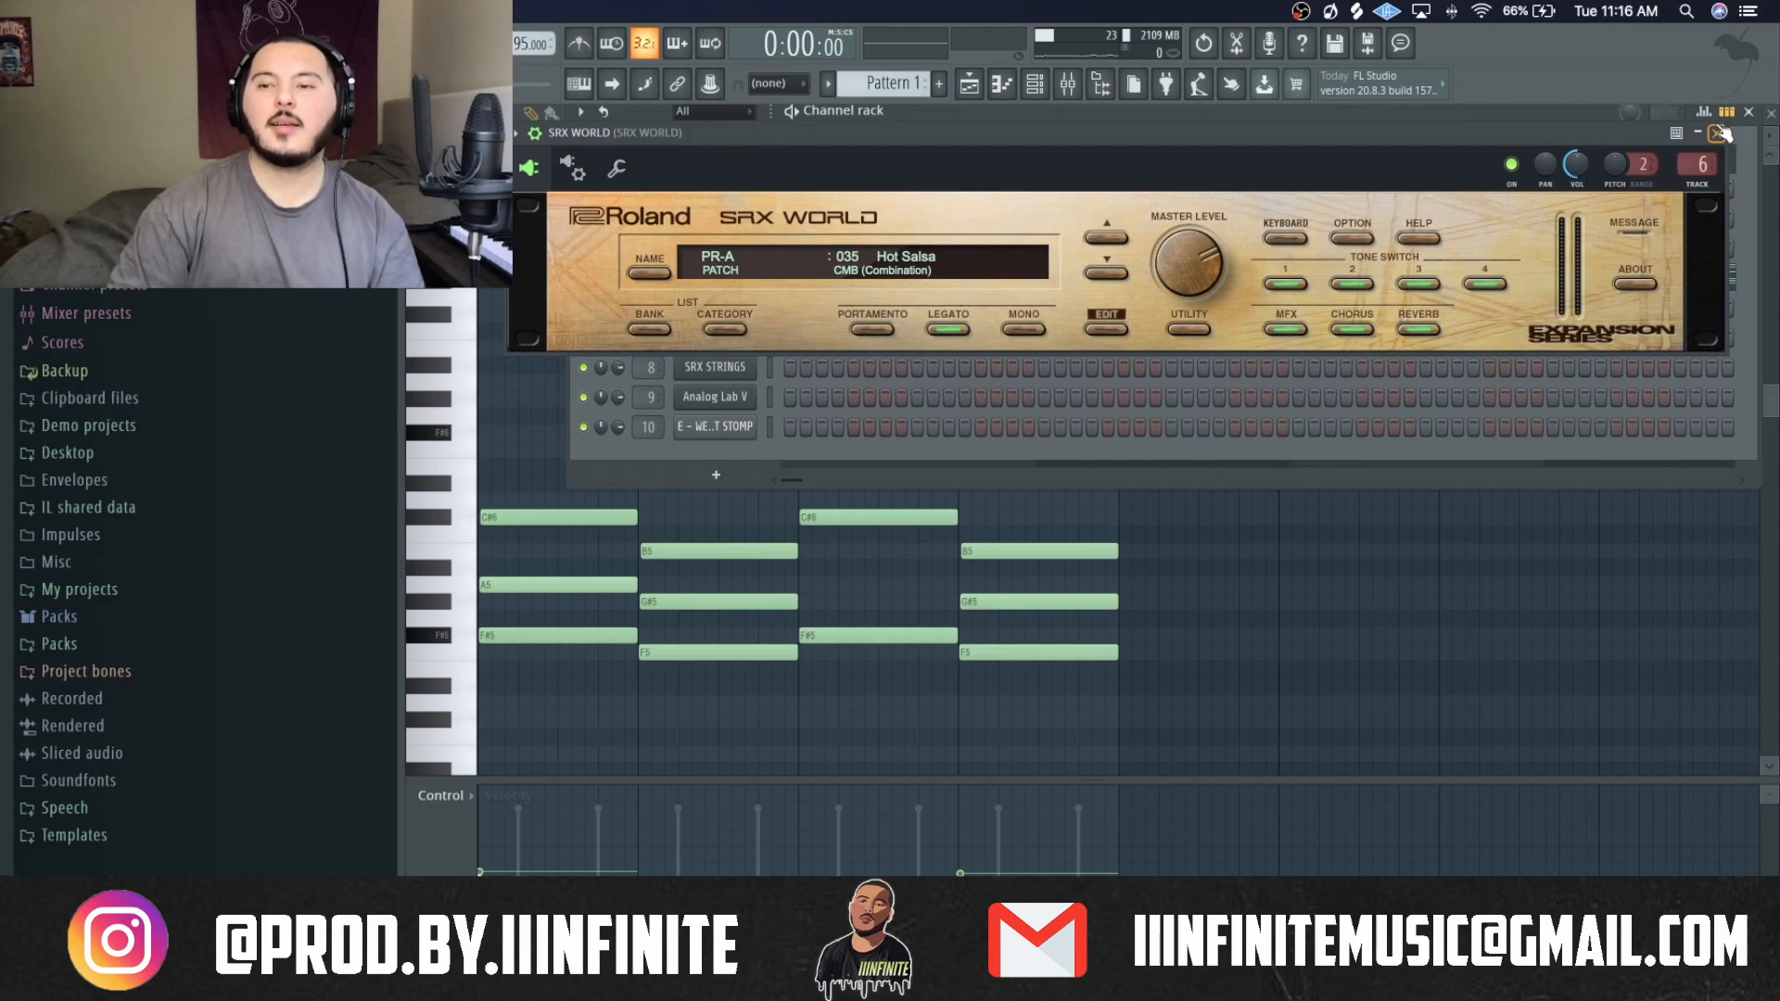
pyautogui.click(1721, 132)
pyautogui.rightClick(705, 303)
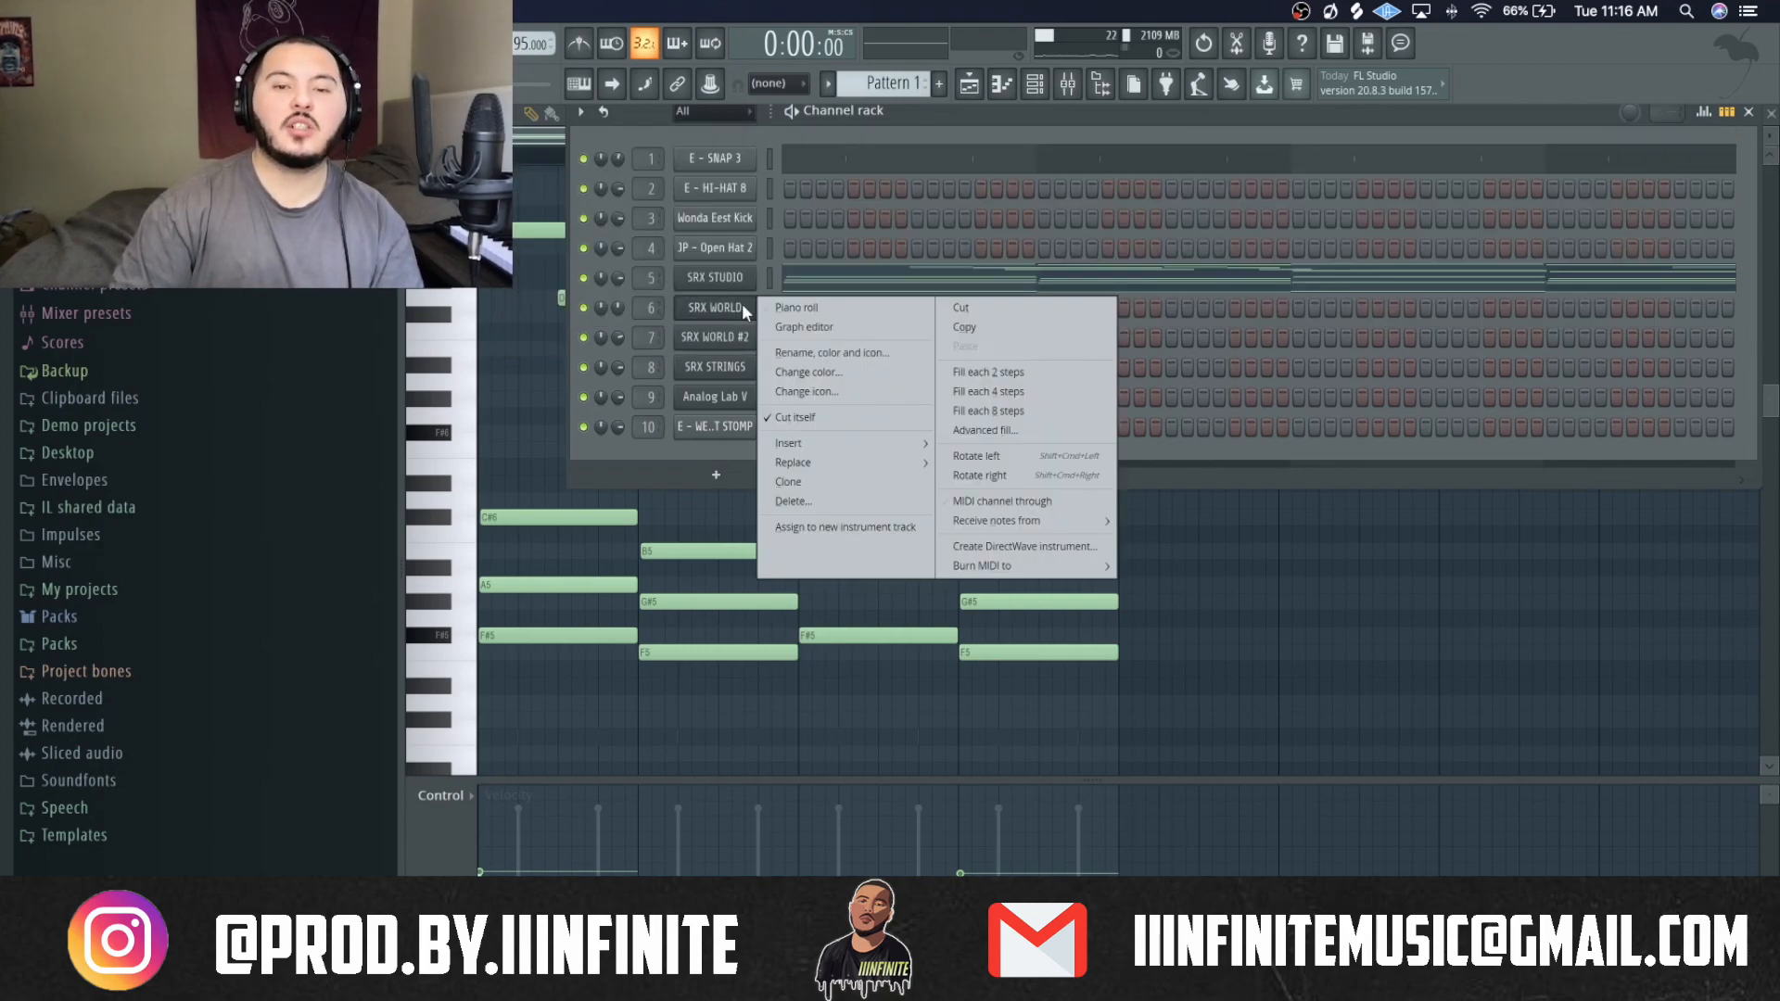
pyautogui.click(775, 309)
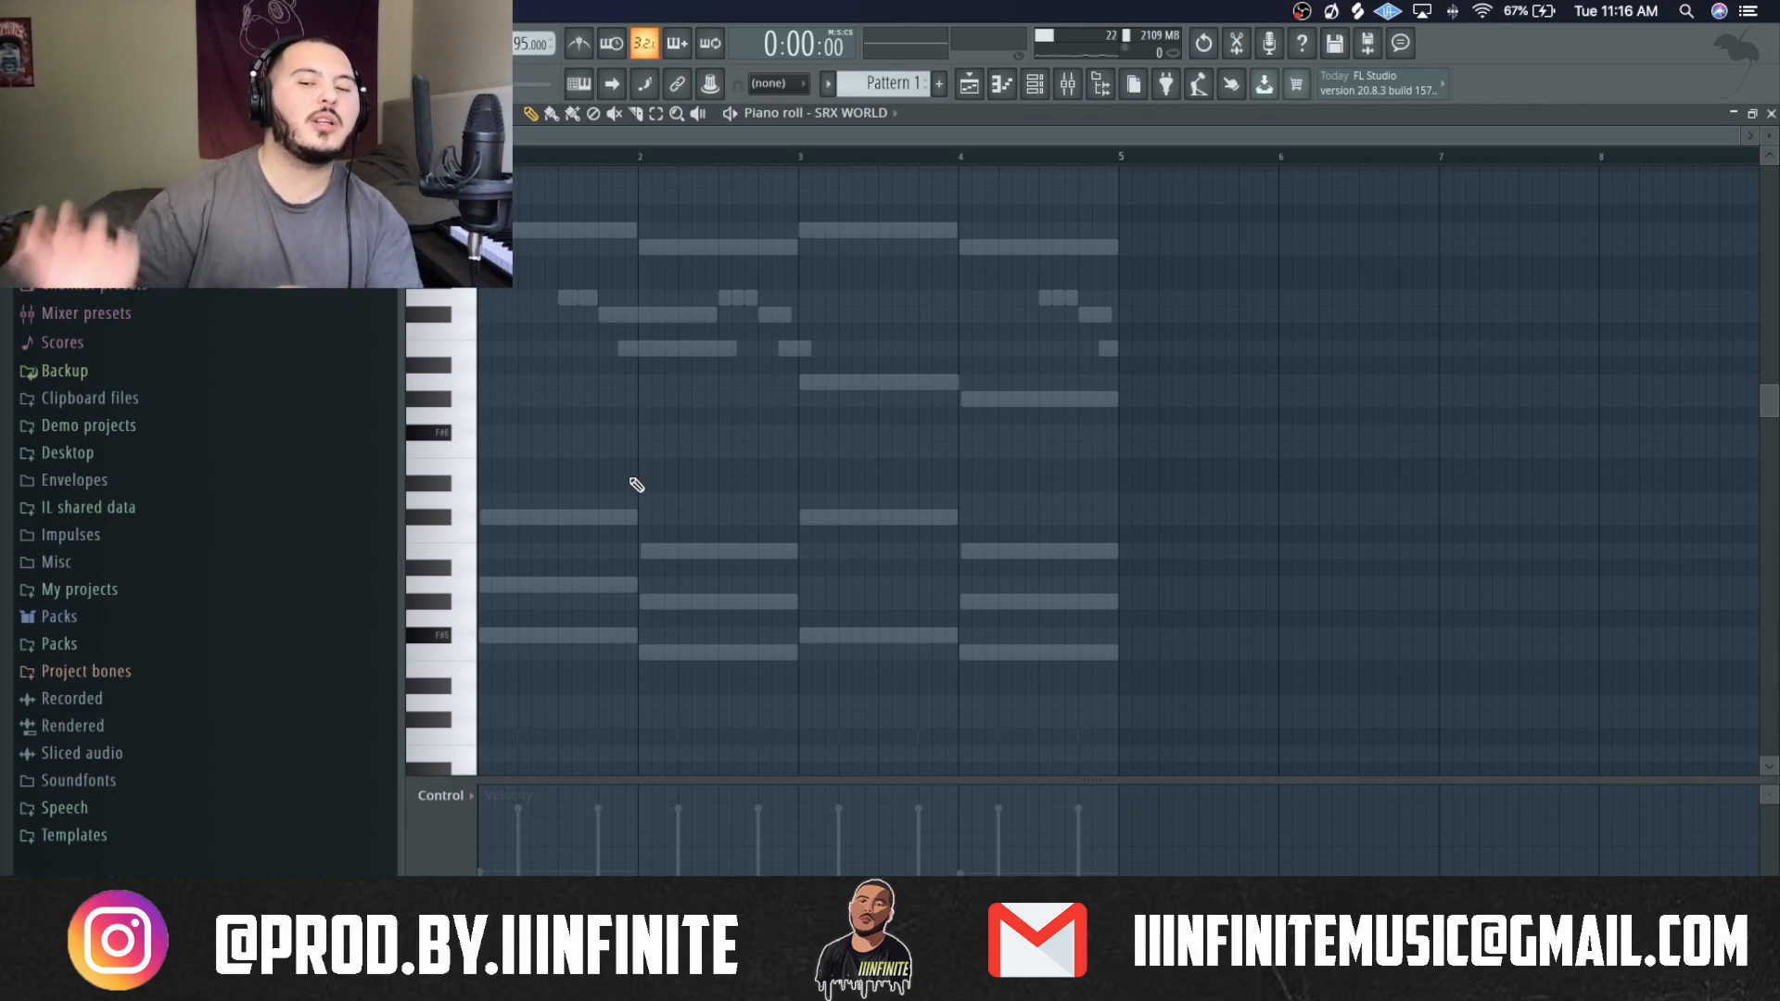
# Audition the G#5 key, add a one-bar G#5 note in bar 1, and play it back with the guitar.
pyautogui.click(451, 602)
pyautogui.click(453, 605)
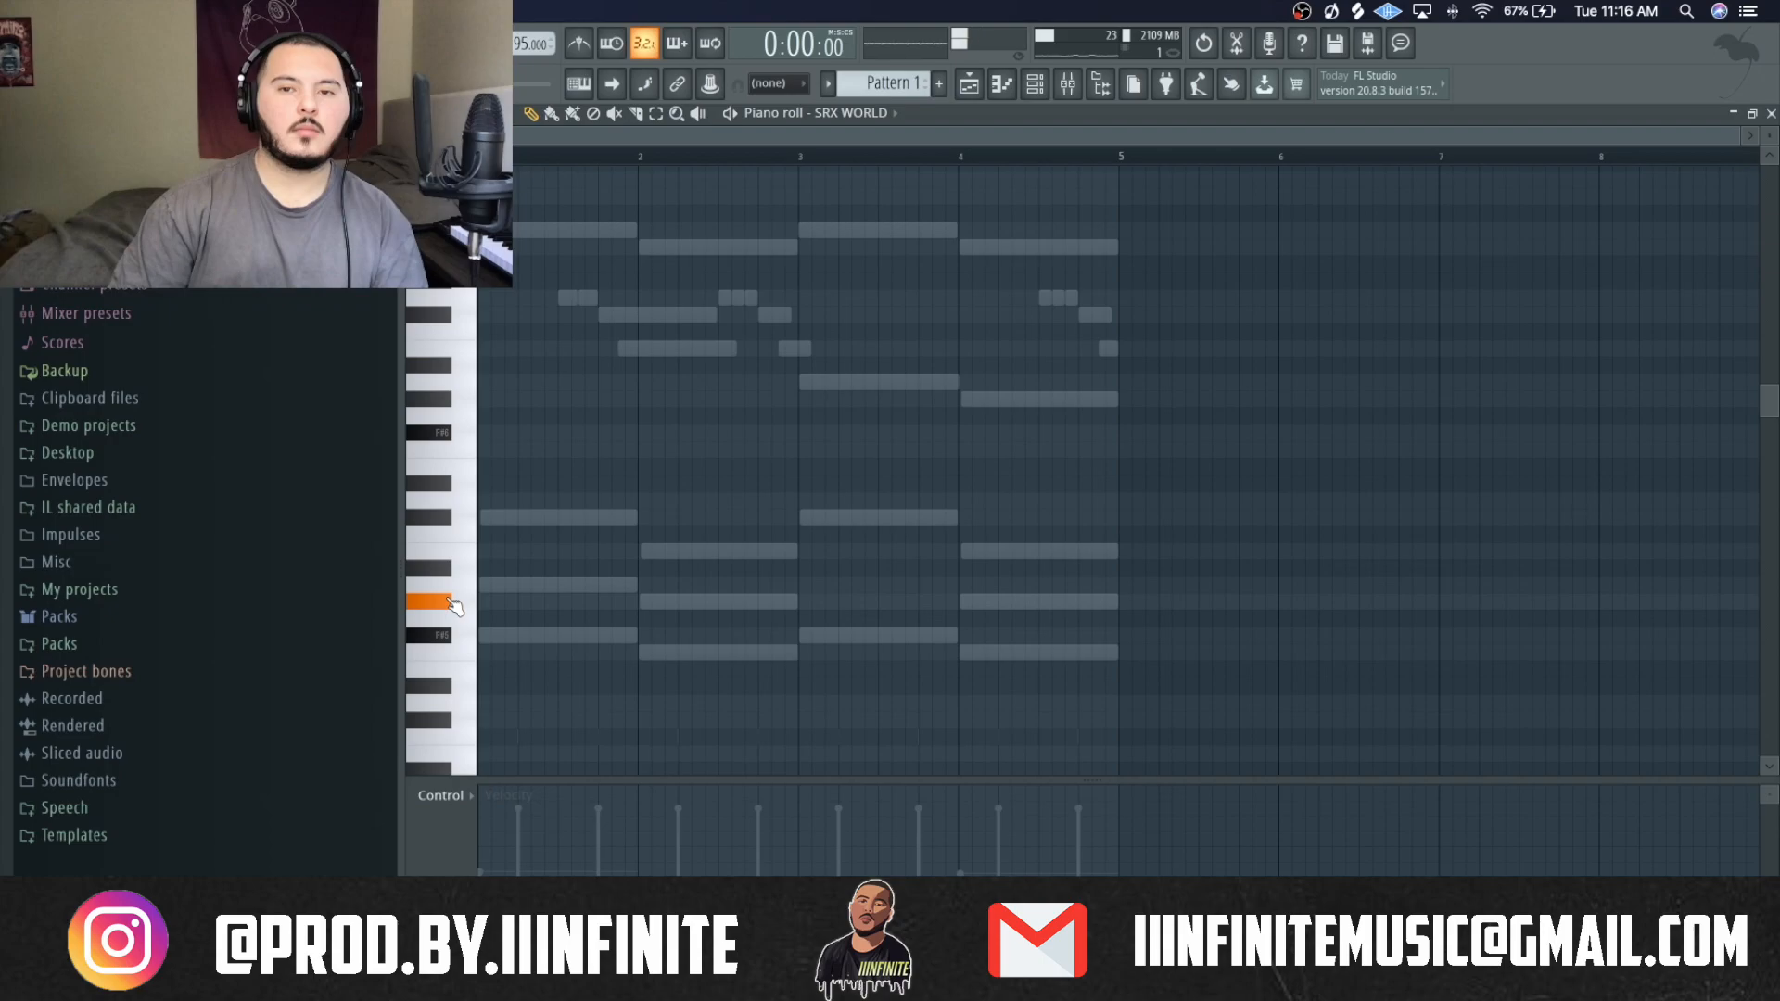
pyautogui.click(519, 603)
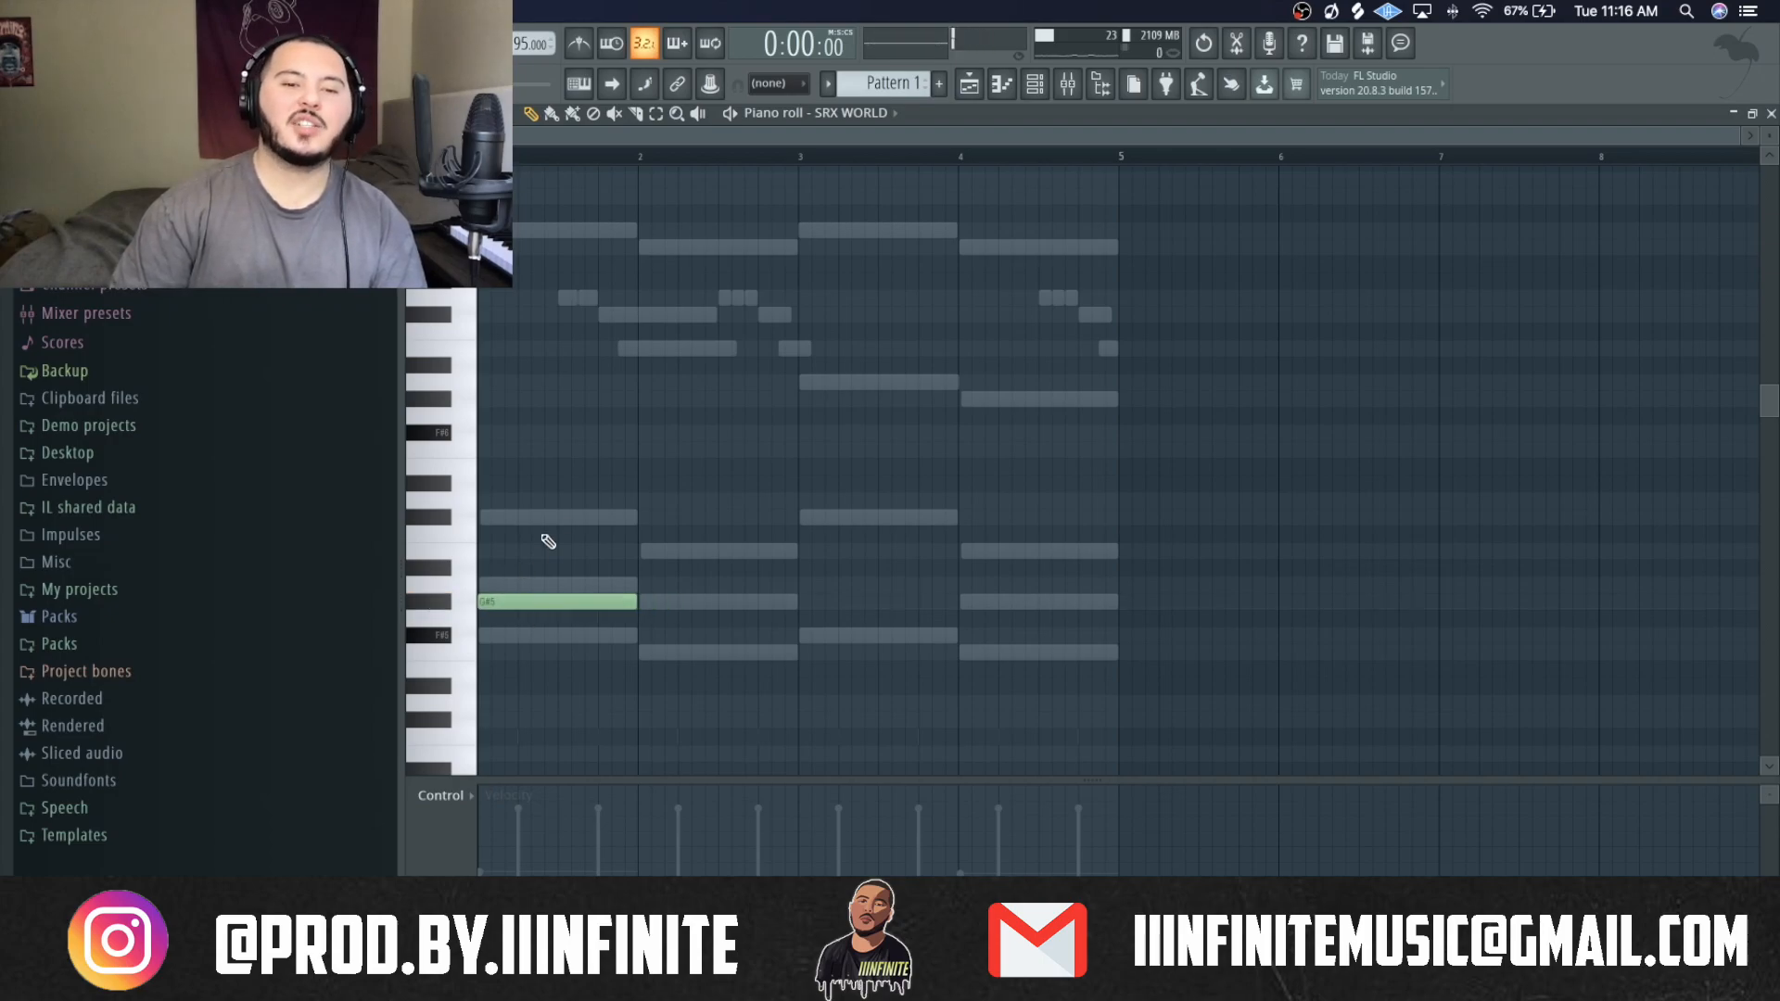
pyautogui.press('space')
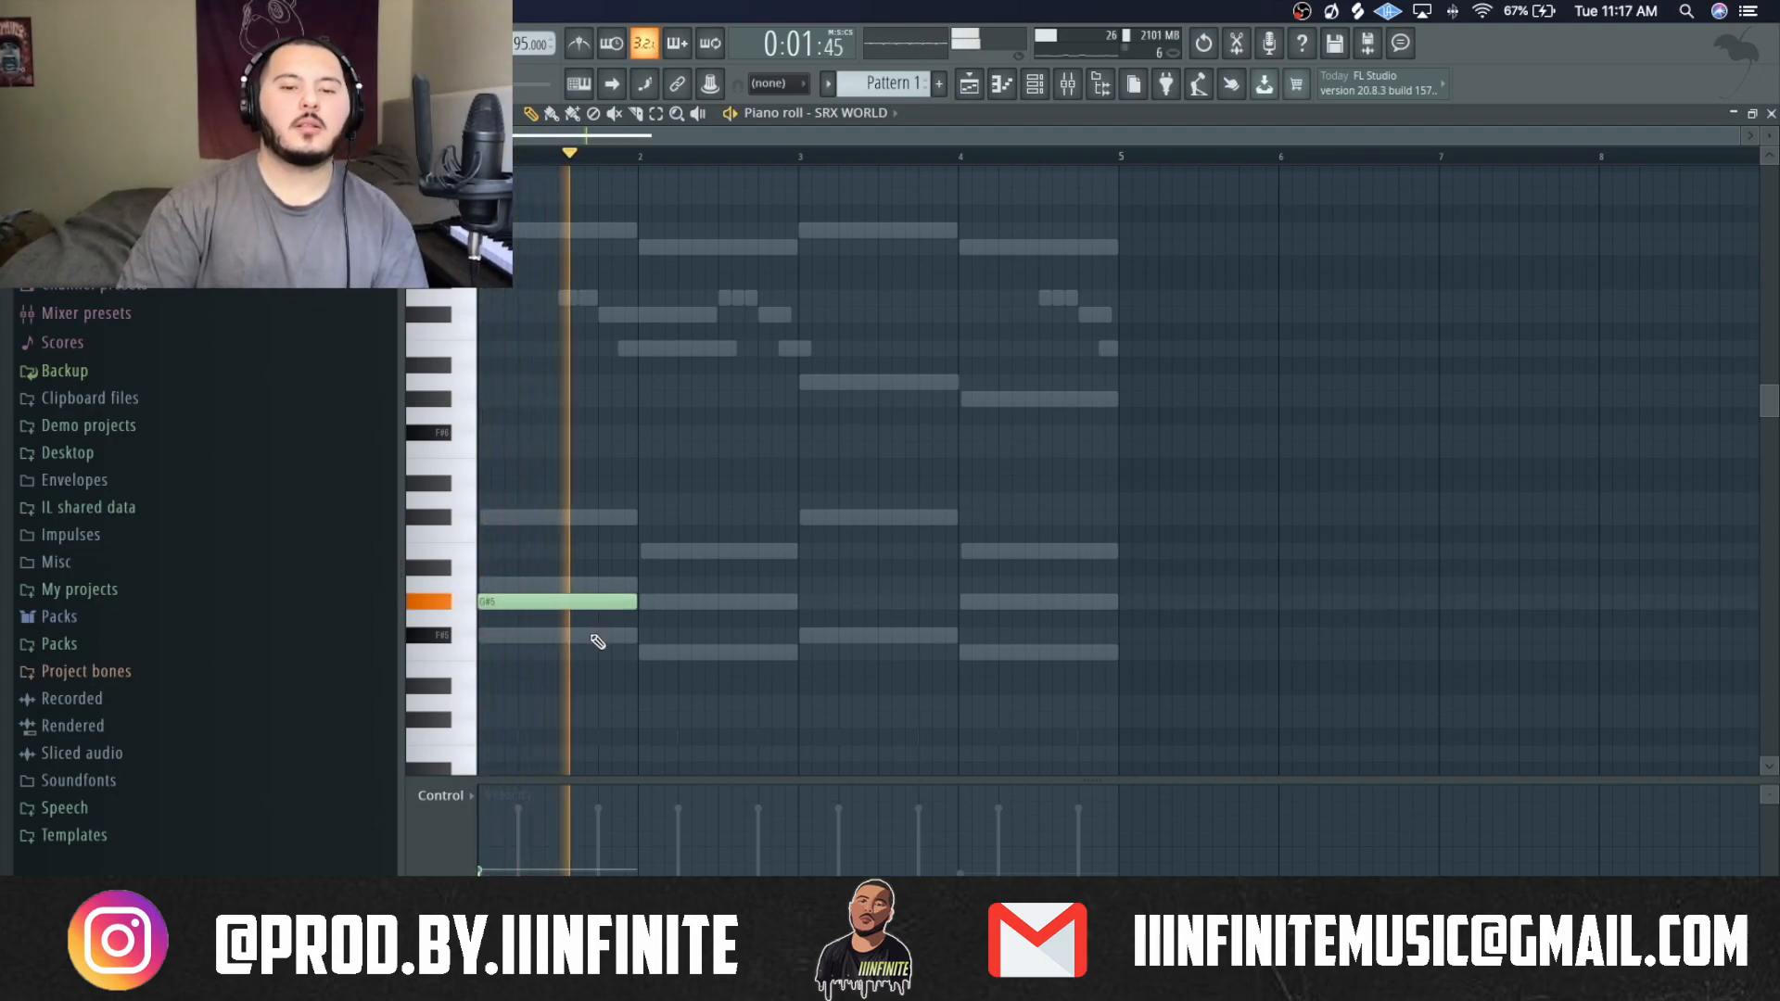
pyautogui.press('space')
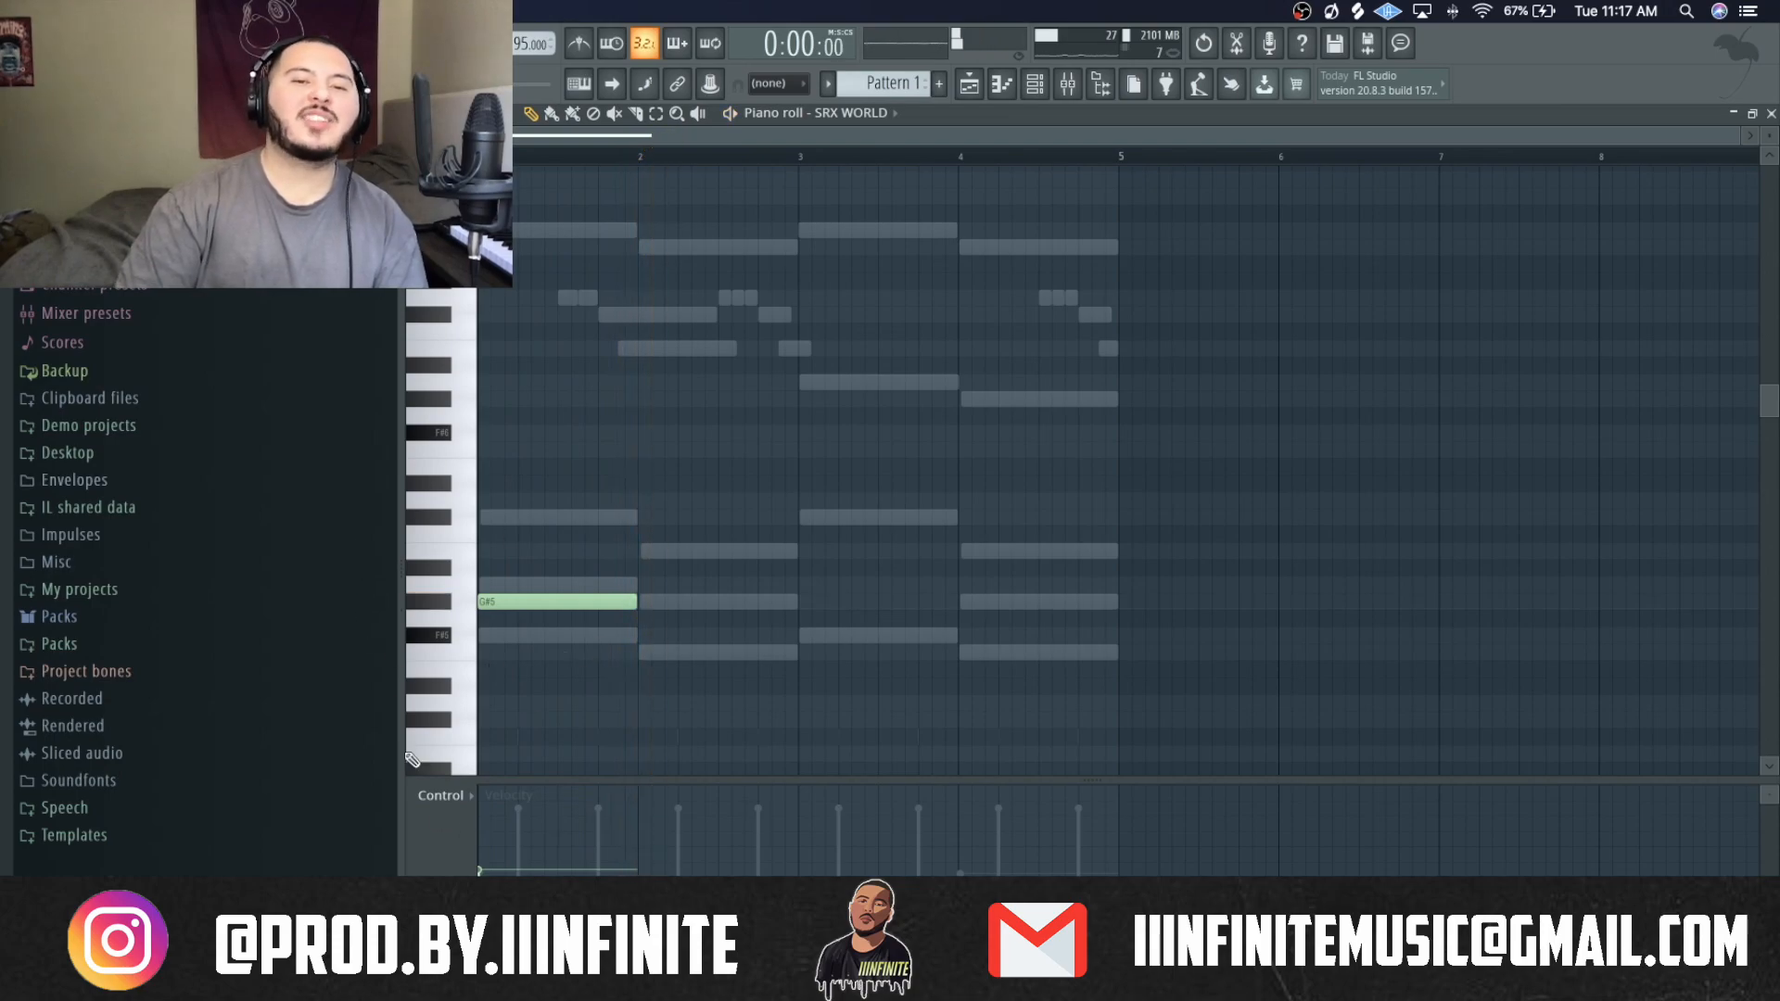
# Add rising F5, F#5 and G#5 notes in the second half of bar 2, and shorten all three together.
pyautogui.scroll(5, 709, 666)
pyautogui.click(697, 653)
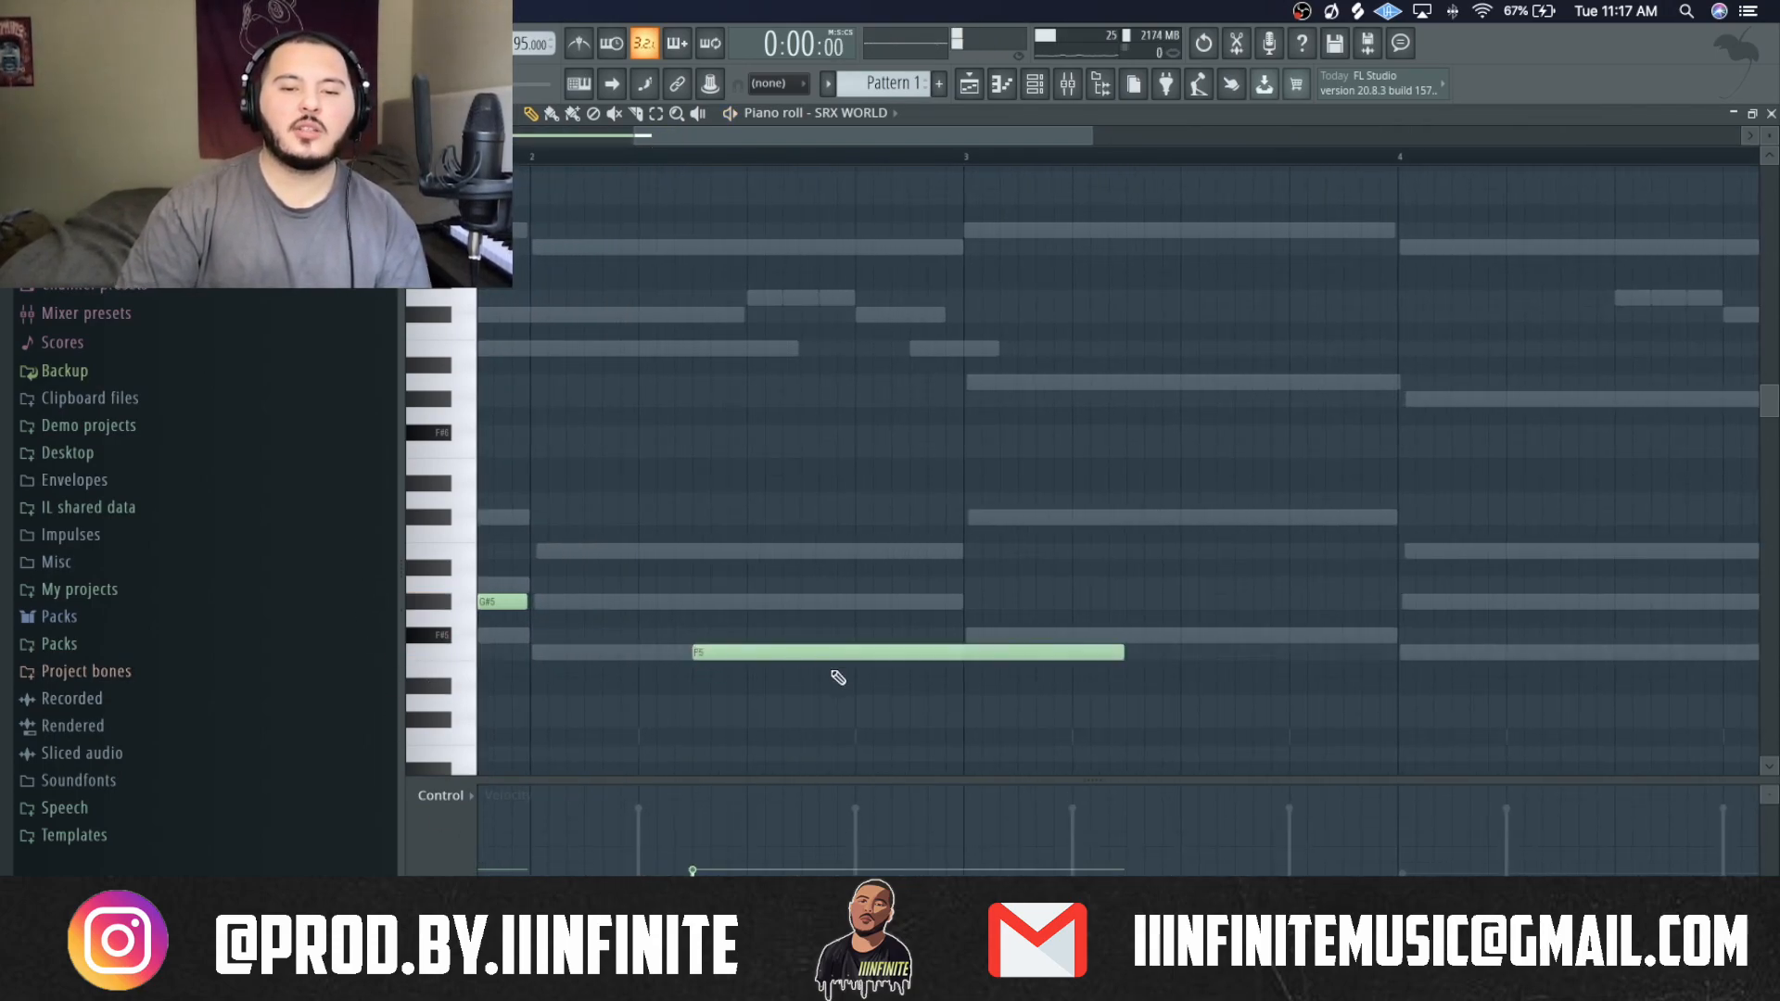
pyautogui.click(754, 636)
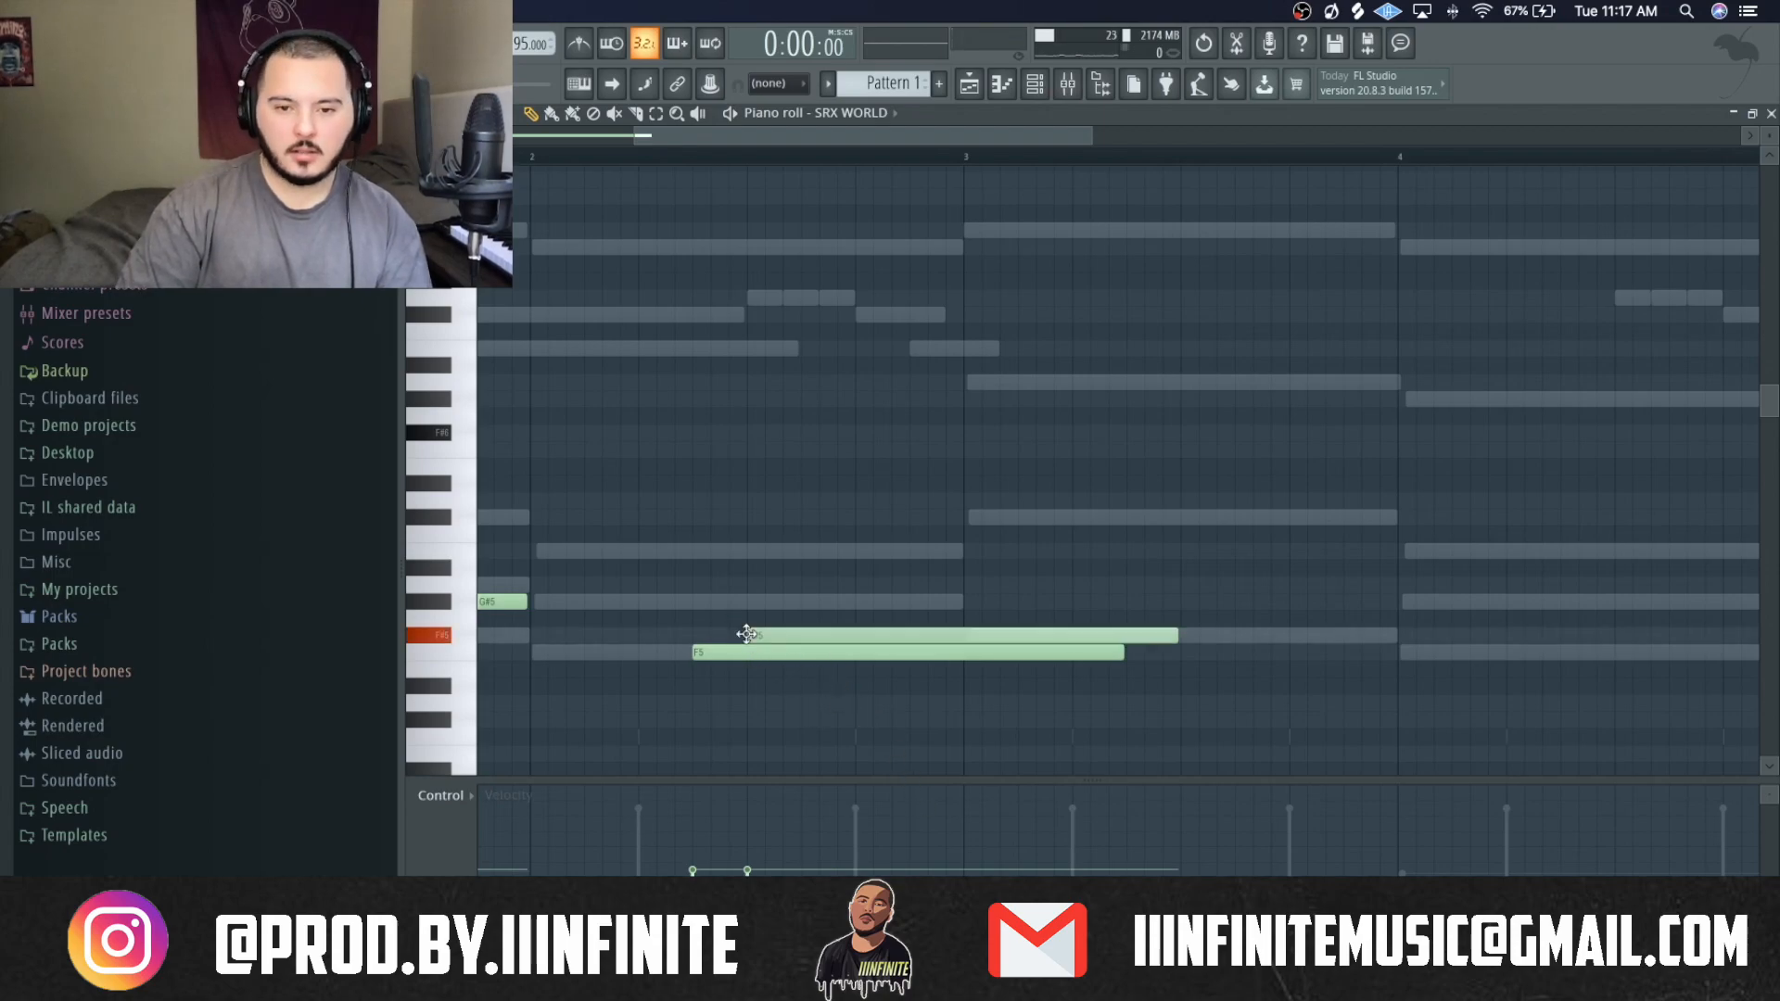
pyautogui.click(854, 603)
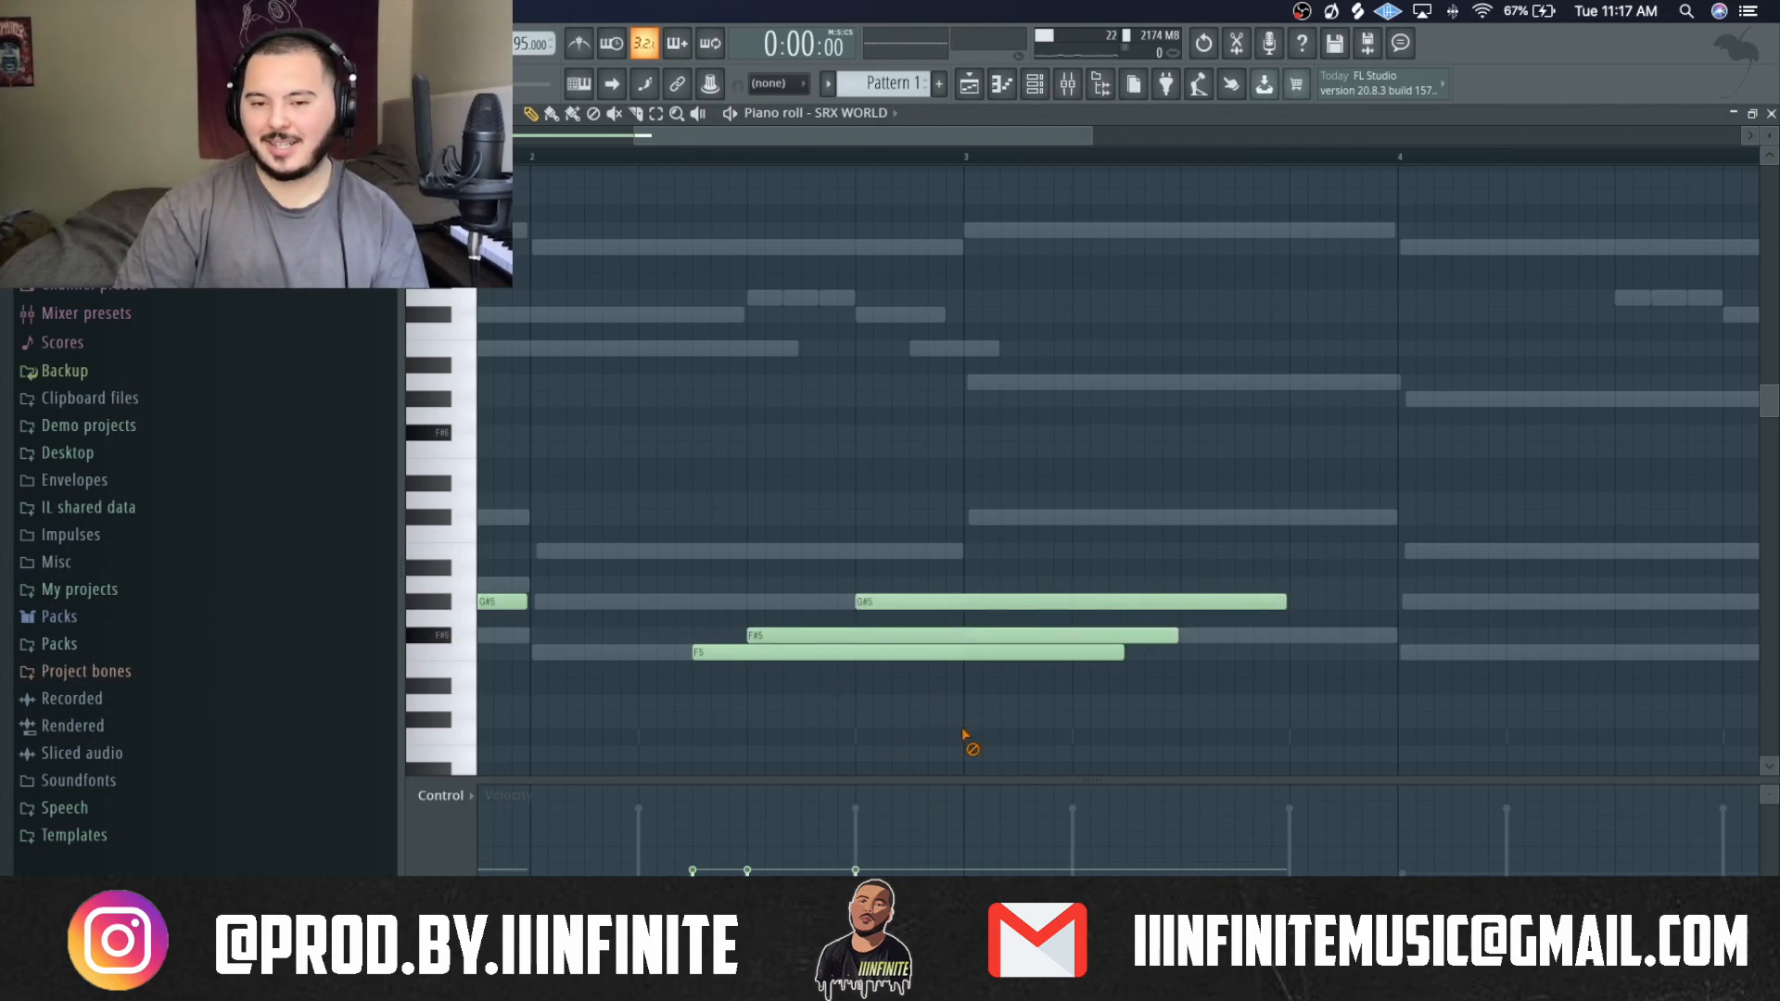
pyautogui.moveTo(964, 737); pyautogui.dragTo(1005, 609)
pyautogui.moveTo(1286, 601); pyautogui.dragTo(1129, 601)
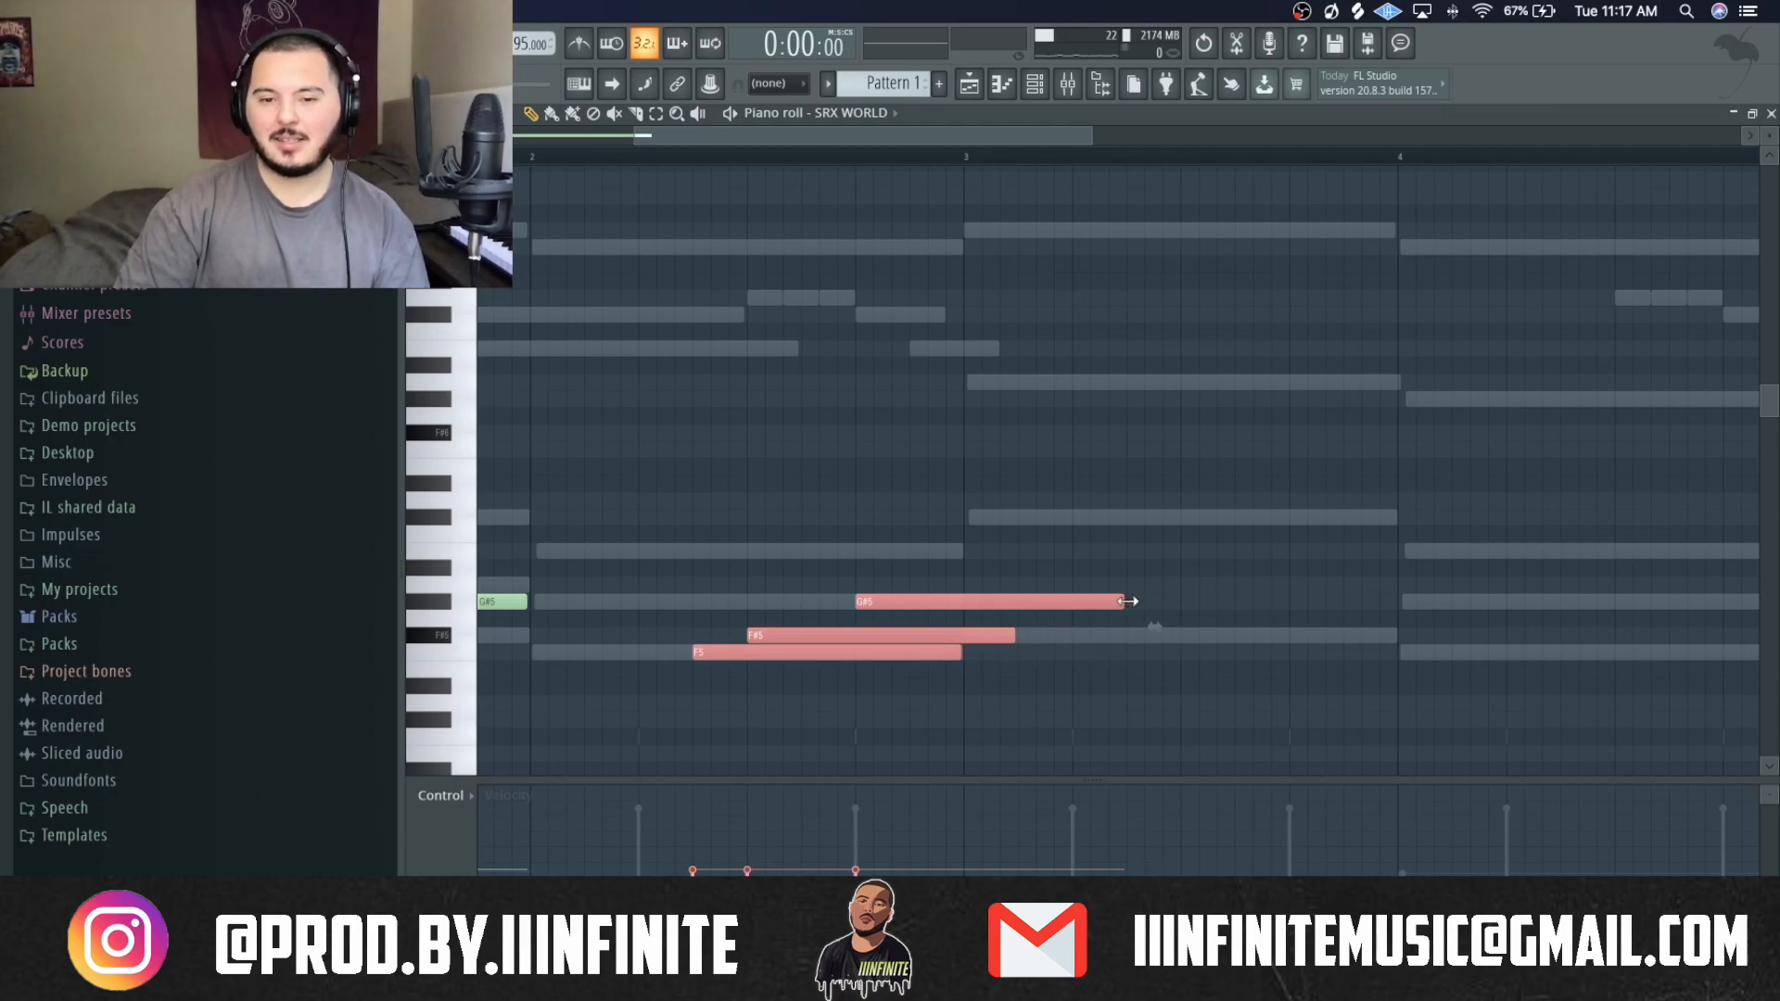
# Make the bar 2 notes legato, cut the last G#5 at the end of bar 2, and play back the line.
pyautogui.press('super+l')
pyautogui.keyDown('super'); pyautogui.click(1199, 531); pyautogui.keyUp('super')
pyautogui.press('c')
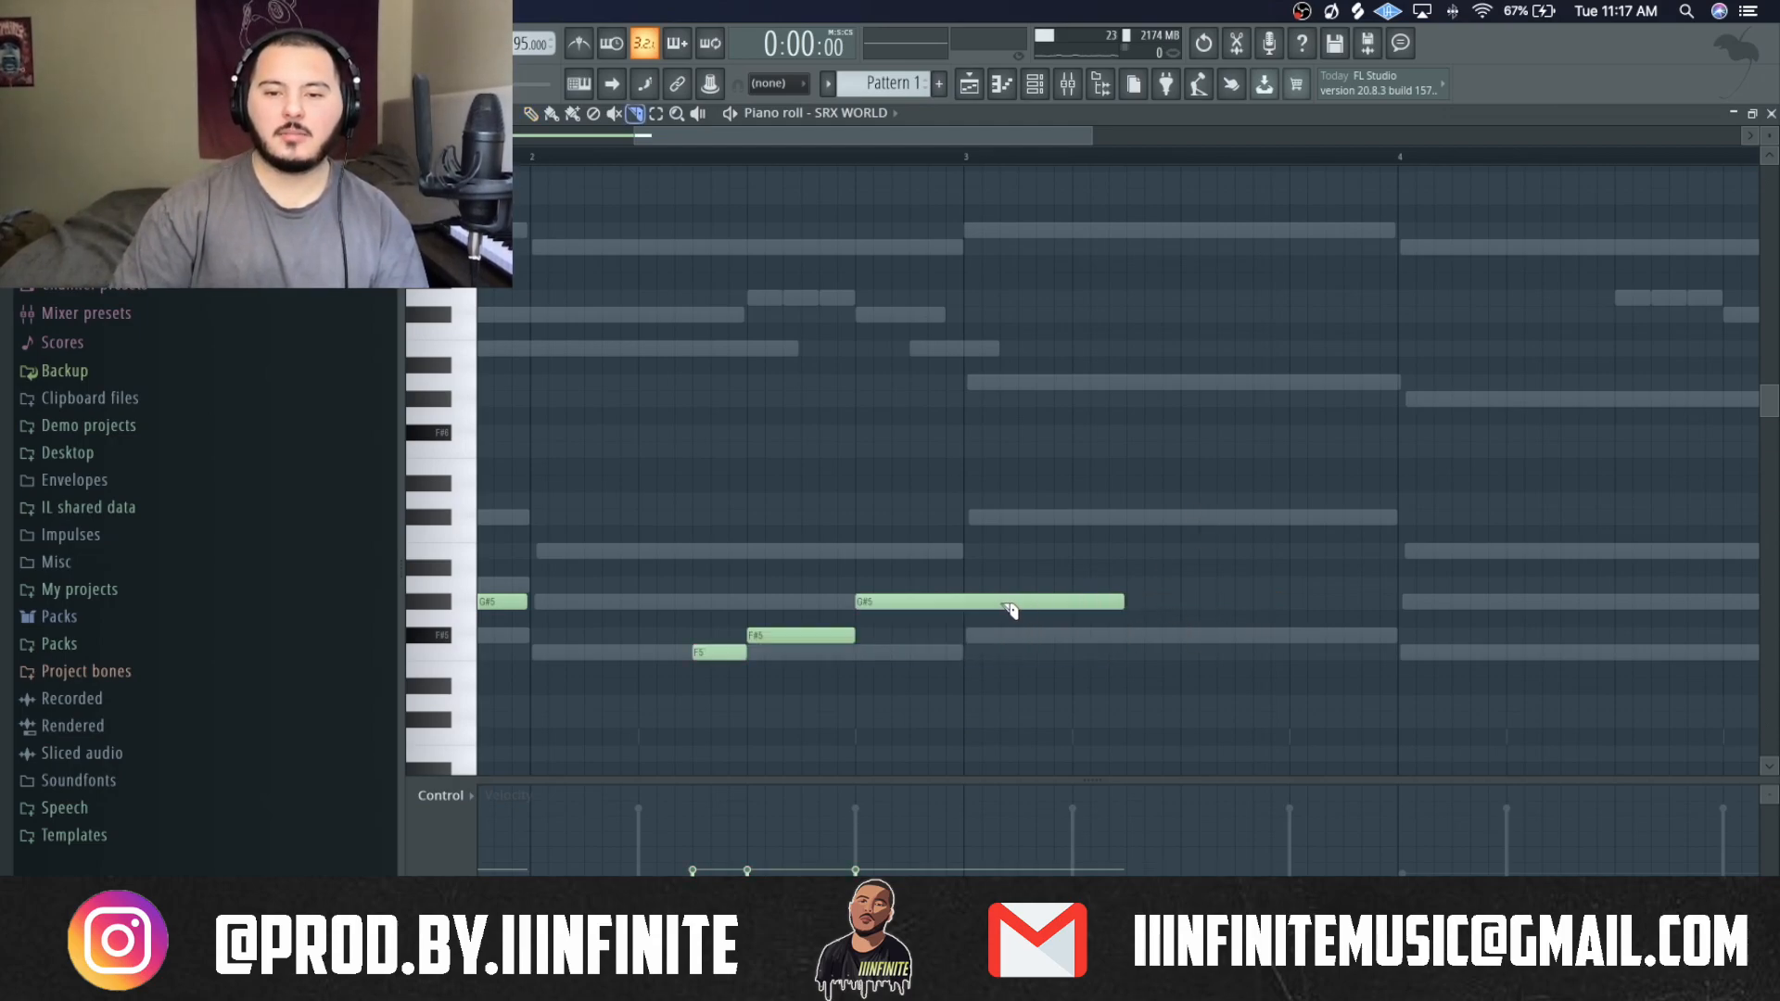
pyautogui.rightClick(1072, 604)
pyautogui.moveTo(979, 607); pyautogui.dragTo(970, 608)
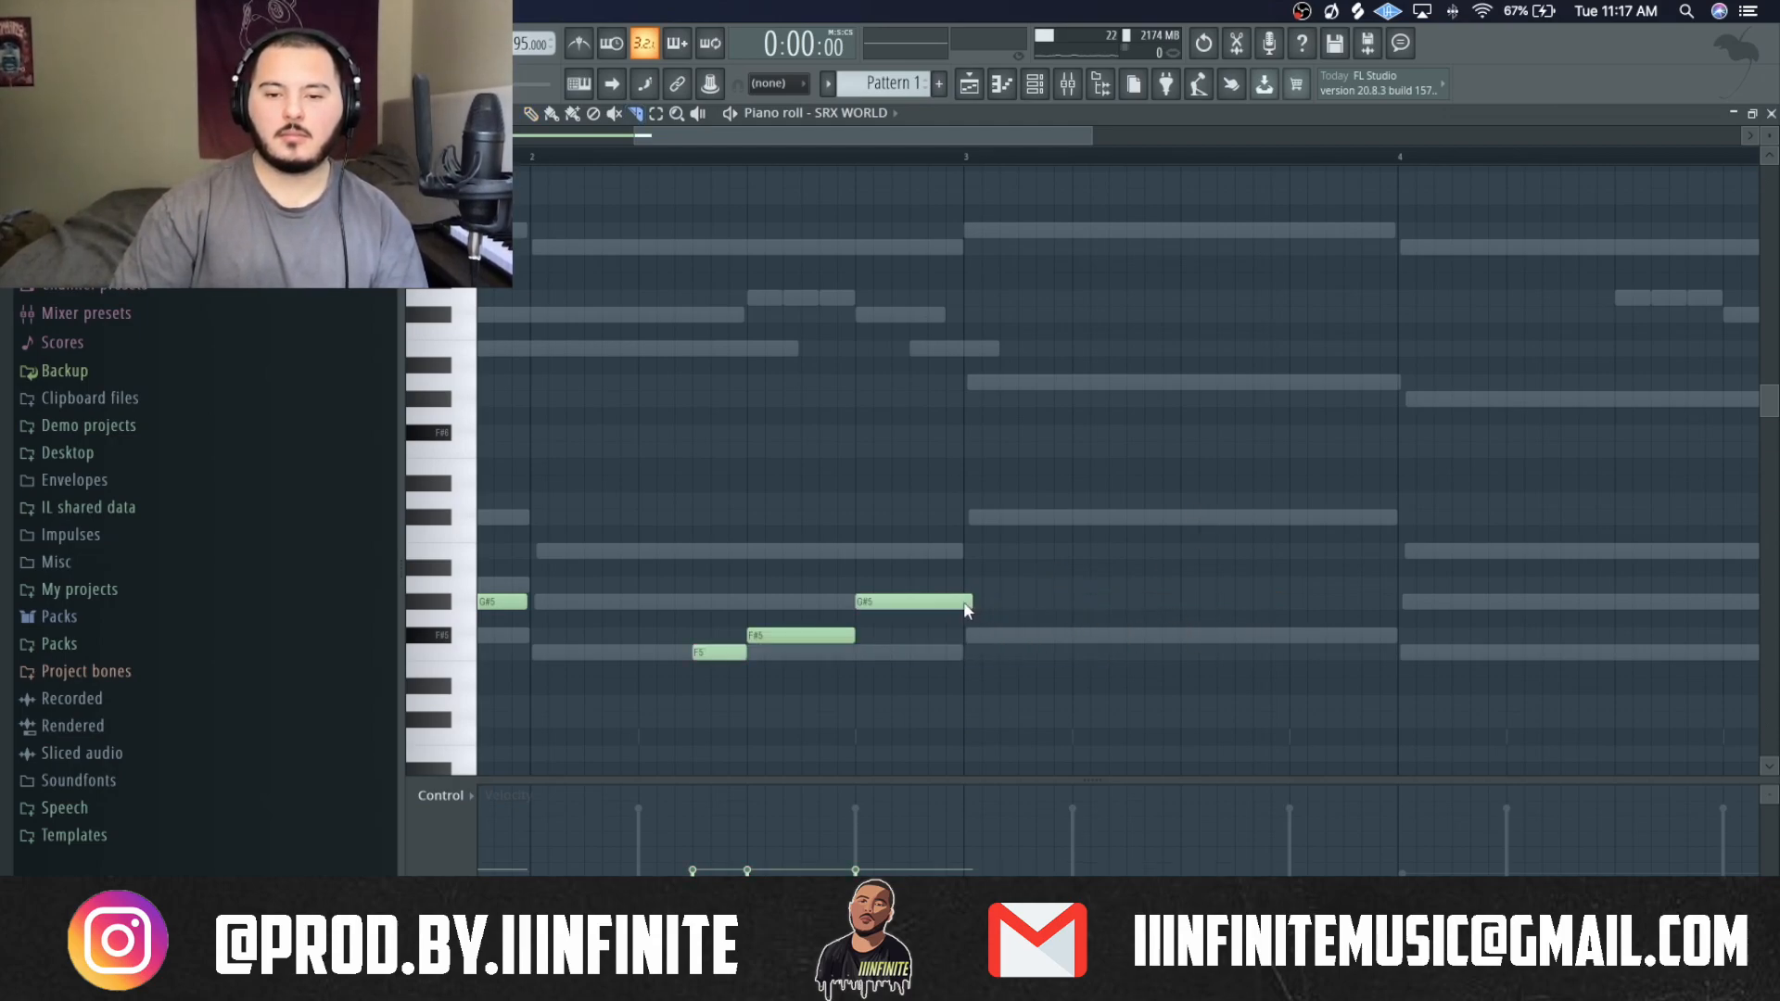
pyautogui.press('space')
pyautogui.scroll(-3, 1057, 592)
pyautogui.scroll(-1, 1055, 602)
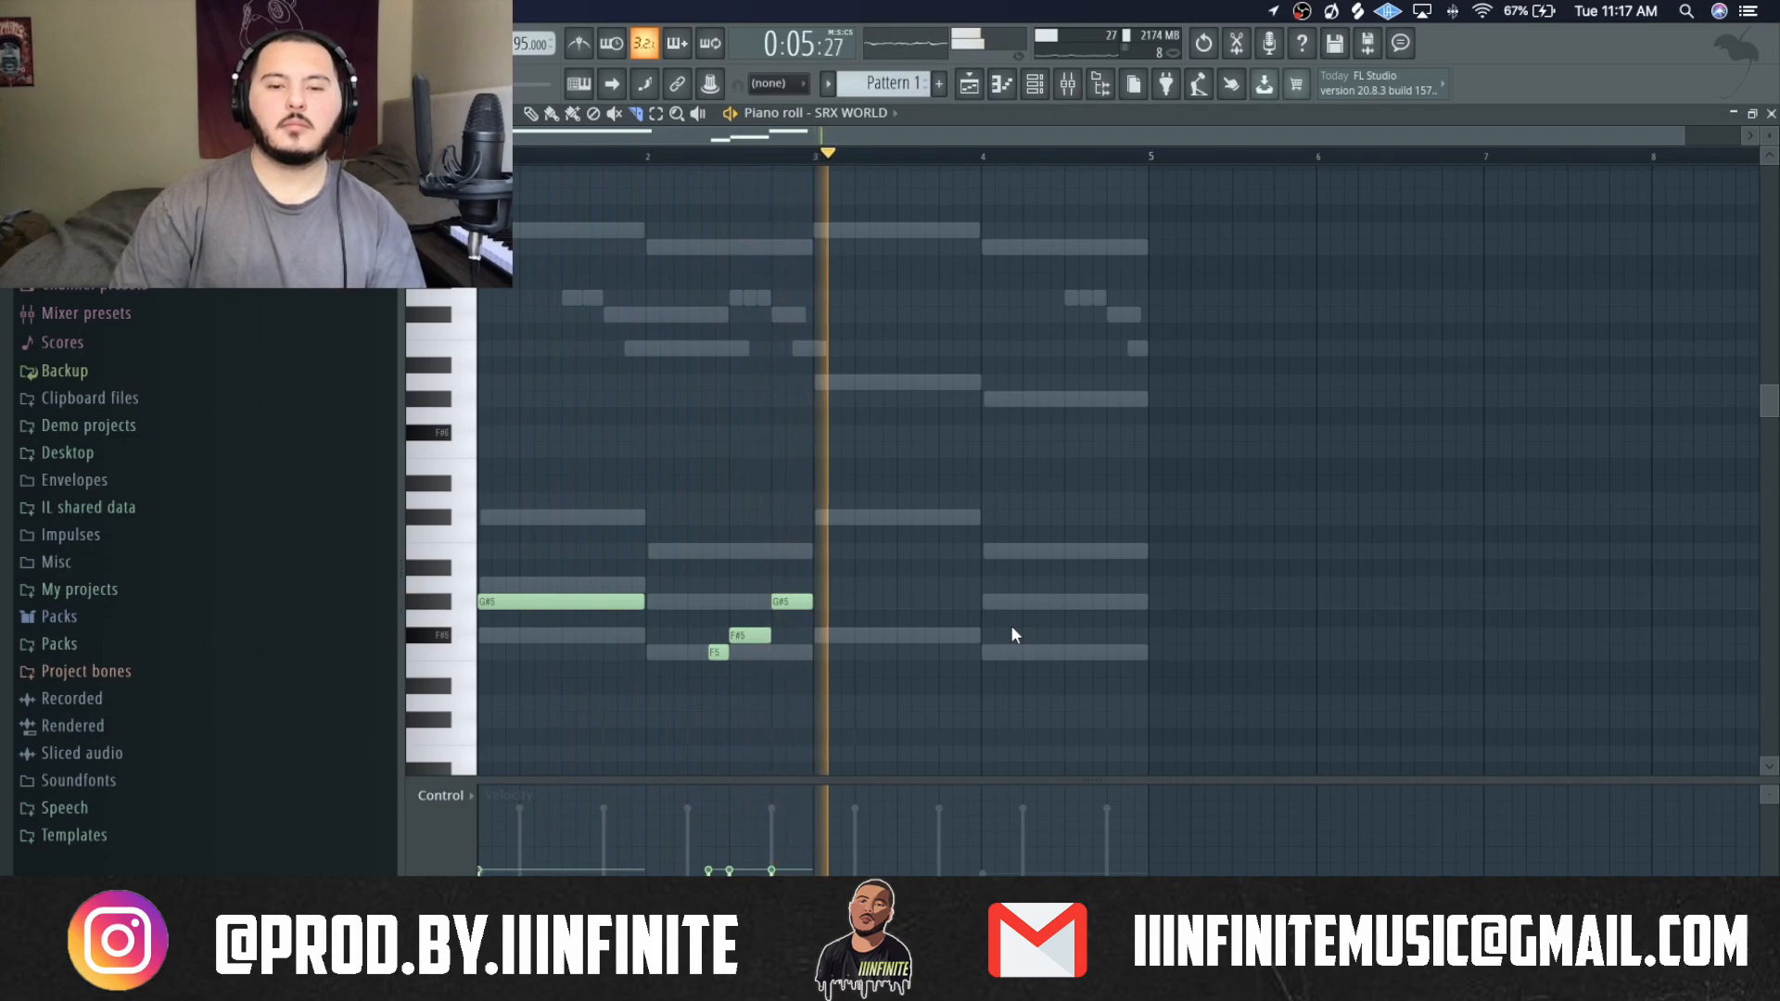
pyautogui.press('space')
# Duplicate the two-bar SRX WORLD line into bars 3 and 4.
pyautogui.press('p')
pyautogui.press('super+b')
pyautogui.rightClick(940, 650)
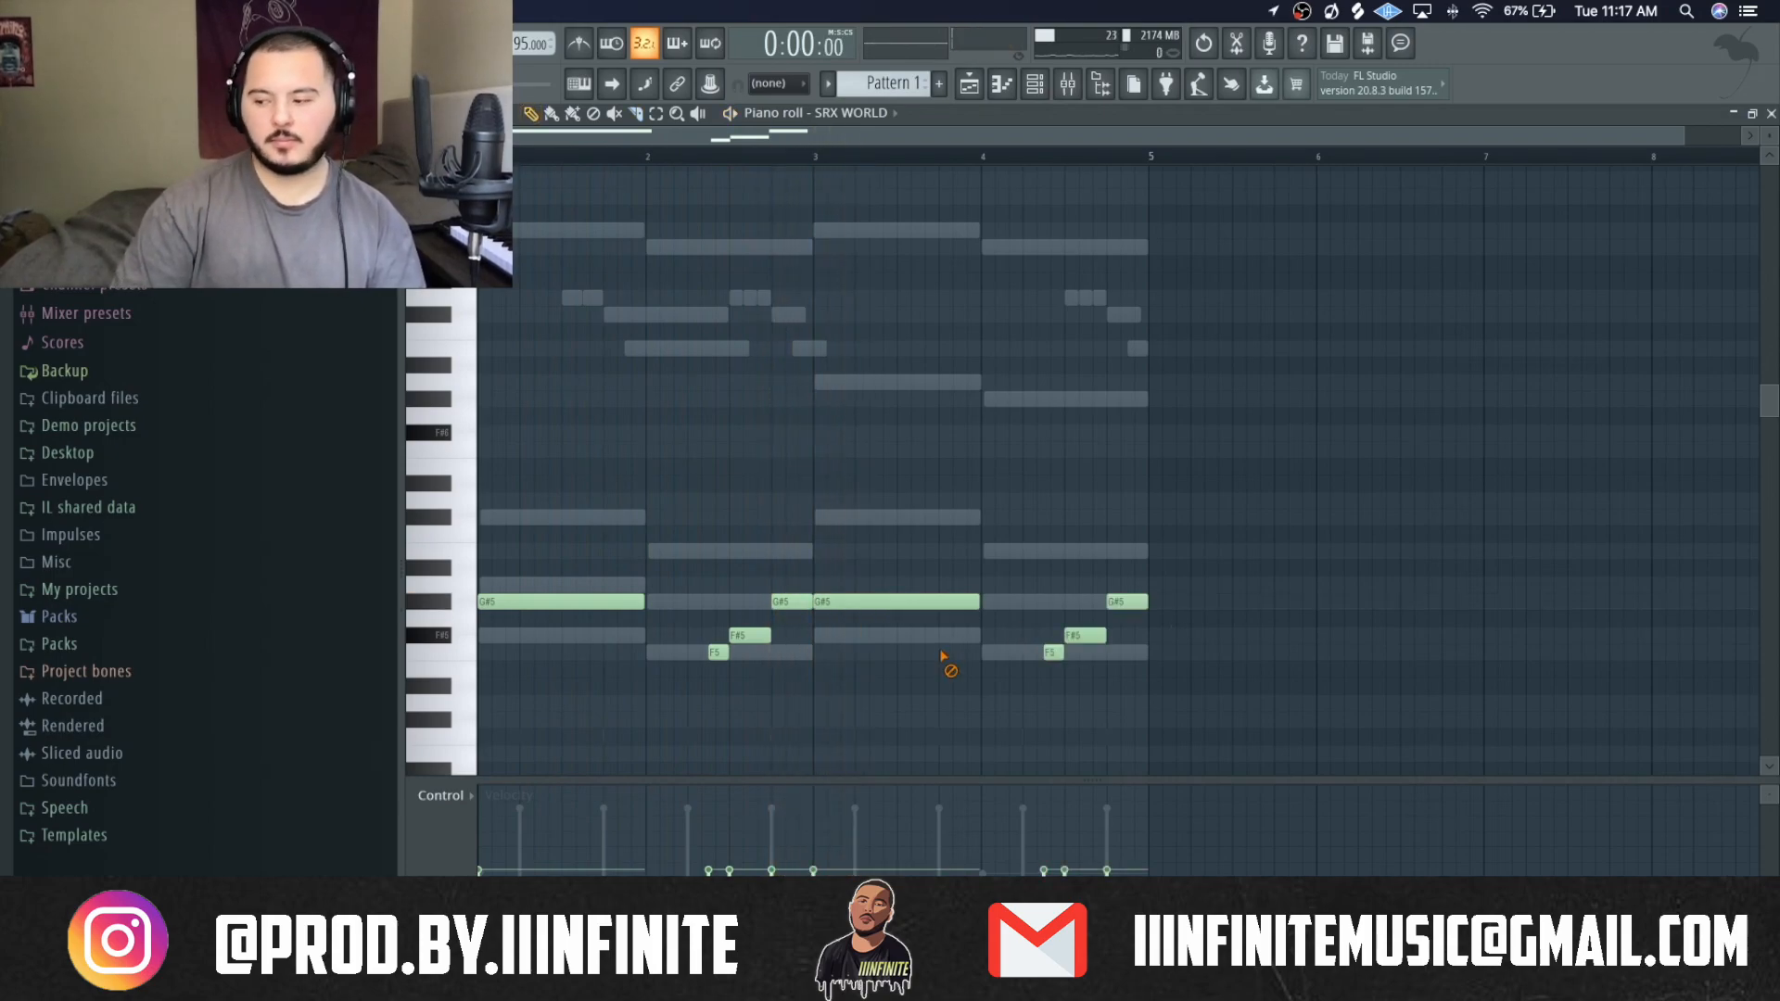
pyautogui.hotkey('shift', 'Up')
pyautogui.hotkey('shift', 'Up')
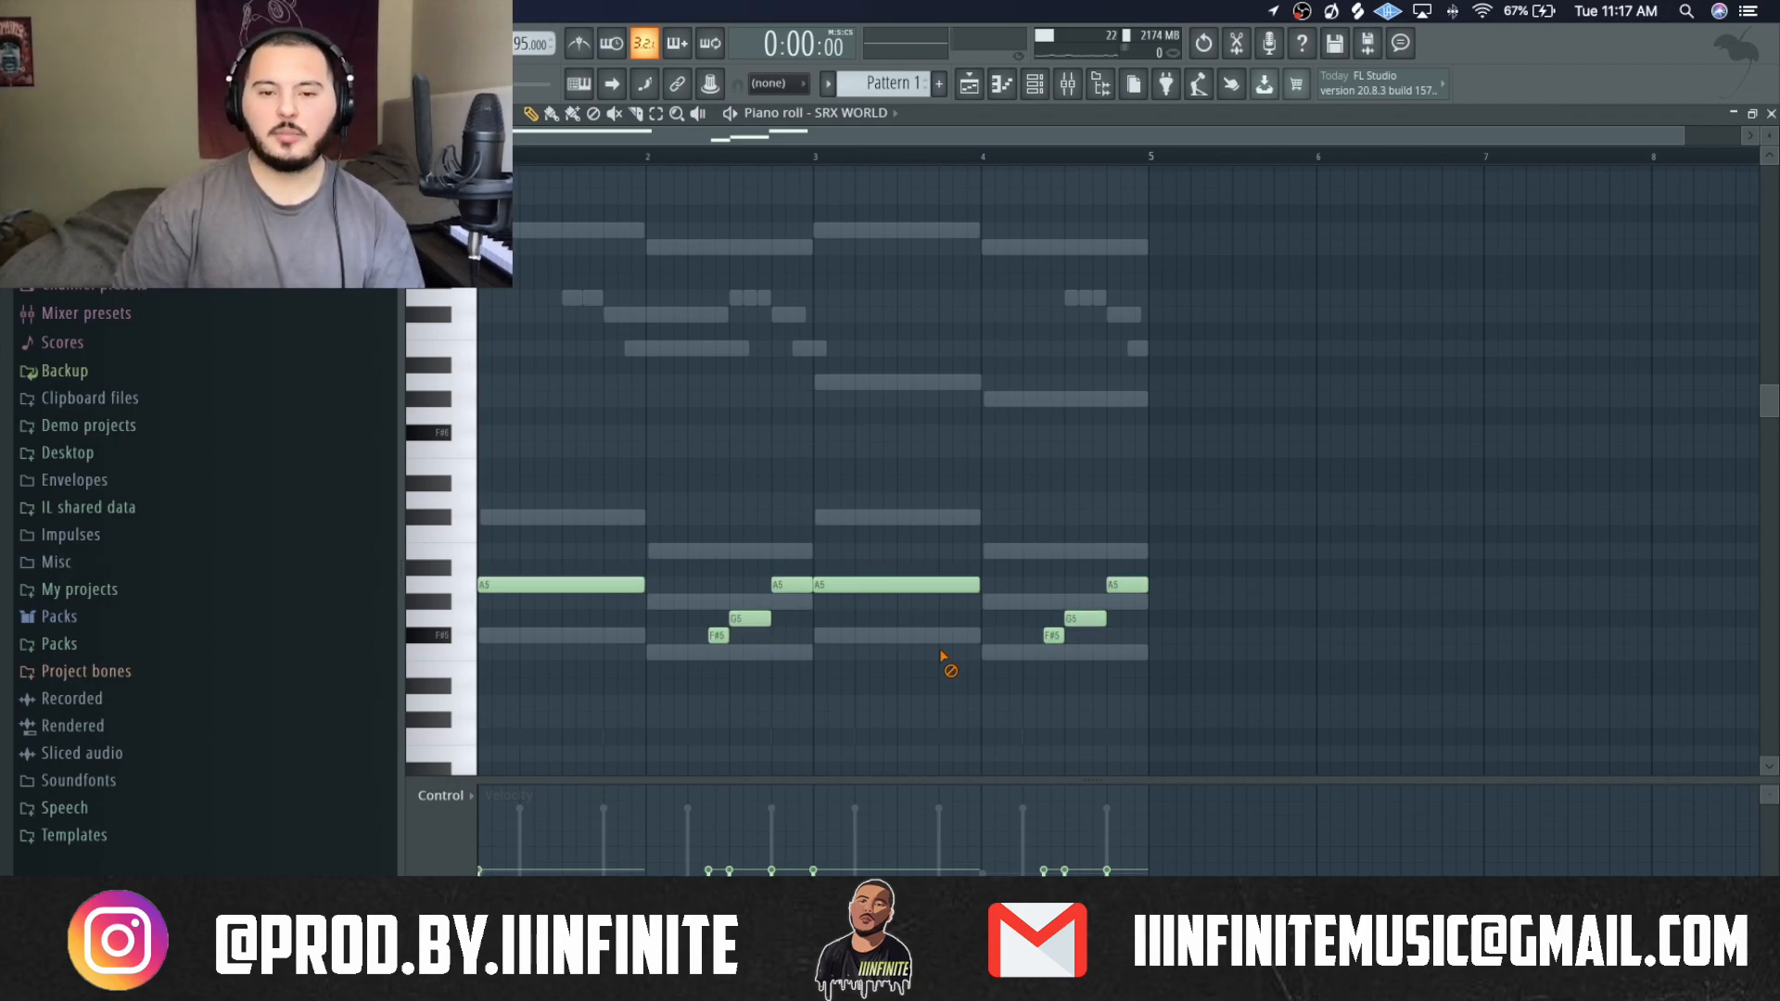
pyautogui.hotkey('shift', 'Down')
pyautogui.hotkey('shift', 'Down')
# Raise only the notes in bars 3 and 4 by three semitones so they start on B5, and play back the line.
pyautogui.moveTo(894, 544); pyautogui.dragTo(1326, 729)
pyautogui.hotkey('shift', 'Up')
pyautogui.hotkey('shift', 'Up')
pyautogui.hotkey('shift', 'Up')
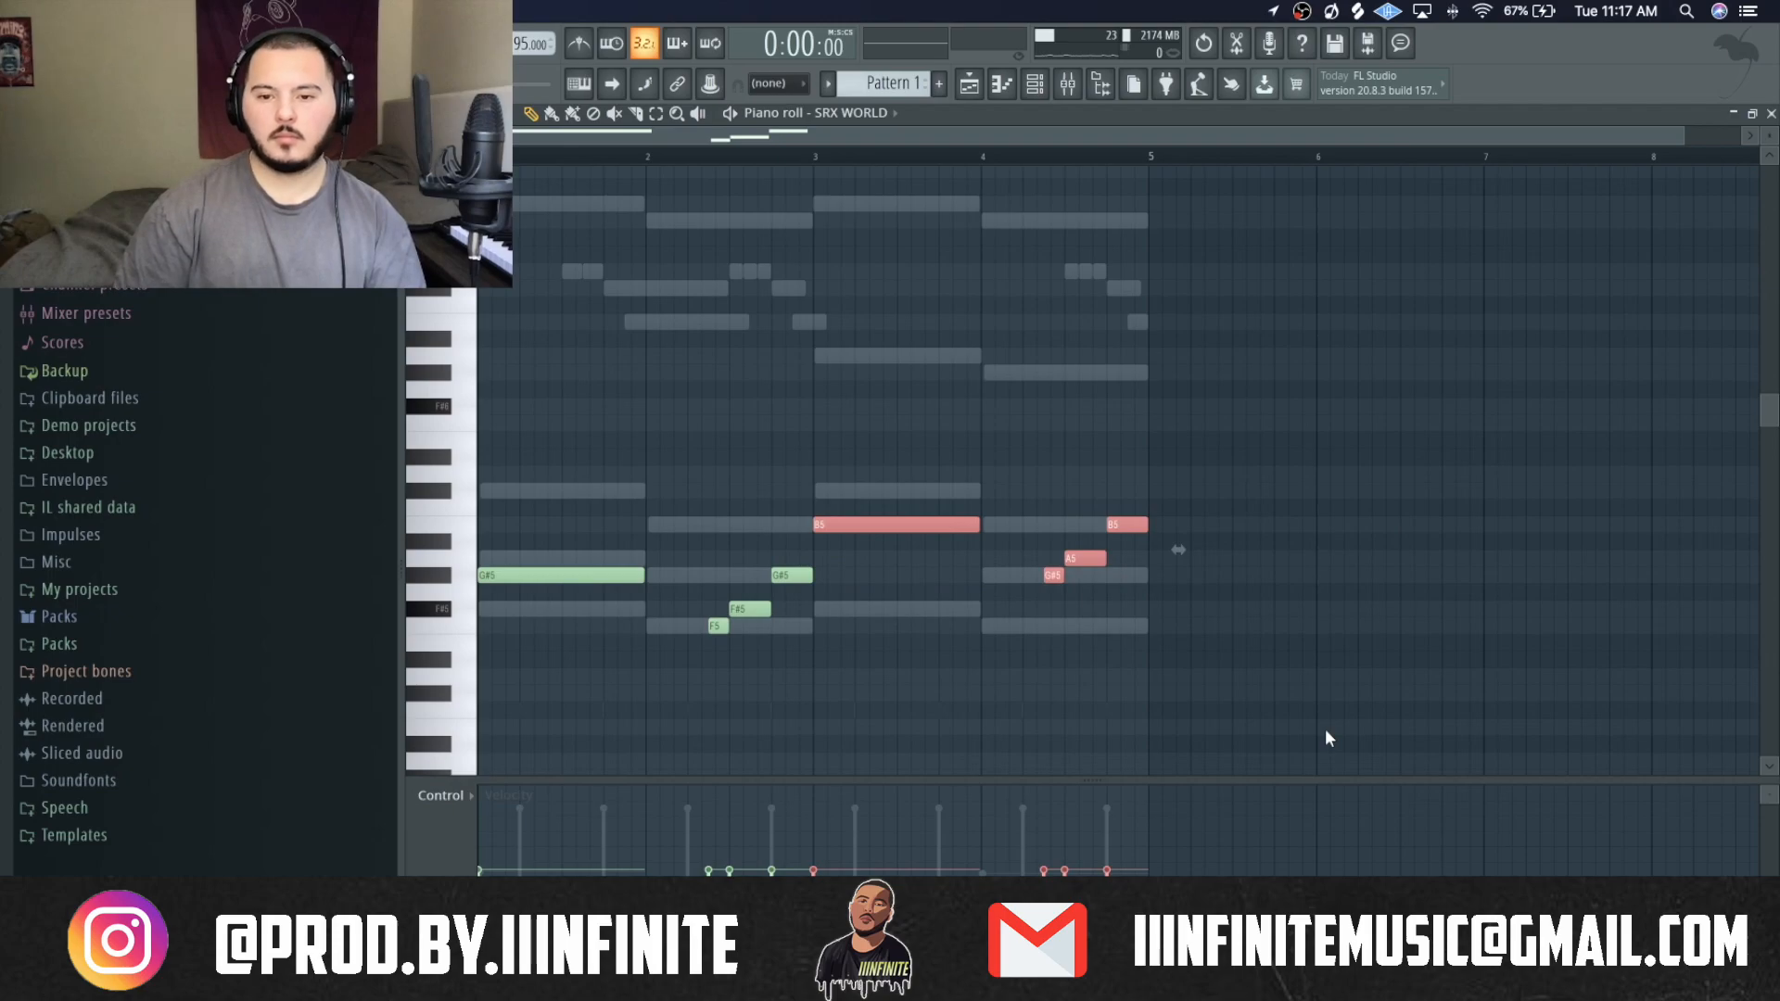
pyautogui.press('space')
pyautogui.press('super+d')
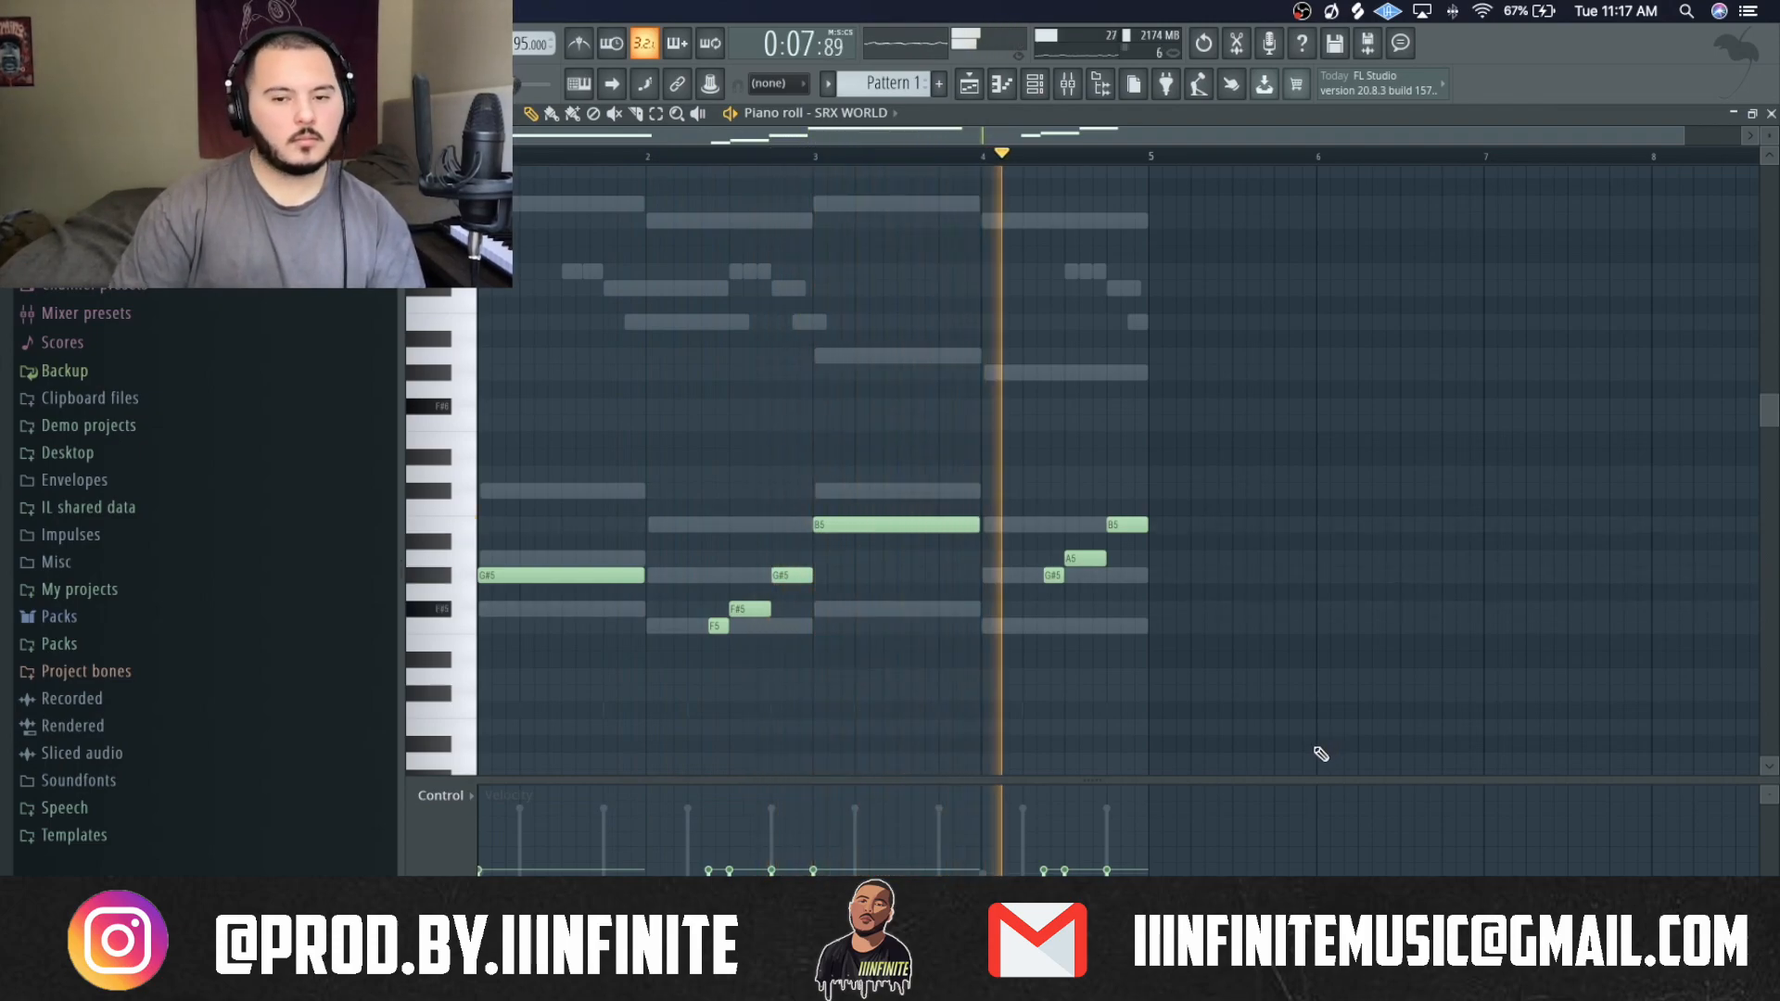
pyautogui.press('space')
# Shorten the A5 note in bar 4 of the SRX WORLD line to half a beat.
pyautogui.scroll(3, 1119, 584)
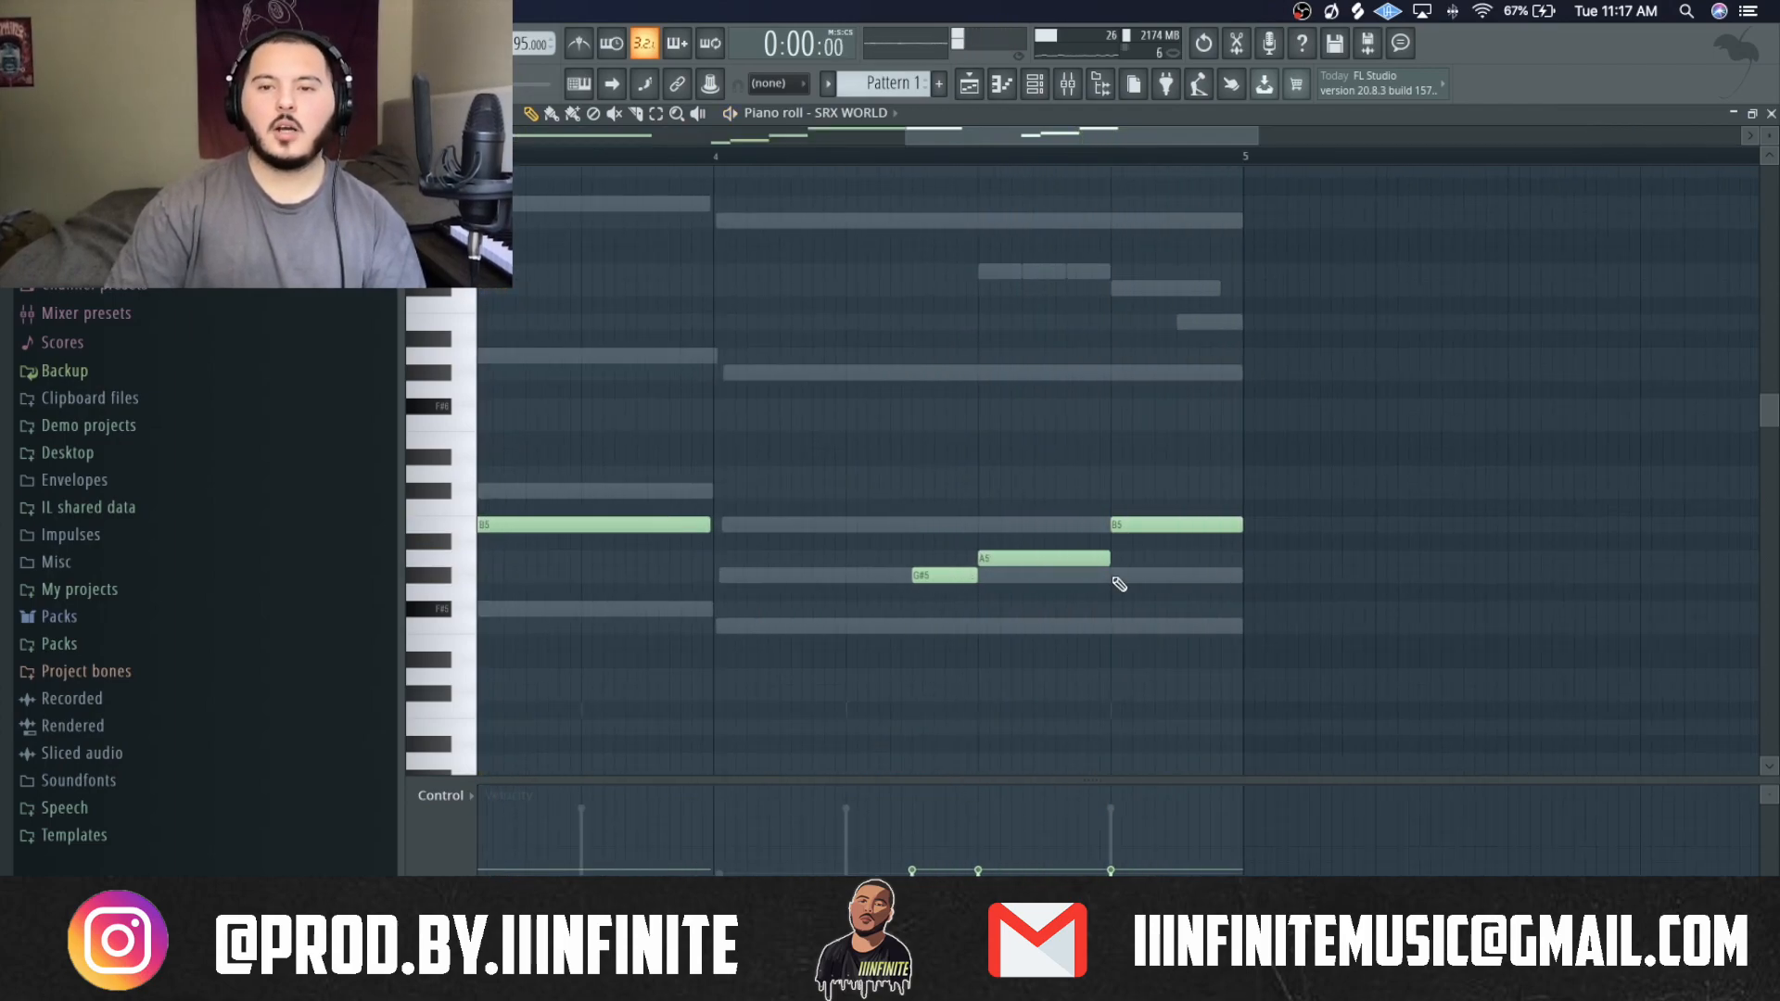
pyautogui.moveTo(1049, 640); pyautogui.dragTo(1256, 504)
pyautogui.keyDown('super'); pyautogui.click(1179, 700); pyautogui.keyUp('super')
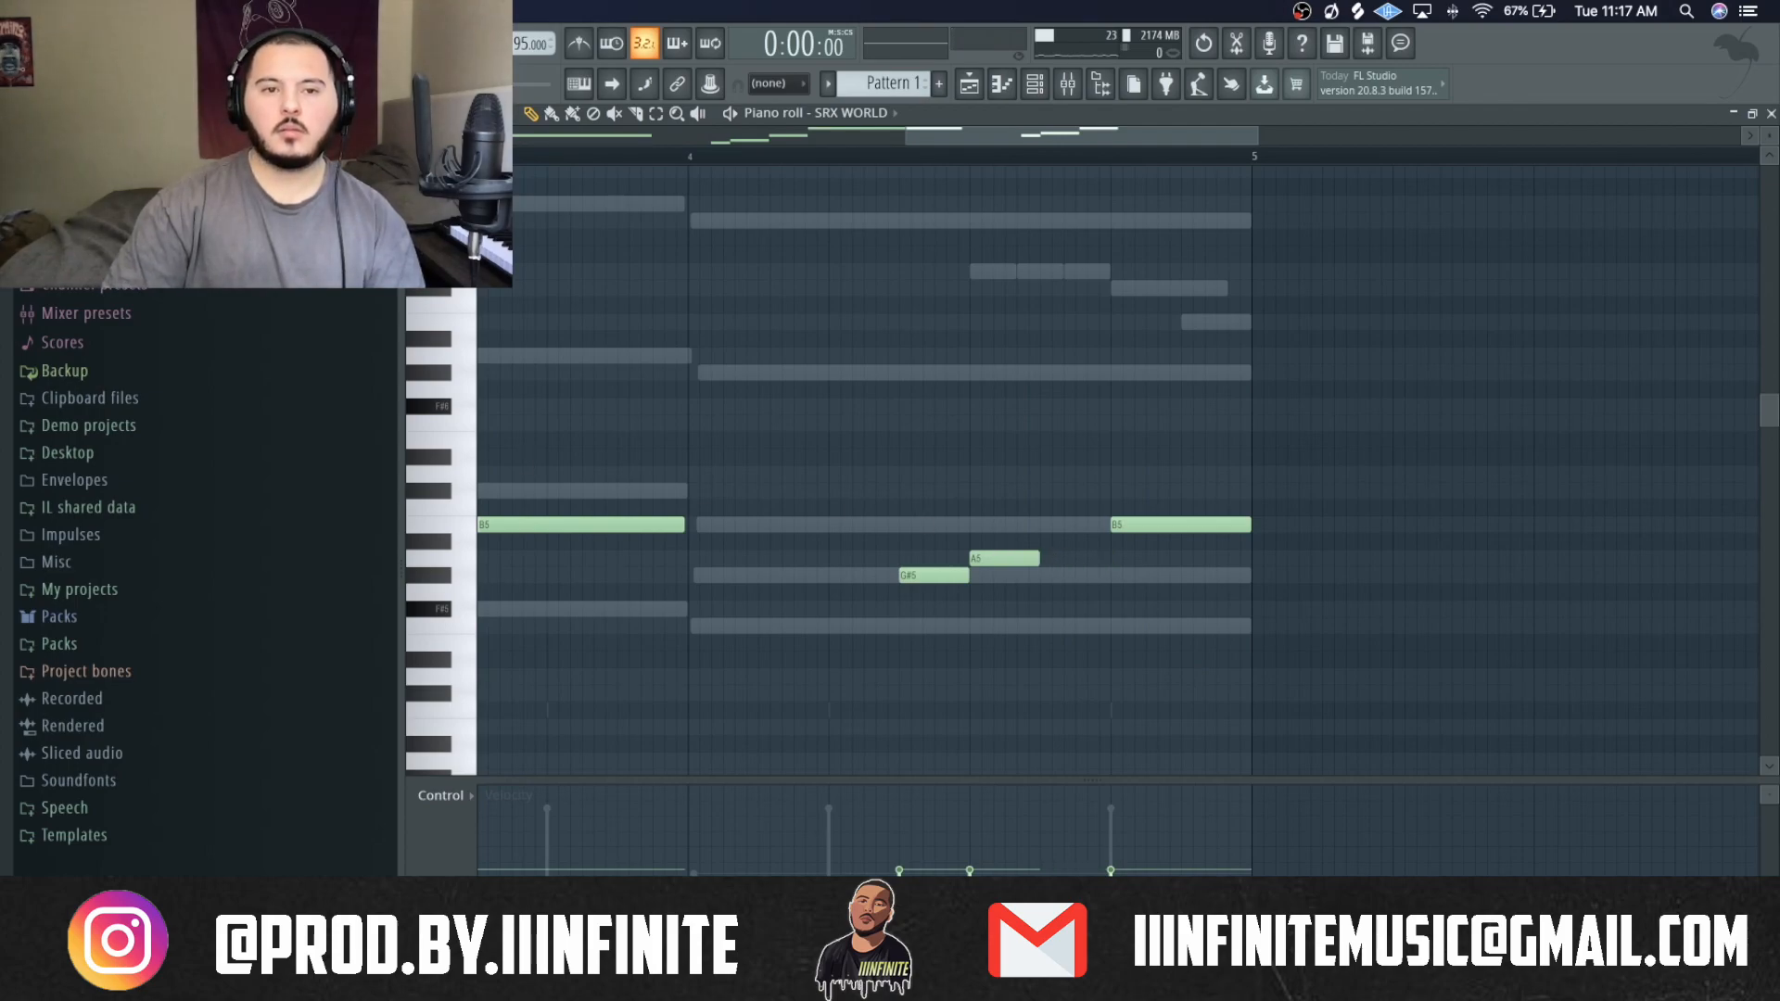
# Change the snap resolution, add descending G#5, F#5 and F5 half-beat notes after the A5 in bar 4, and delete the last B5.
pyautogui.click(458, 114)
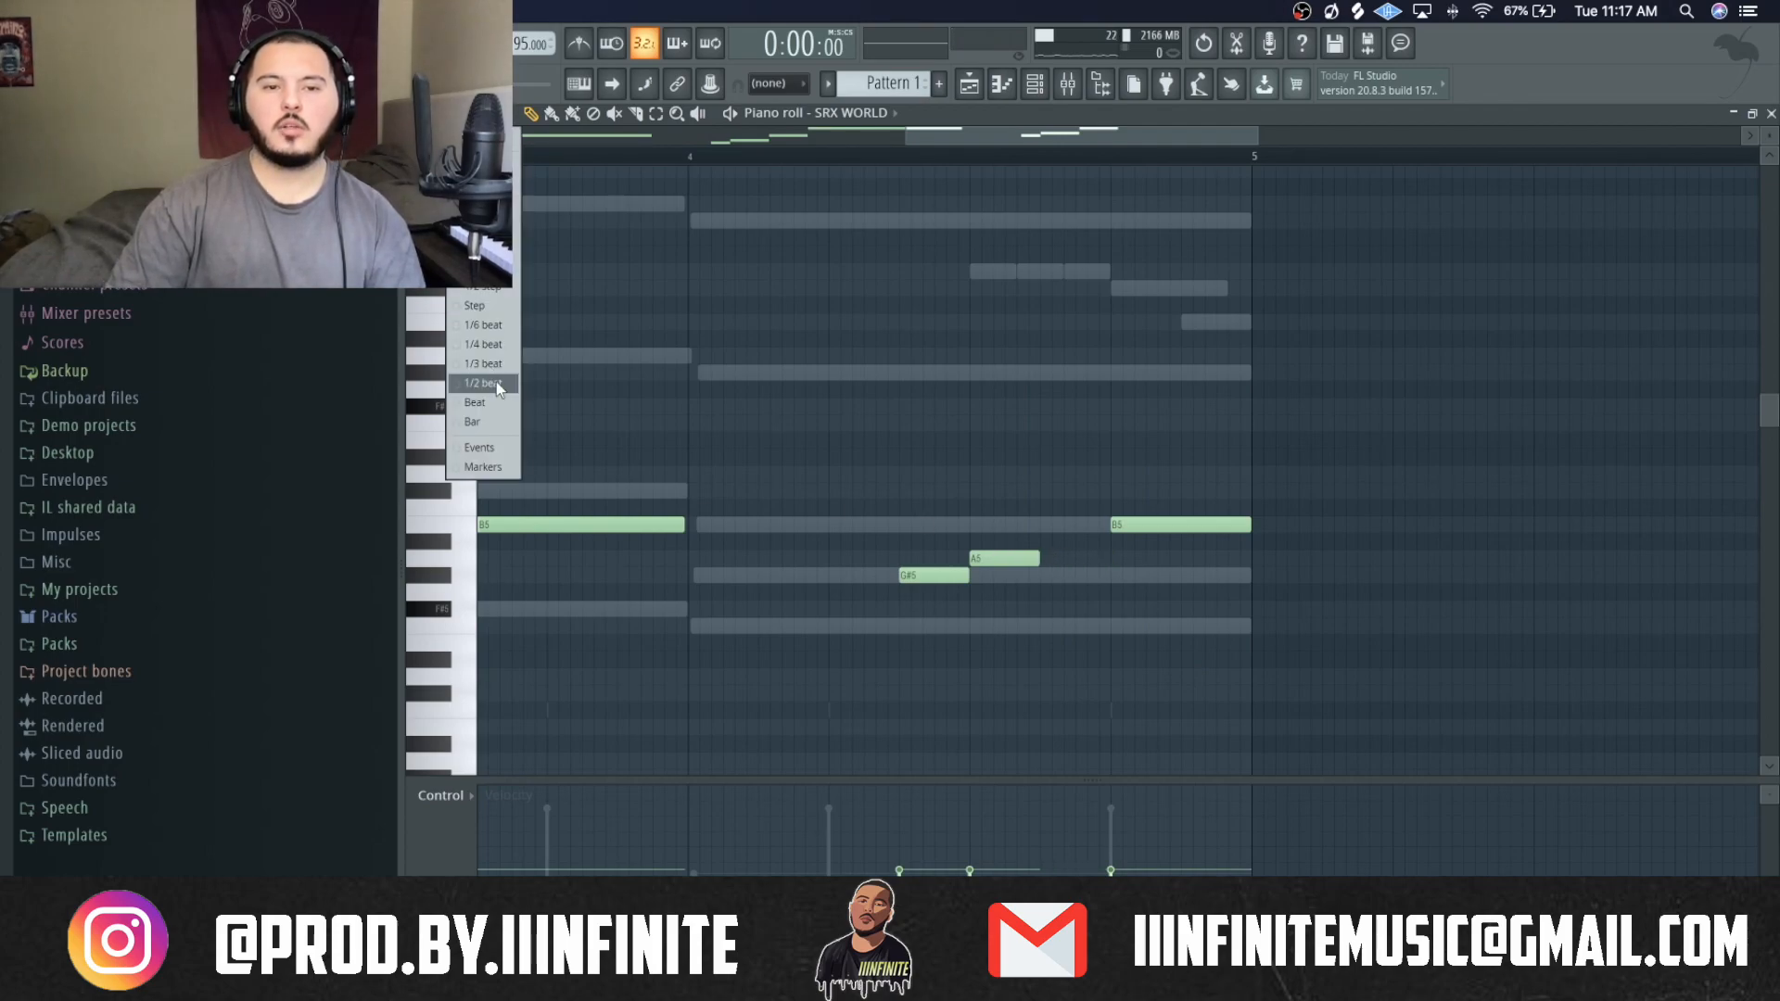
pyautogui.click(489, 294)
pyautogui.scroll(2, 953, 567)
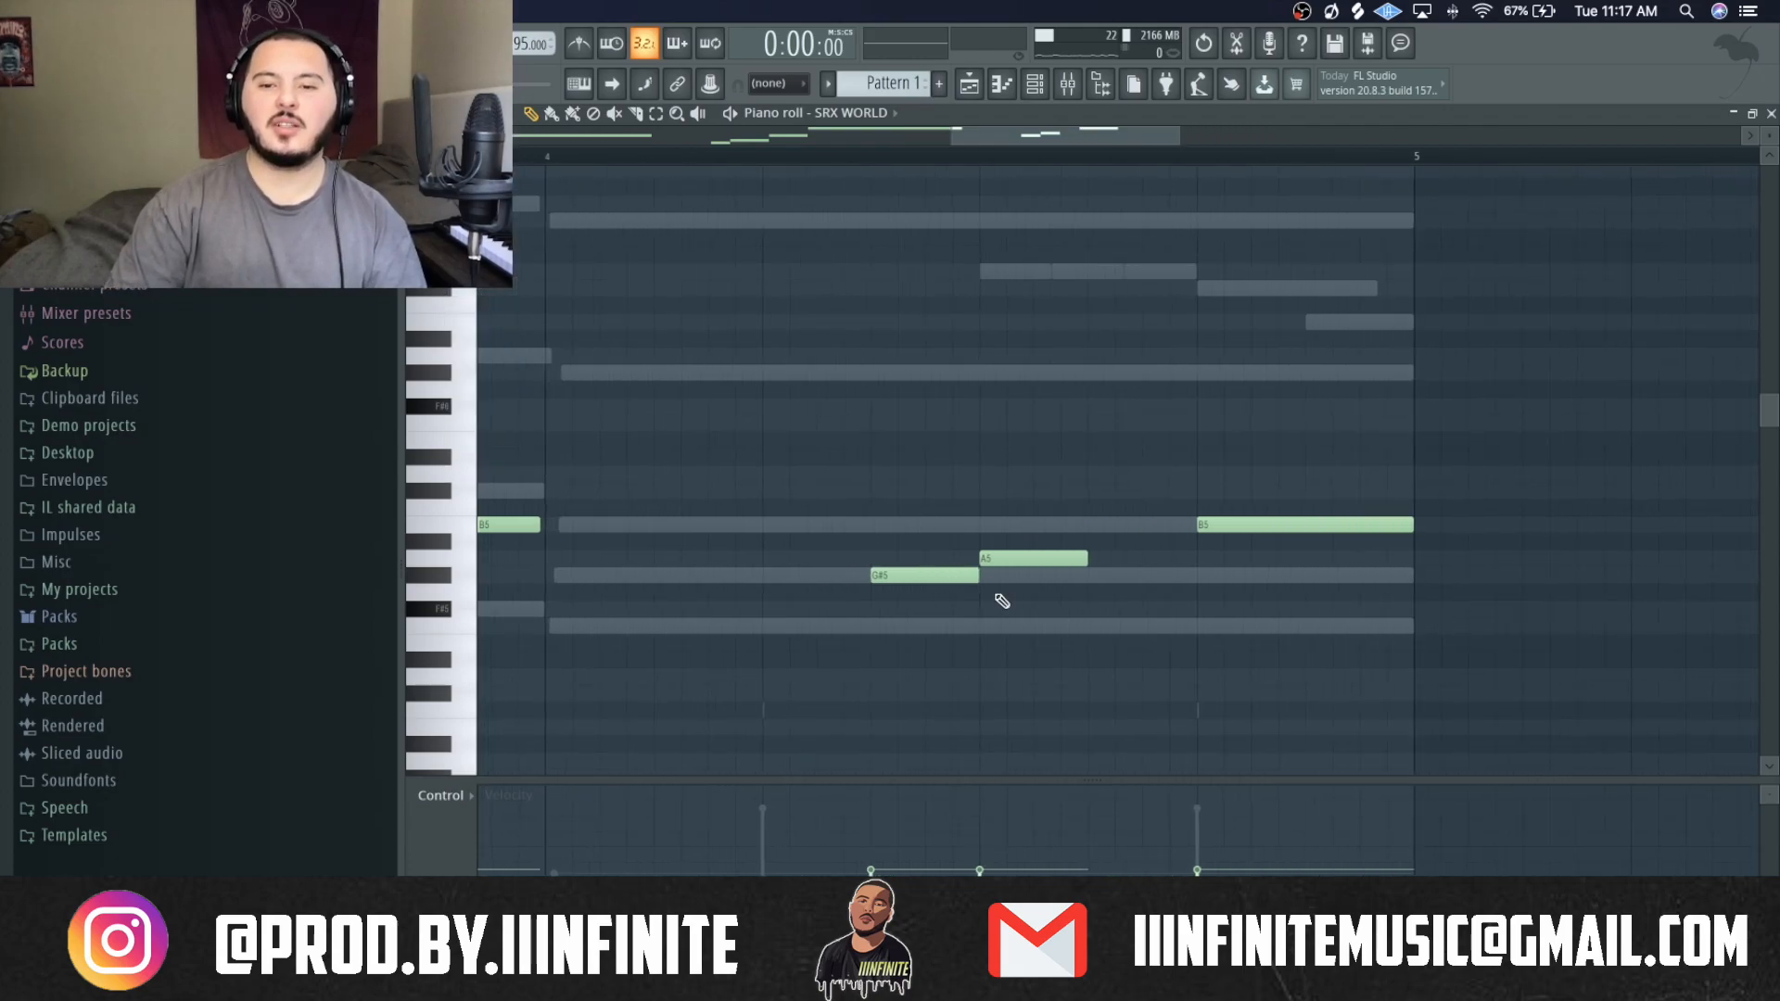
pyautogui.click(1090, 576)
pyautogui.click(1200, 625)
pyautogui.moveTo(1226, 621); pyautogui.dragTo(1228, 605)
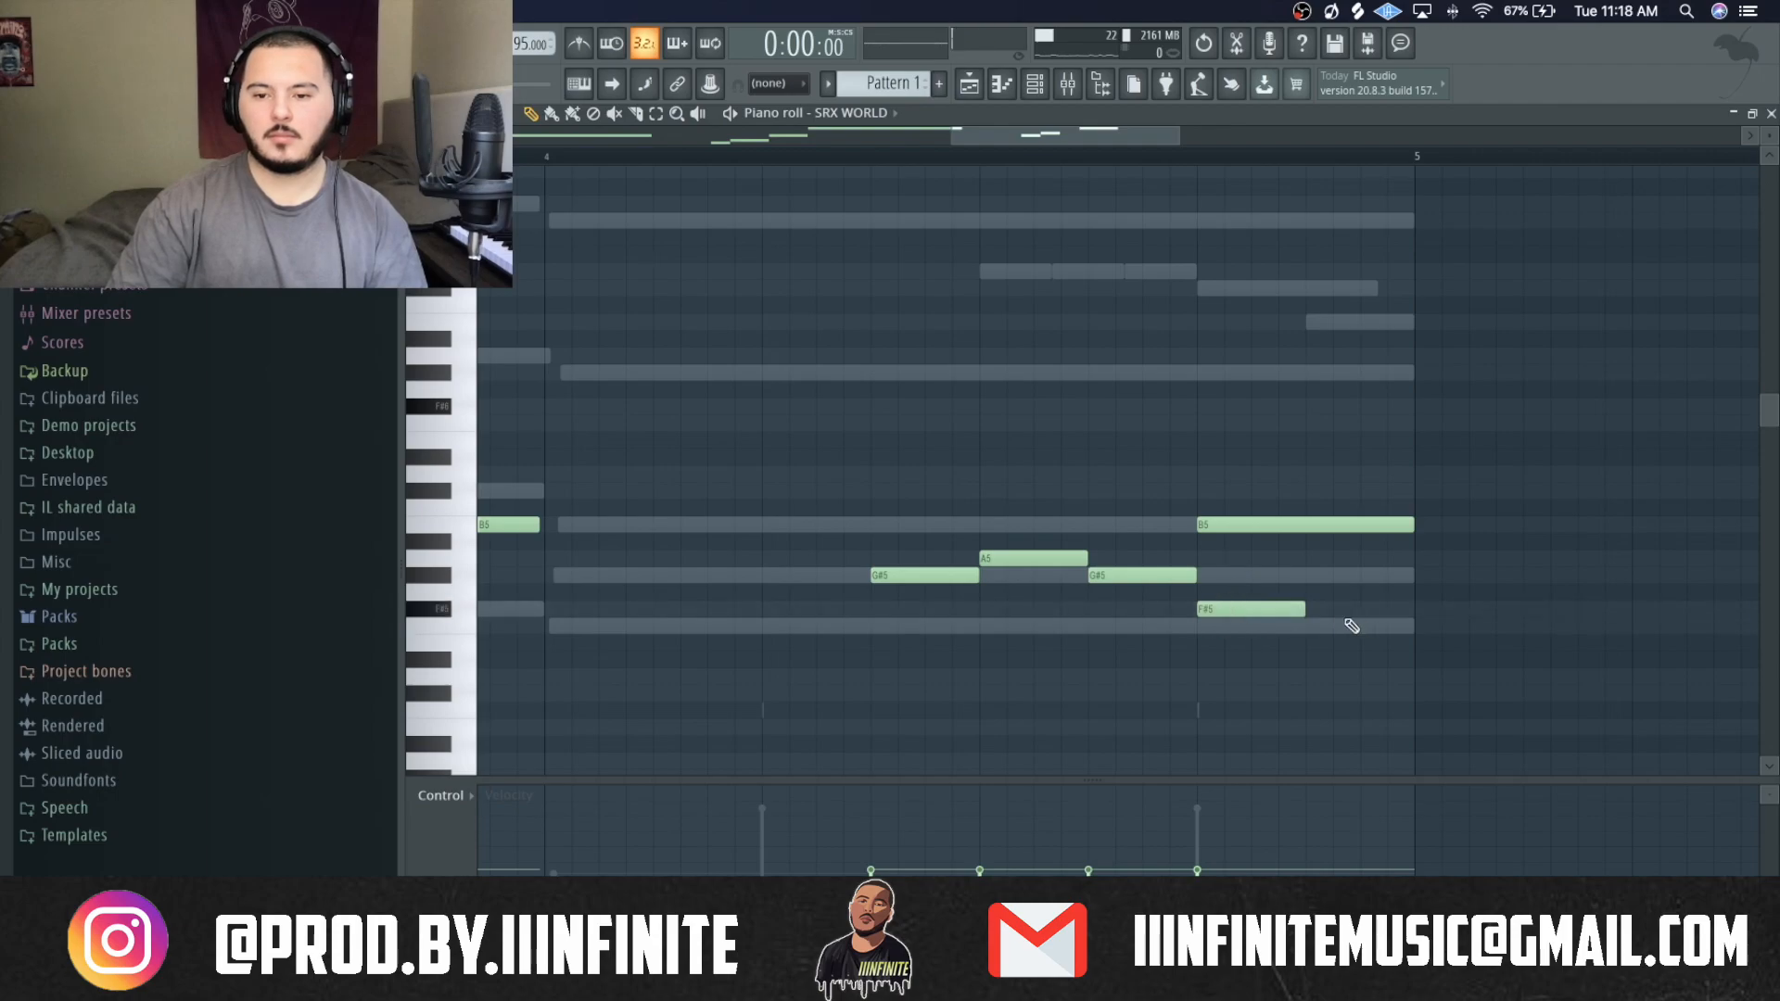
pyautogui.click(1312, 625)
pyautogui.rightClick(1342, 527)
# Play back the line including bar 4, and randomize the SRX WORLD note levels using the randomizer's existing settings.
pyautogui.press('space')
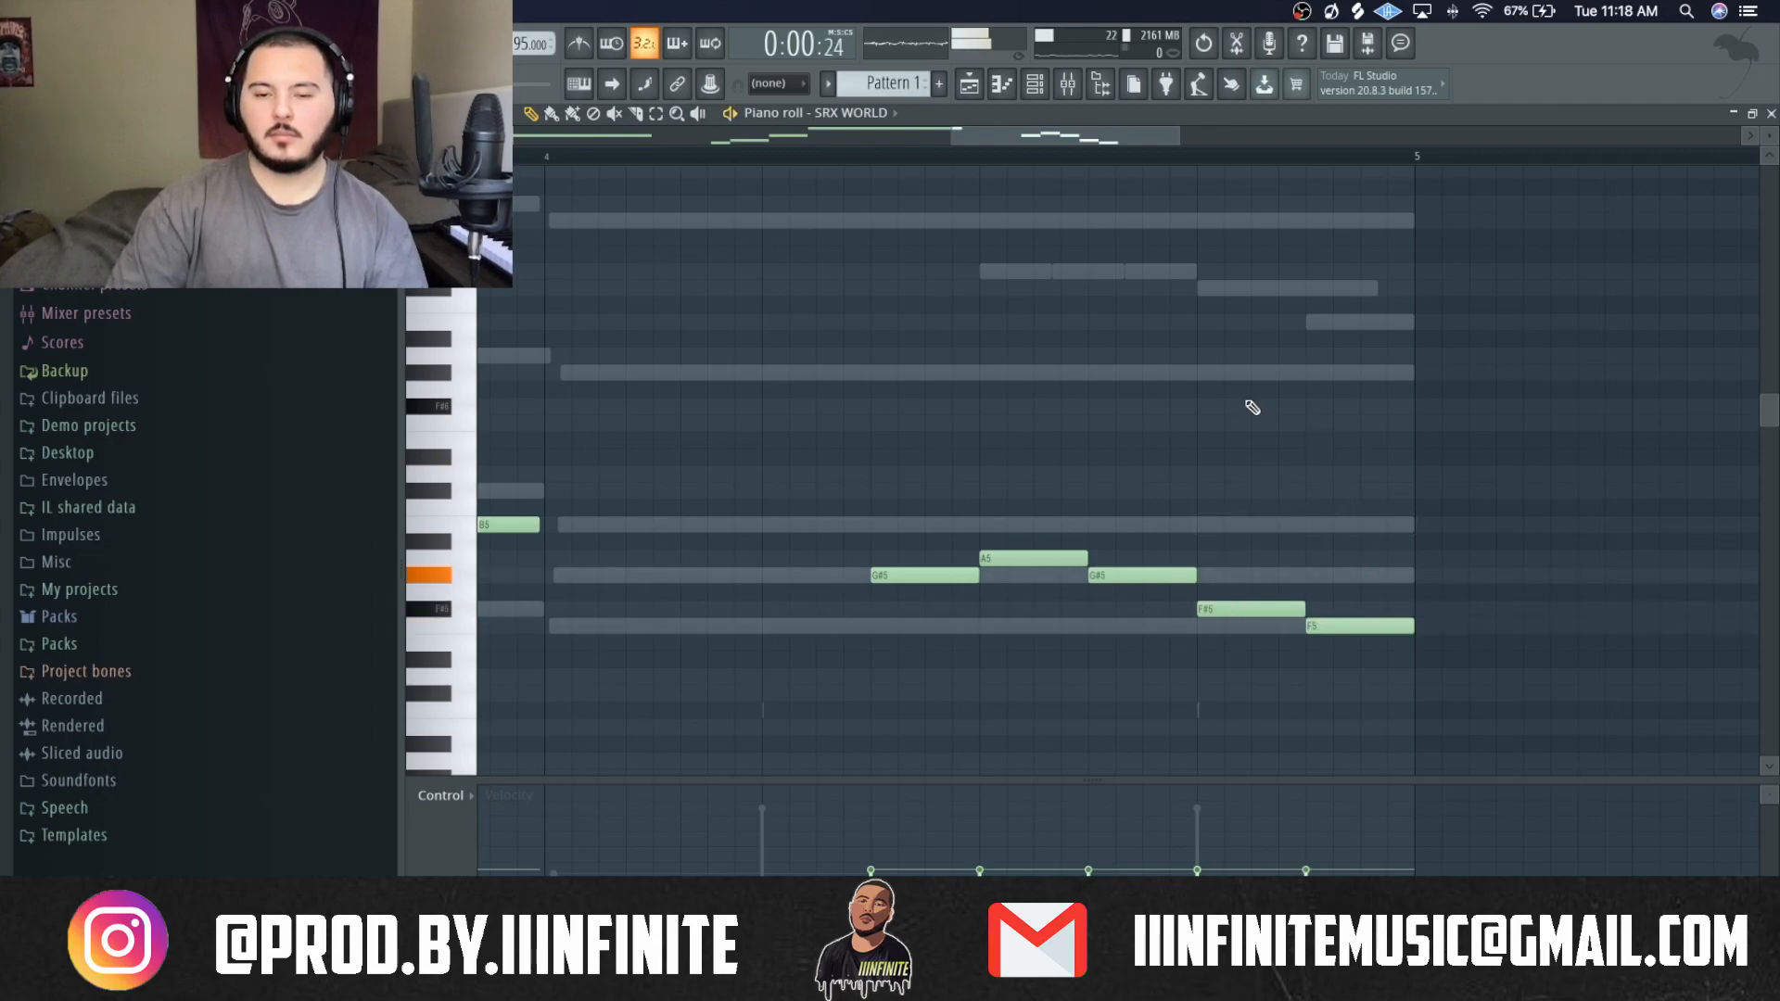
pyautogui.scroll(-5, 1252, 406)
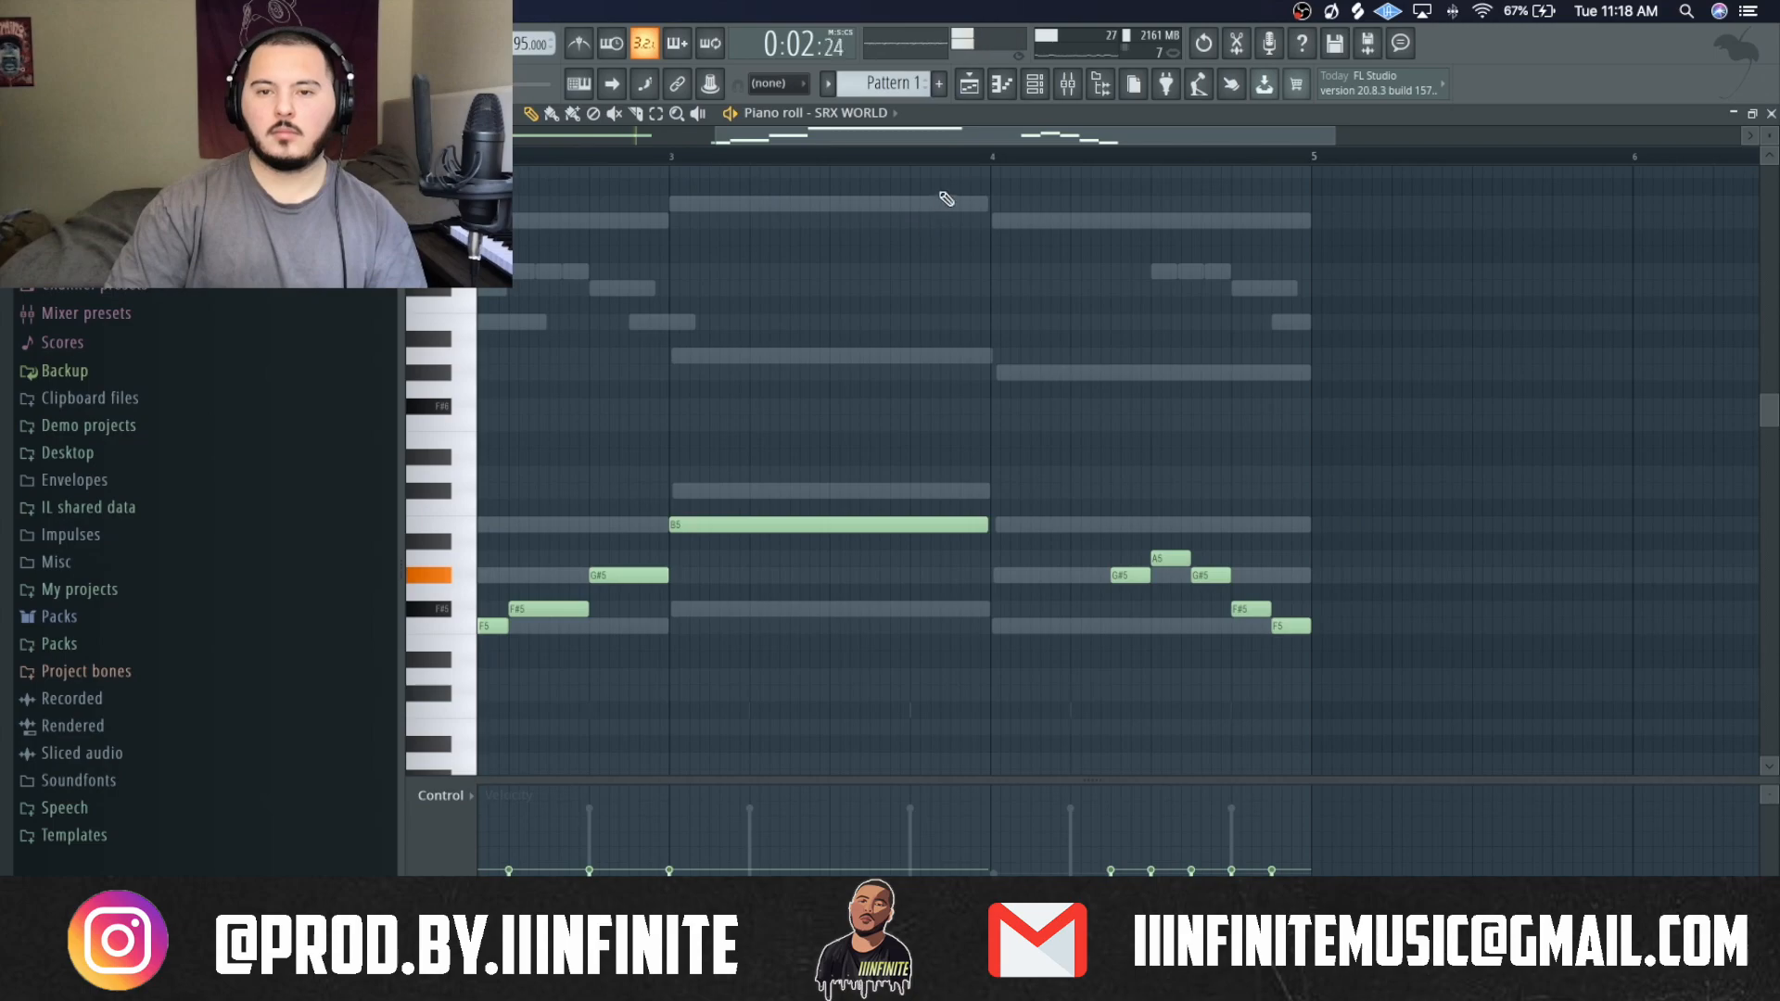
pyautogui.click(993, 165)
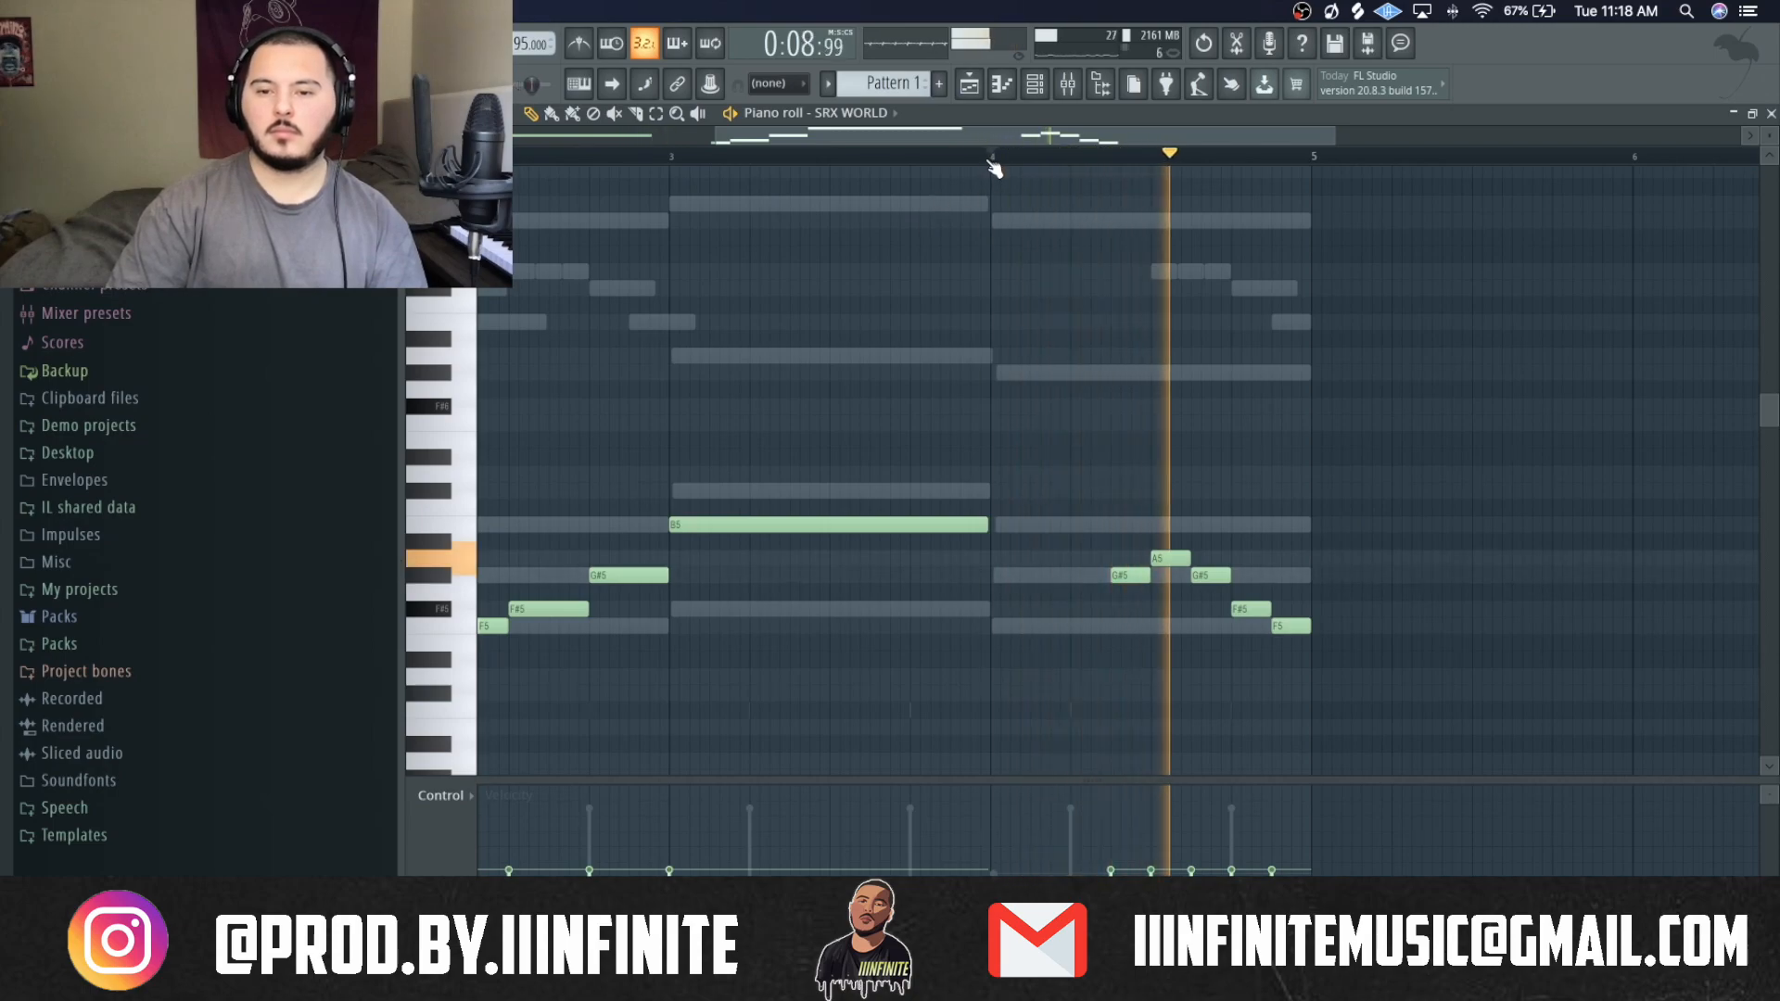
pyautogui.scroll(-4, 1097, 391)
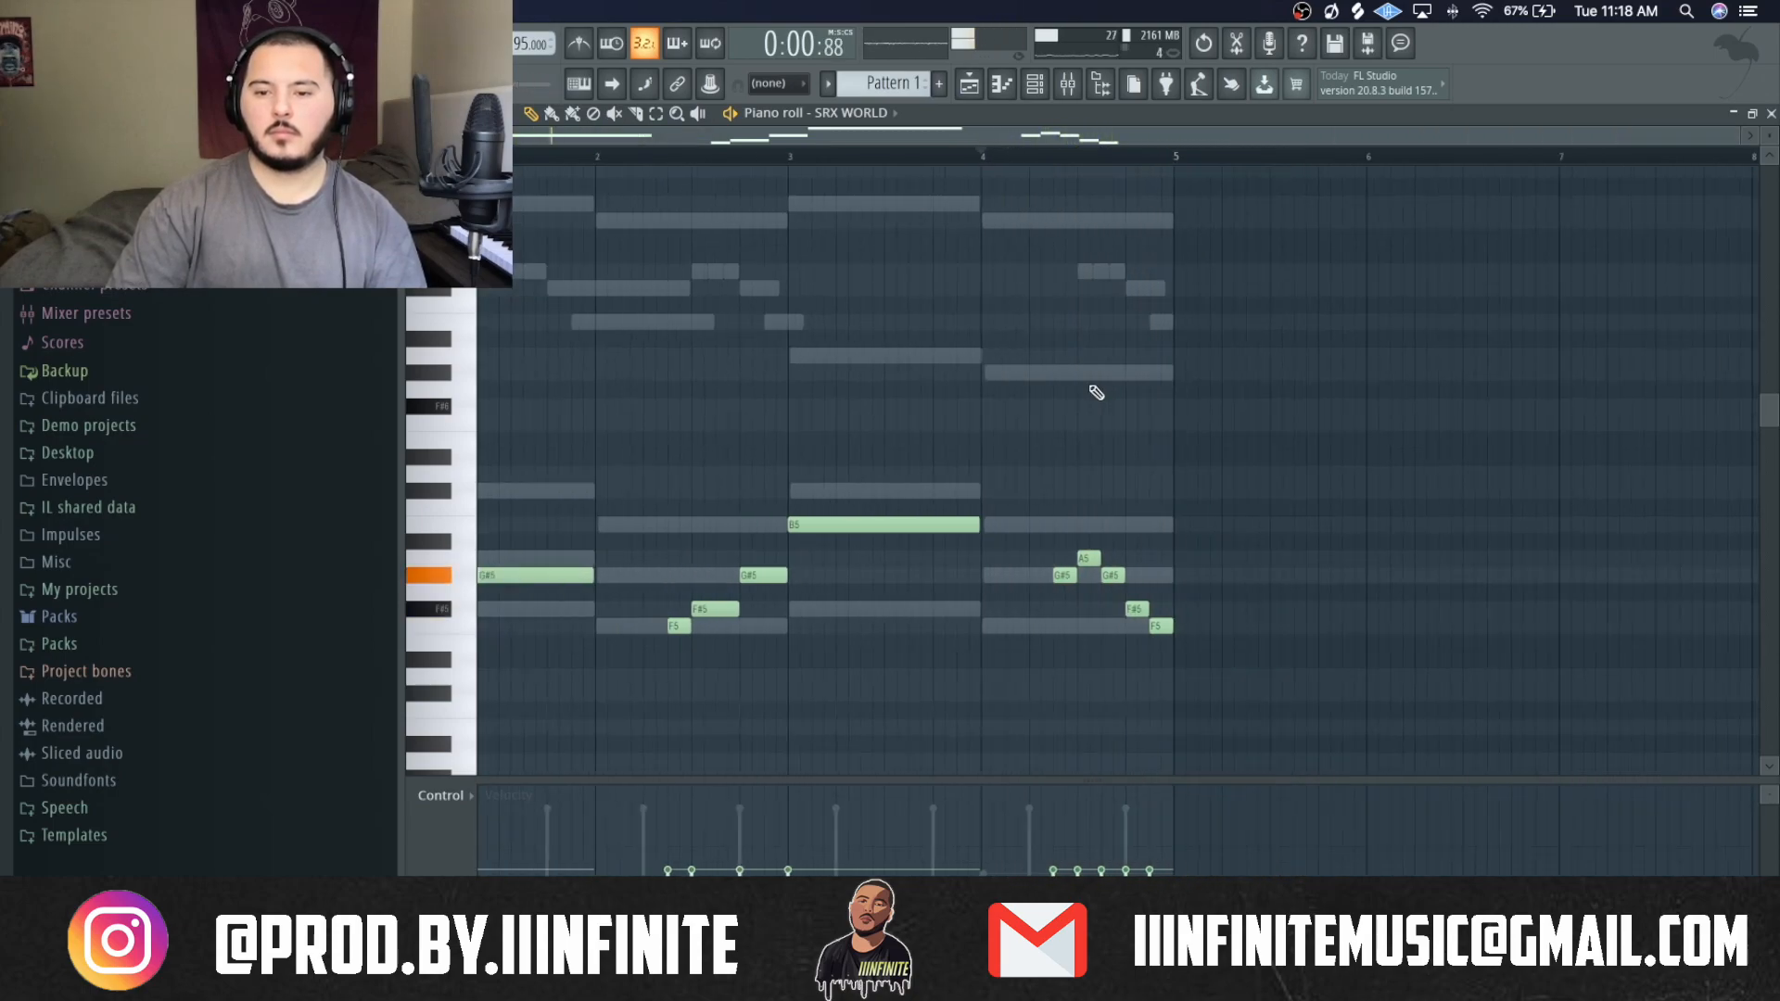
pyautogui.press('space')
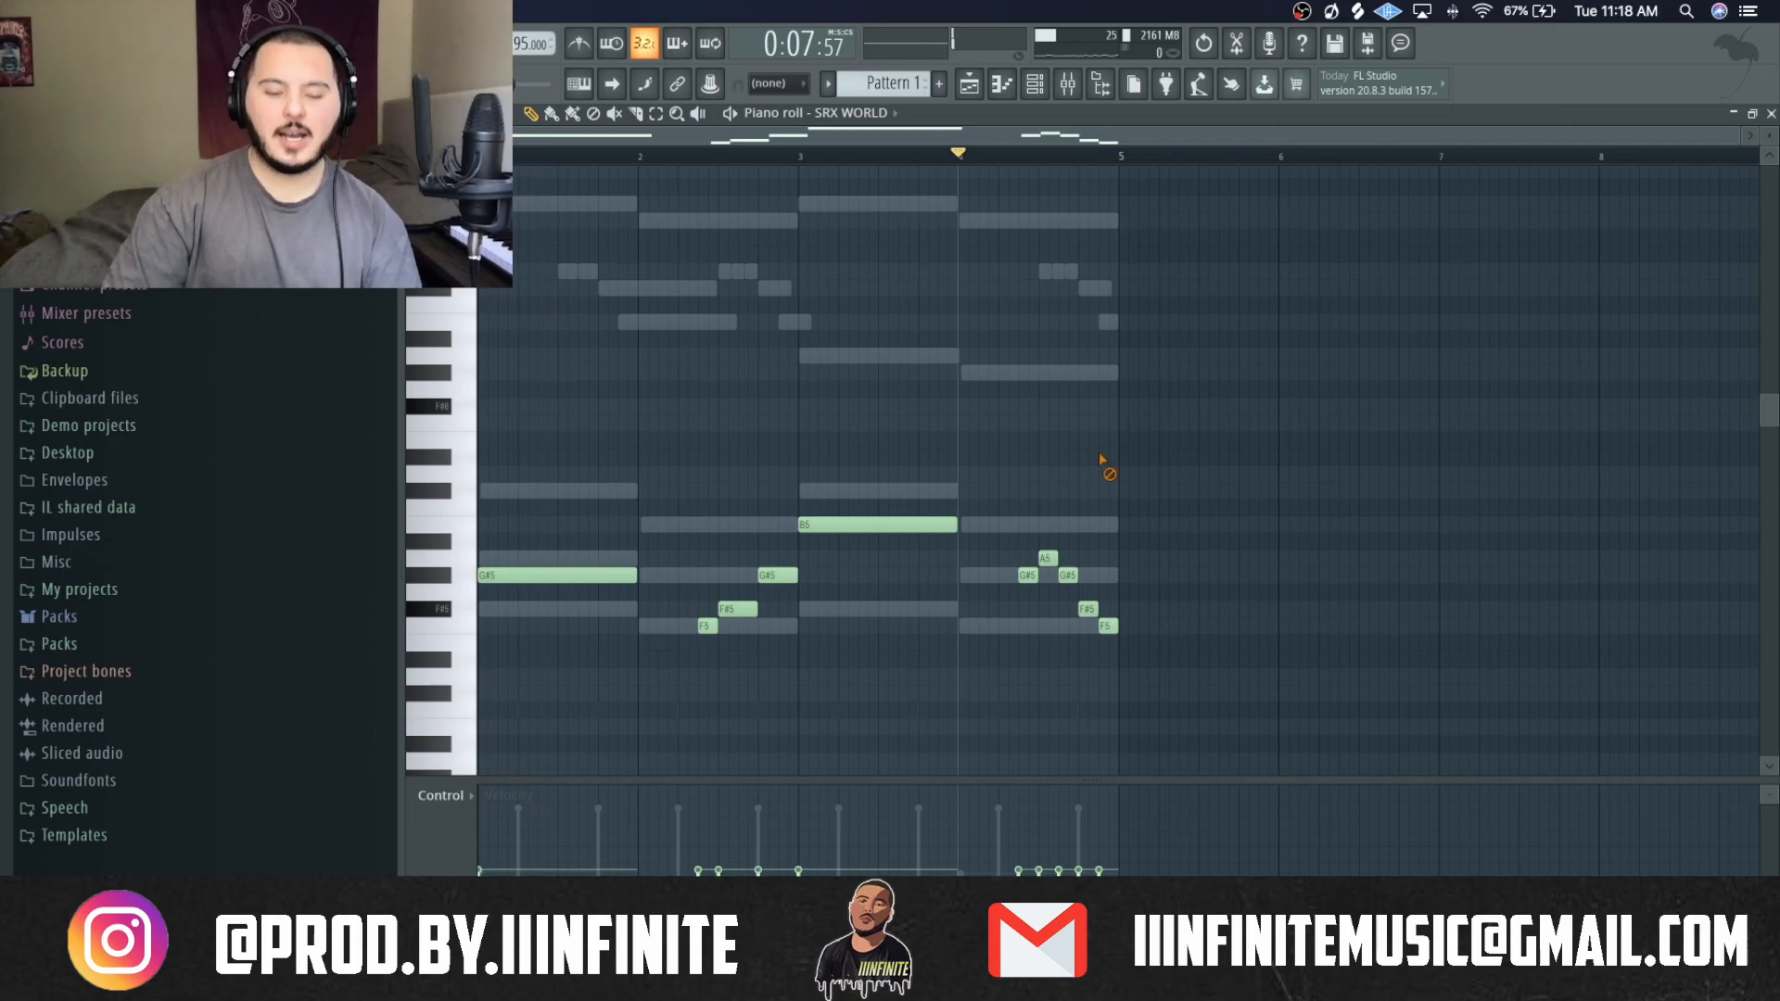
pyautogui.hotkey('alt', 'r')
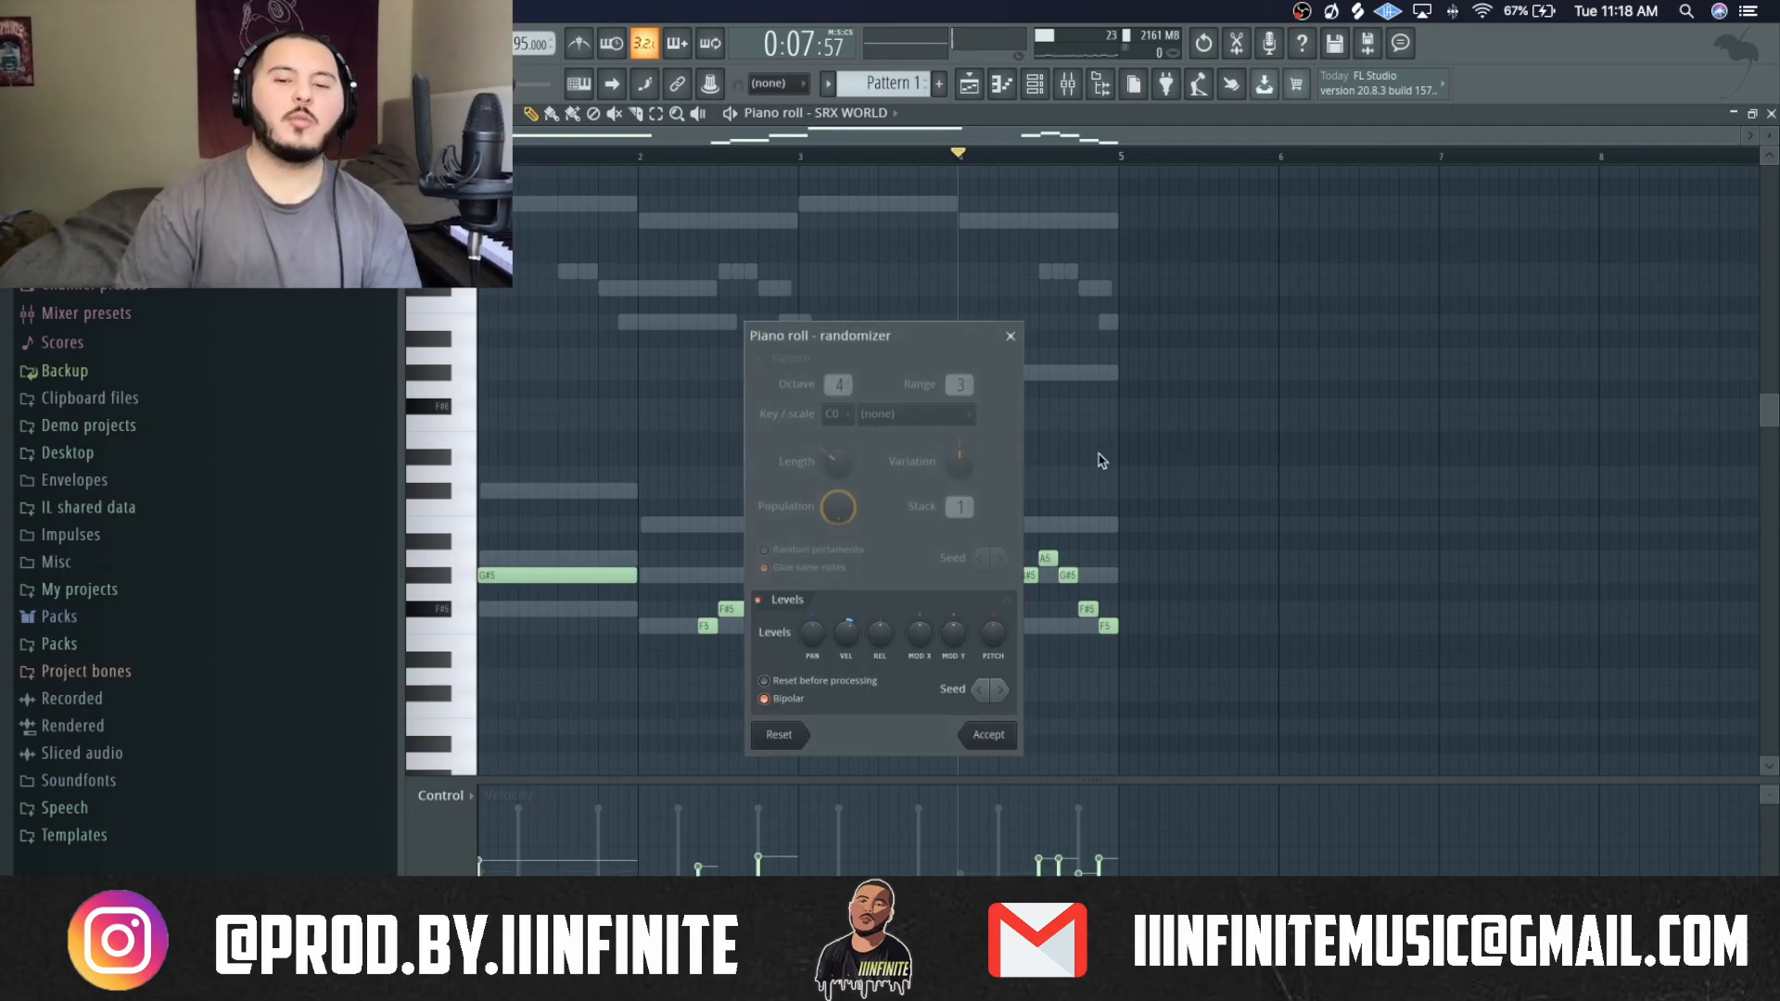
pyautogui.click(988, 734)
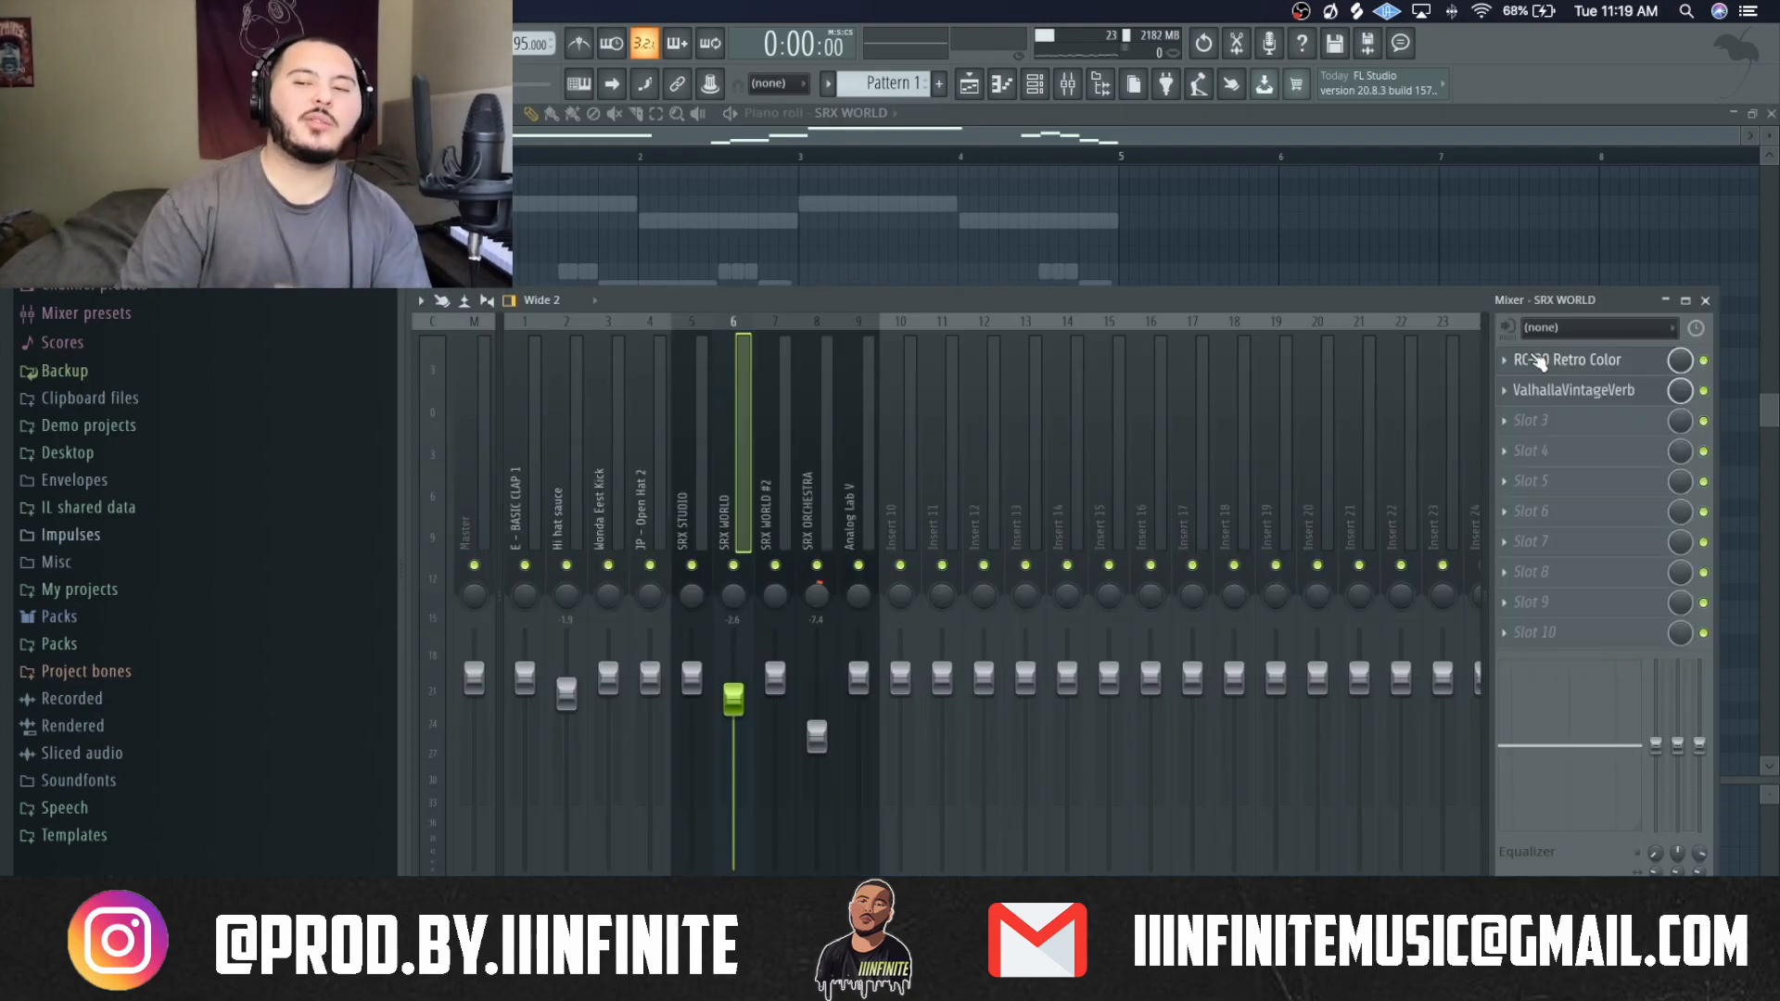
# Review RC-20 Retro Color on the SRX WORLD mixer track, and set the ValhallaVintageVerb mix to 26.5 %.
pyautogui.click(1537, 360)
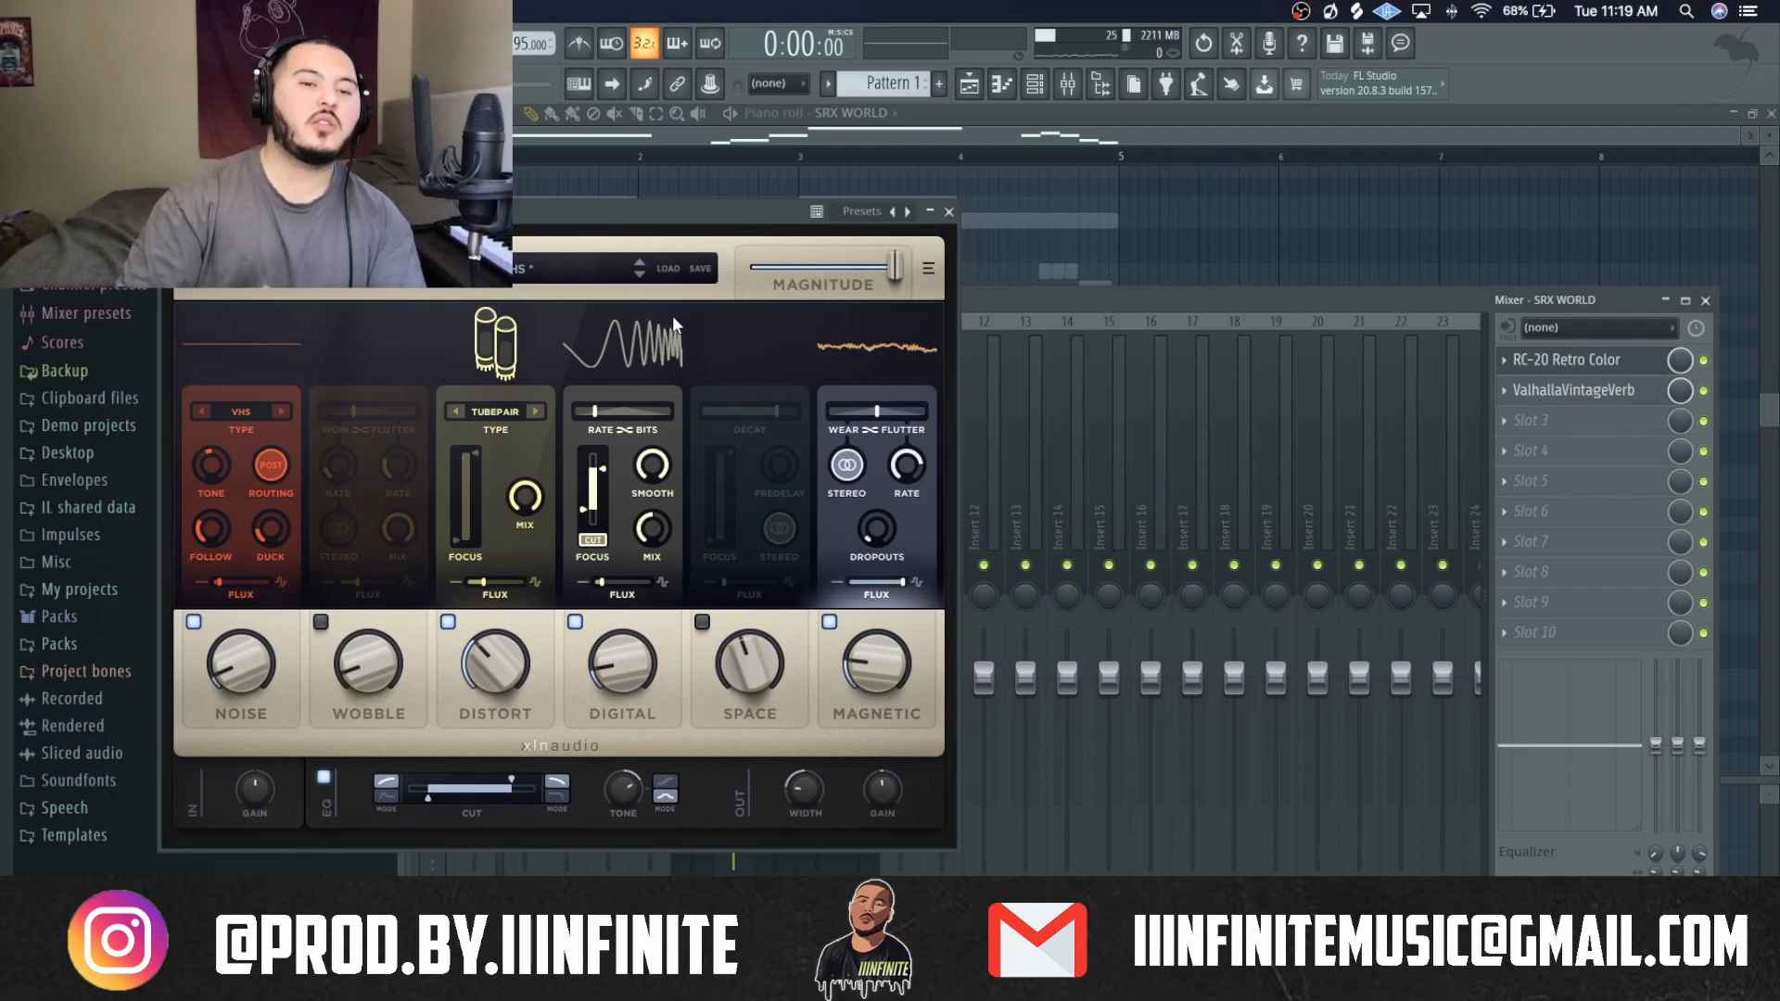
pyautogui.moveTo(581, 220); pyautogui.dragTo(1147, 202)
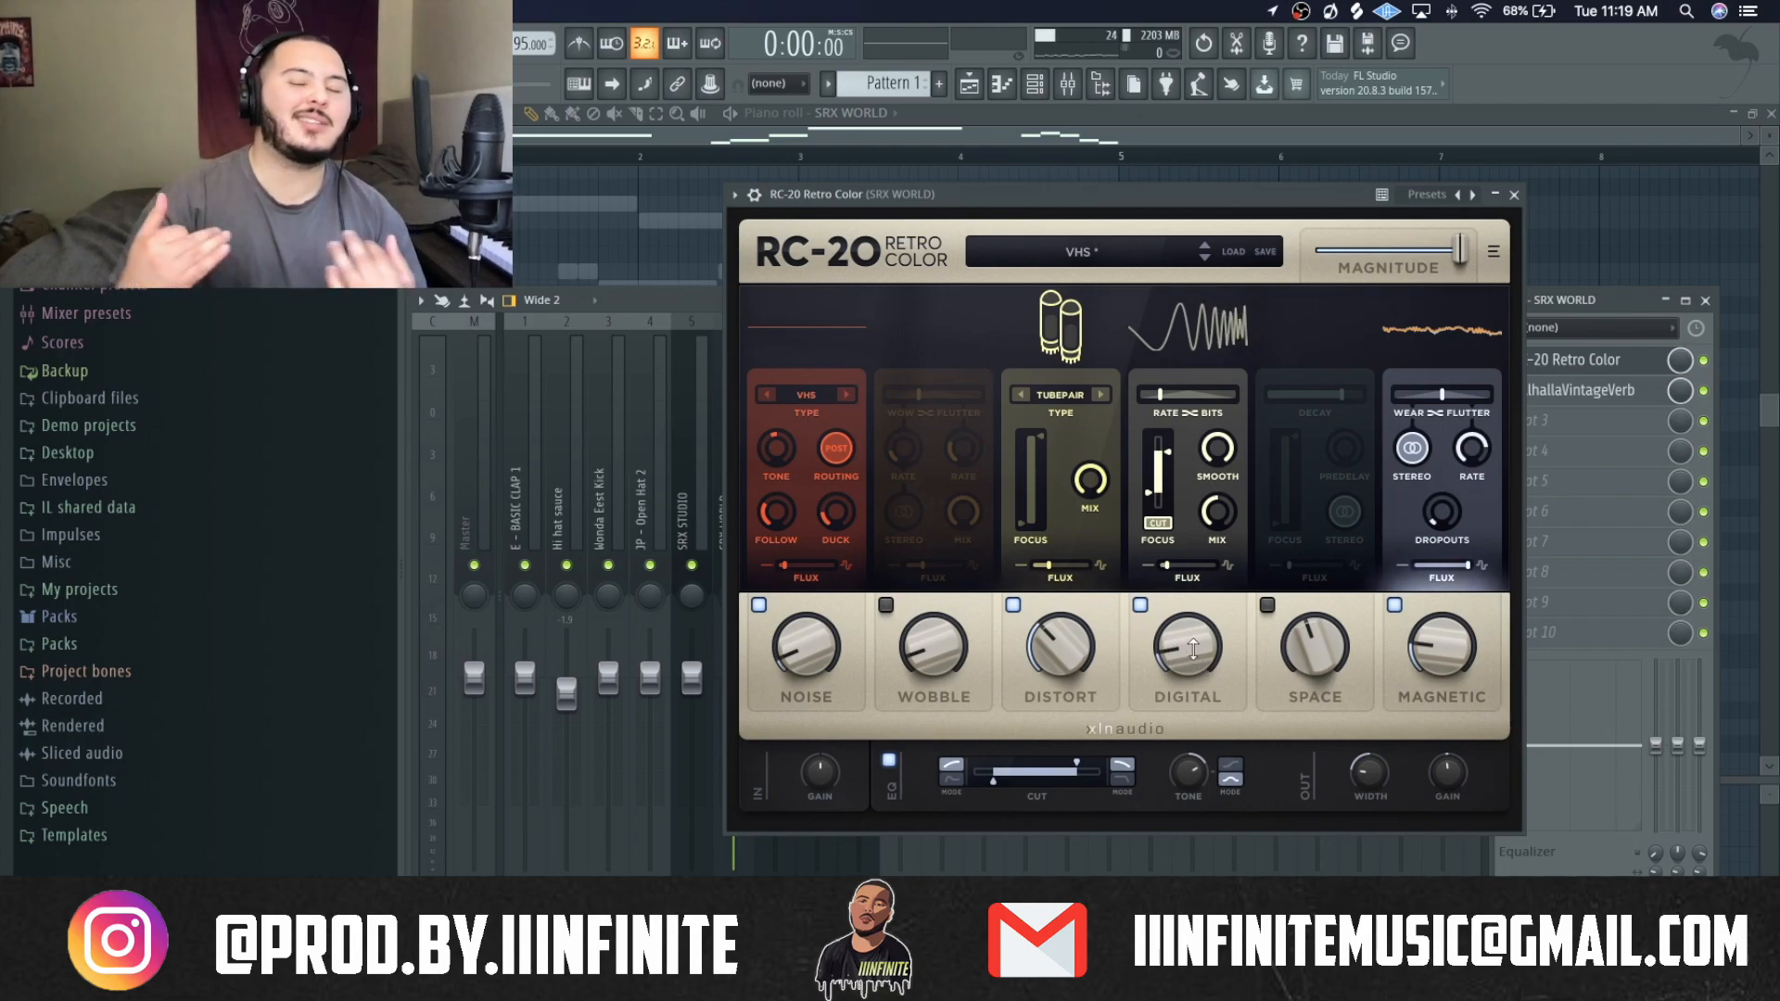
pyautogui.click(1544, 388)
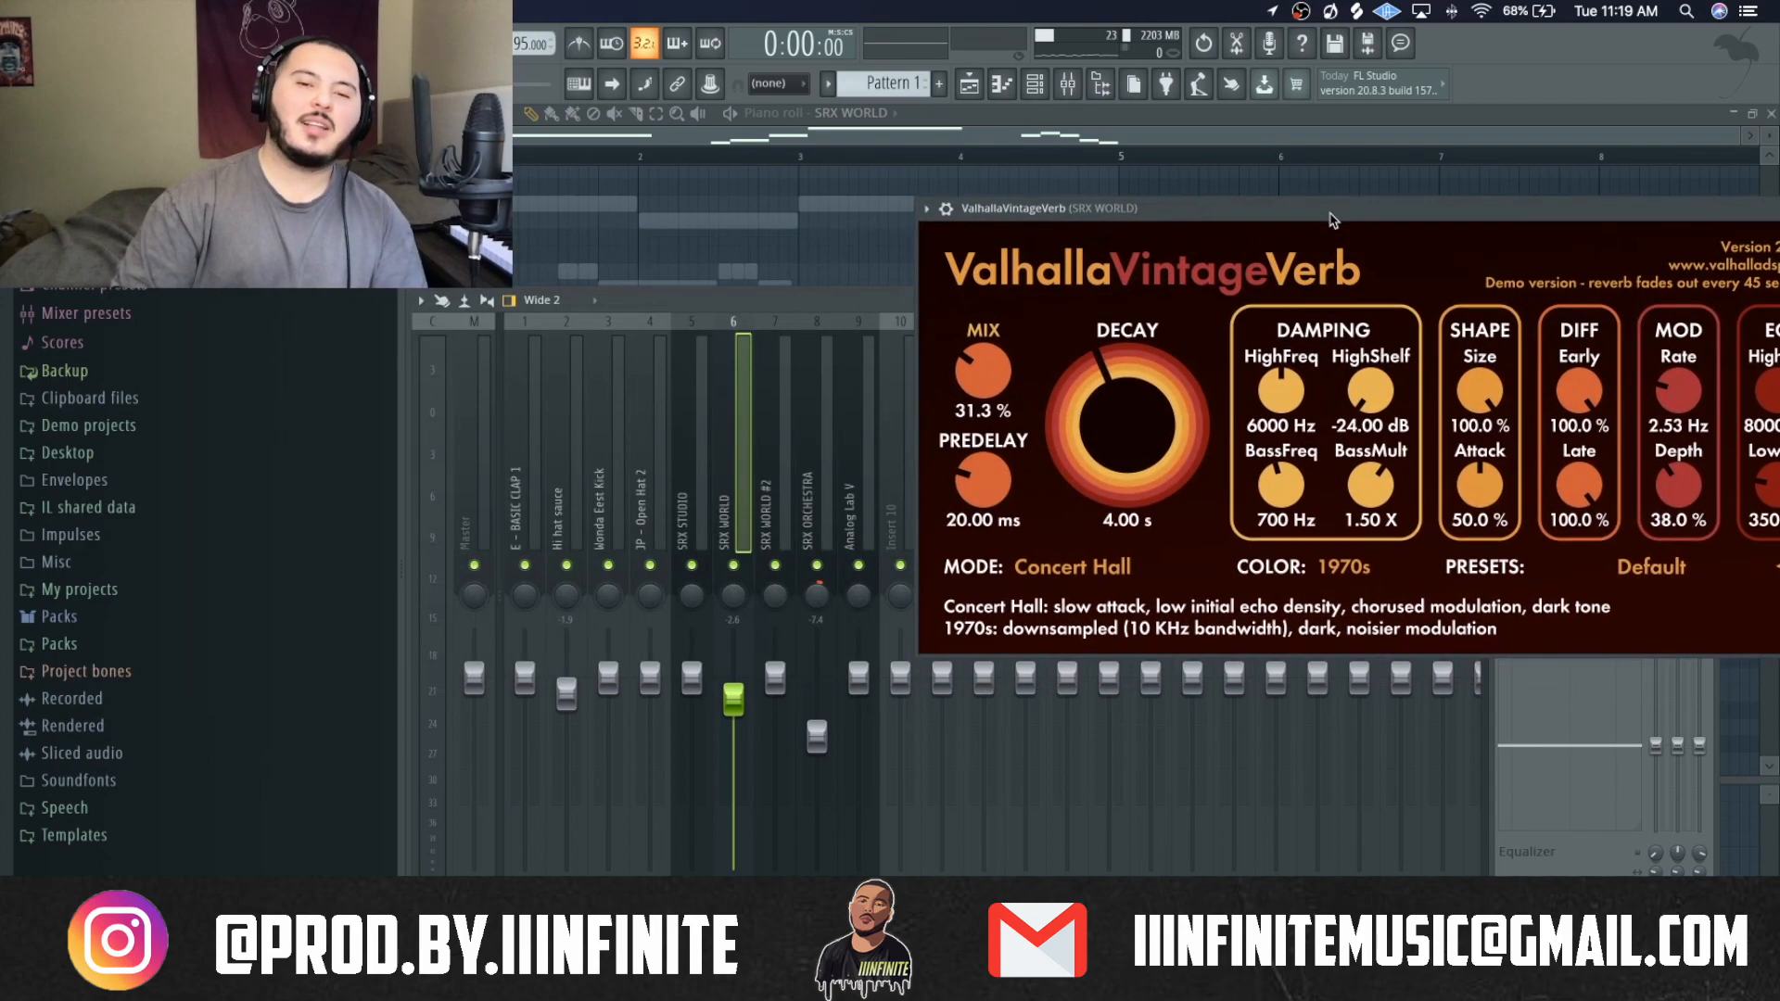
pyautogui.moveTo(964, 378); pyautogui.dragTo(969, 384)
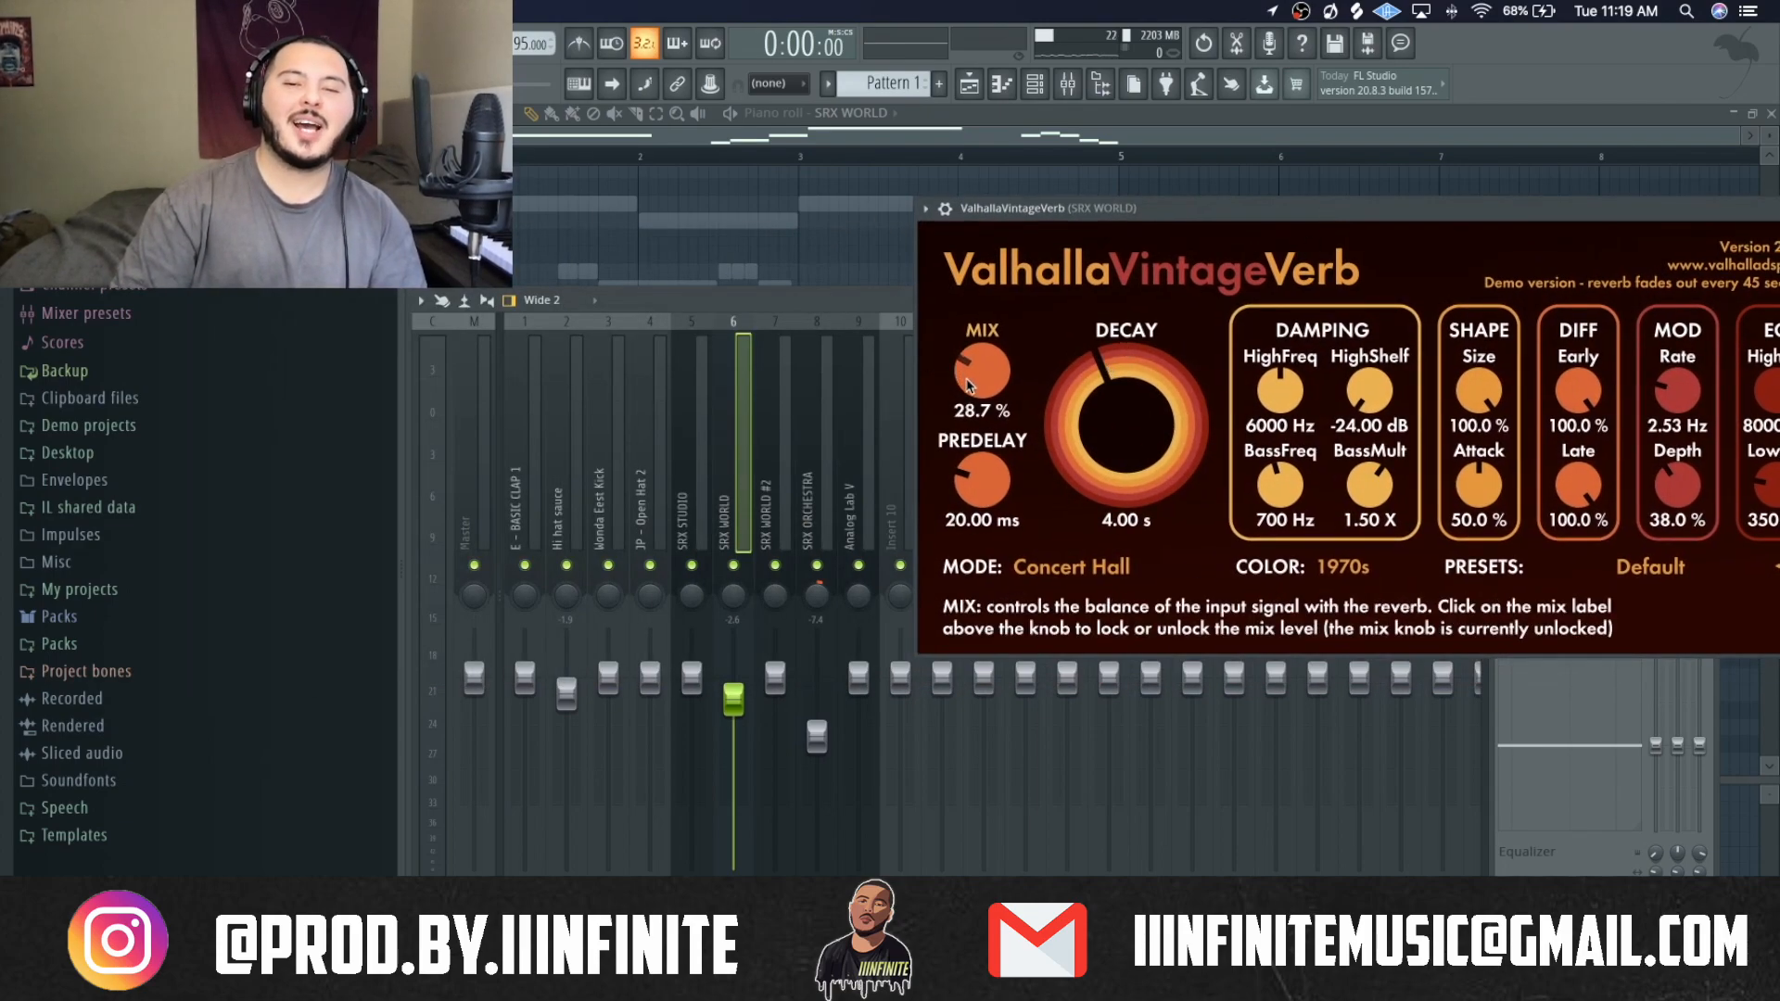
pyautogui.moveTo(1107, 225); pyautogui.dragTo(786, 225)
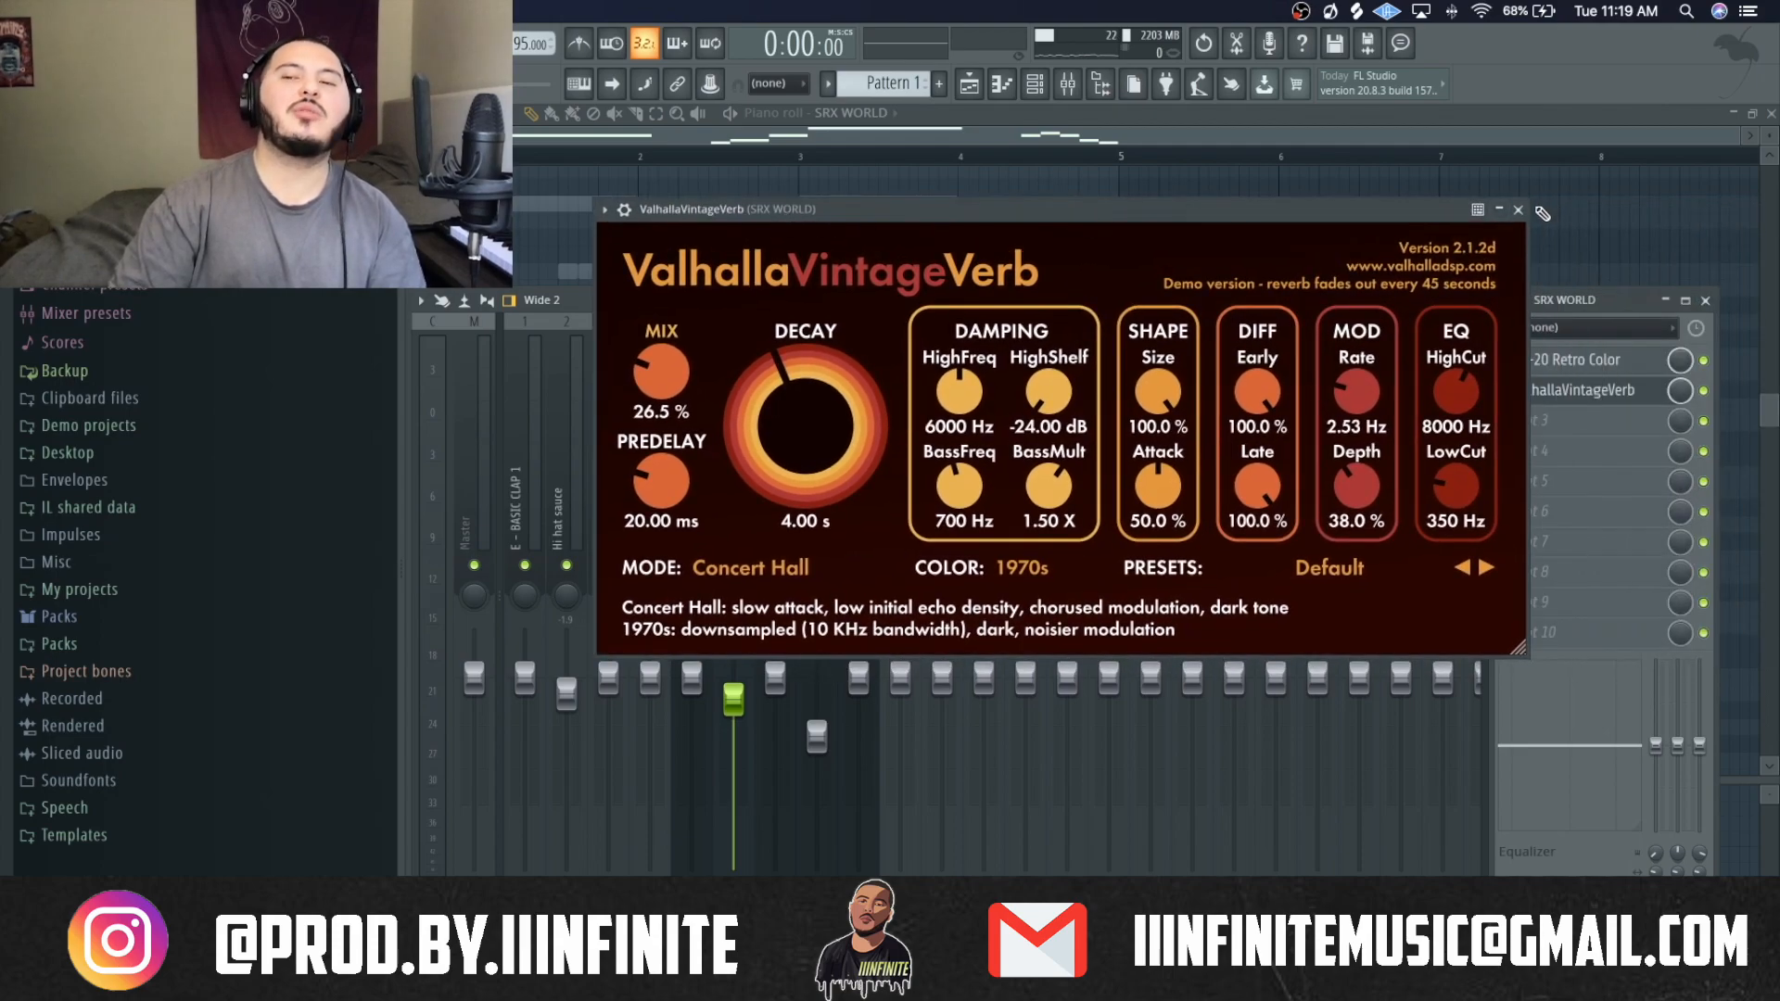
pyautogui.click(1519, 211)
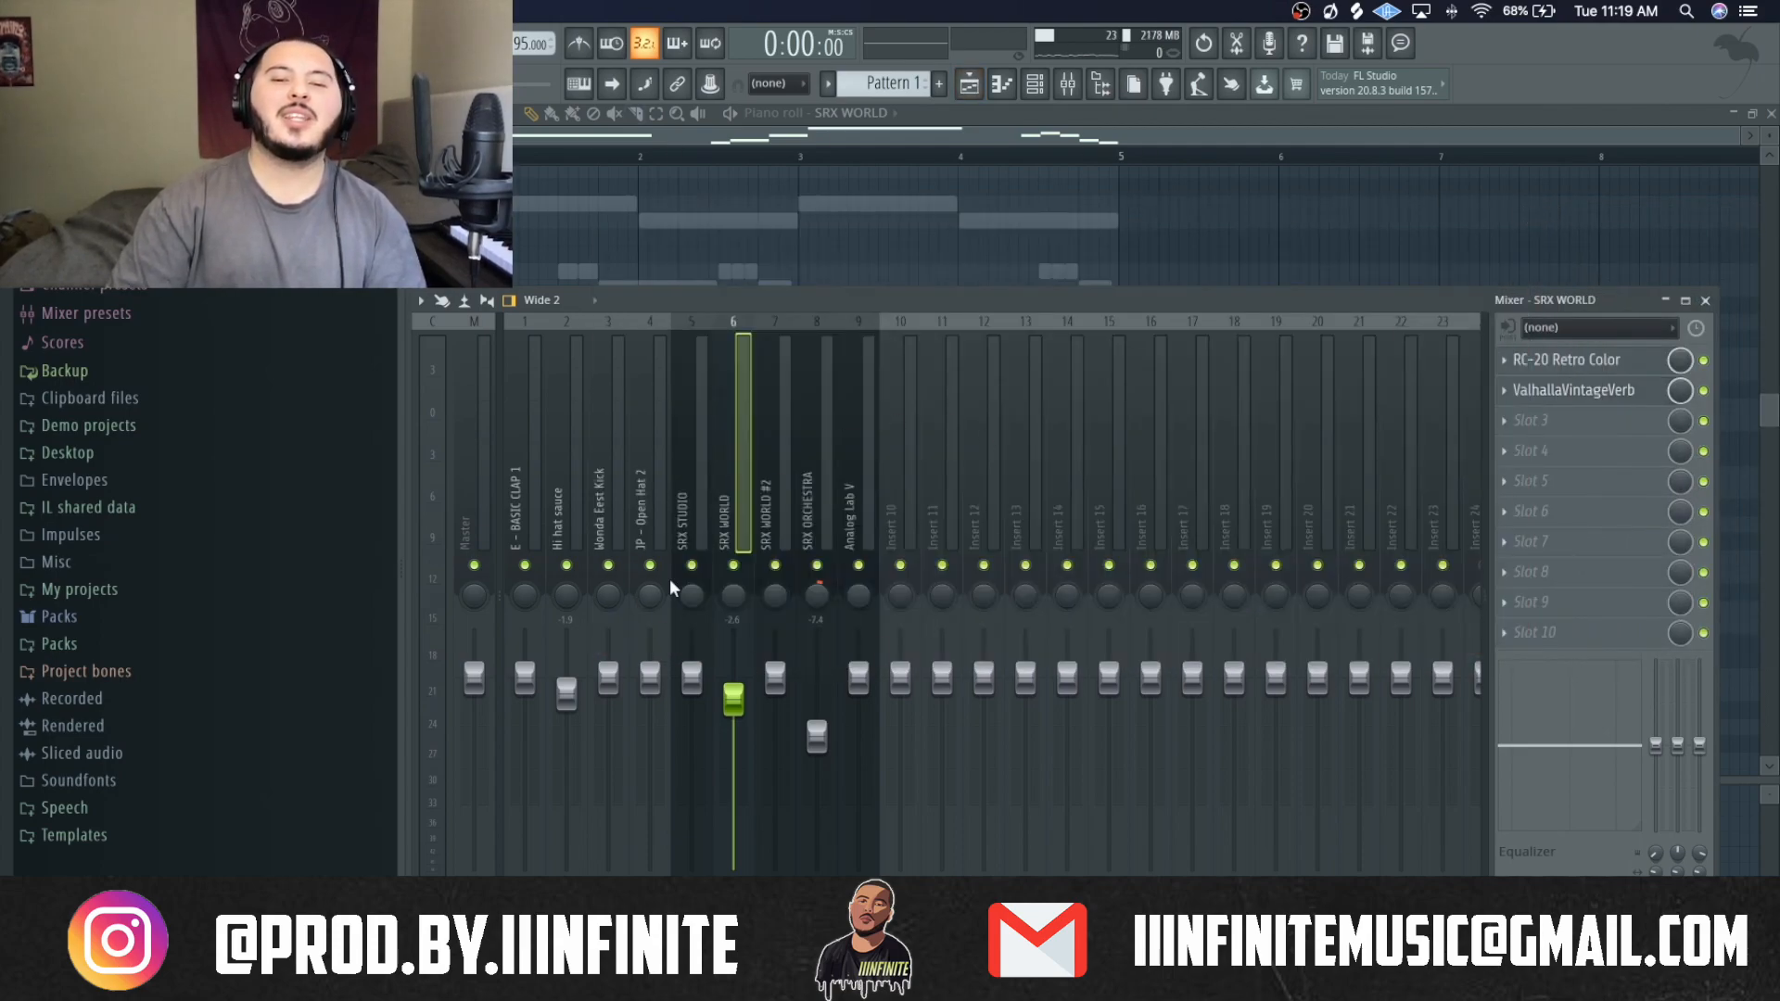
# Play back the guitar progression together with the SRX WORLD line and its effects.
pyautogui.press('space')
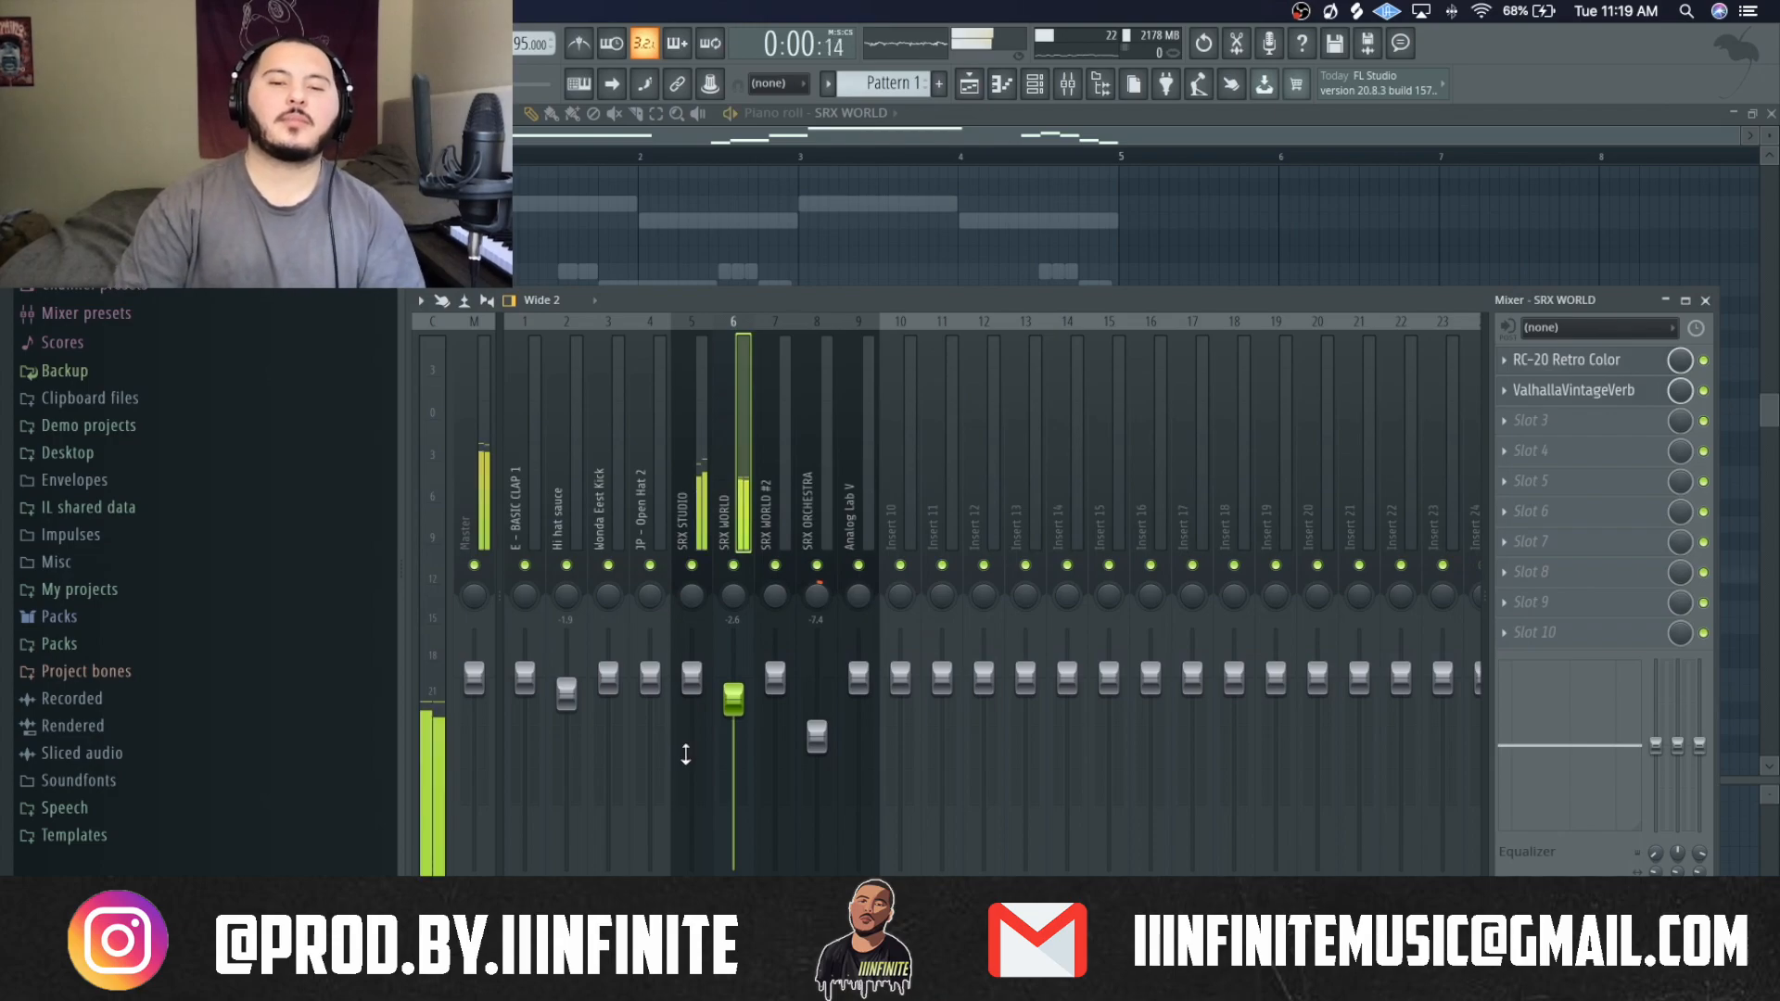
pyautogui.rightClick(852, 239)
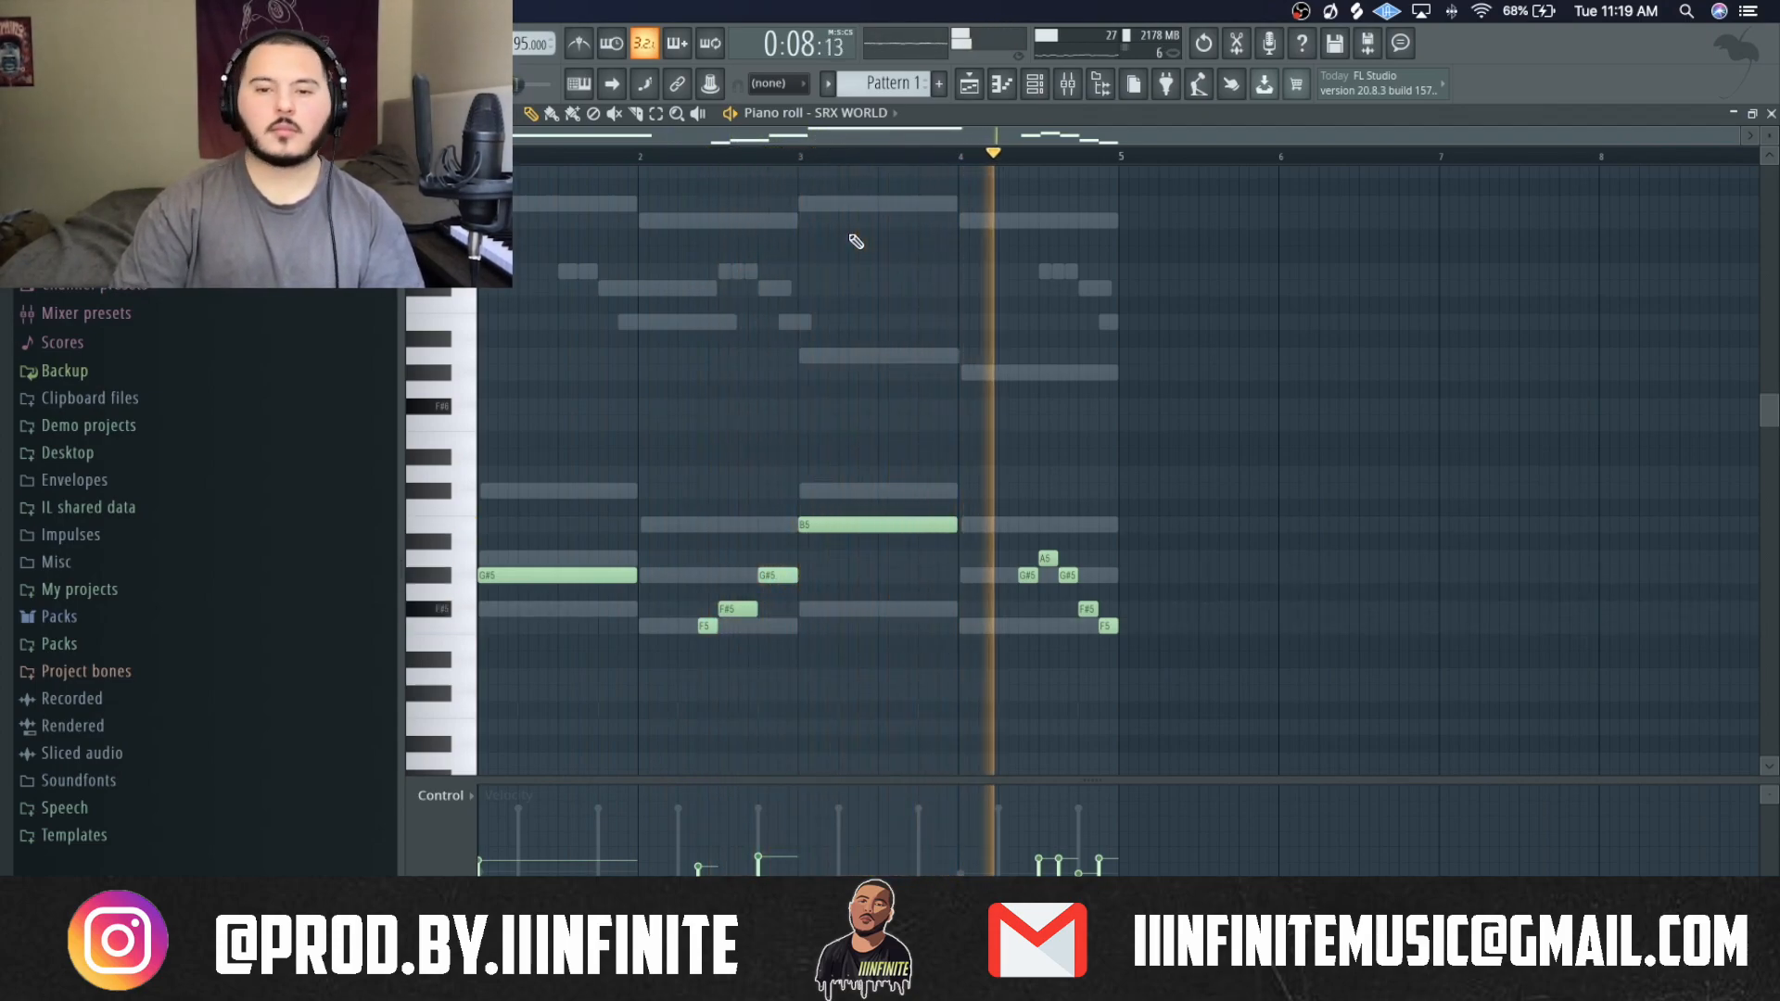
pyautogui.press('space')
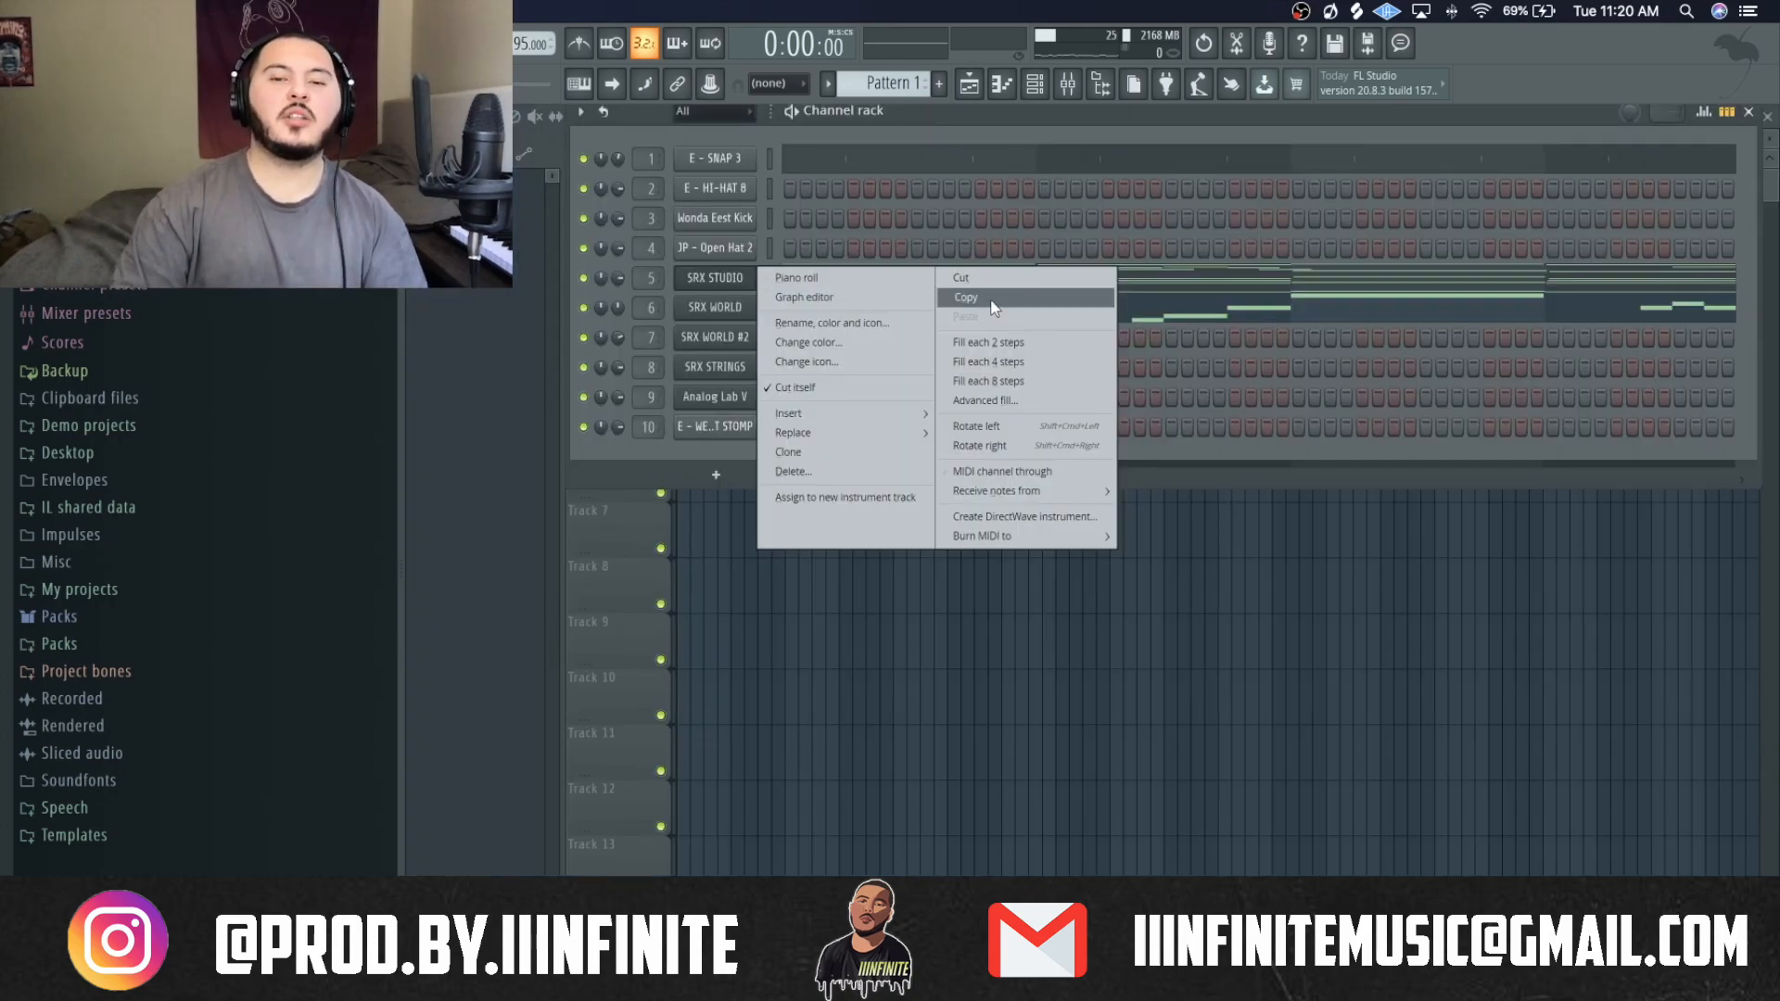
# Copy the SRX STUDIO notes into the Analog Lab V channel and open its piano roll.
pyautogui.click(990, 300)
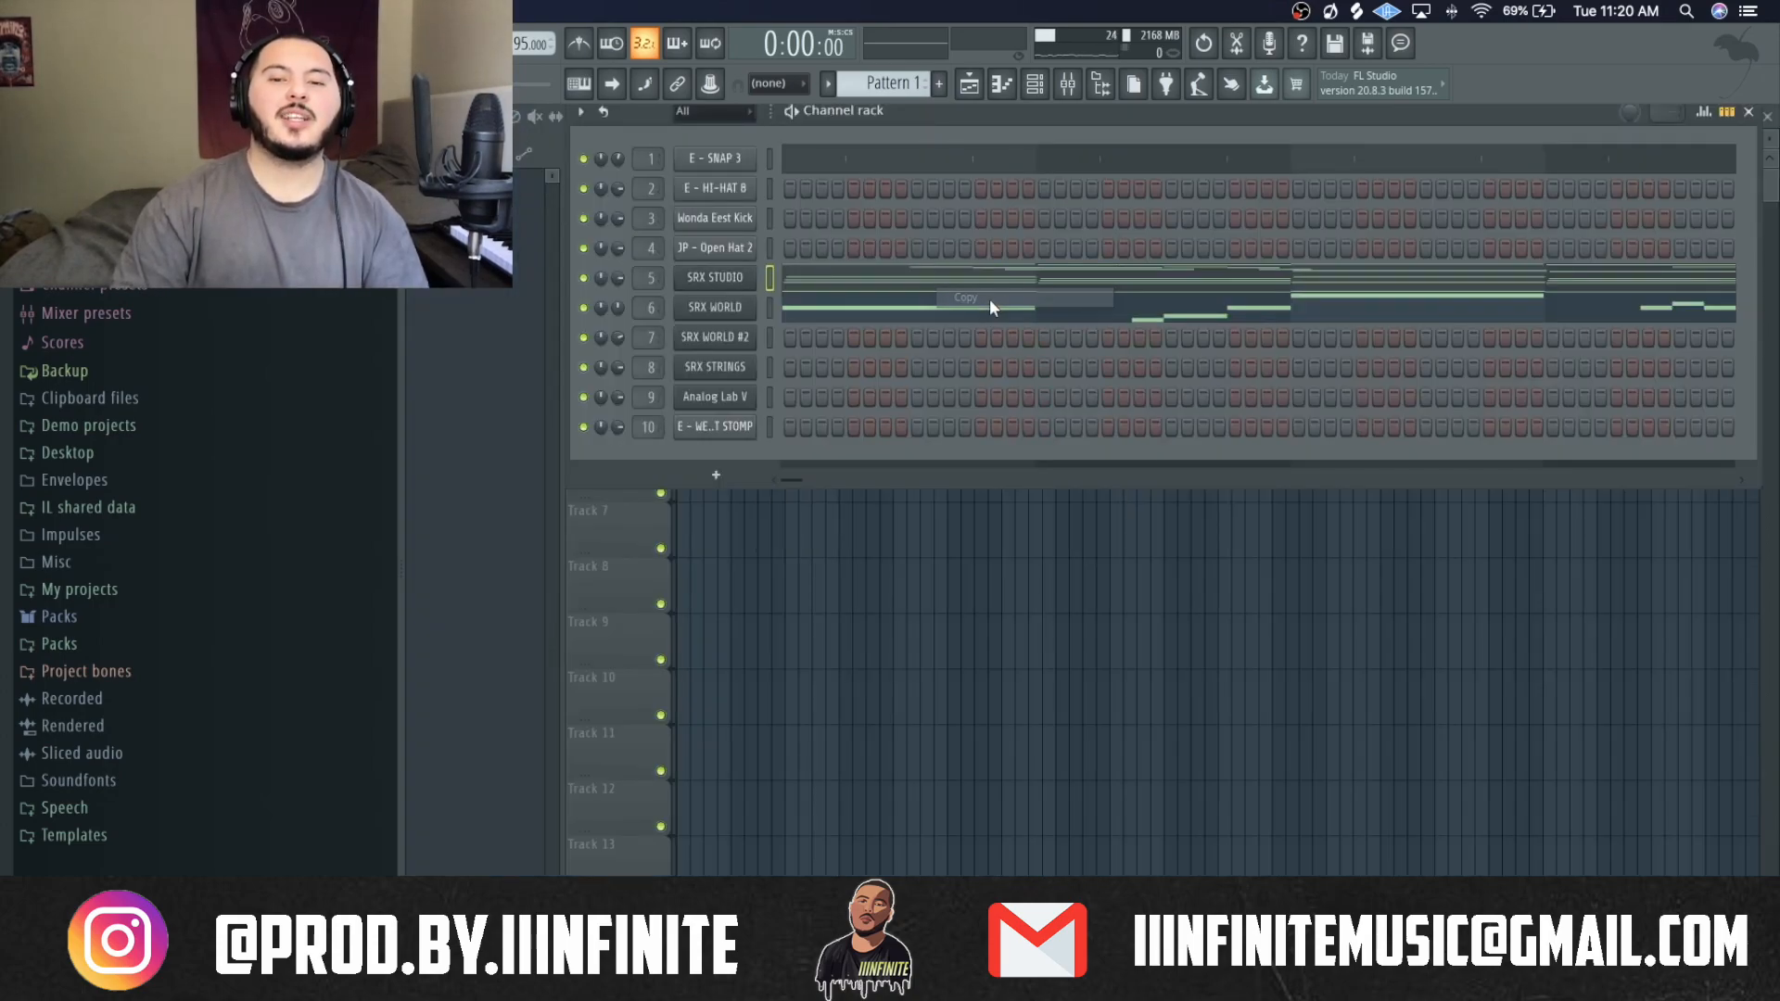
pyautogui.rightClick(745, 404)
pyautogui.moveTo(943, 441)
pyautogui.click(998, 441)
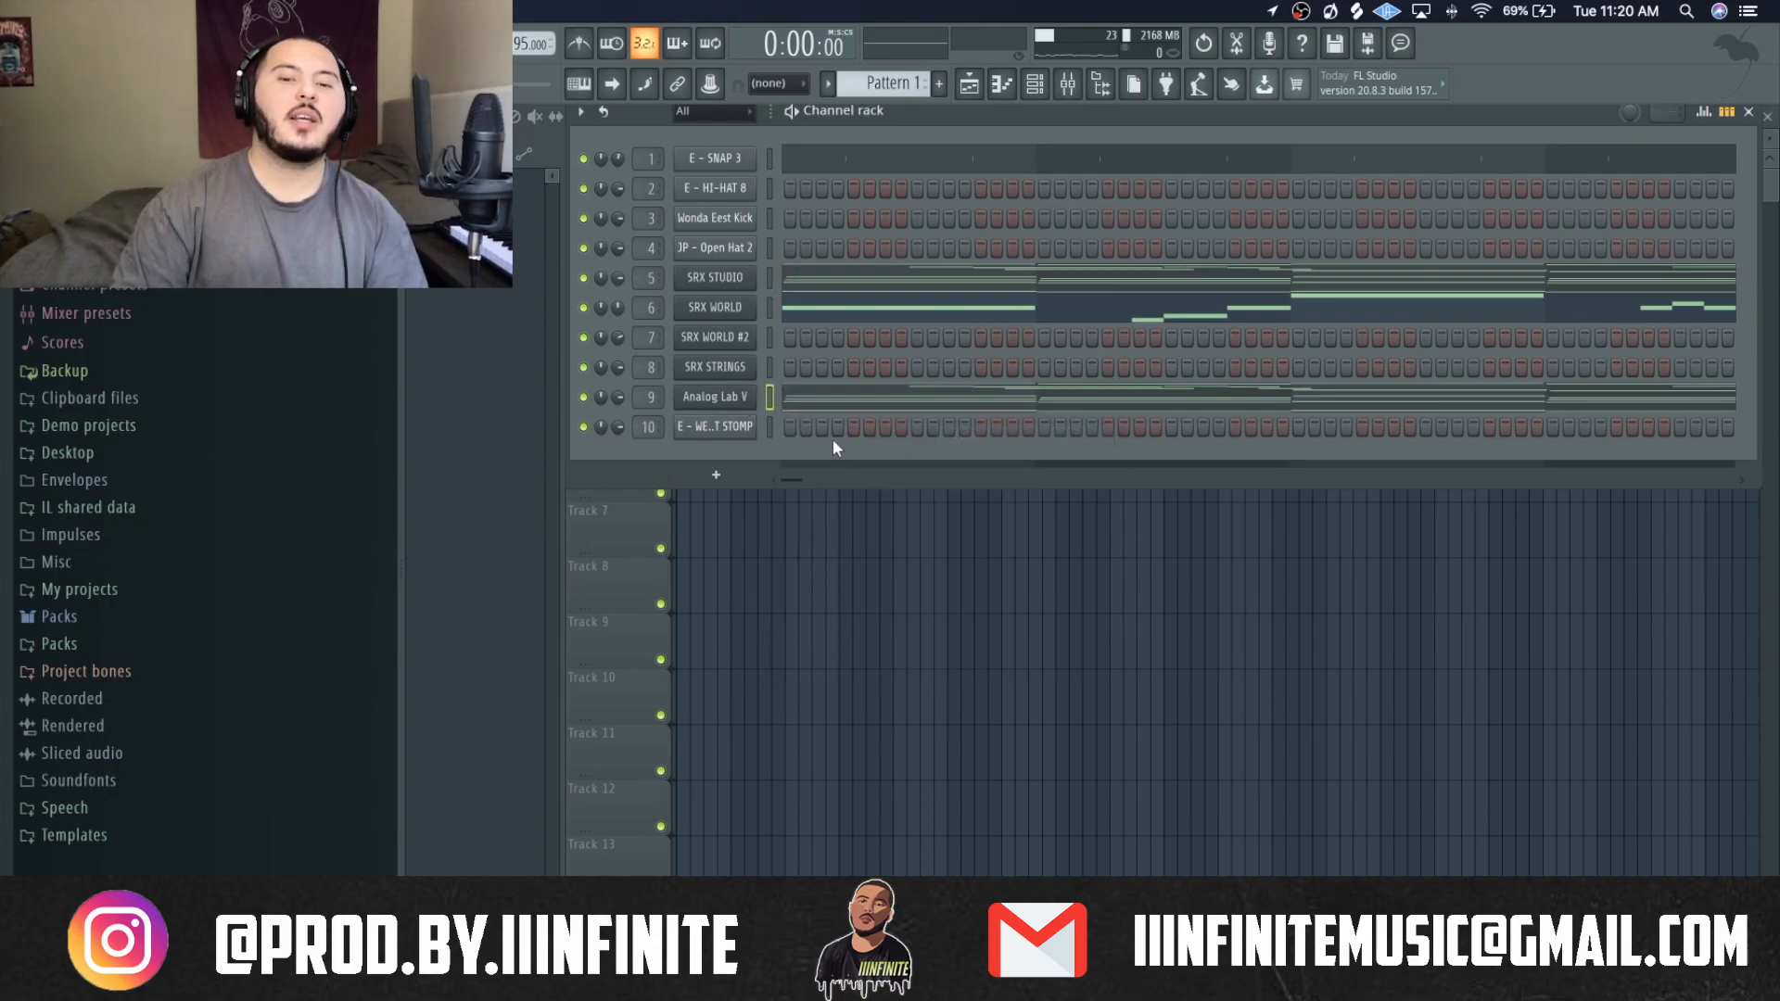
pyautogui.click(856, 405)
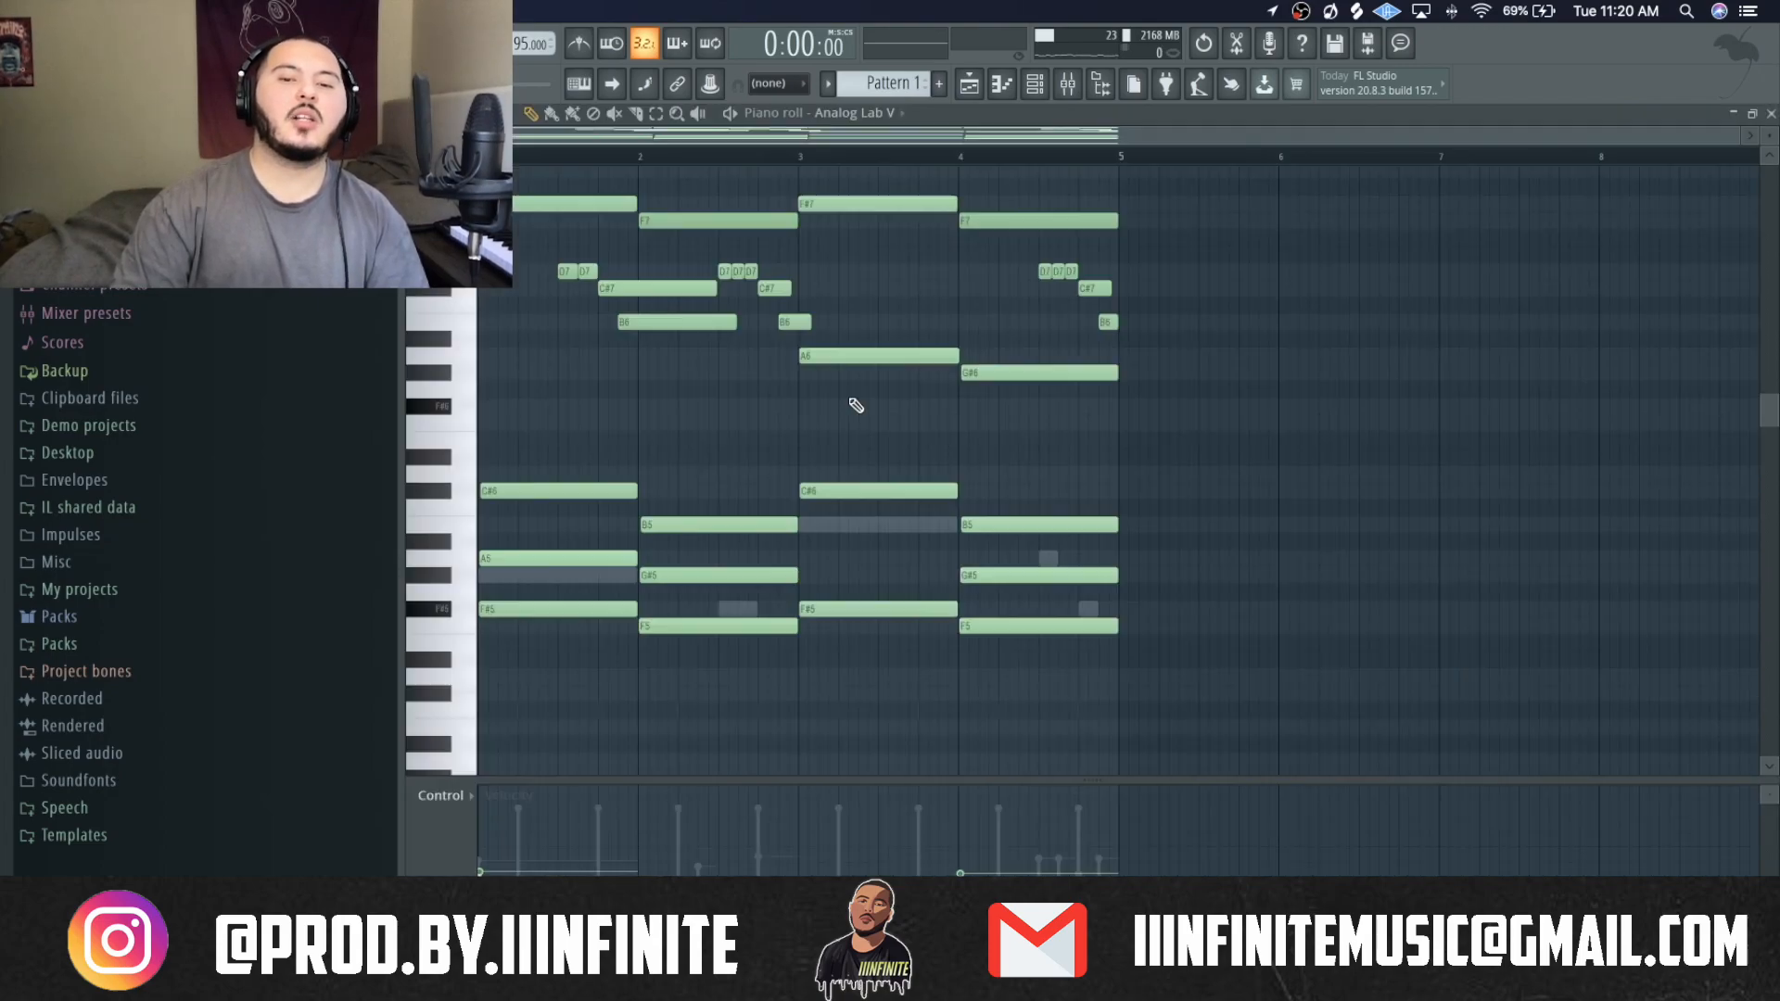
# Check the Baby Angelic preset in the Analog Lab V instrument and return to its piano roll.
pyautogui.click(1037, 93)
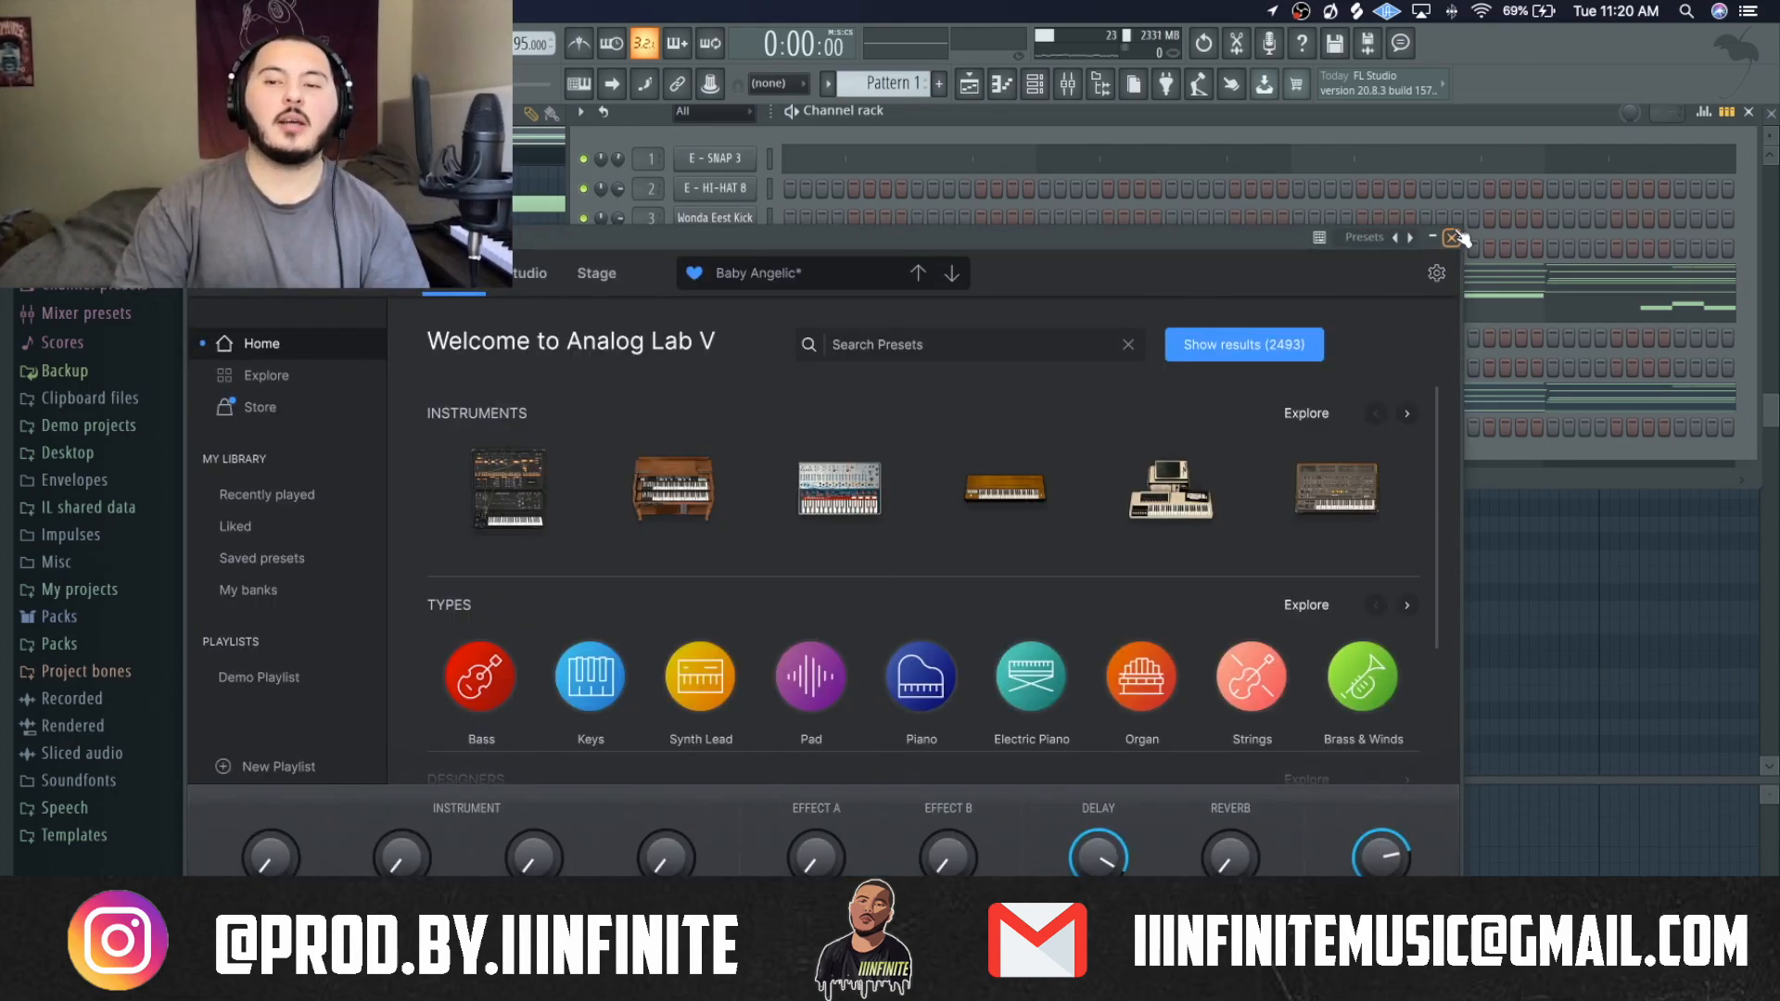
pyautogui.click(1454, 238)
pyautogui.click(824, 396)
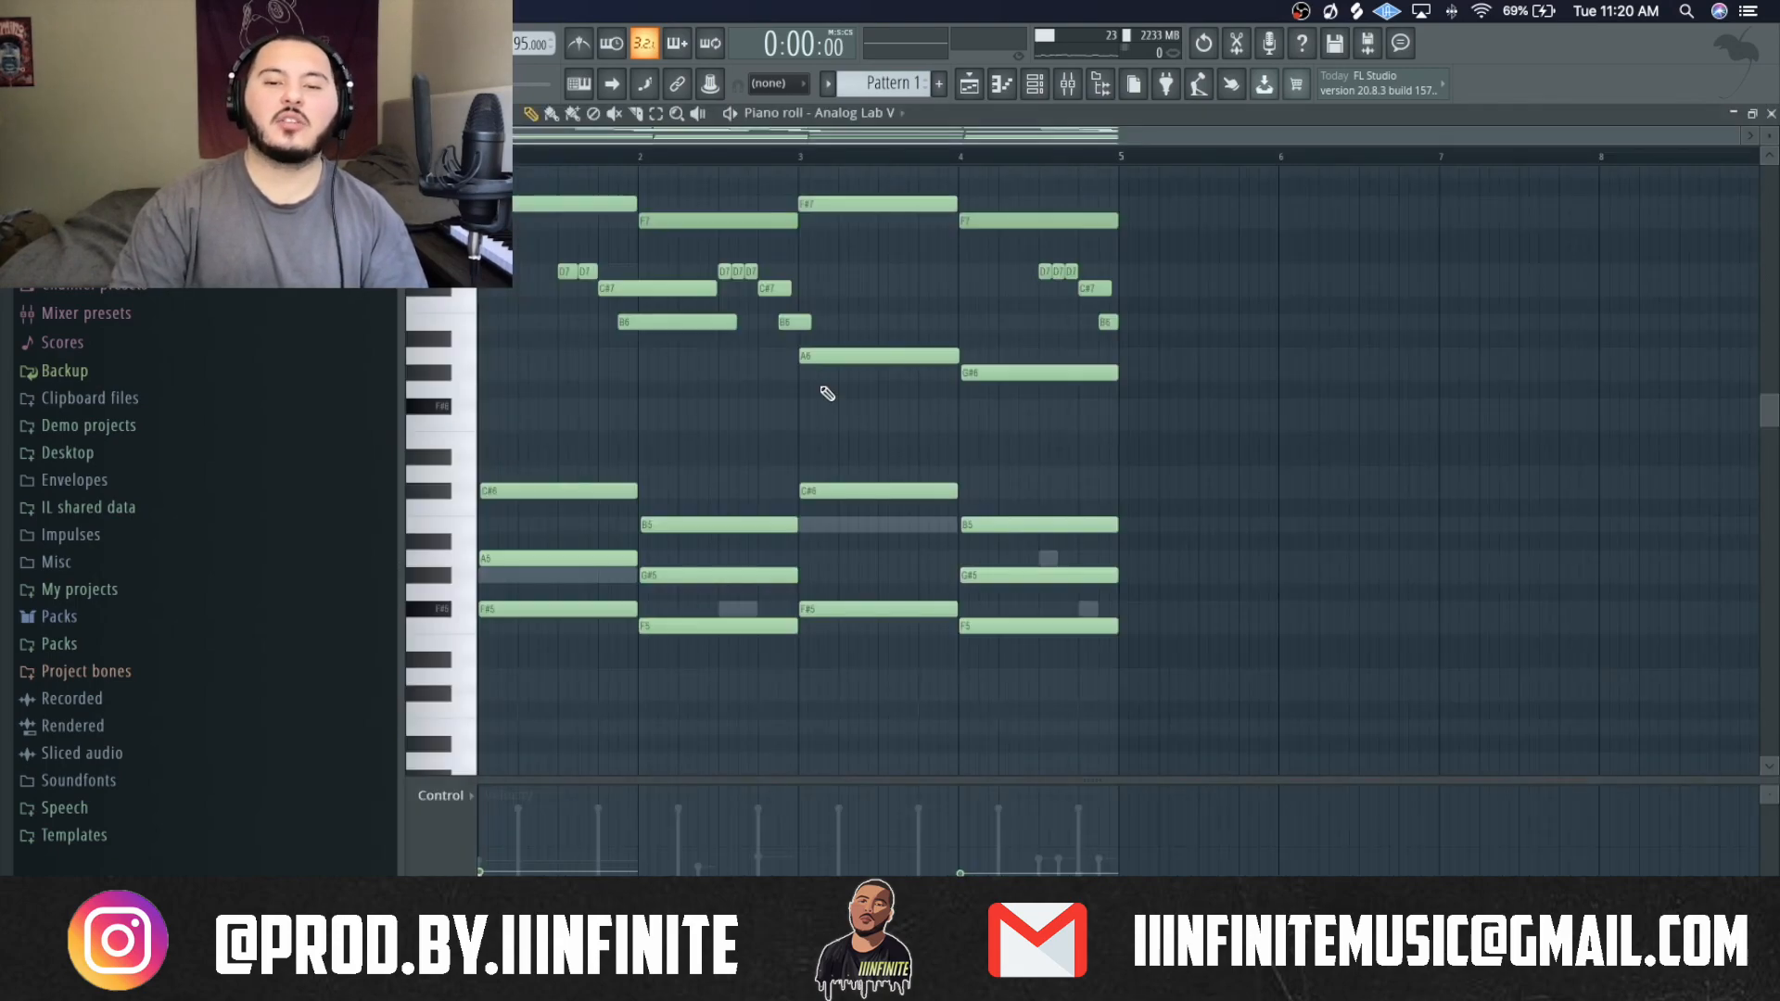
# Delete the G#6 in bar 4 and all the high melody notes above the A6 from the Analog Lab V part.
pyautogui.rightClick(1081, 374)
pyautogui.moveTo(1120, 343); pyautogui.dragTo(484, 162)
pyautogui.press('Delete')
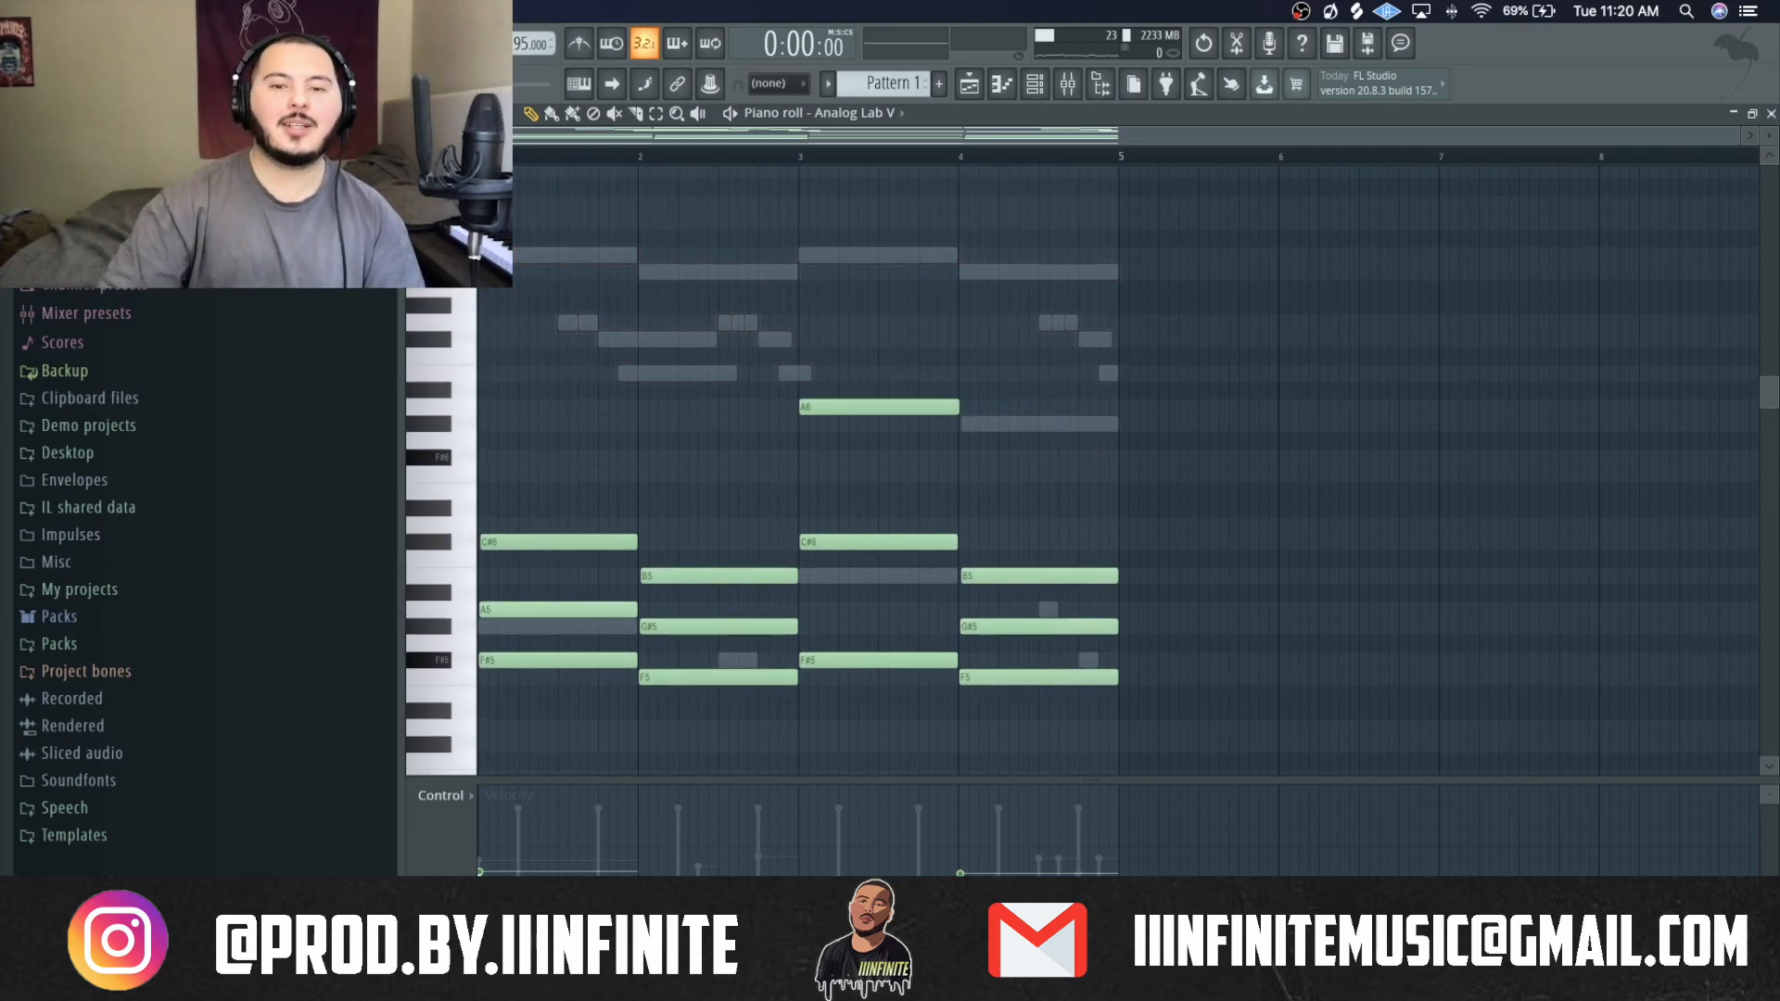
# Lower all remaining Analog Lab V notes by one octave, and delete any notes beneath the F4 and F#4 chord roots.
pyautogui.moveTo(507, 299); pyautogui.dragTo(1148, 576)
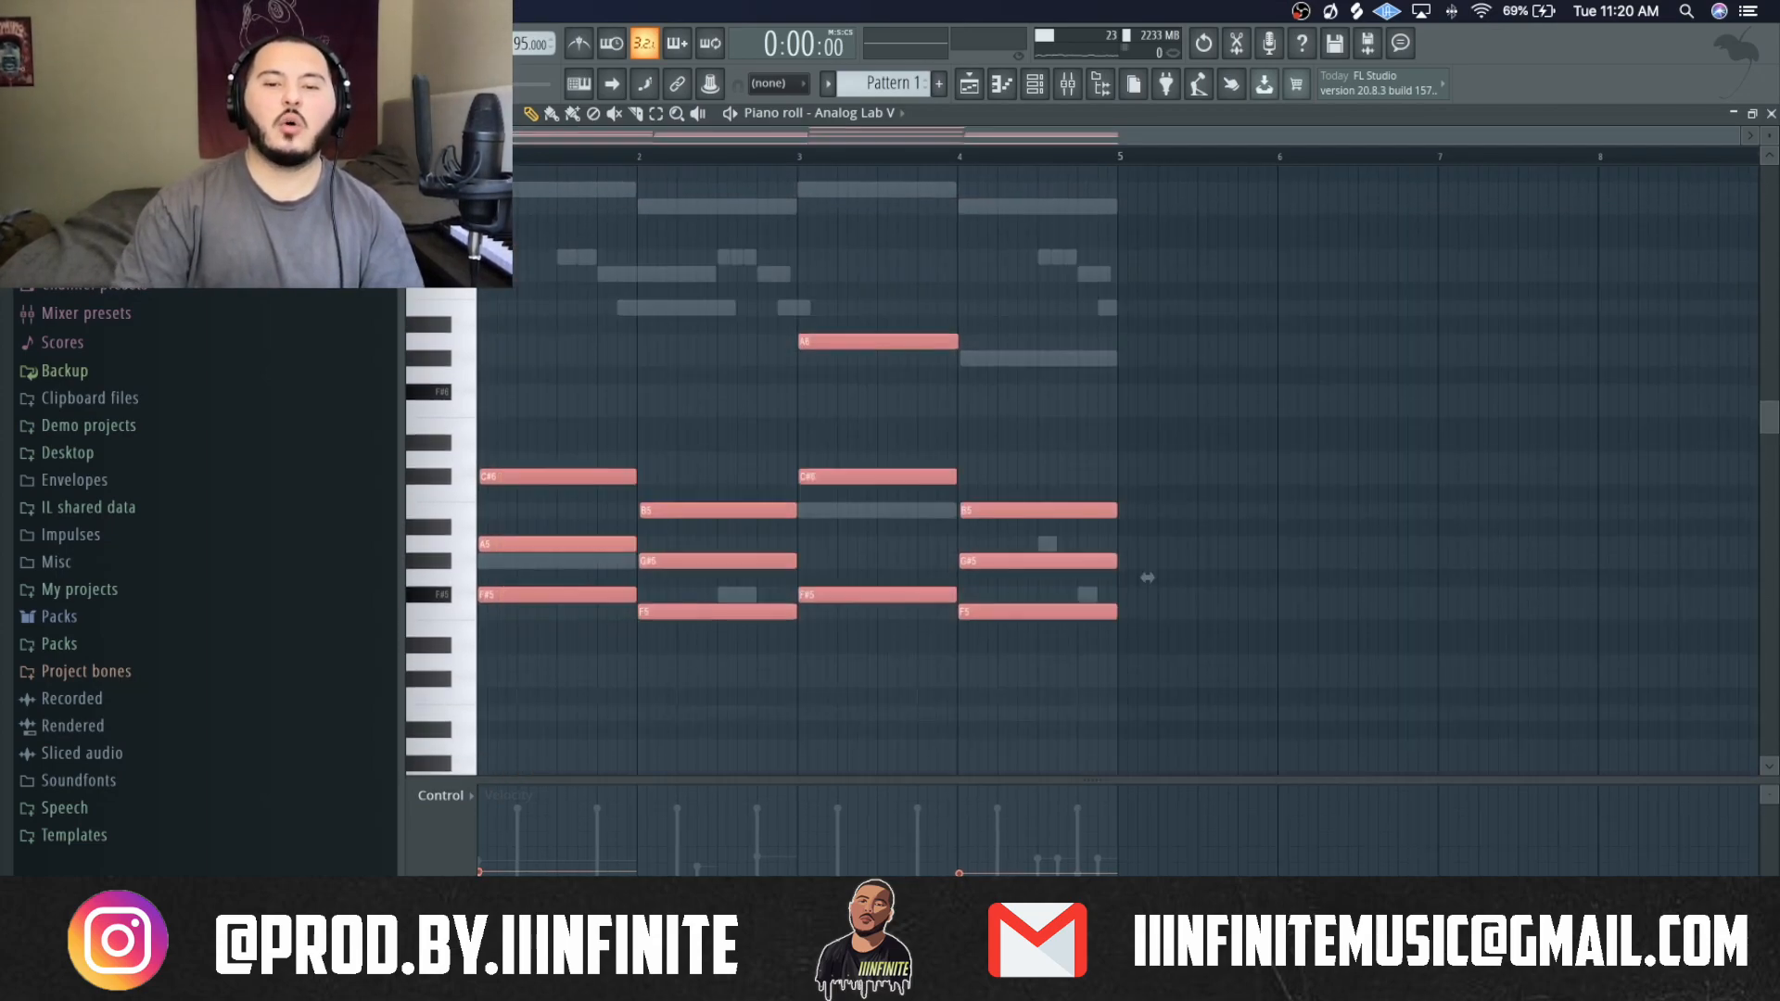
pyautogui.keyDown('ctrl'); pyautogui.click(1520, 561); pyautogui.keyUp('ctrl')
pyautogui.hotkey('ctrl', 'Down')
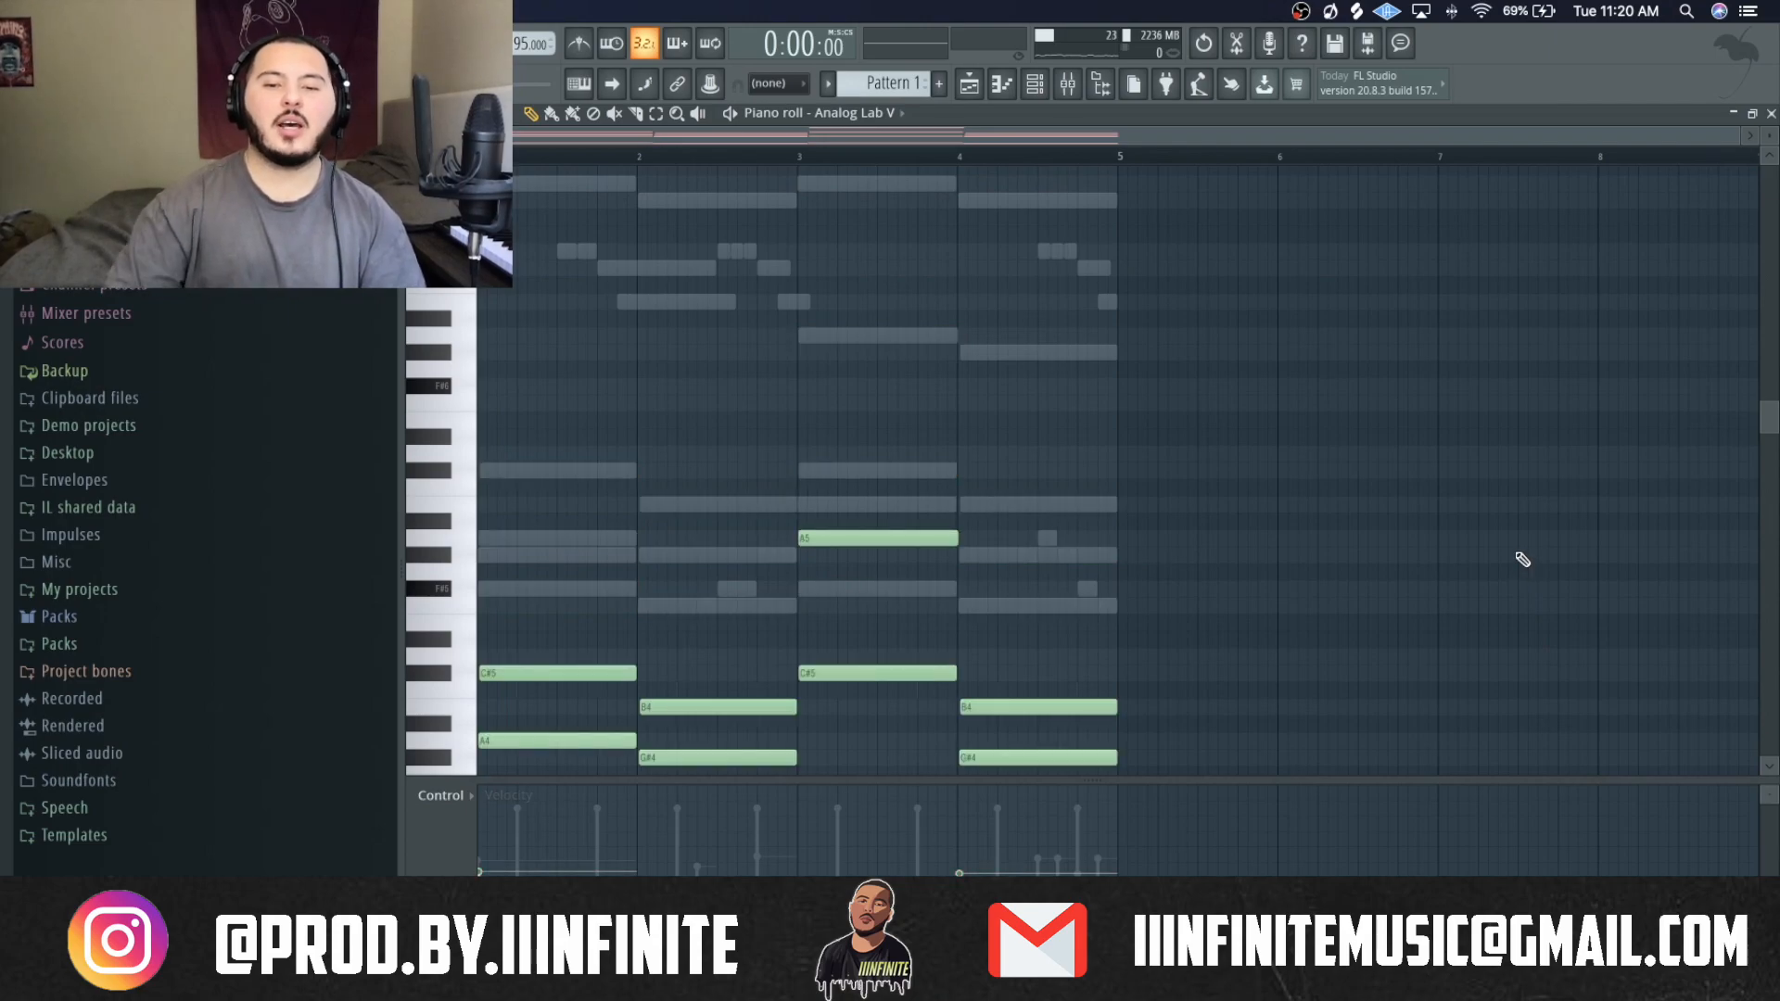
pyautogui.scroll(-5, 1521, 558)
pyautogui.moveTo(1251, 623); pyautogui.dragTo(556, 524)
pyautogui.press('Delete')
pyautogui.scroll(2, 1168, 287)
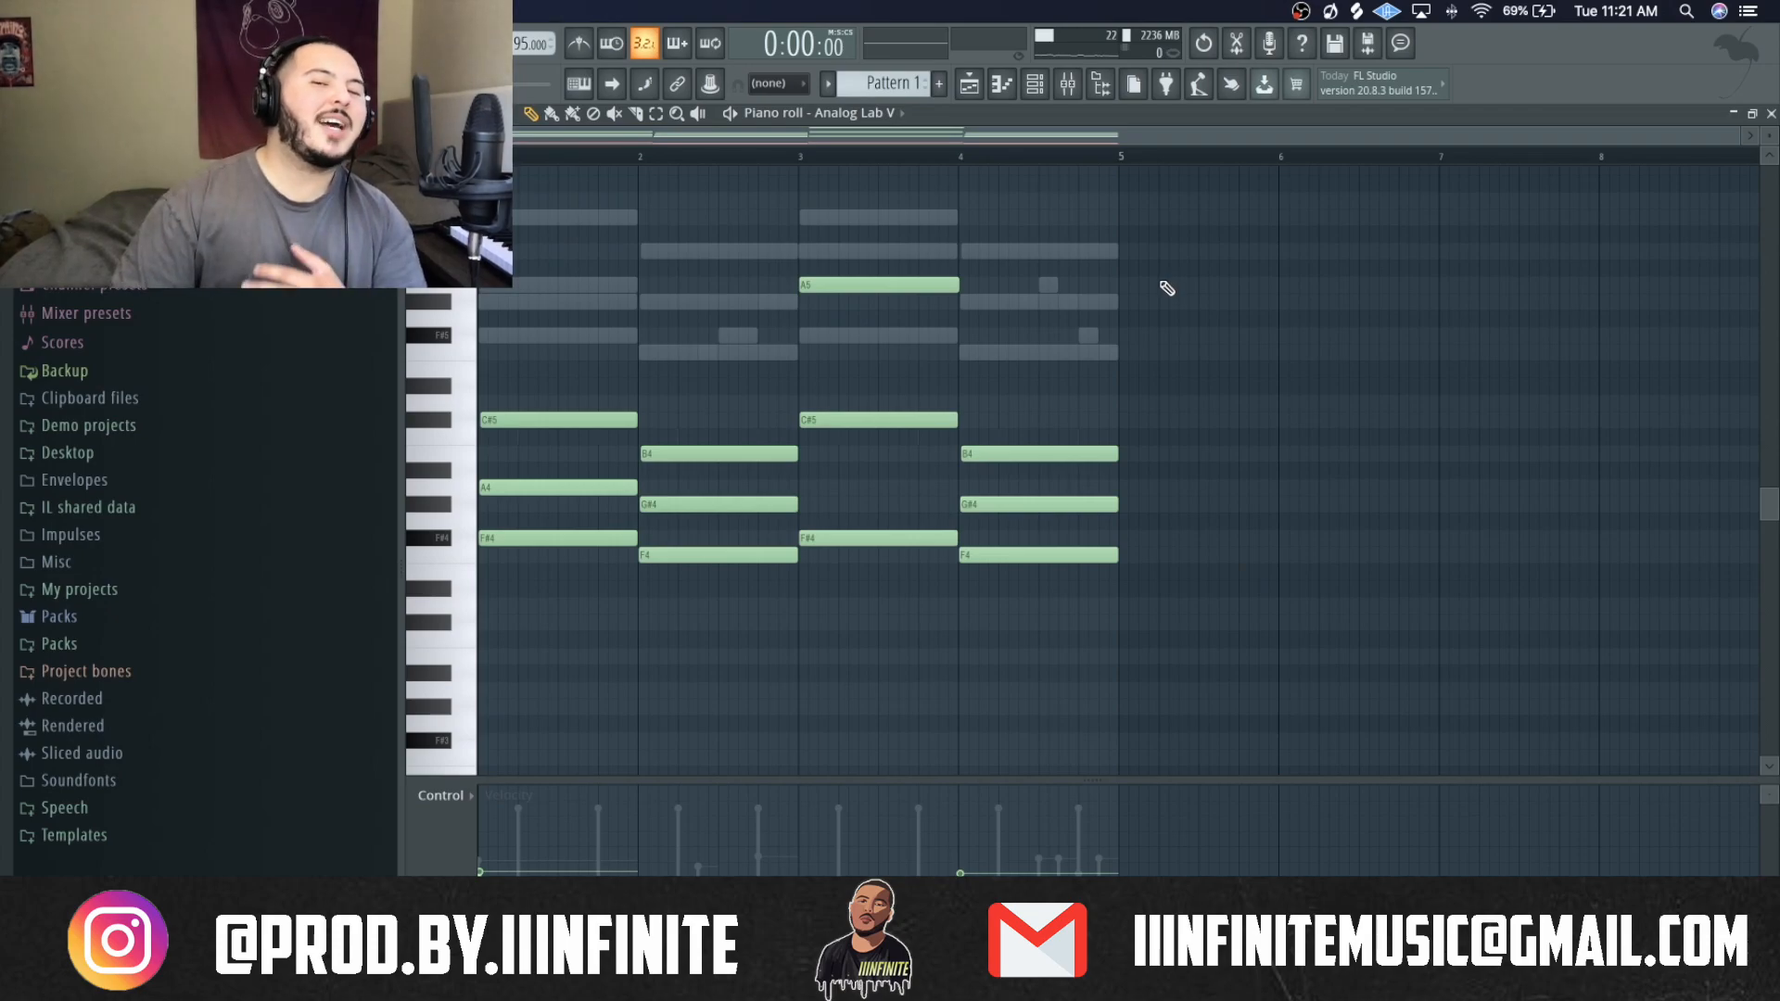
# Play back the Analog Lab V chords with the other layers, and check its channel in the channel rack.
pyautogui.press('space')
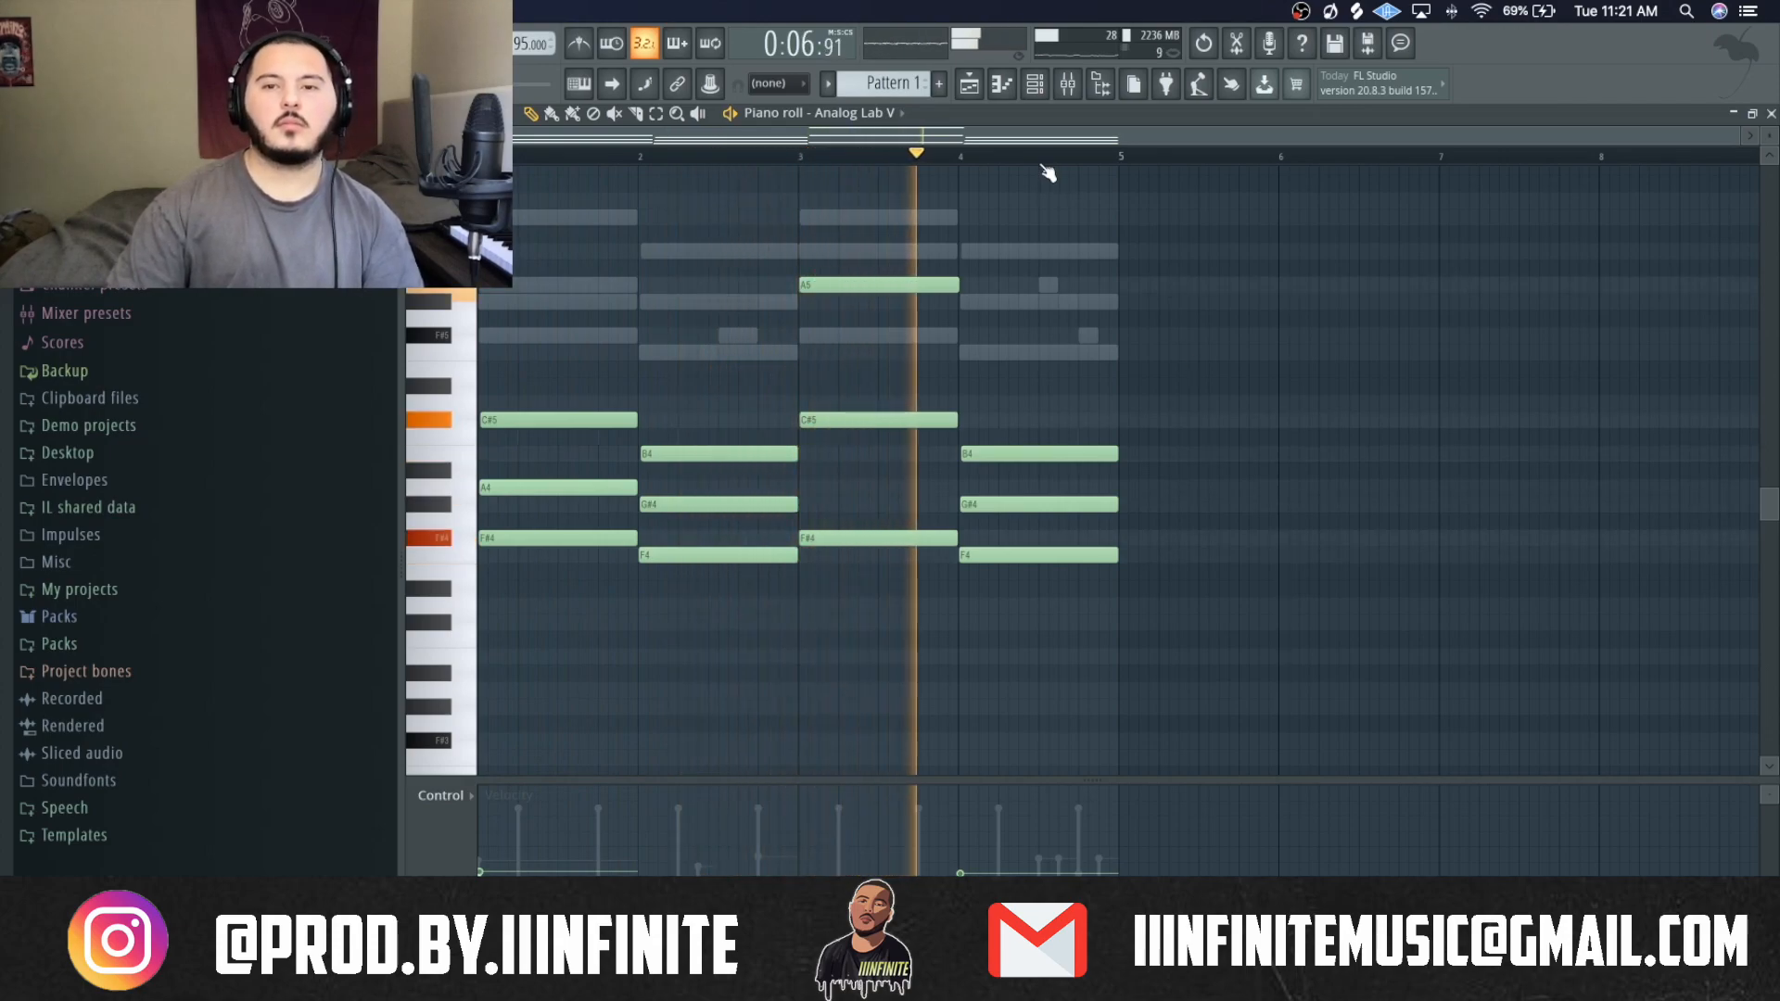
pyautogui.click(1046, 97)
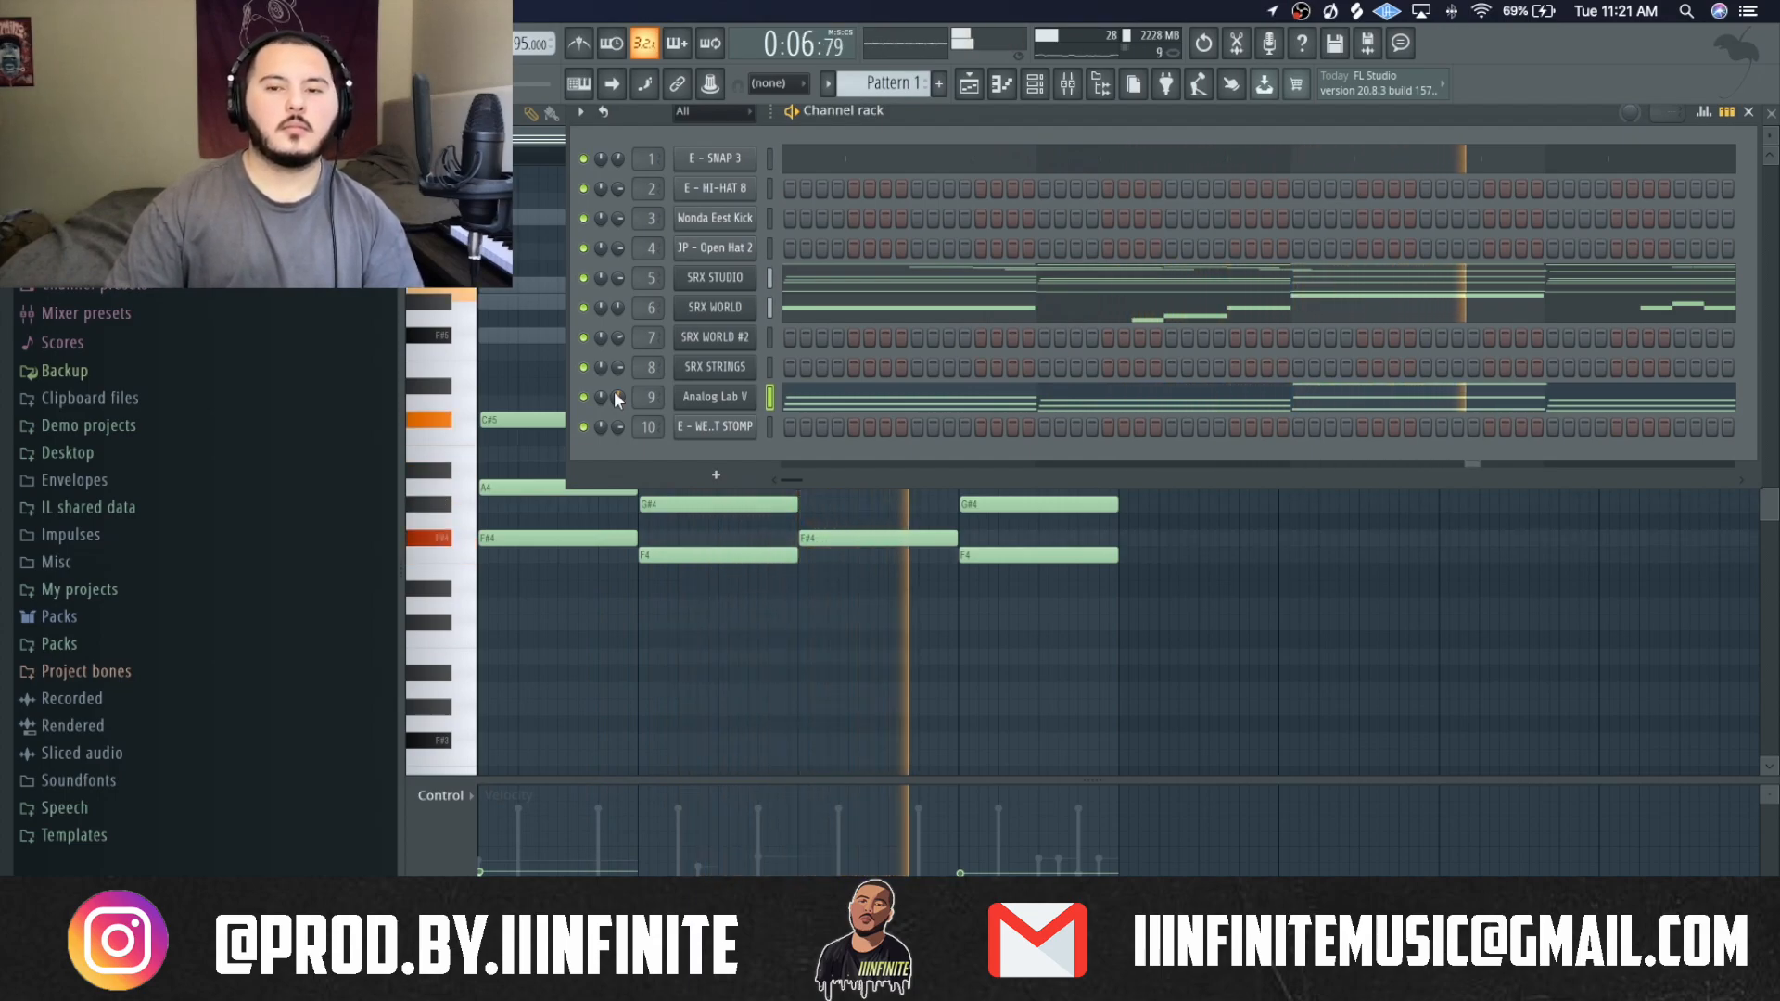
pyautogui.press('space')
pyautogui.click(1363, 582)
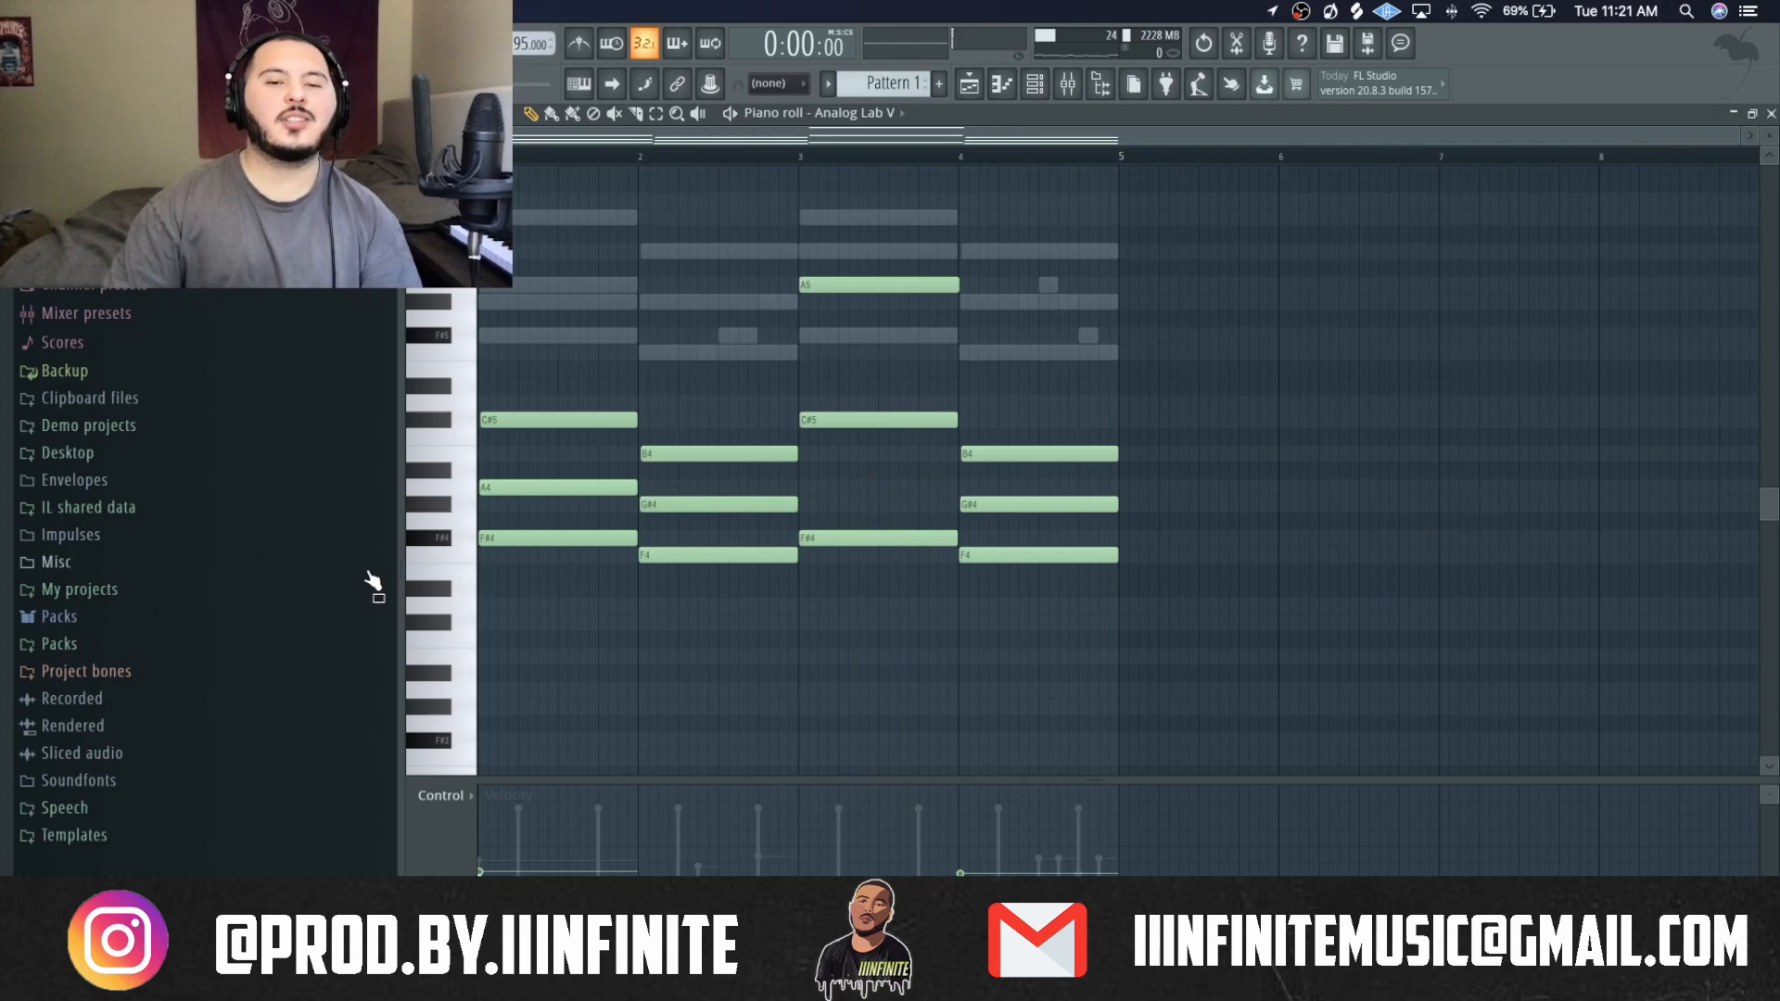
# Duplicate the F#4 and F4 chord roots one octave down to F#3 and F3 across all four bars, and play back the result.
pyautogui.moveTo(463, 538); pyautogui.dragTo(450, 592)
pyautogui.moveTo(534, 544); pyautogui.dragTo(495, 757)
pyautogui.keyDown('super'); pyautogui.click(564, 664); pyautogui.keyUp('super')
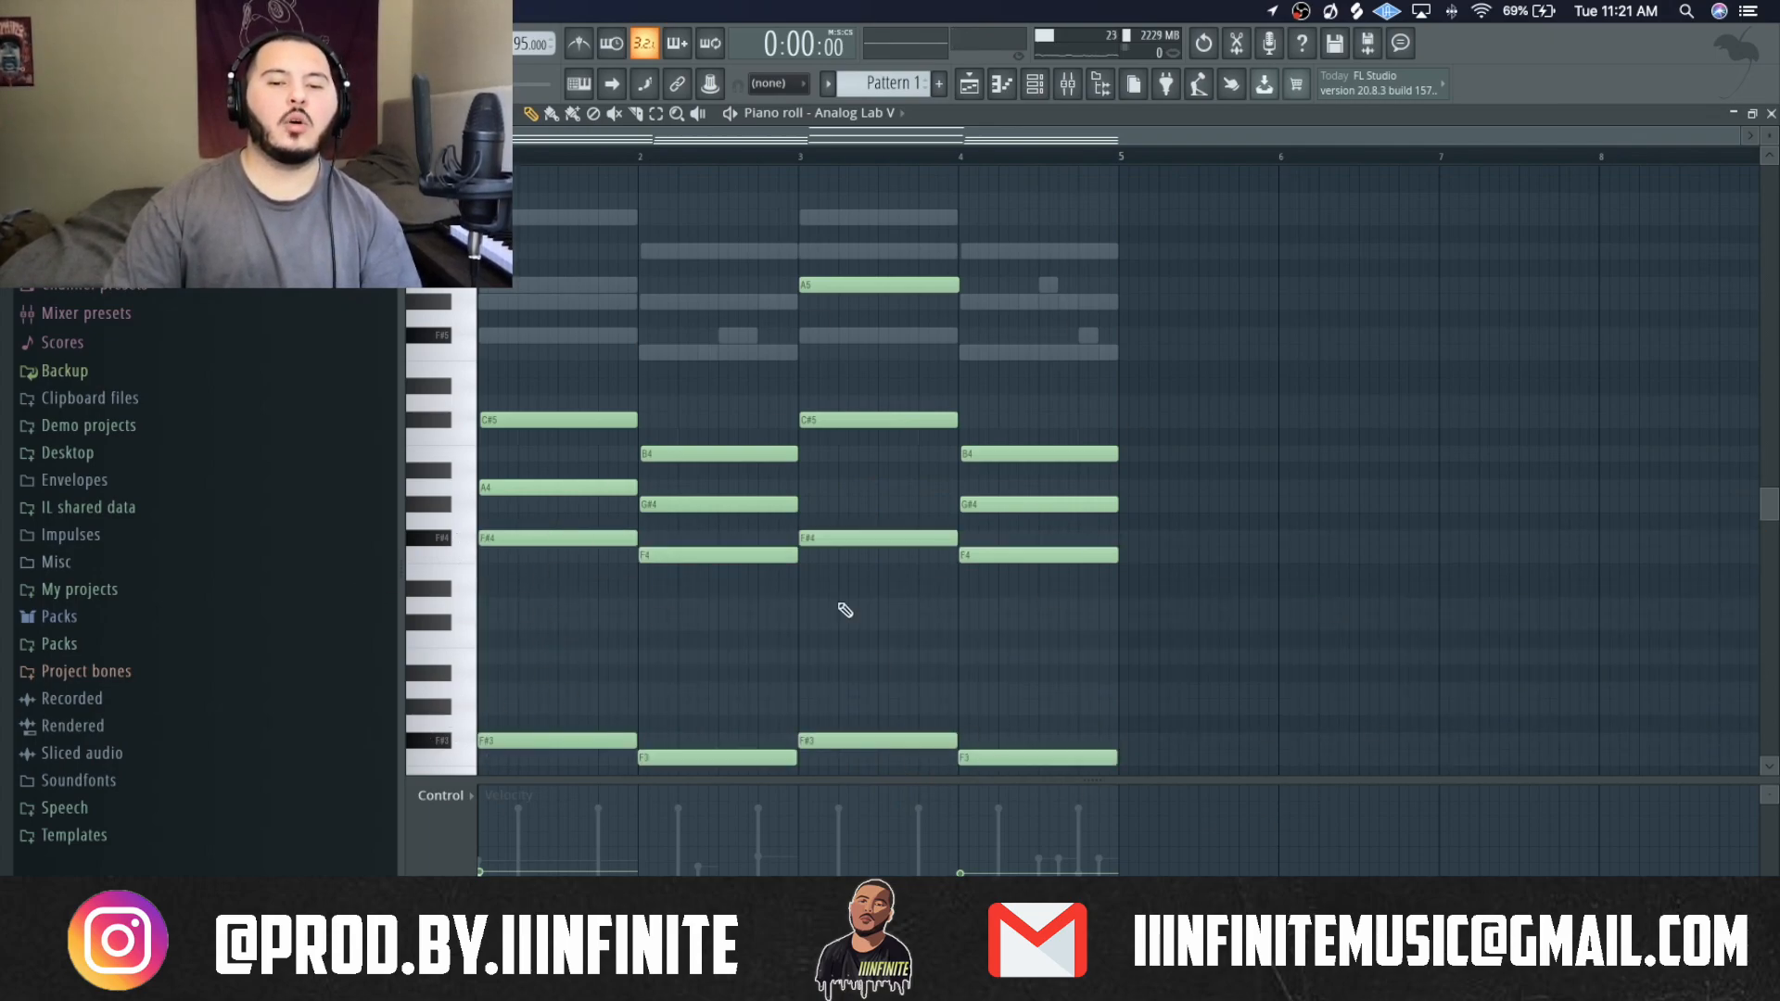
pyautogui.press('space')
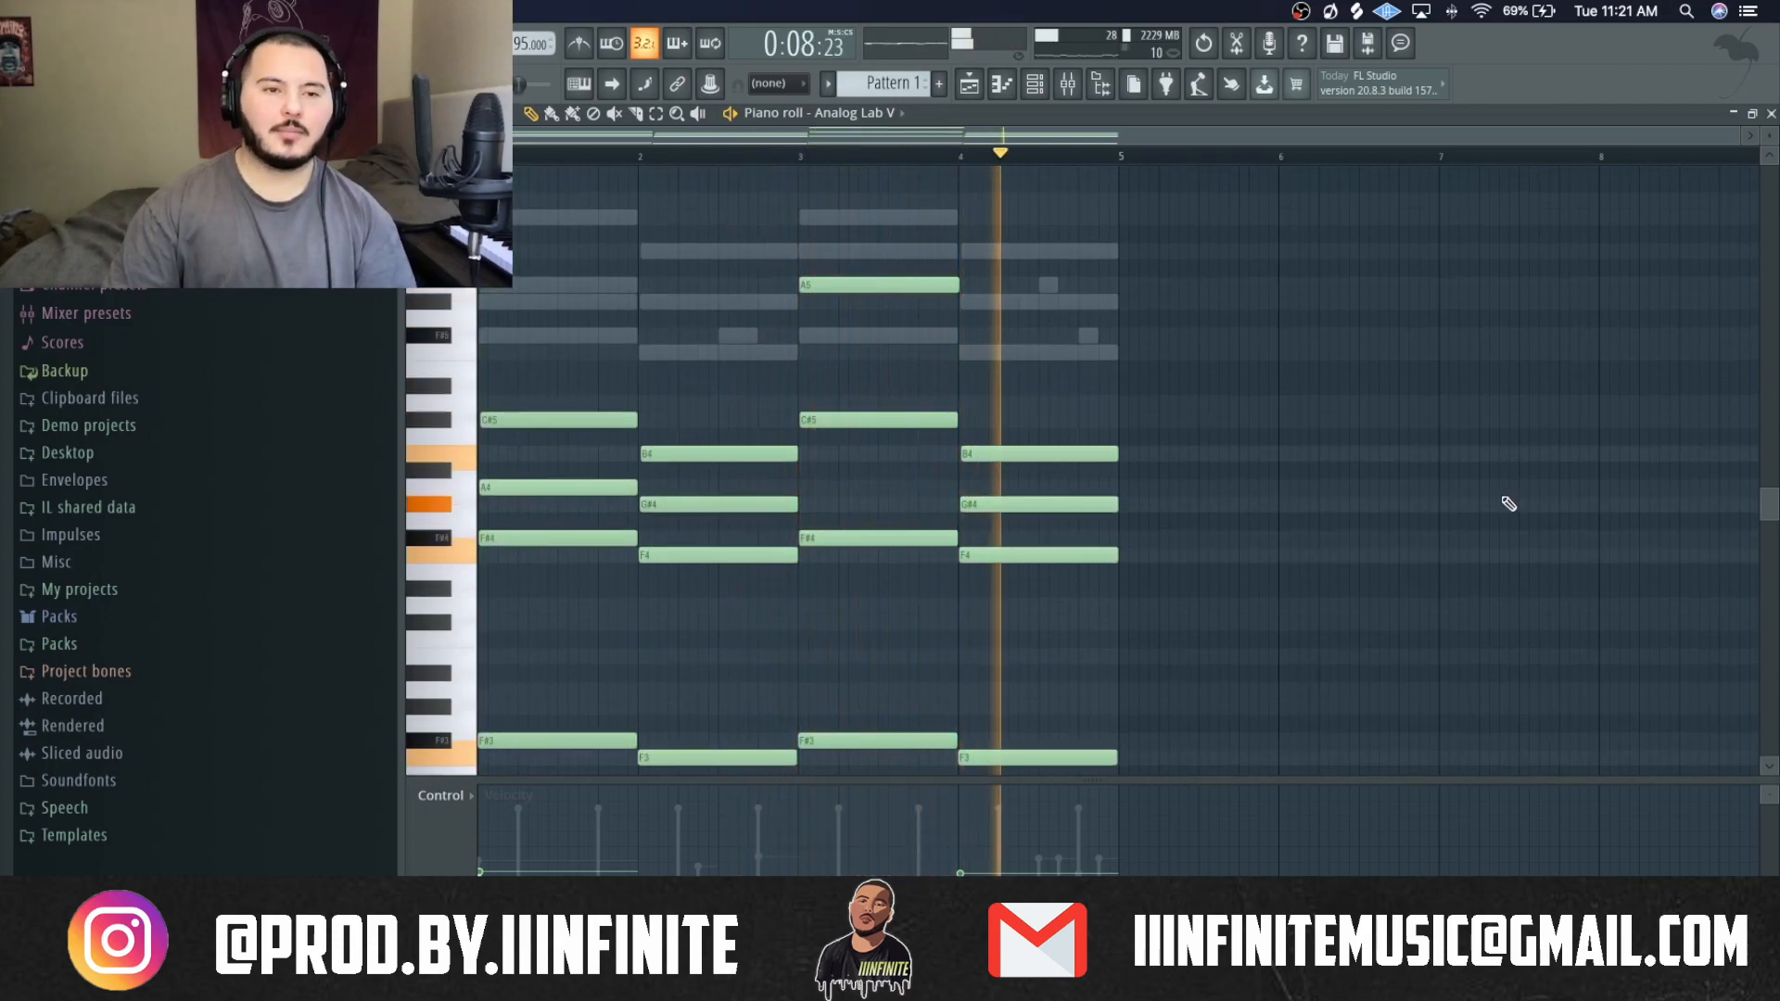
# Open the SRX STRINGS part in the piano roll and place a C#7 note spanning bars 1 and 2.
pyautogui.press('space')
pyautogui.click(969, 83)
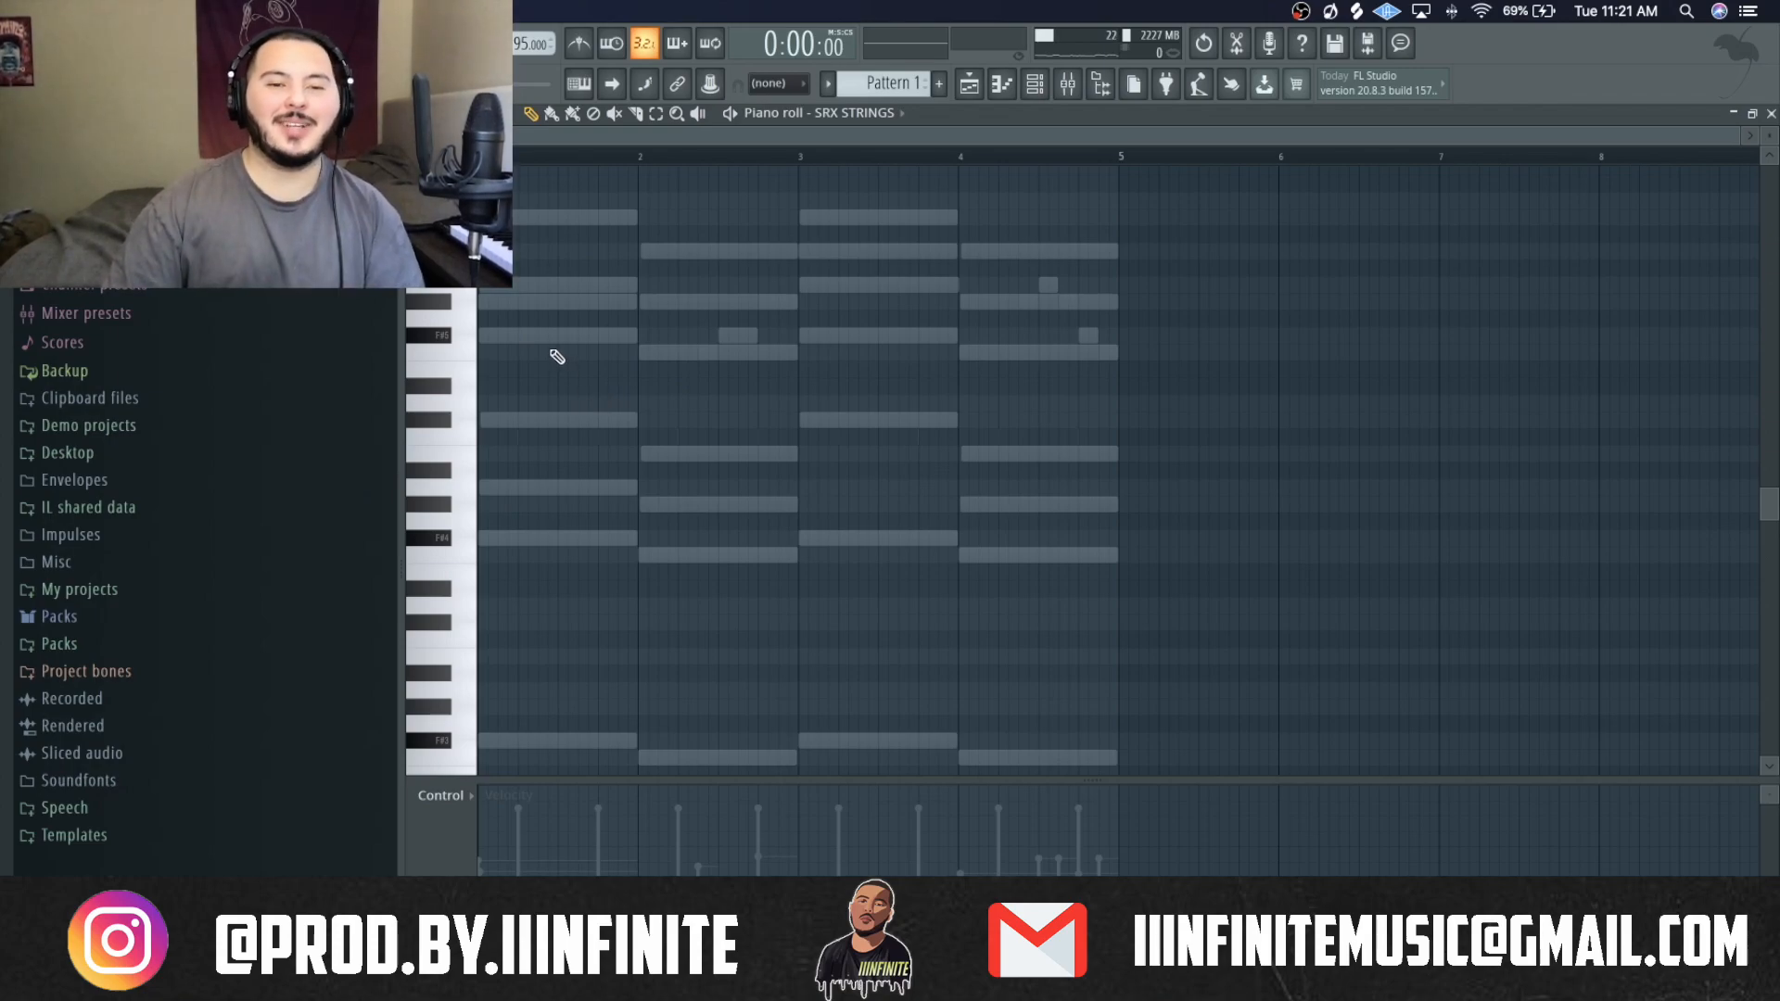
pyautogui.scroll(4, 568, 368)
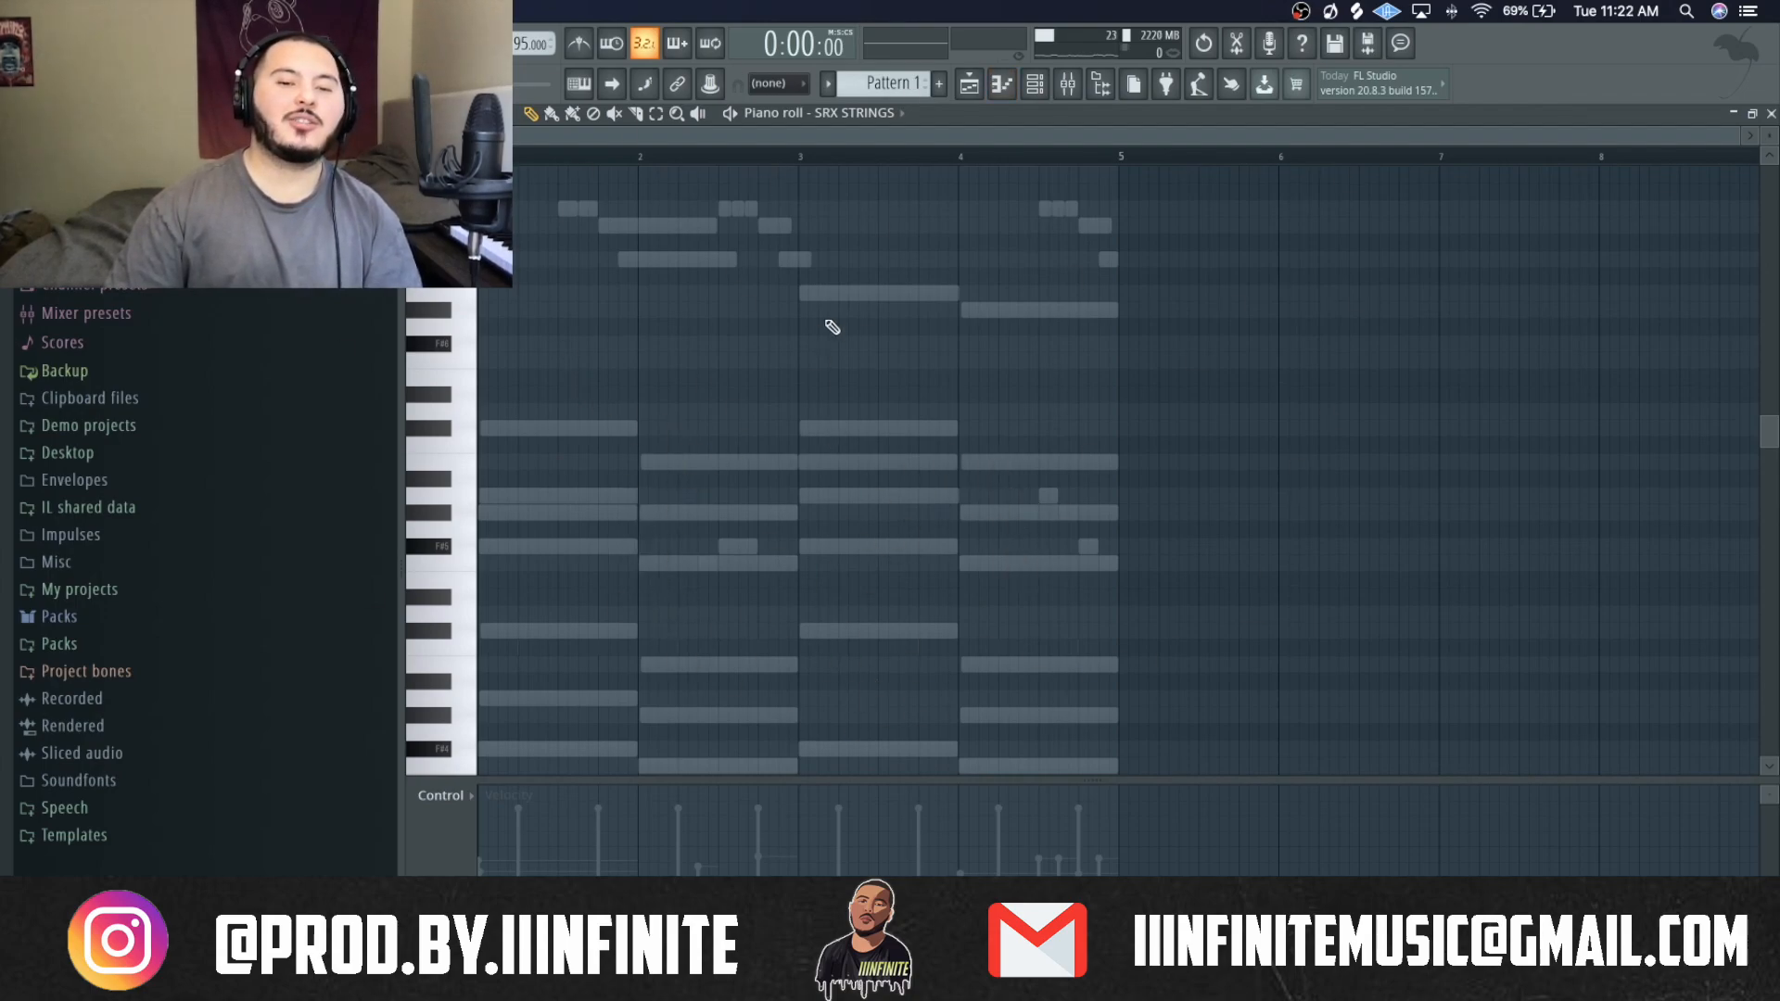
pyautogui.moveTo(557, 425)
pyautogui.mouseDown()
pyautogui.moveTo(502, 446)
pyautogui.moveTo(494, 418)
pyautogui.mouseUp()
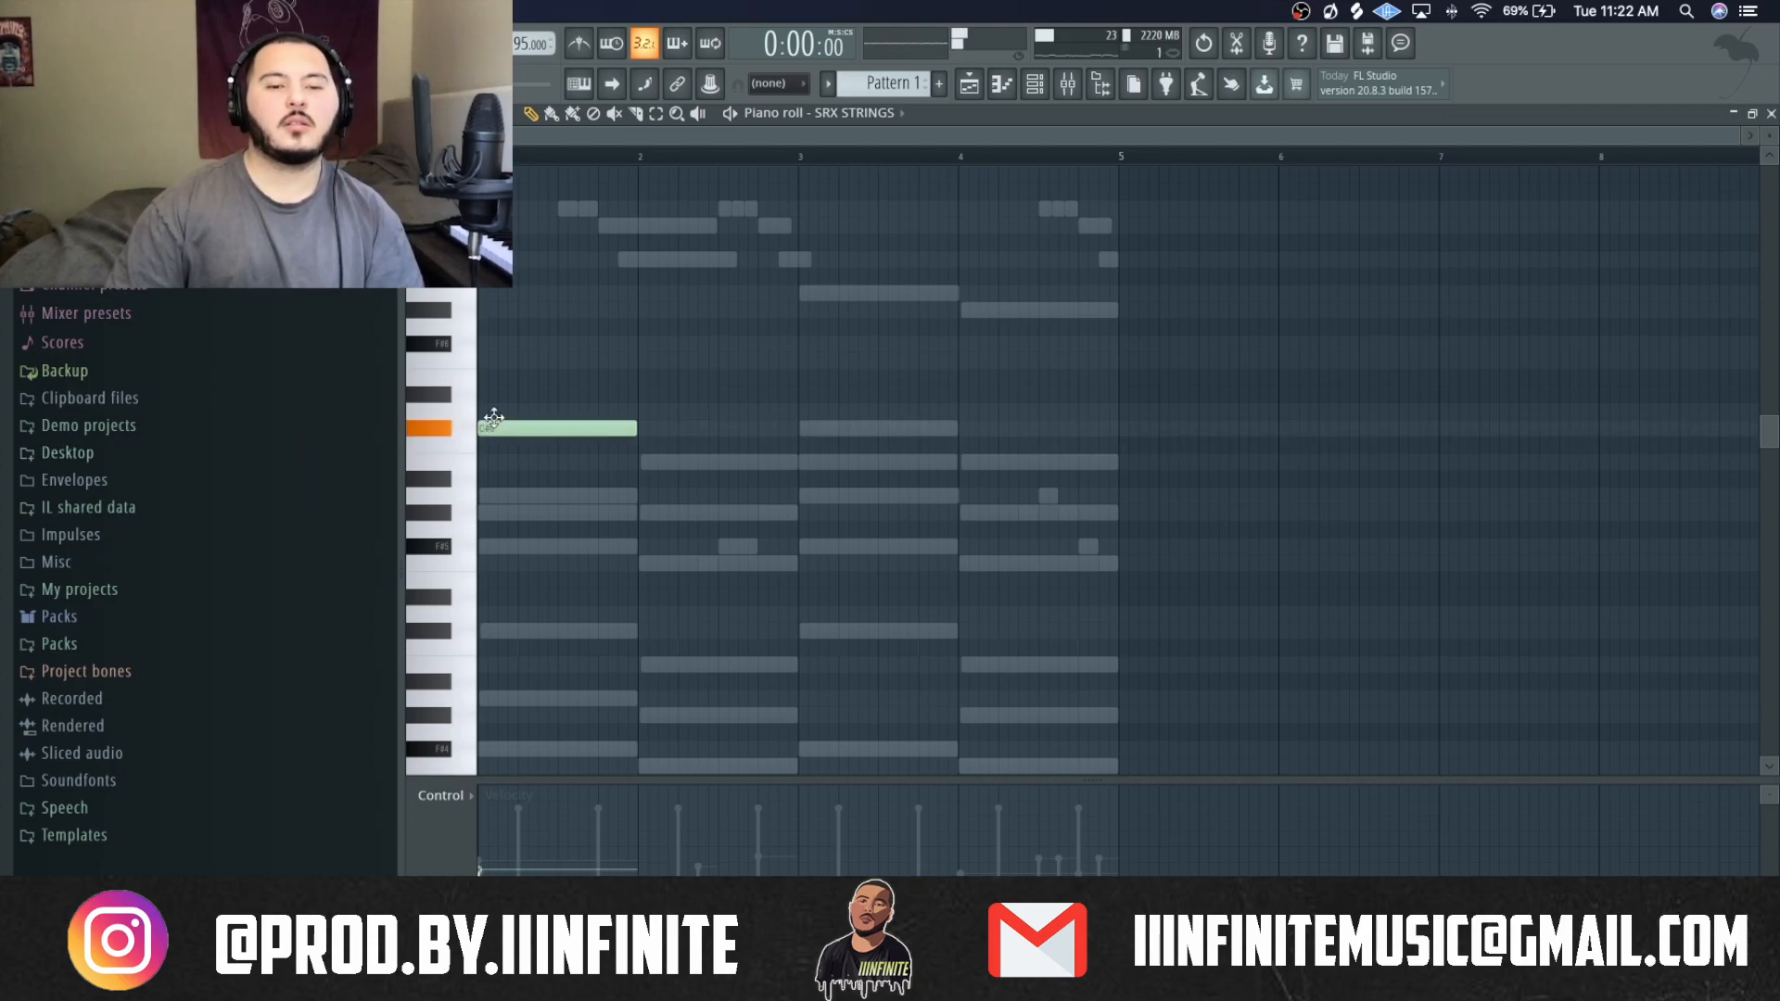
pyautogui.press('space')
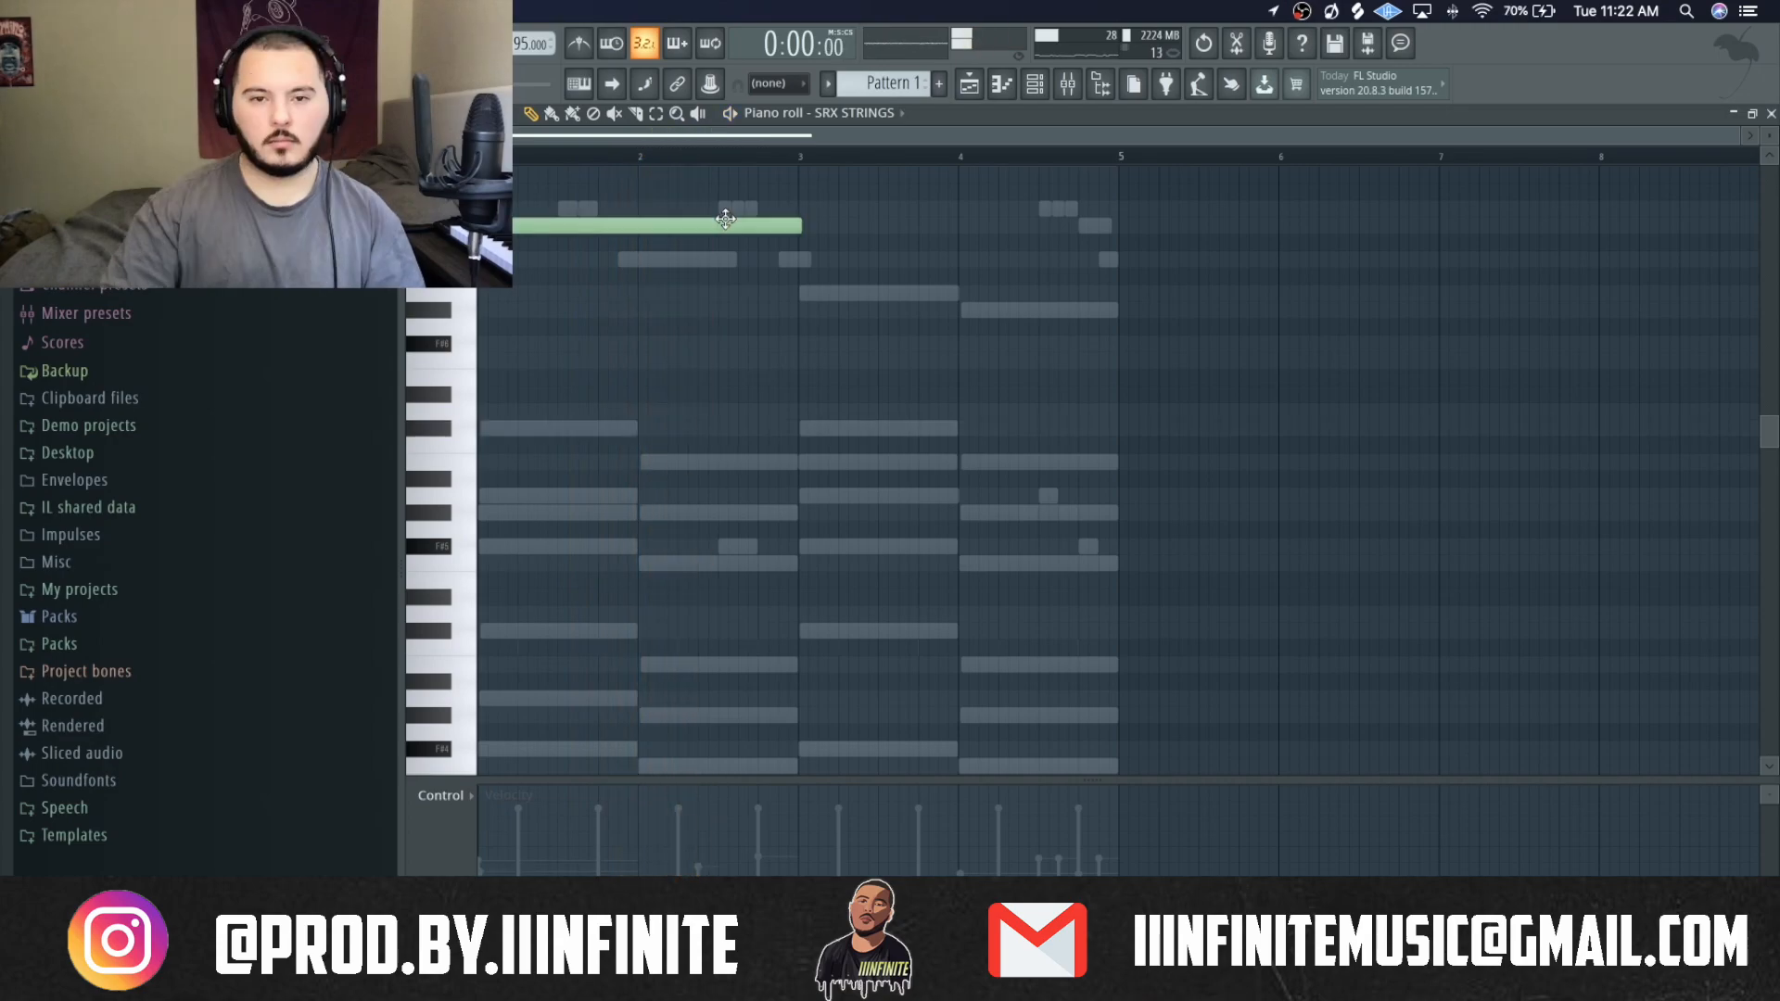
pyautogui.press('space')
# Add a D7 in the second half of bar 2 with the C#7 shortened to meet it, and a long F7 from bar 3.
pyautogui.click(728, 211)
pyautogui.scroll(4, 718, 241)
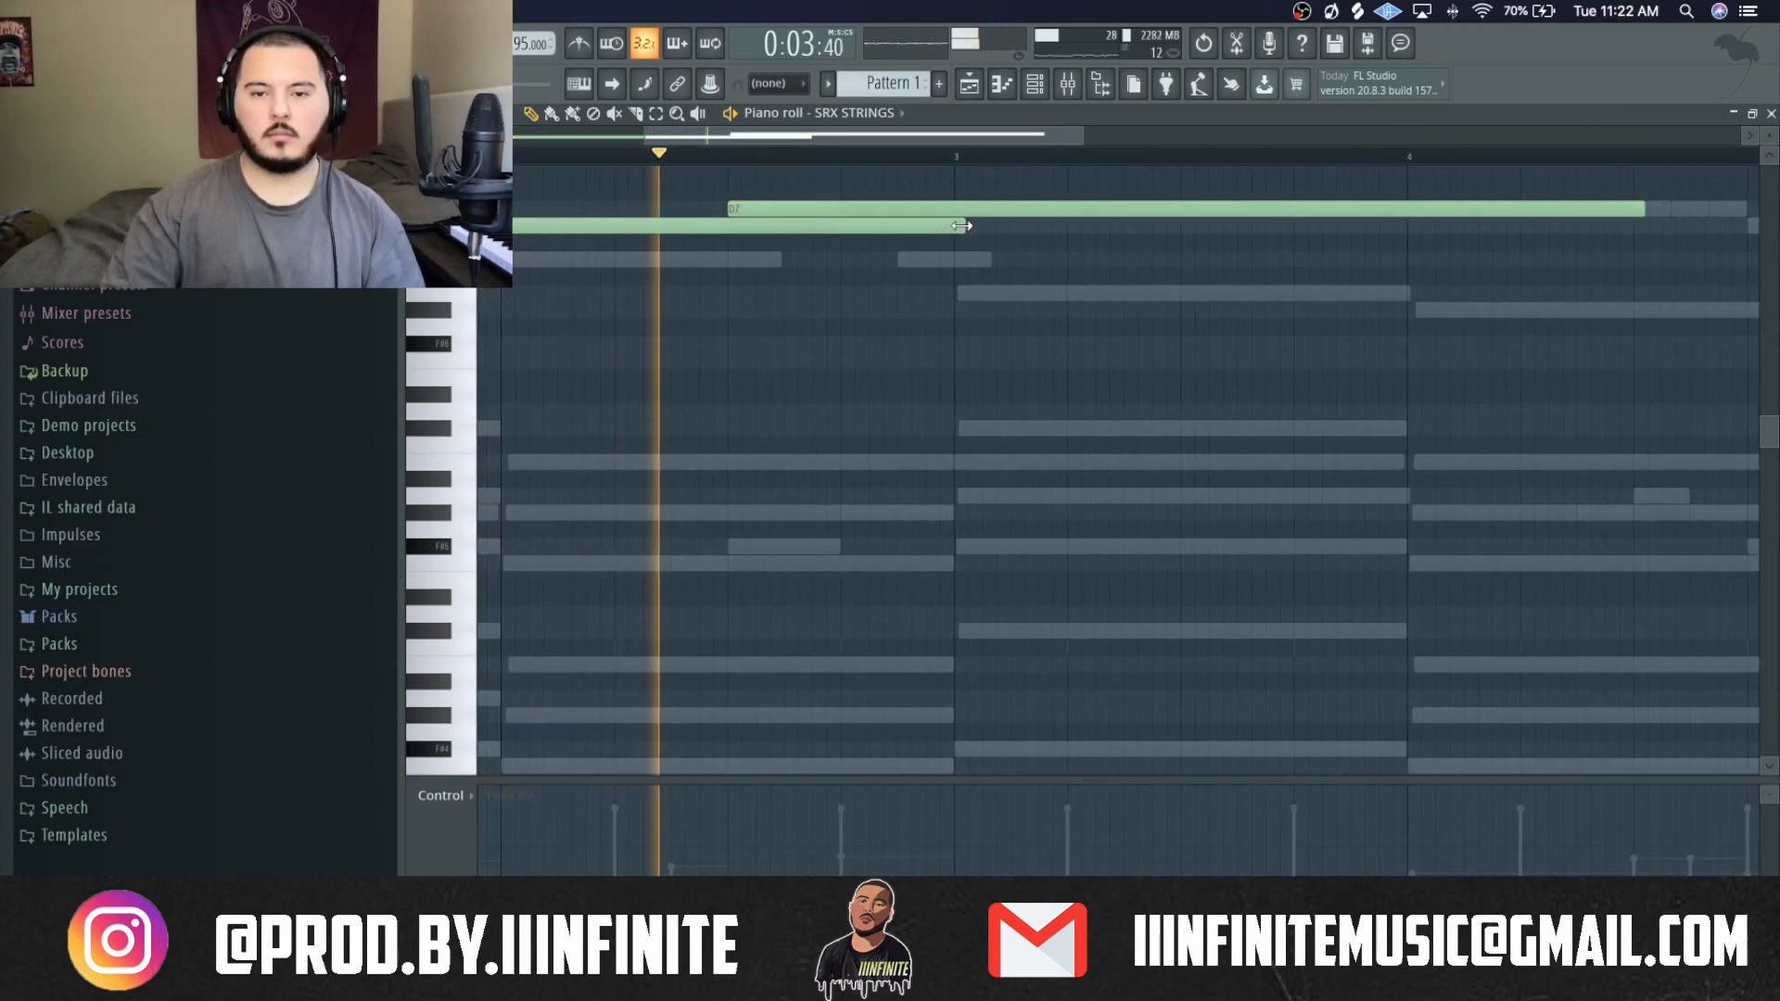
pyautogui.moveTo(964, 226); pyautogui.dragTo(726, 228)
pyautogui.press('space')
pyautogui.scroll(4, 834, 306)
pyautogui.click(965, 369)
pyautogui.press('super+l')
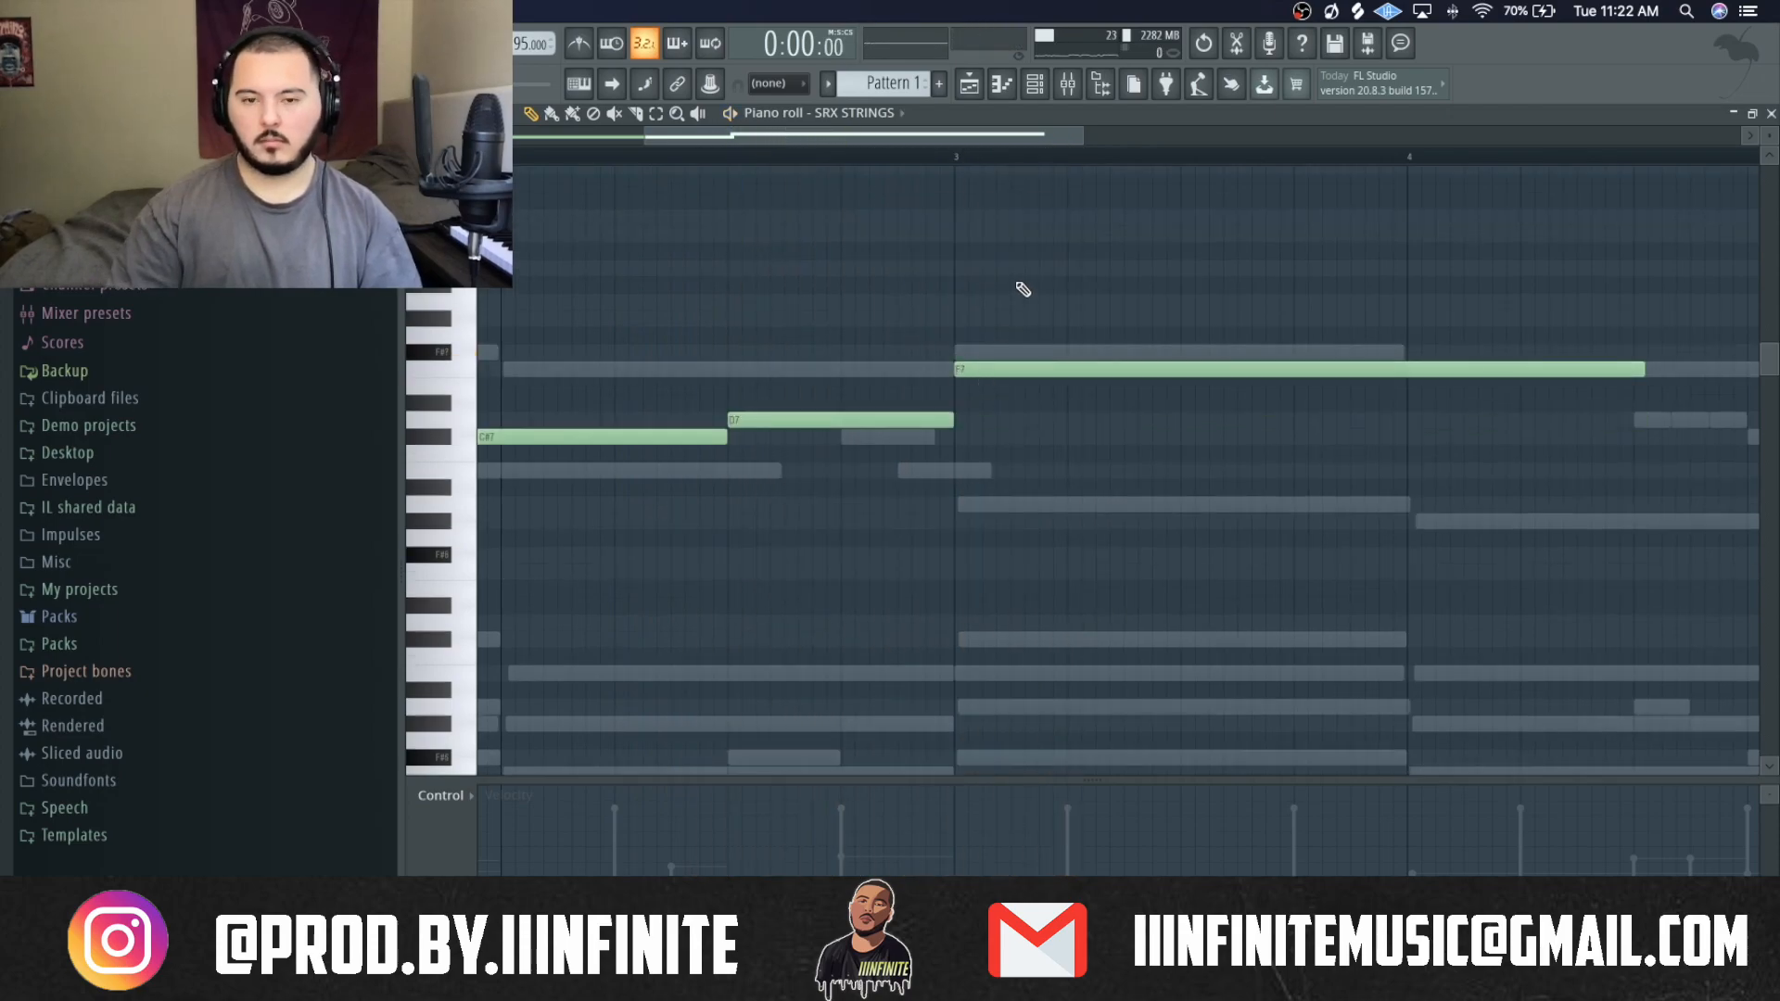
# Raise the bar 3 SRX STRINGS note to F#7 and add an F7 starting halfway through bar 4.
pyautogui.press('space')
pyautogui.scroll(-4, 1048, 308)
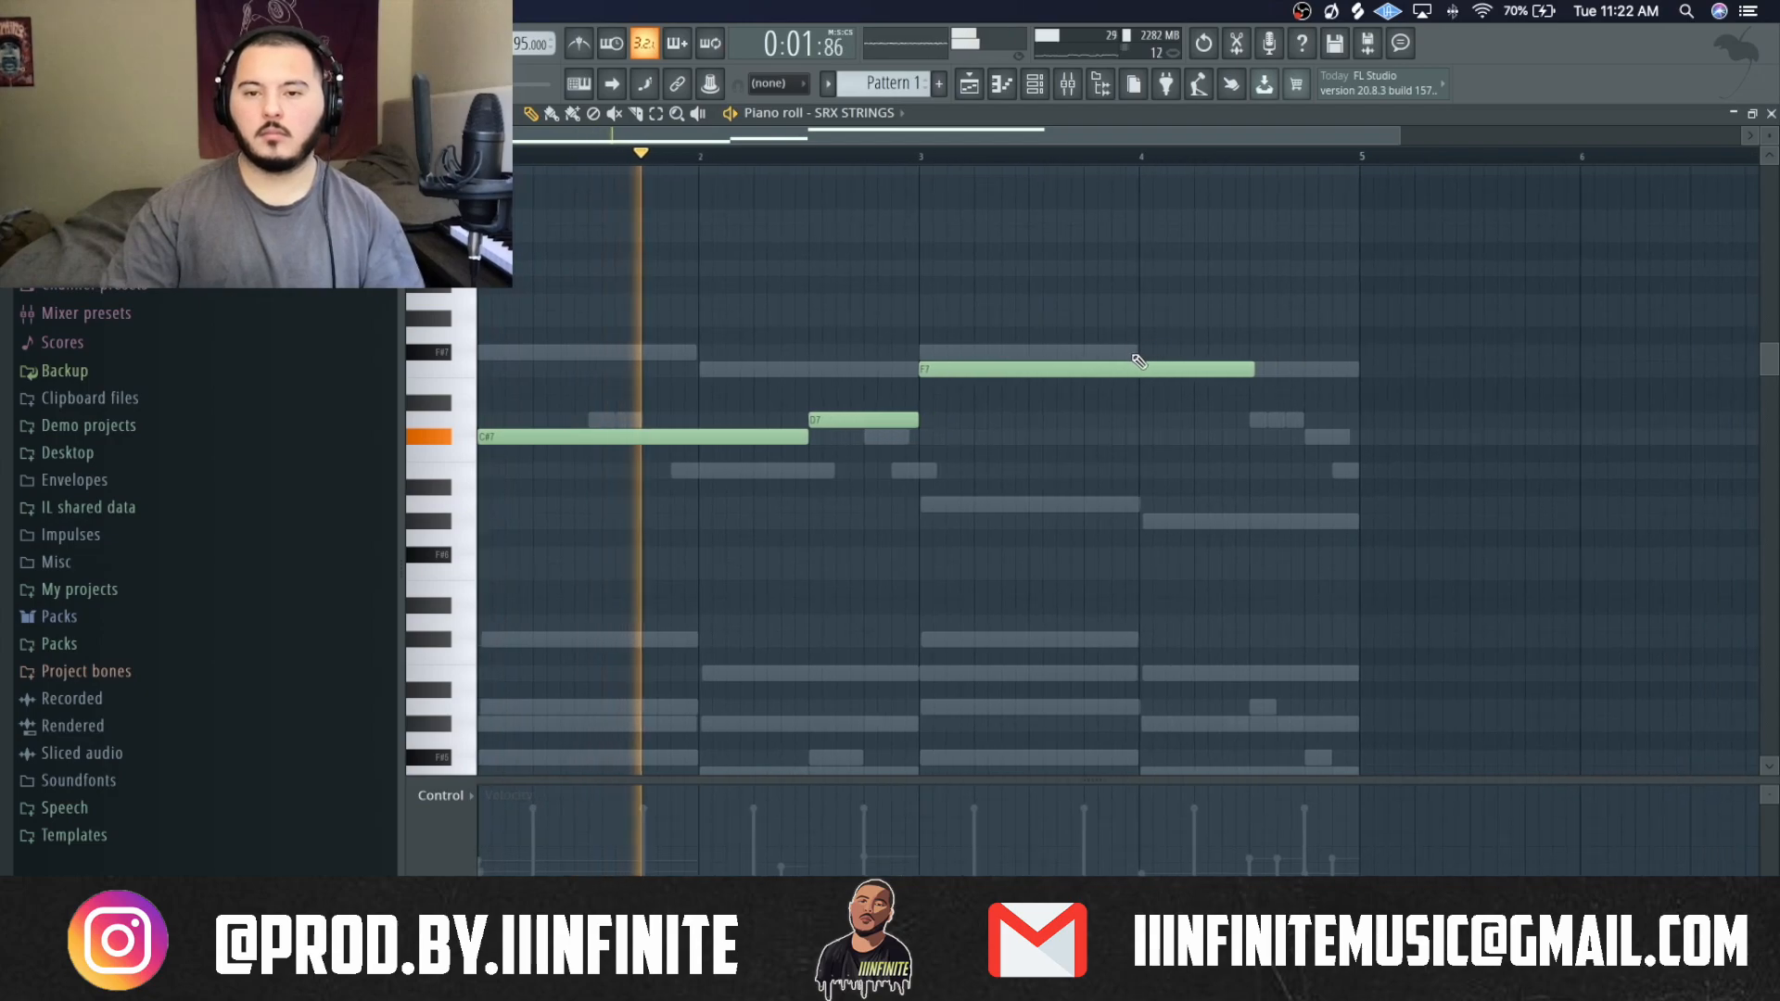
pyautogui.moveTo(1112, 369); pyautogui.dragTo(1113, 352)
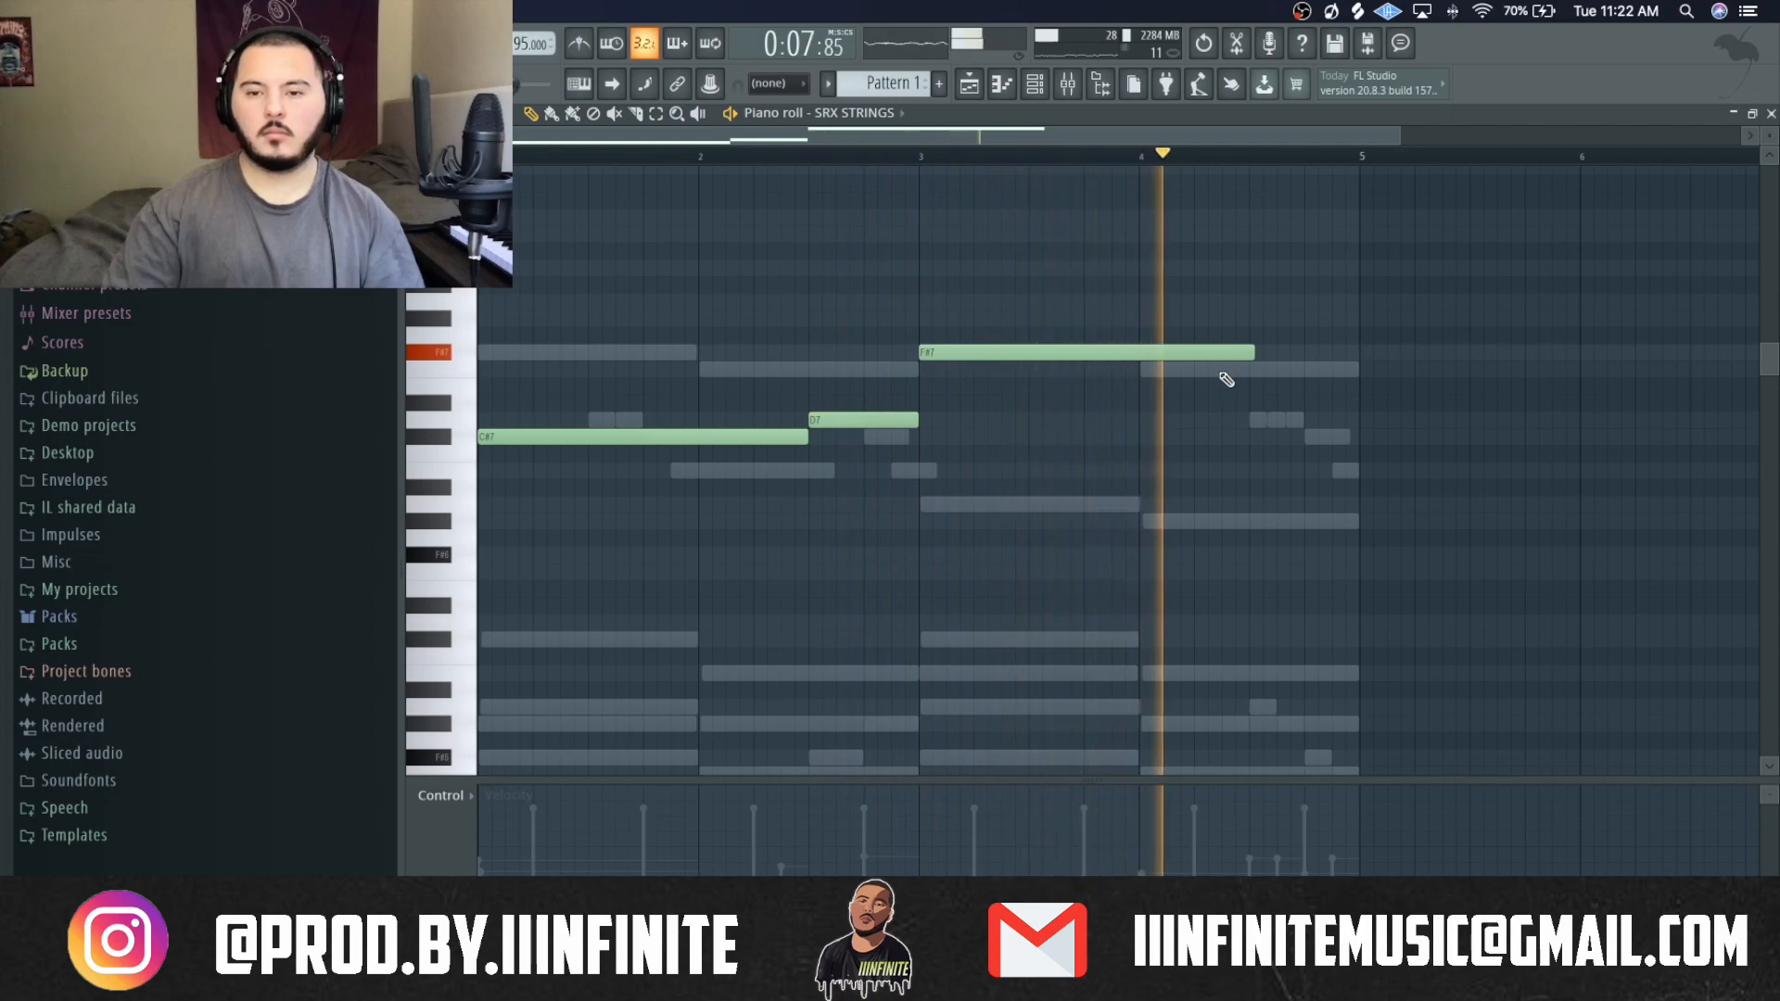
pyautogui.click(1251, 370)
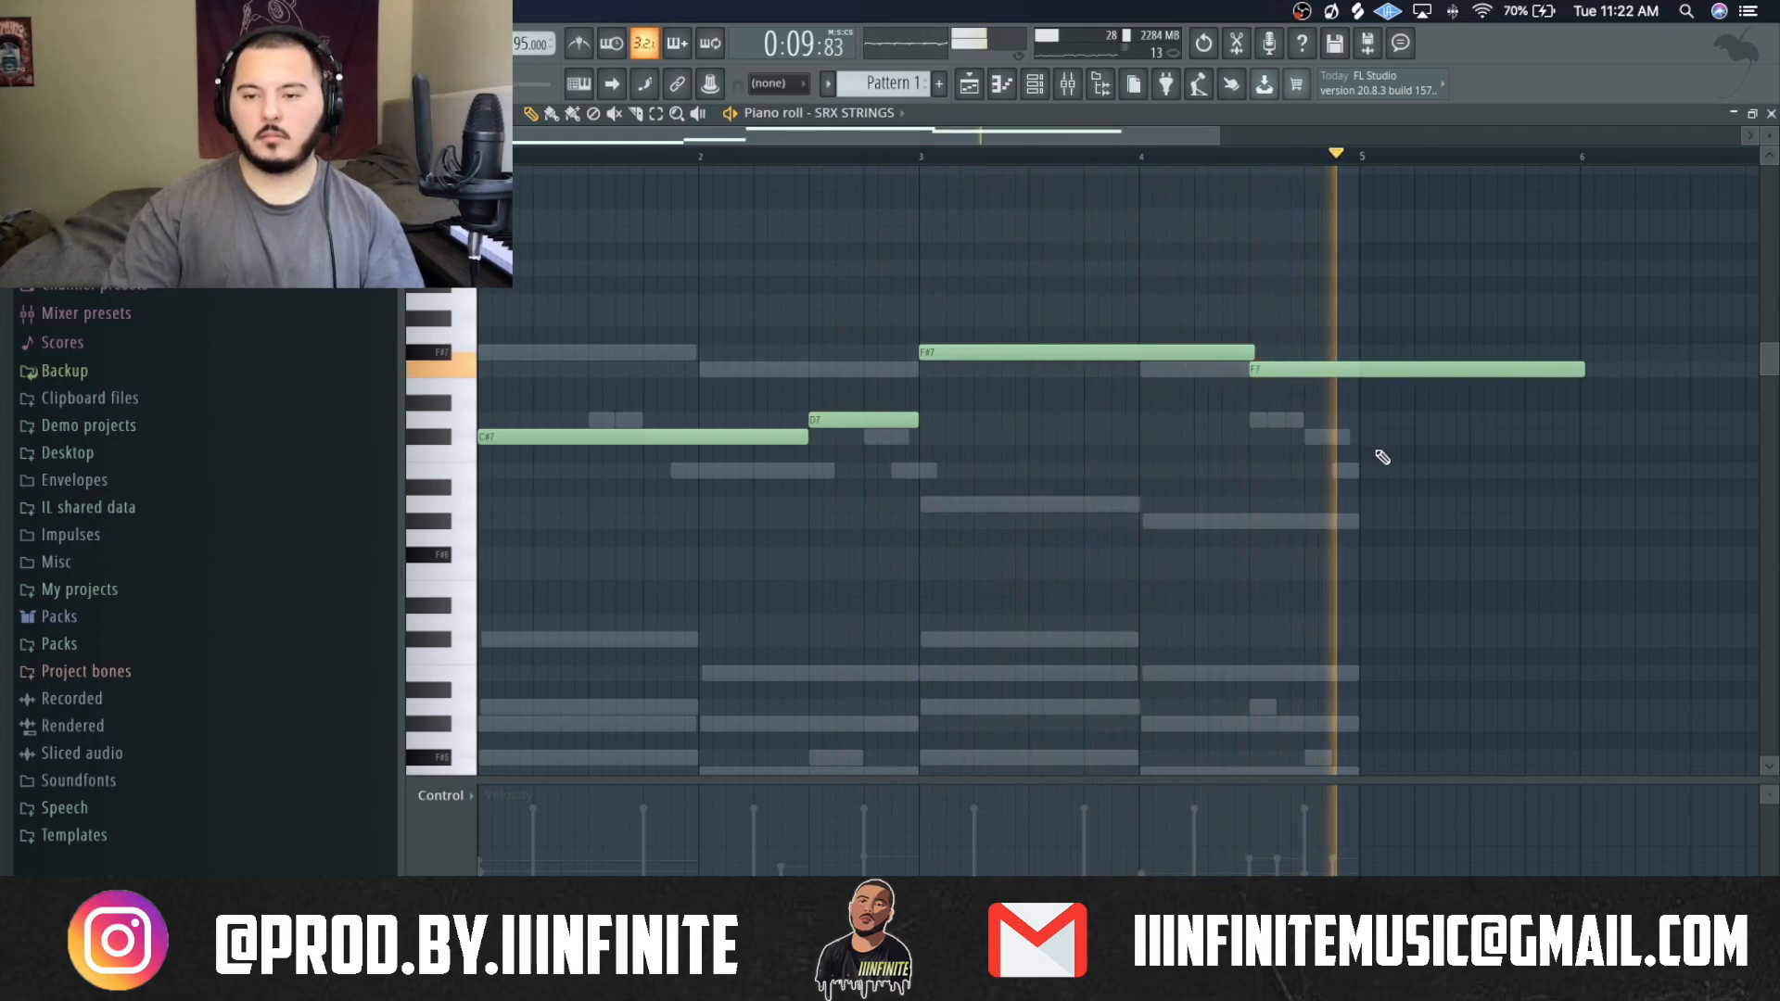
# Remove the trial D#7 placed after bar 4 and trim the closing F7 to end with bar 4.
pyautogui.press('space')
pyautogui.click(1365, 404)
pyautogui.scroll(3, 1387, 445)
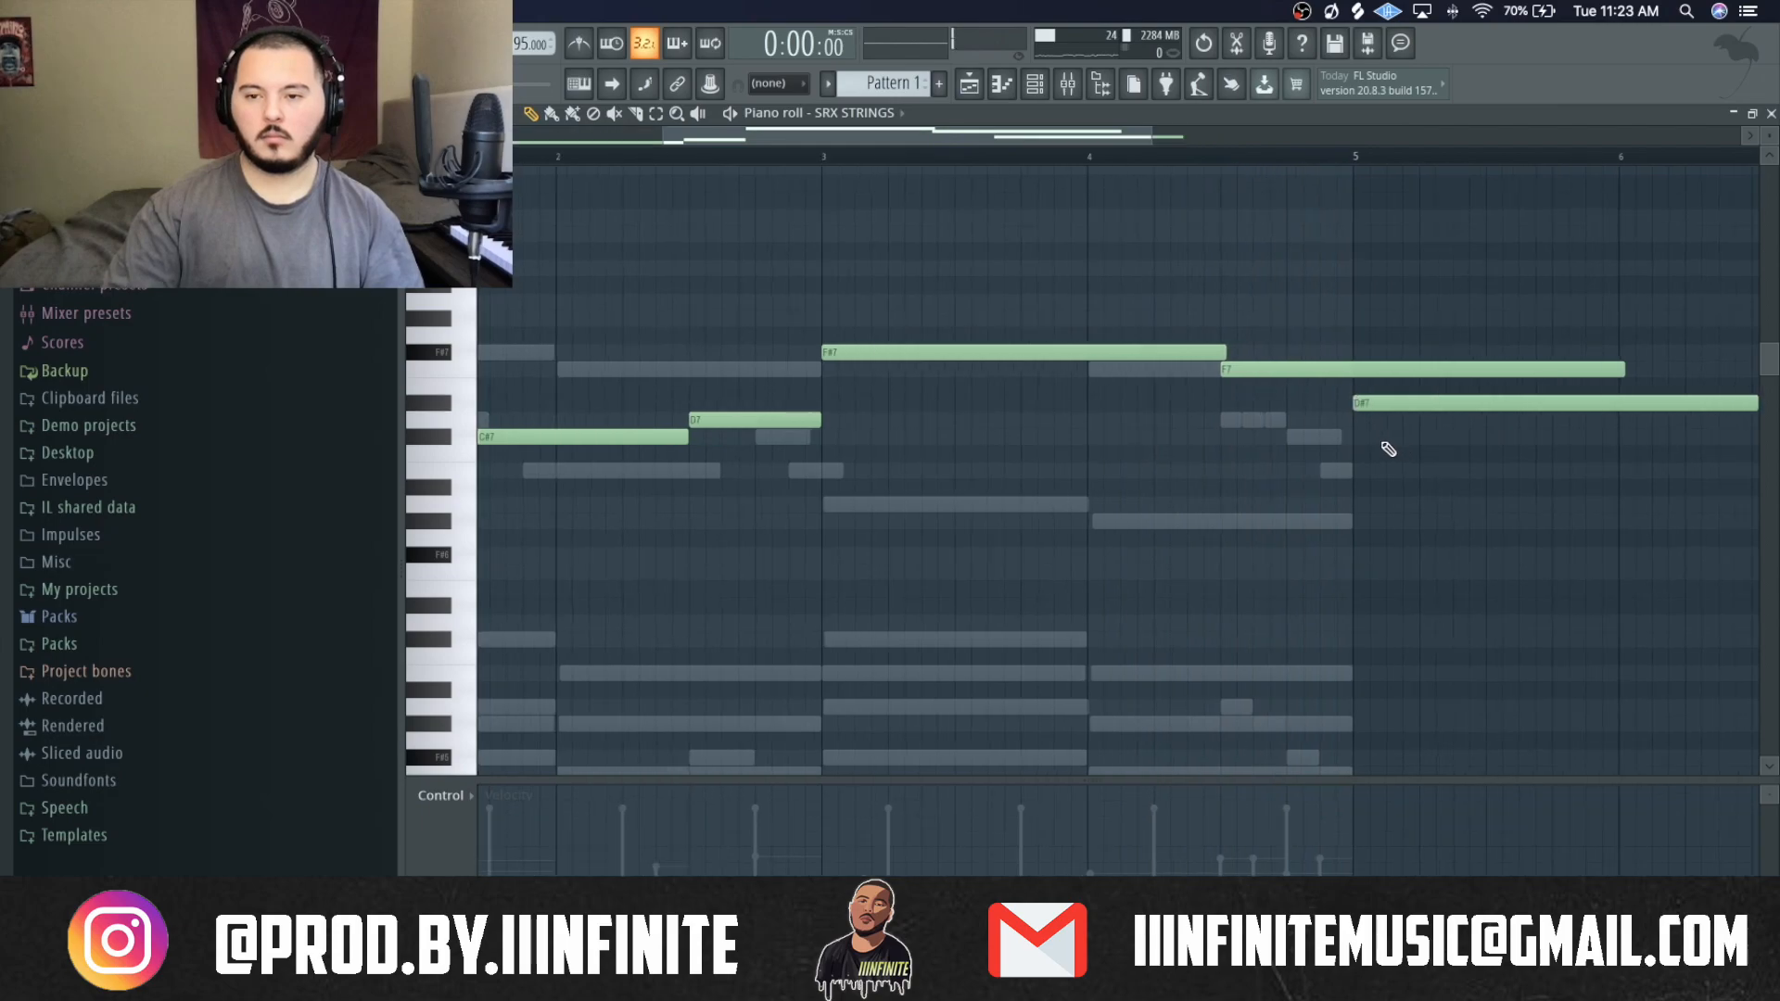
pyautogui.scroll(3, 1382, 443)
pyautogui.rightClick(1391, 405)
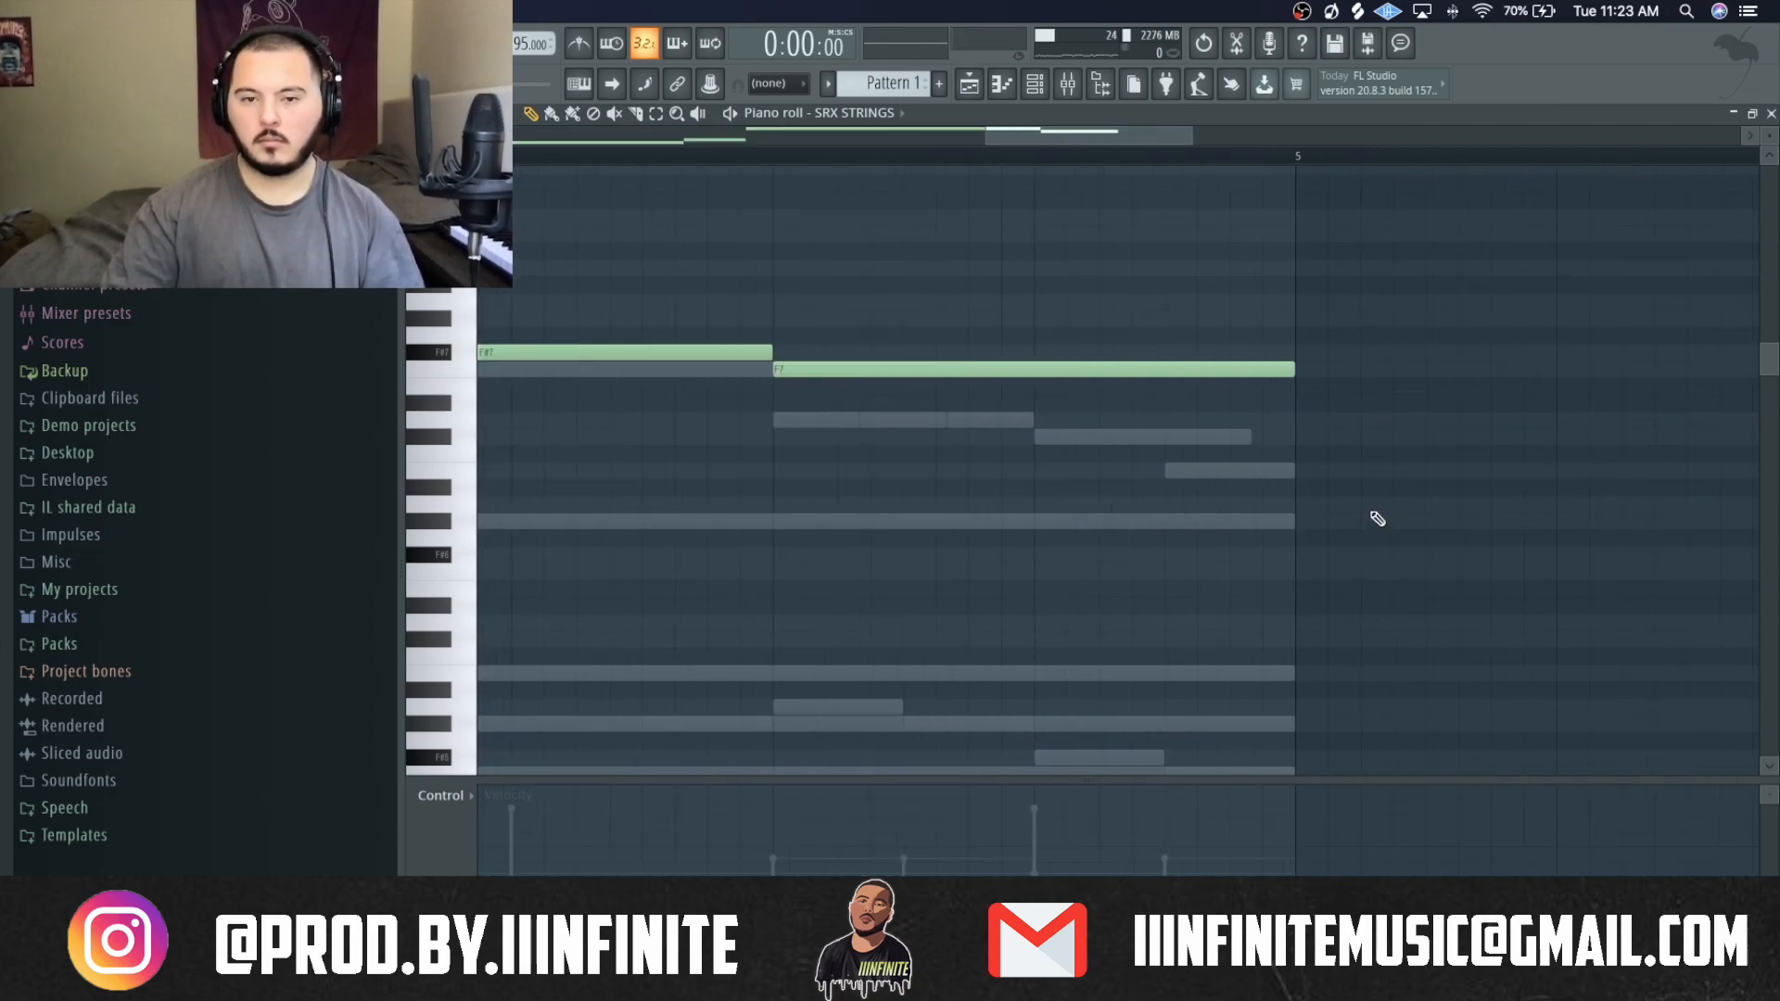
# Apply the randomizer's levels to the SRX STRINGS notes and play back the line.
pyautogui.scroll(-5, 1375, 516)
pyautogui.hotkey('alt', 'r')
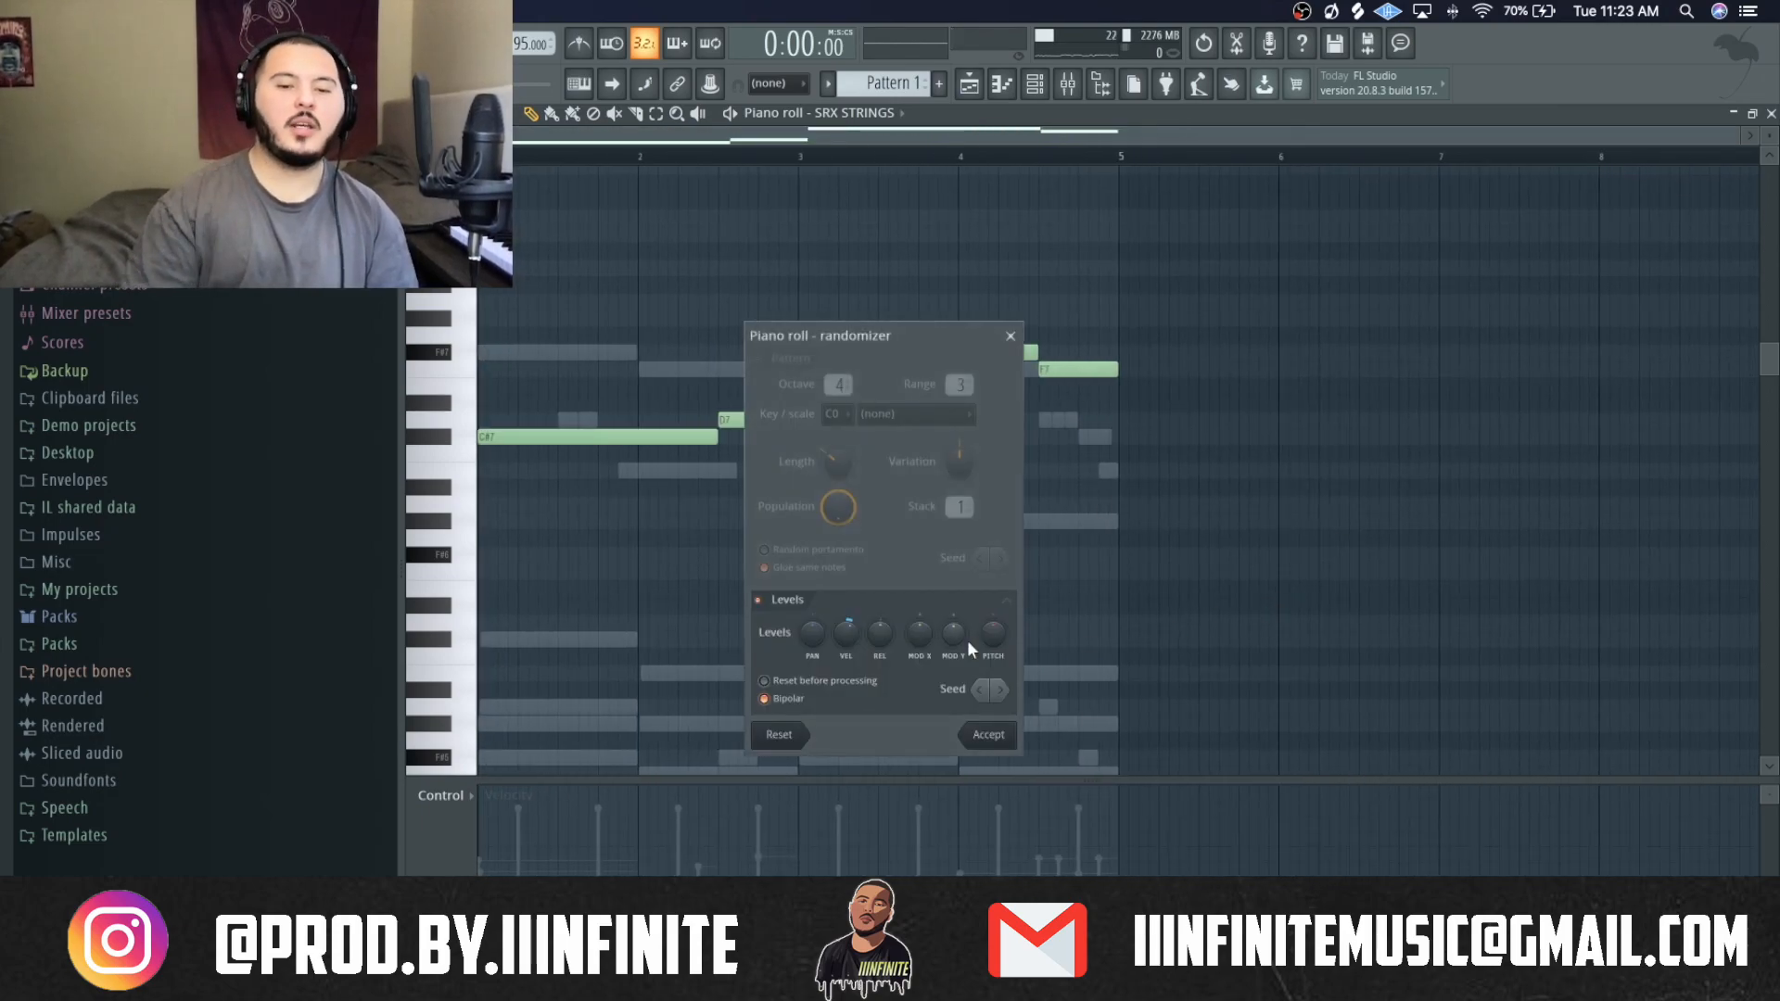
pyautogui.click(988, 734)
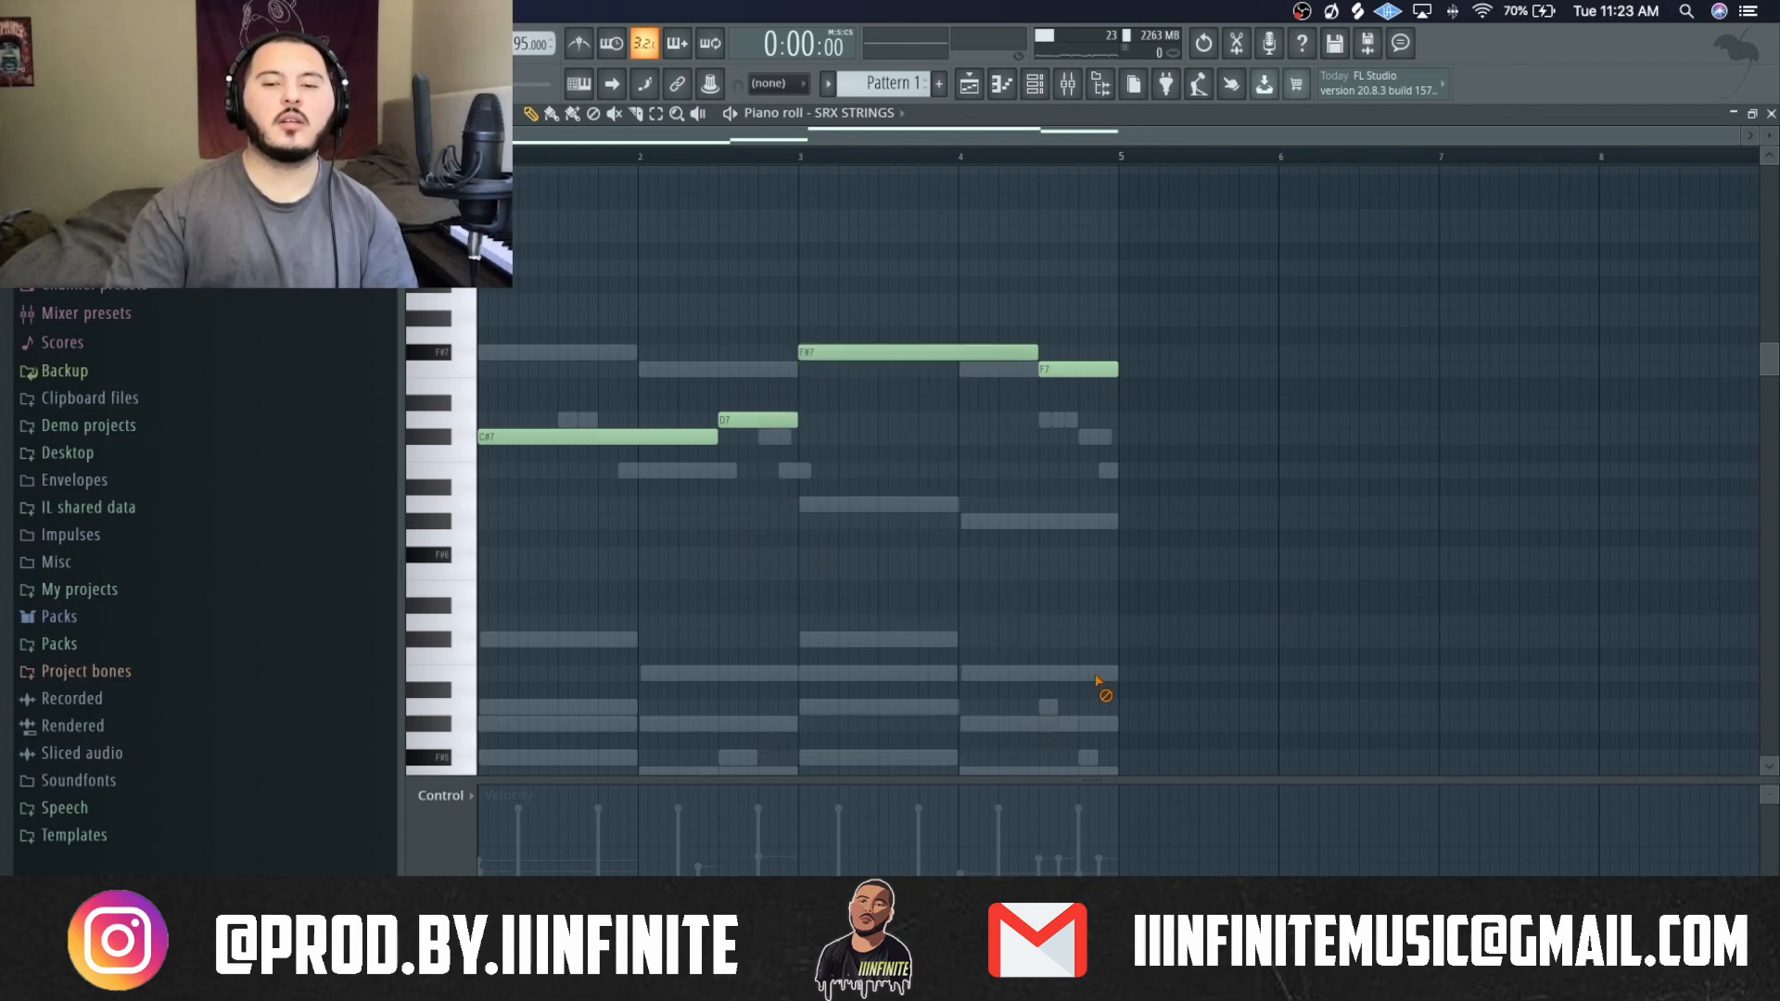
pyautogui.press('space')
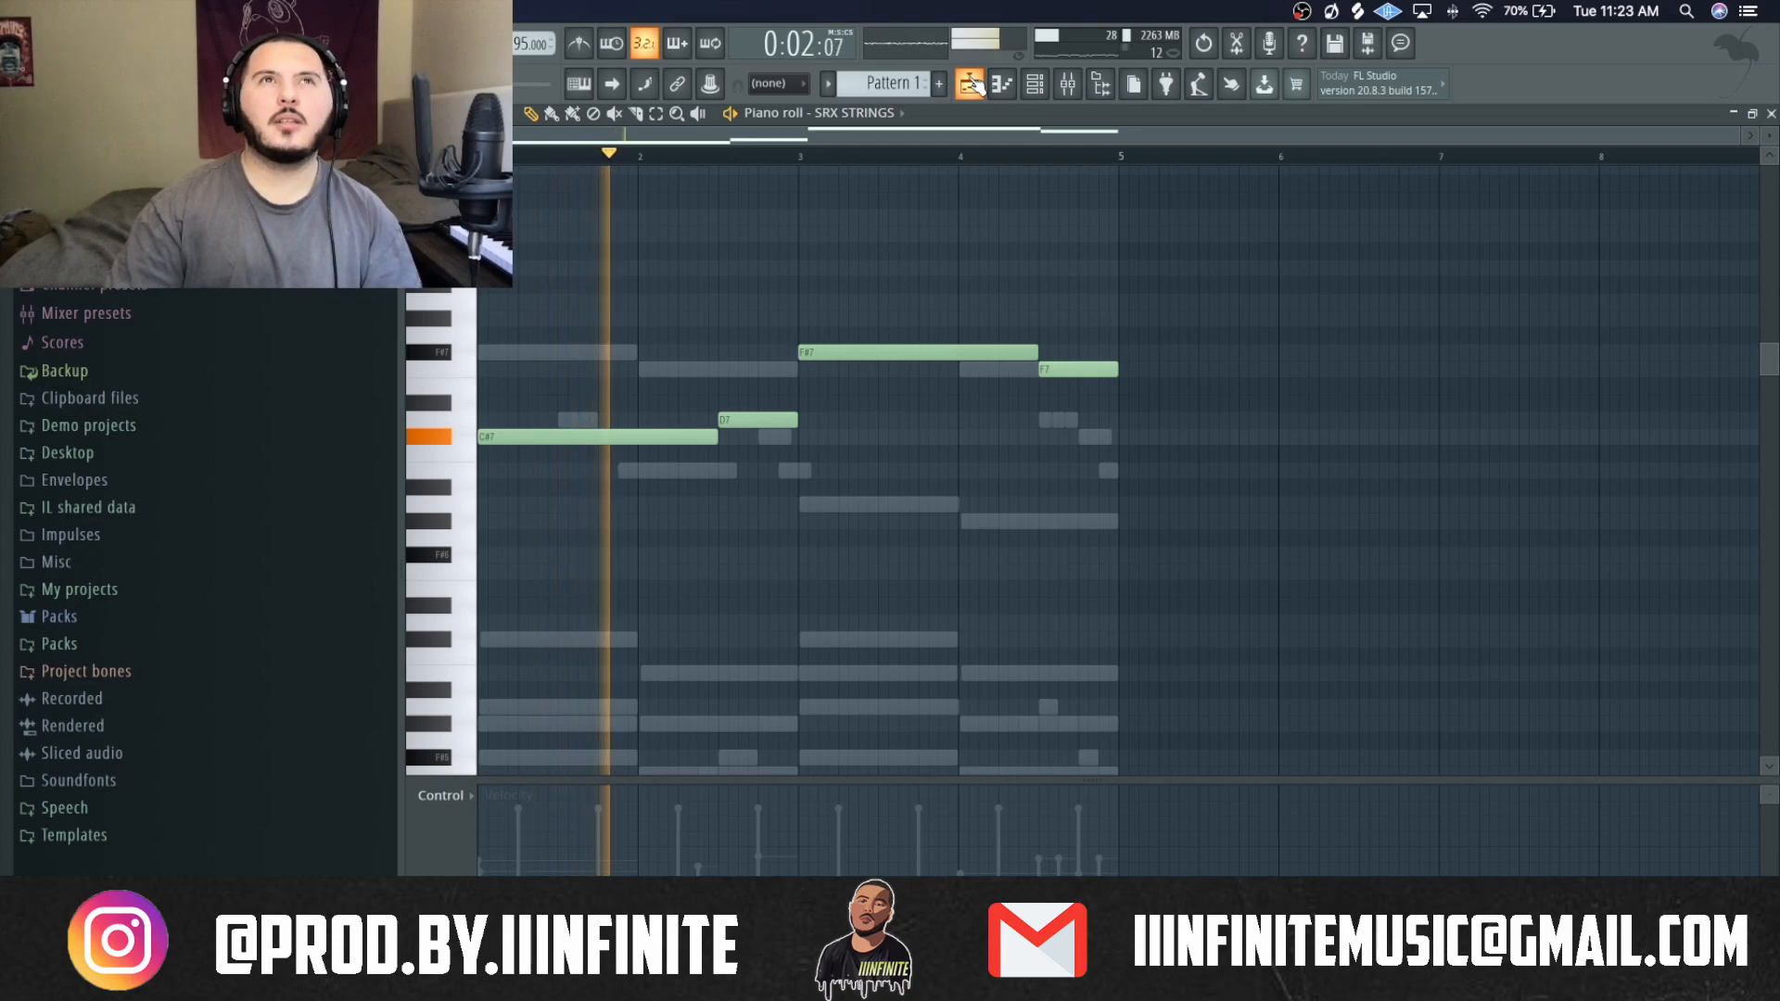
pyautogui.press('space')
# Open the SRX WORLD #2 part in the piano roll, fill bars 1 to 4 with two two-bar F#5 notes, and play them back.
pyautogui.click(971, 84)
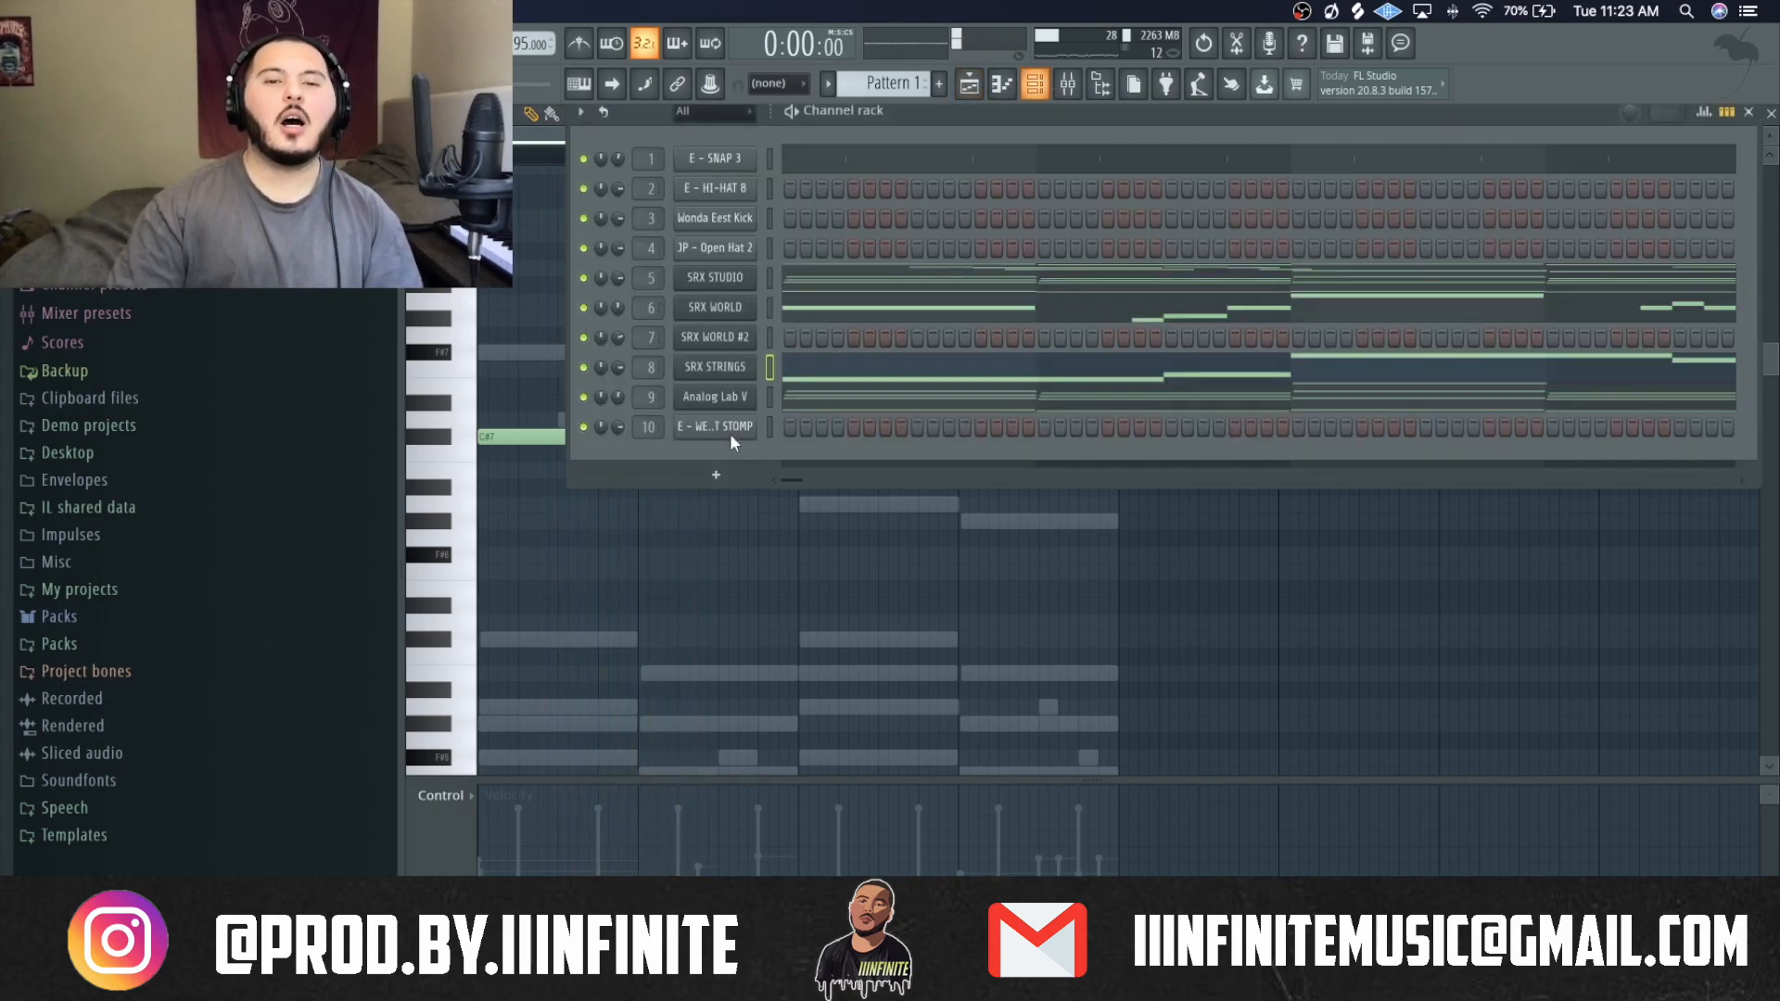
pyautogui.rightClick(726, 350)
pyautogui.click(769, 339)
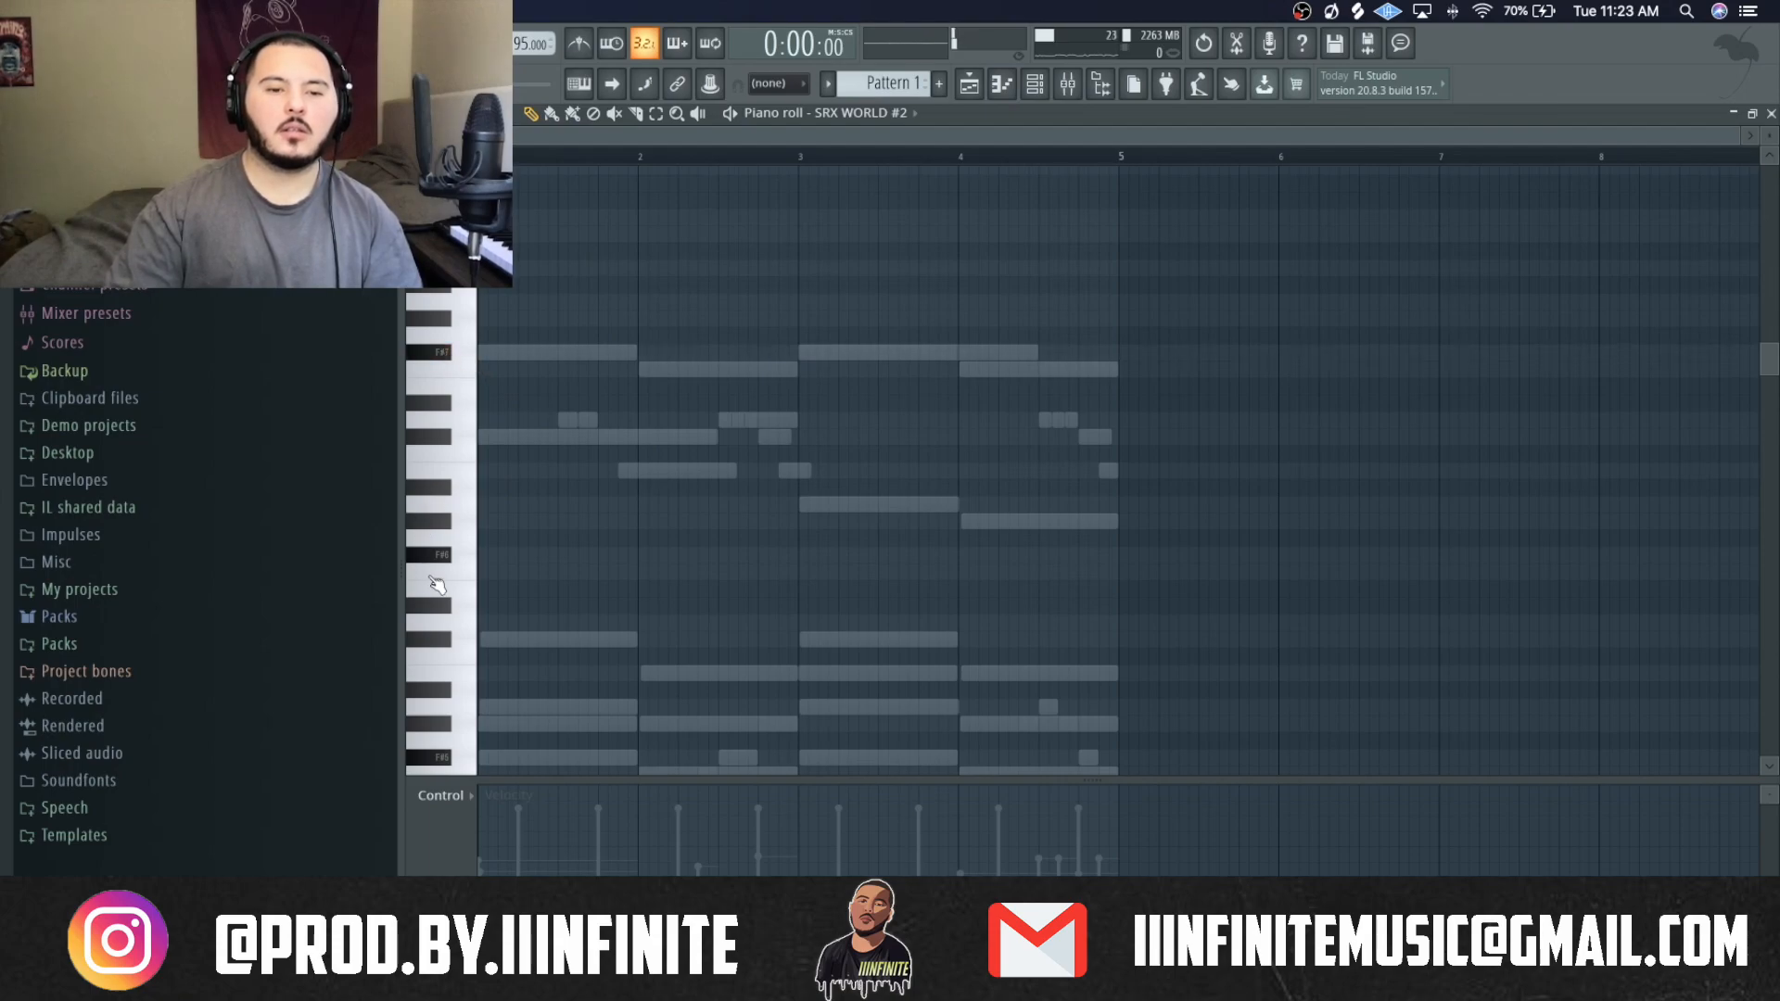
pyautogui.moveTo(522, 757); pyautogui.dragTo(479, 759)
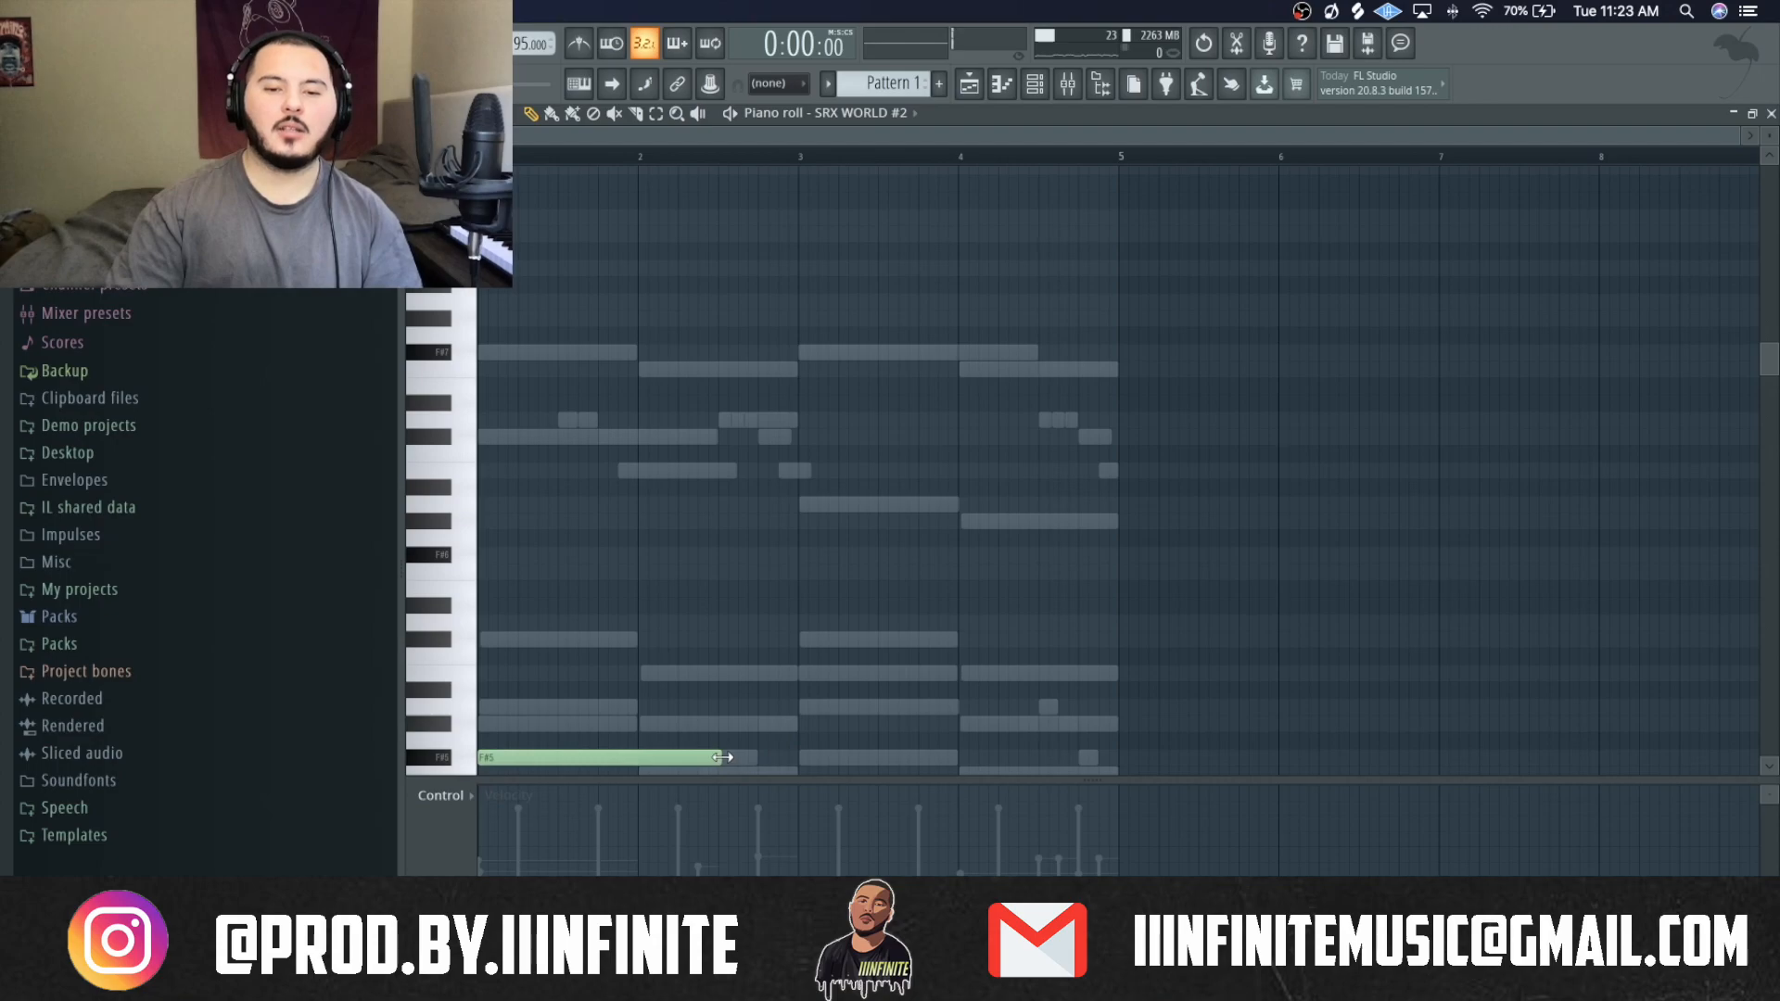
pyautogui.moveTo(722, 758); pyautogui.dragTo(802, 771)
pyautogui.scroll(3, 799, 762)
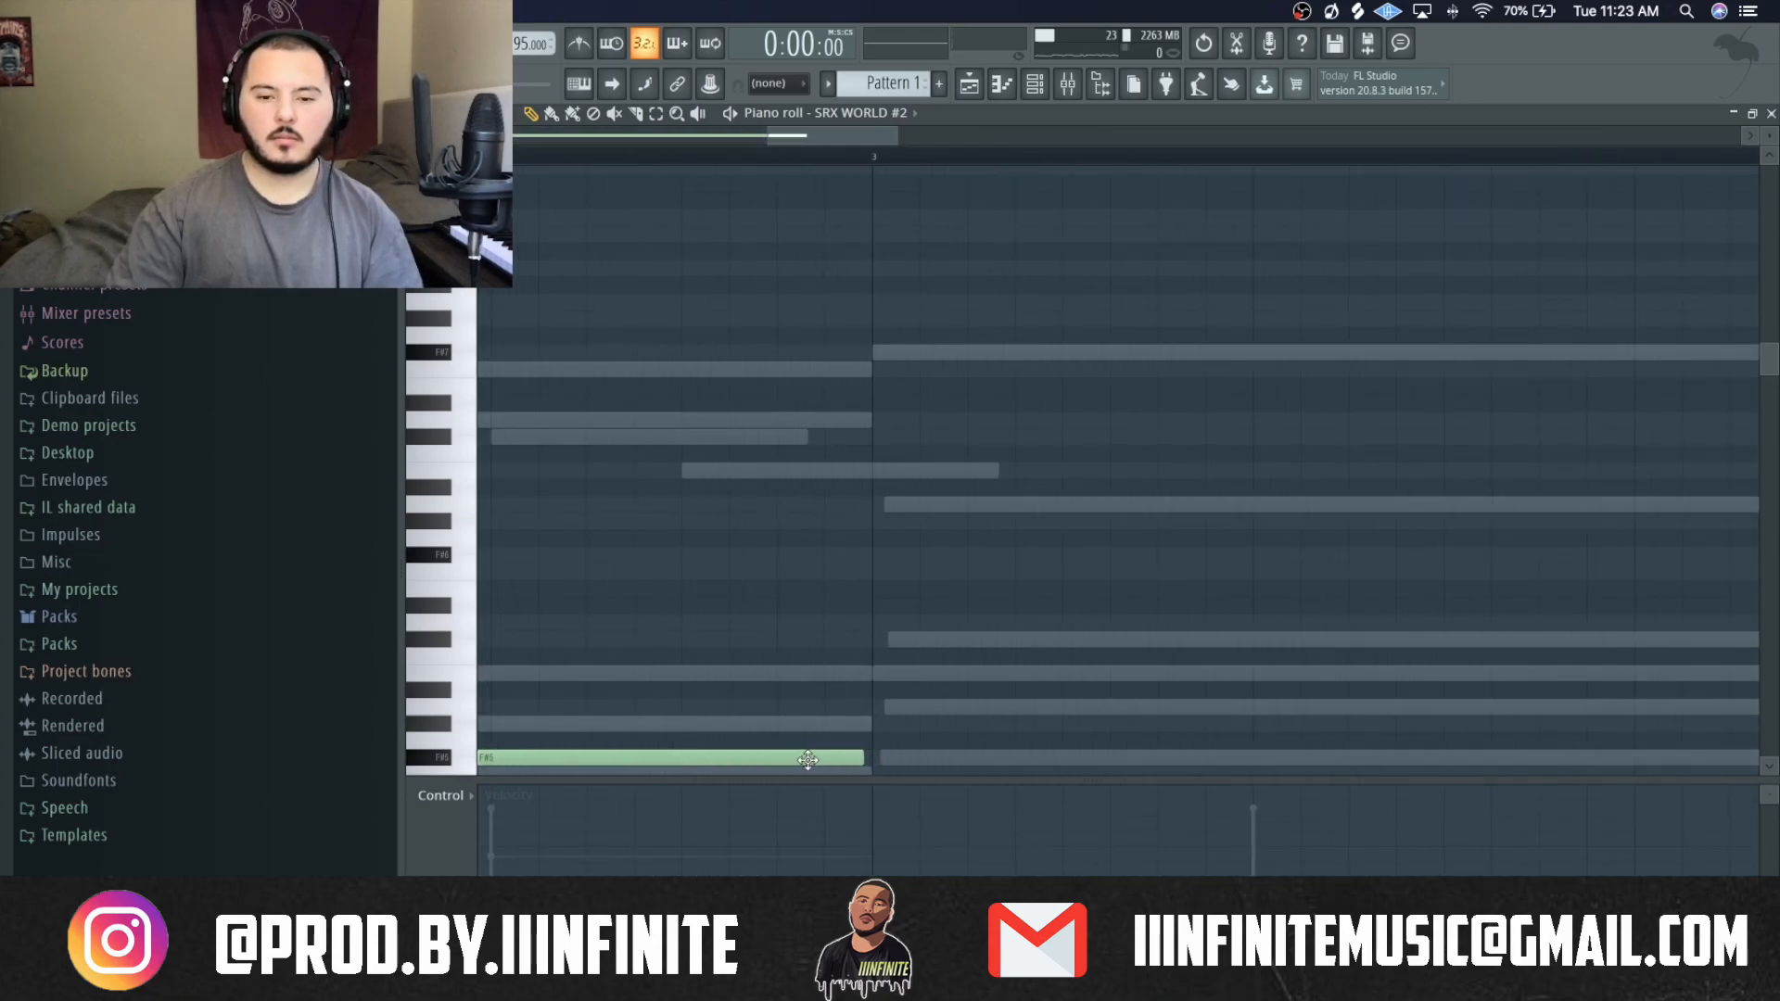
pyautogui.click(877, 769)
pyautogui.press('space')
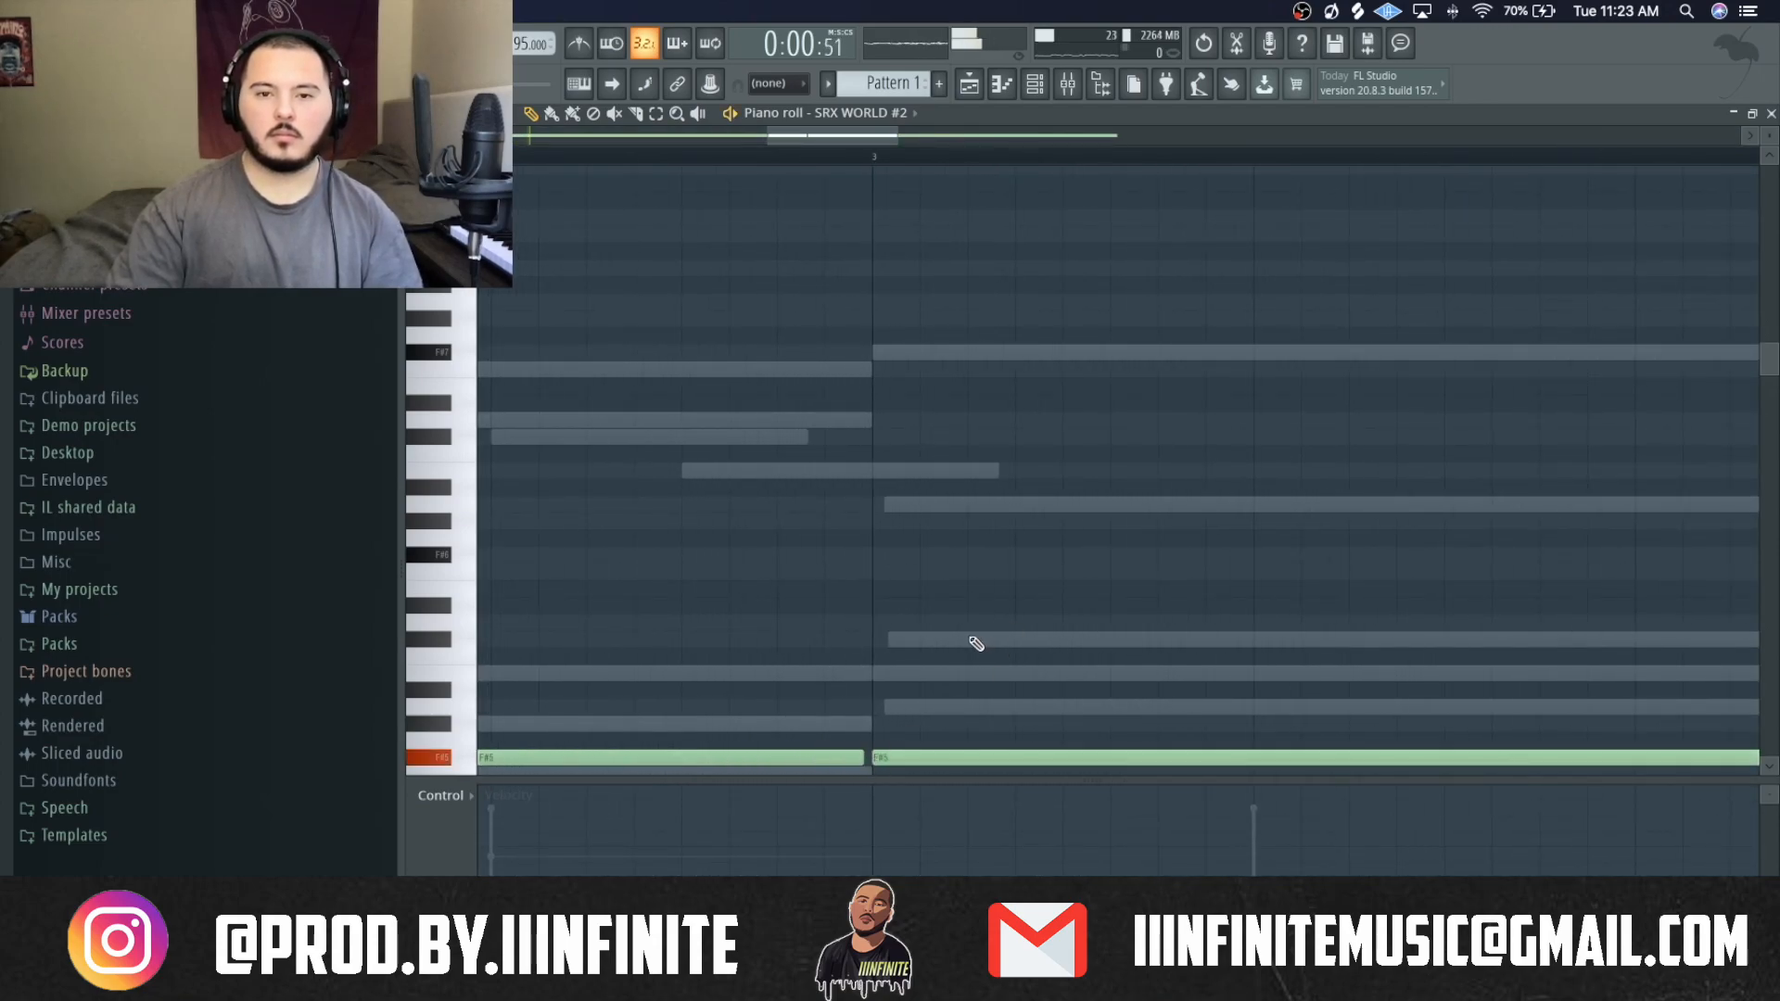
pyautogui.scroll(-10, 972, 643)
pyautogui.scroll(8, 972, 642)
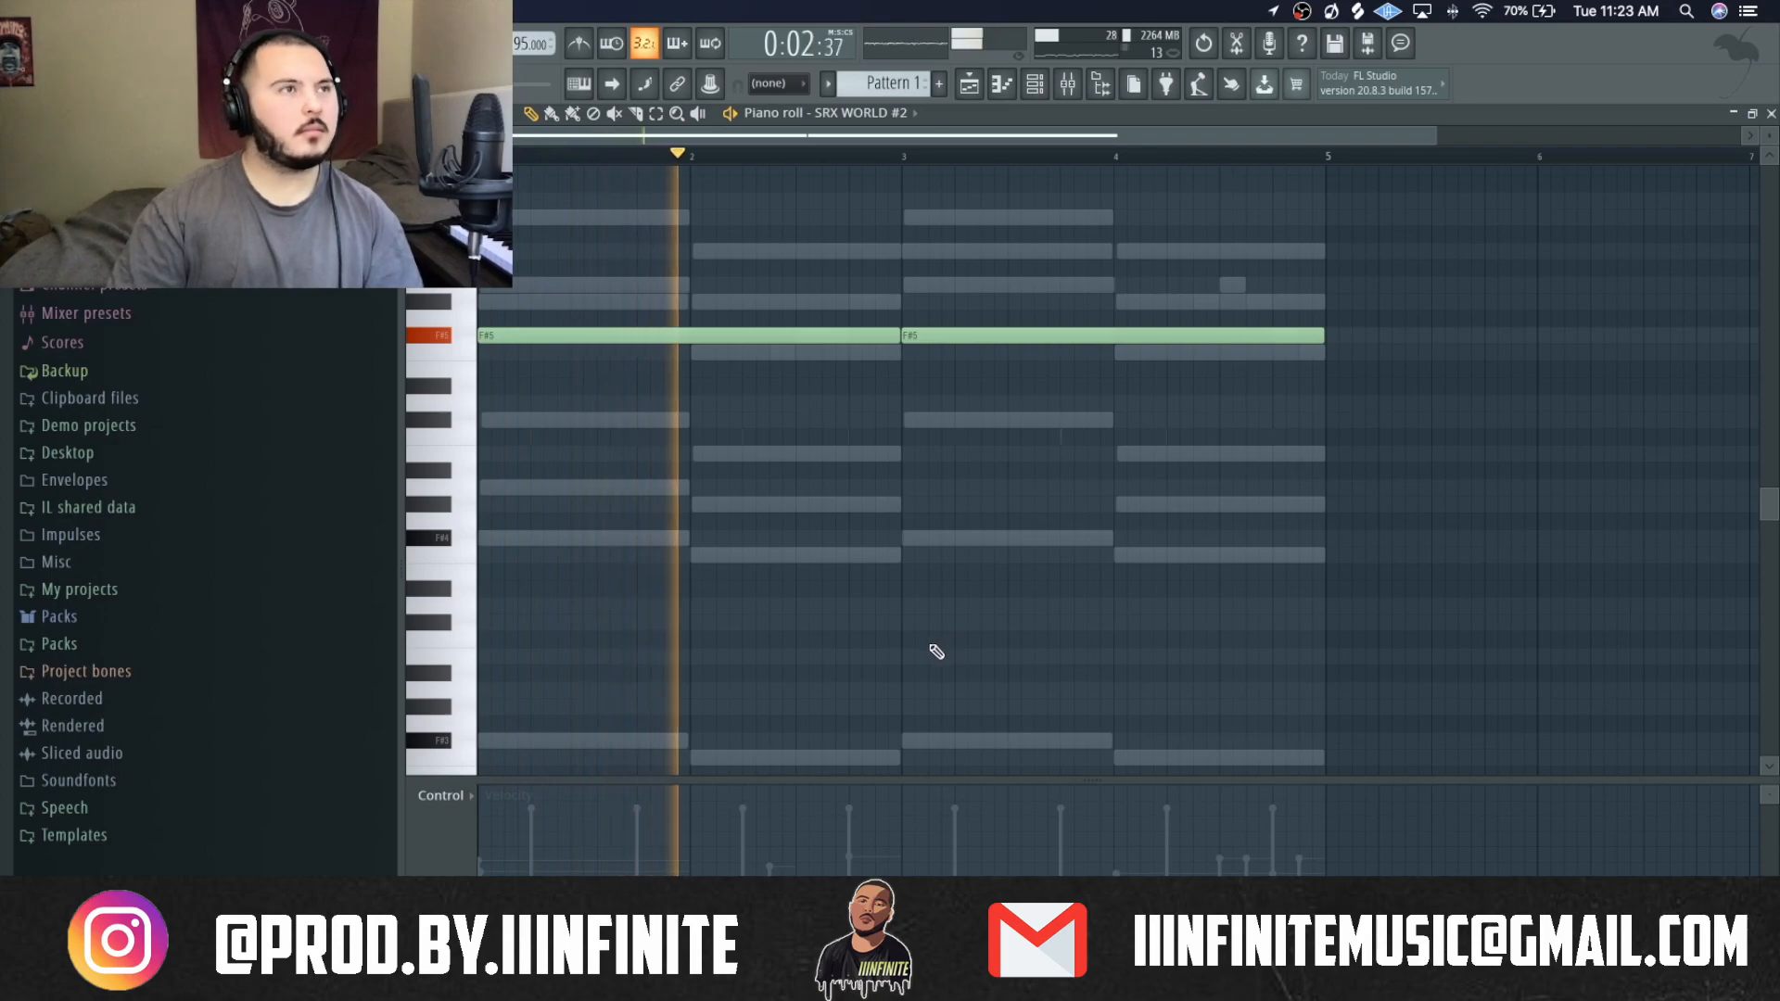
# Add Fruity Parametric EQ 2 to slot 4 of the SRX STUDIO mixer track.
pyautogui.click(1071, 88)
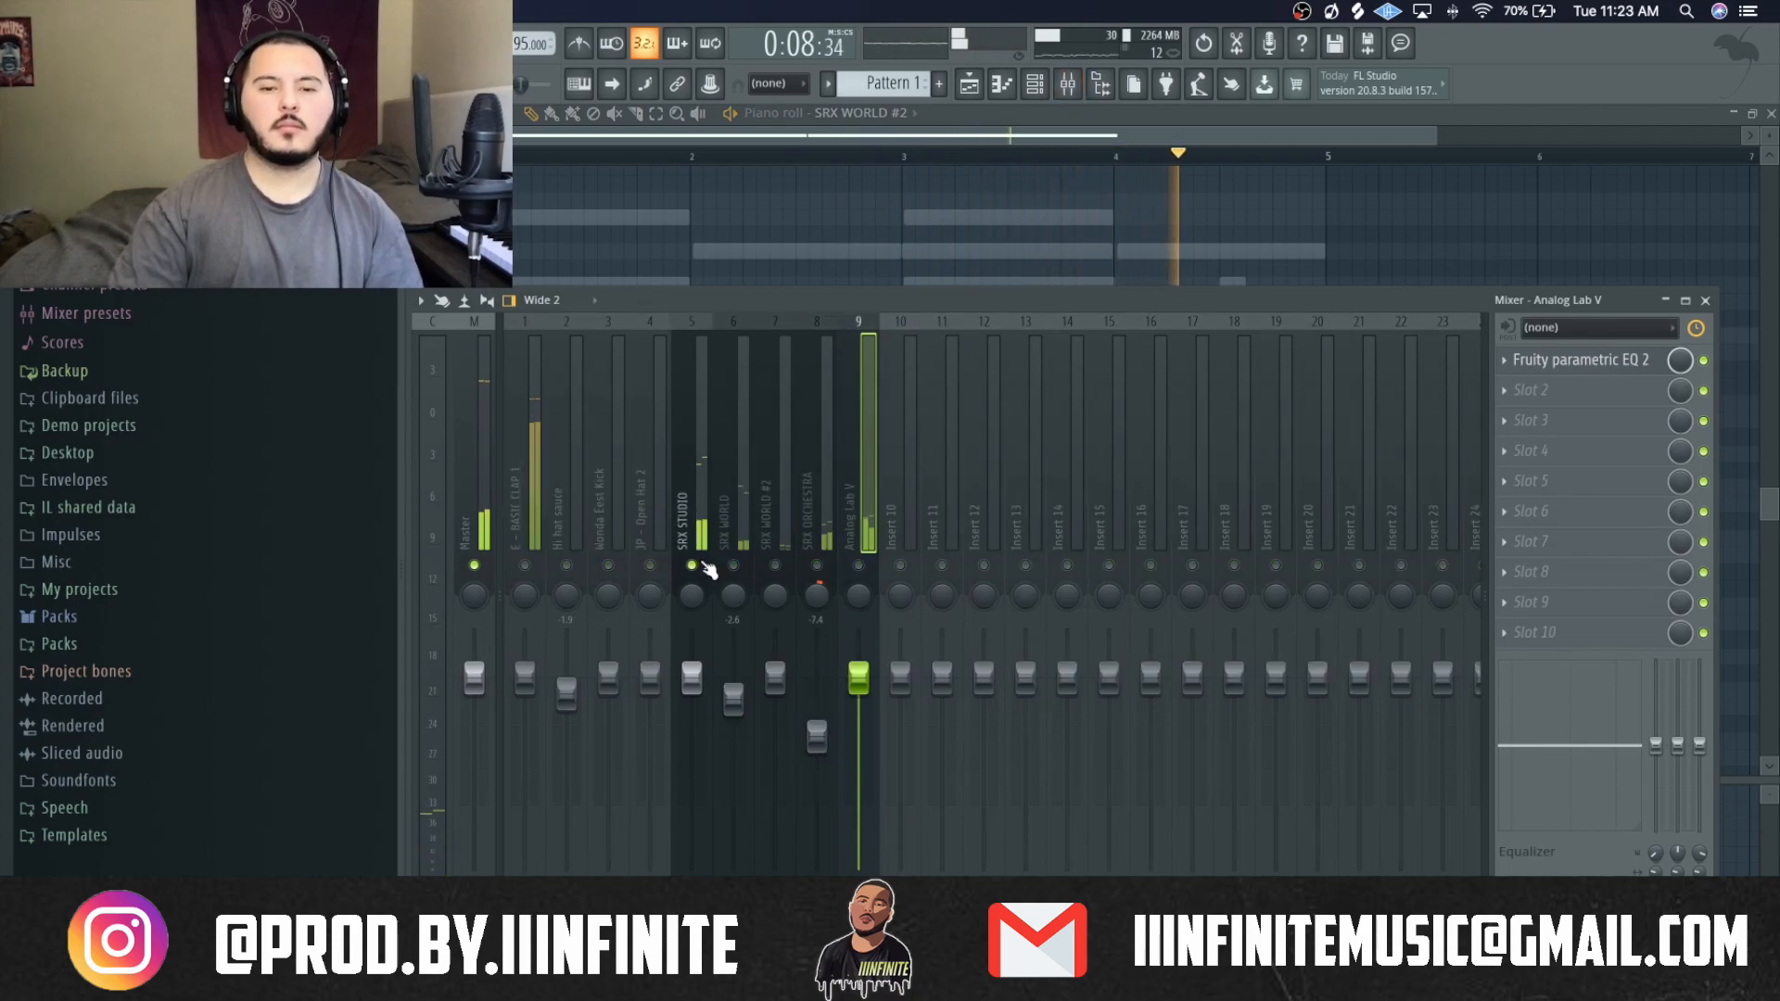
pyautogui.click(714, 506)
pyautogui.click(708, 495)
pyautogui.press('space')
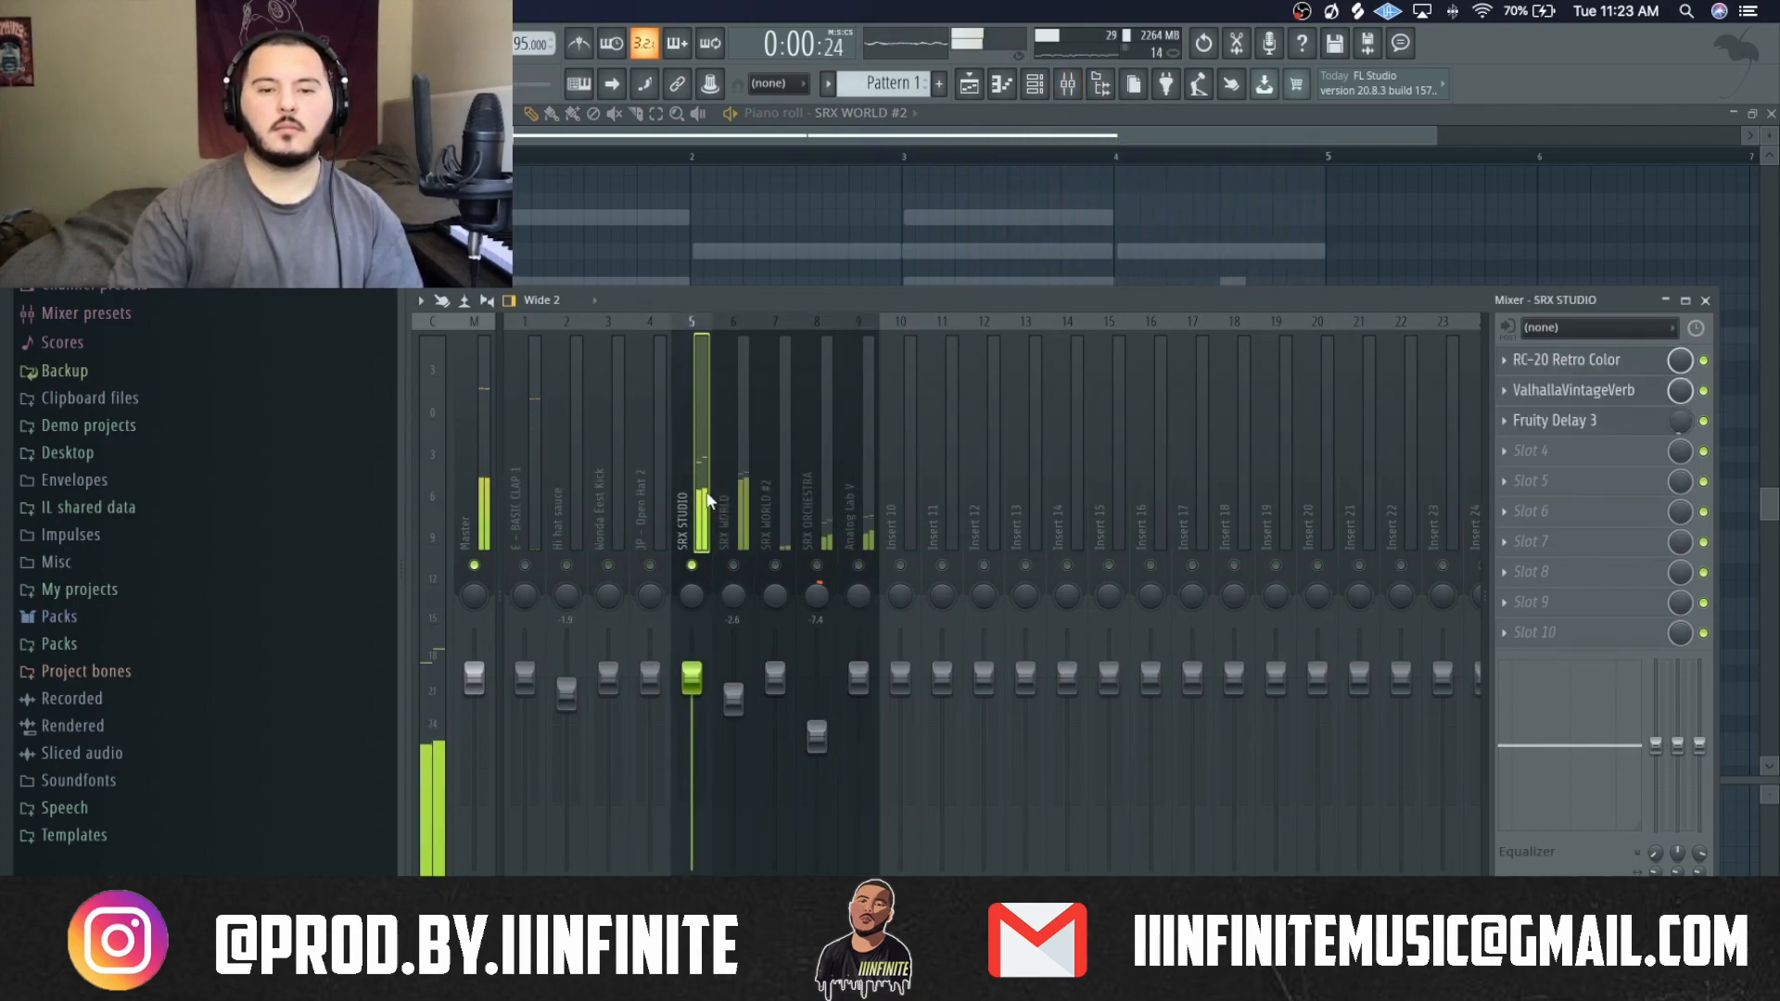
pyautogui.click(1557, 463)
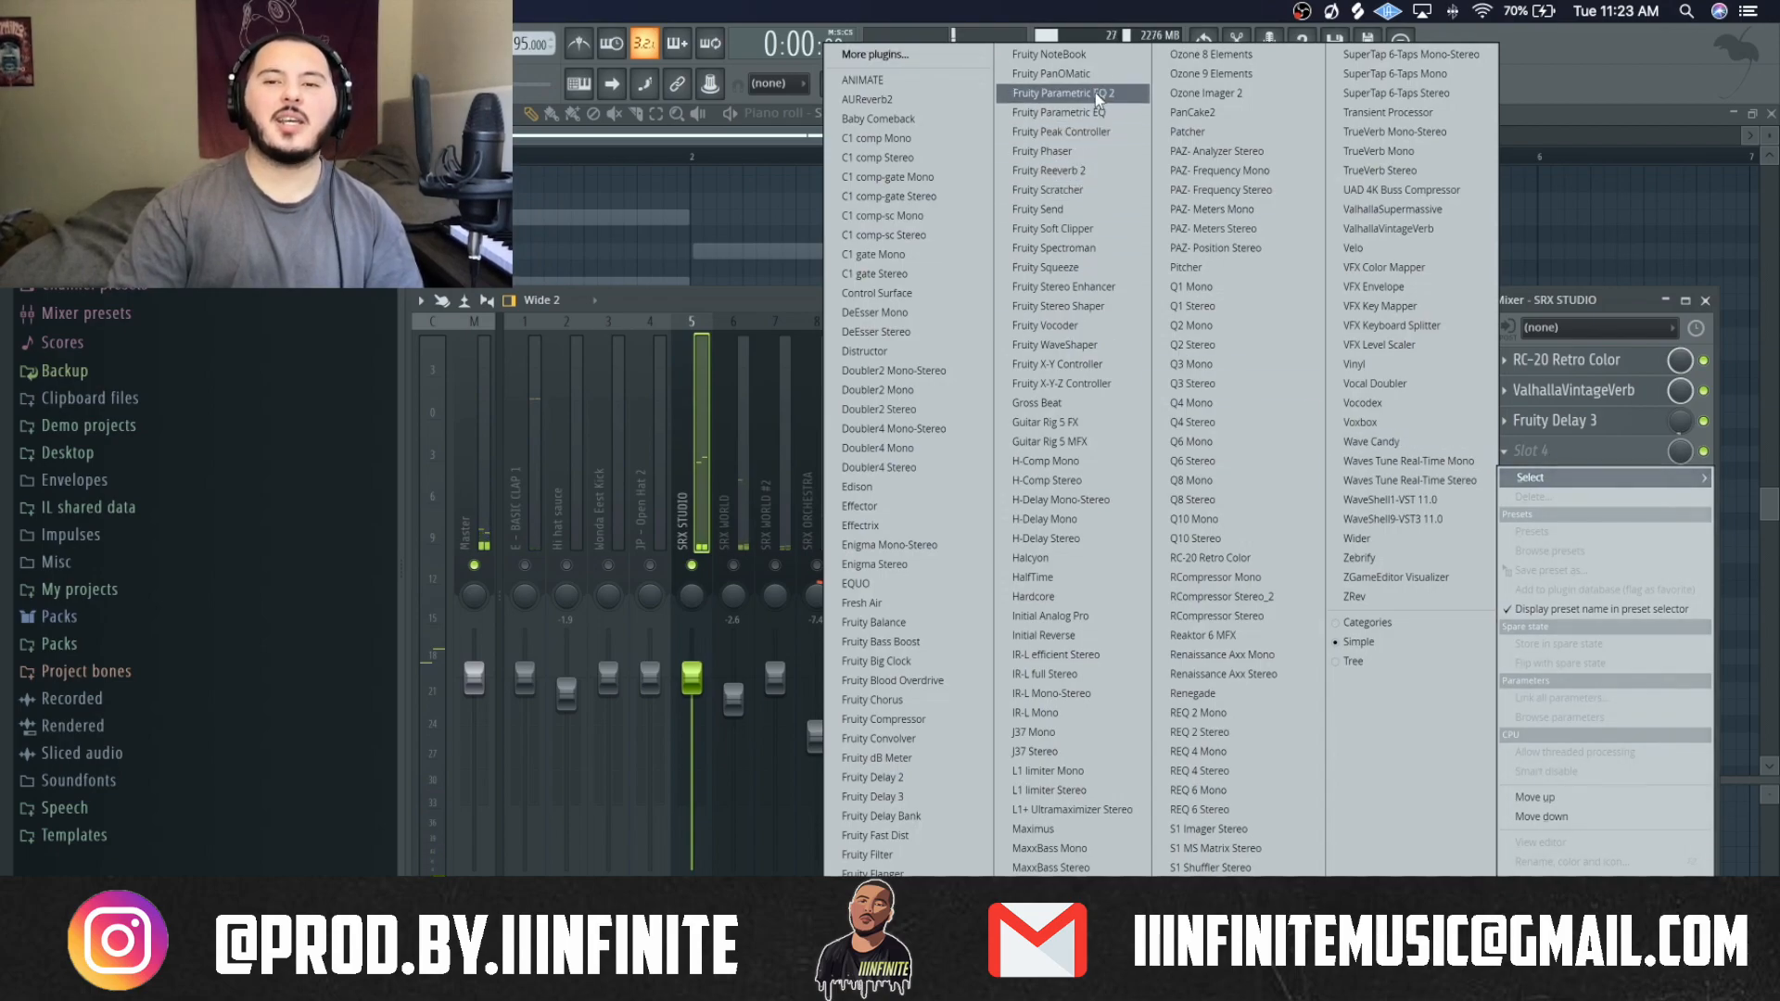
pyautogui.click(1113, 115)
# Cut the low end of SRX STUDIO with EQ band 1 and raise band 2 in the low mids.
pyautogui.moveTo(616, 399); pyautogui.dragTo(518, 452)
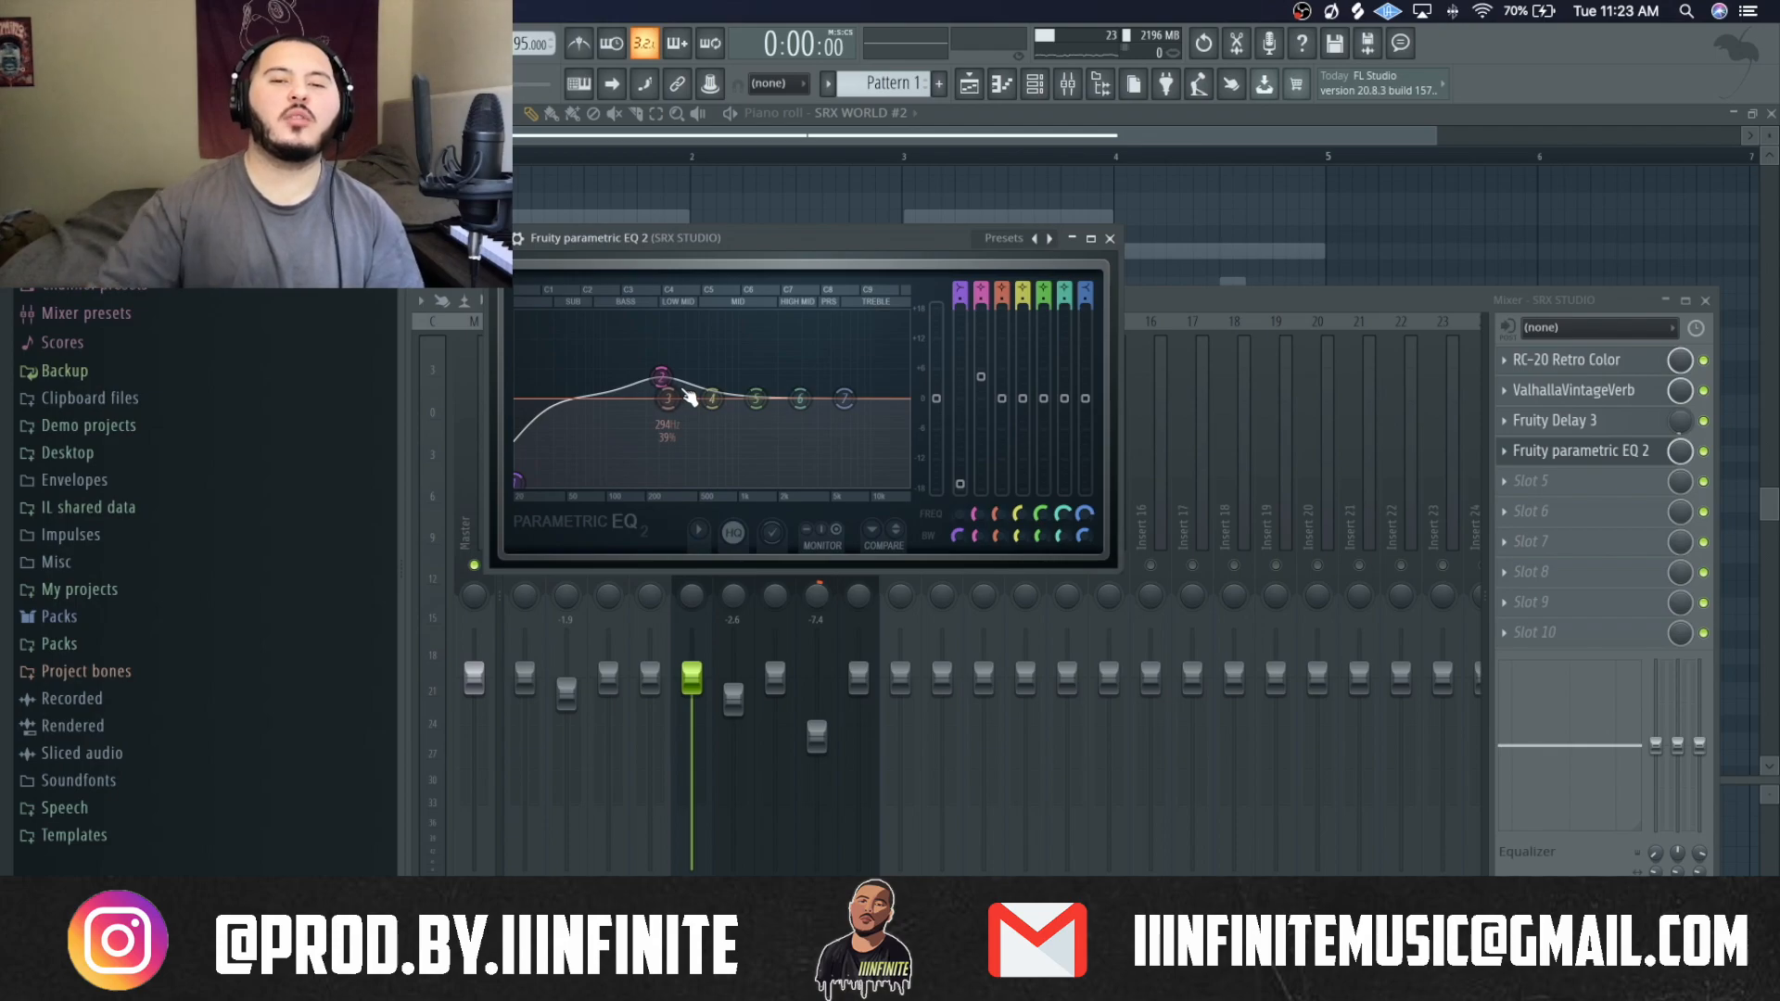
pyautogui.press('space')
pyautogui.moveTo(676, 387); pyautogui.dragTo(668, 382)
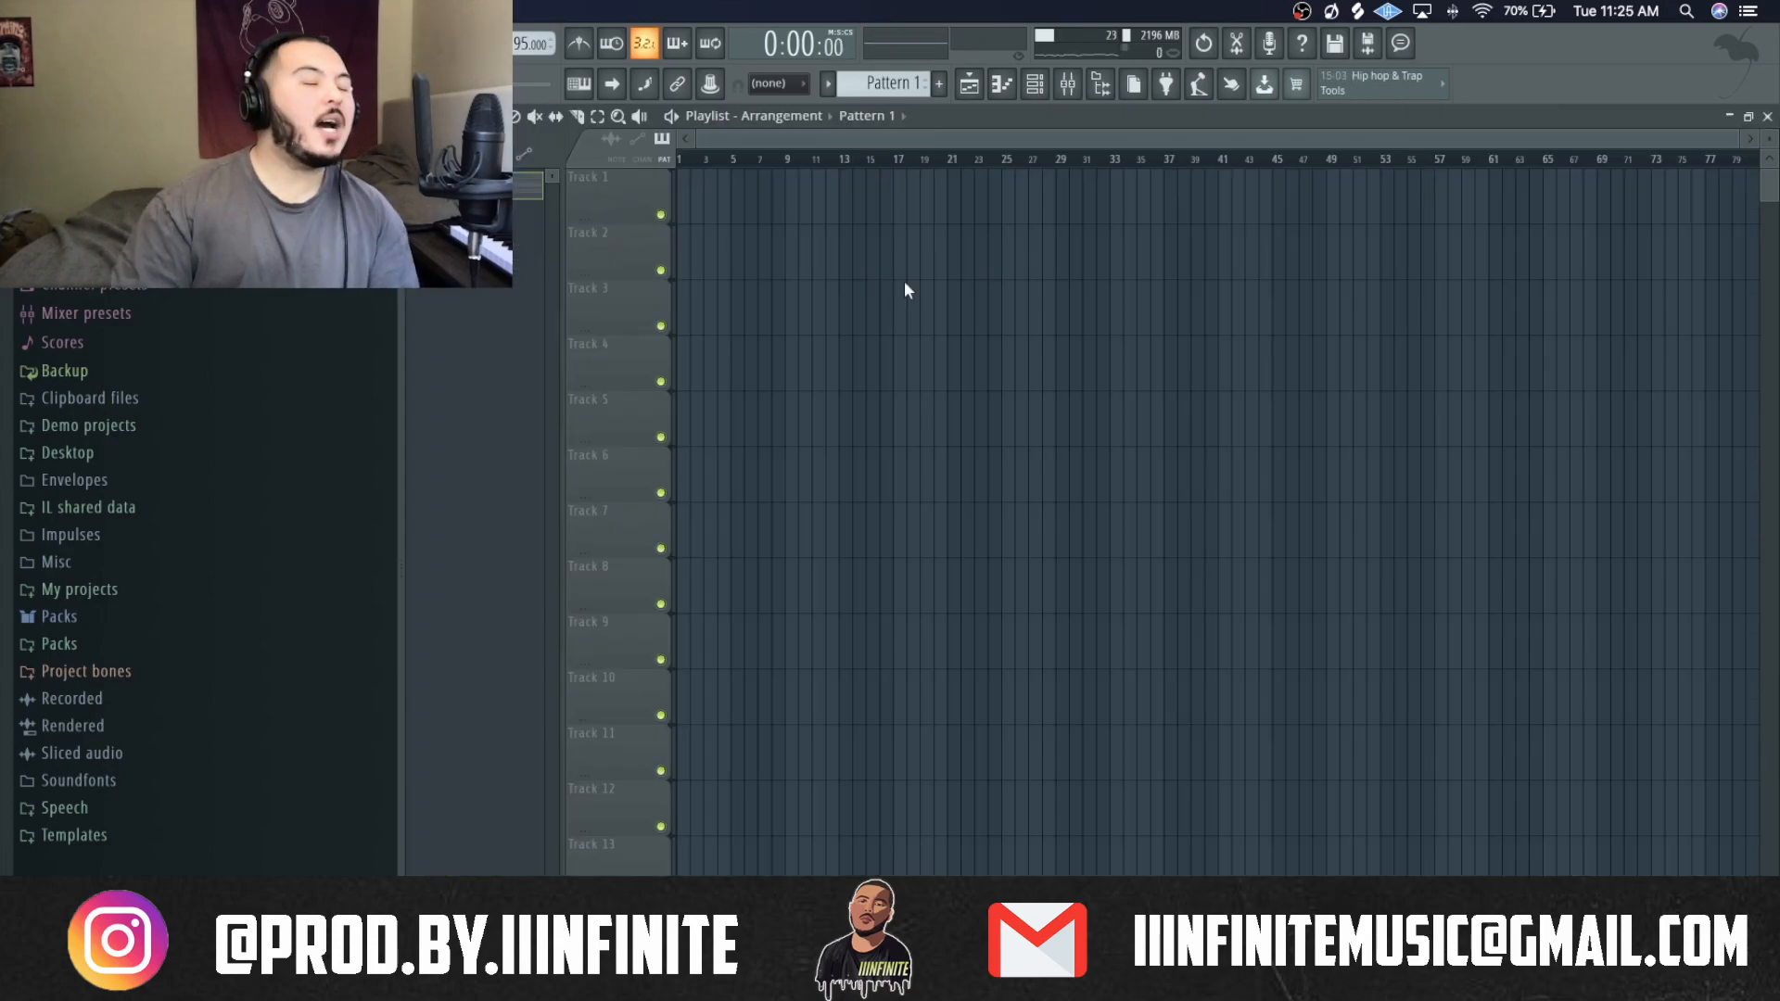
# Split Pattern 1 by channel and lay the five resulting patterns on Tracks 1 to 5, repeated twice across bars 1 to 8.
pyautogui.click(829, 83)
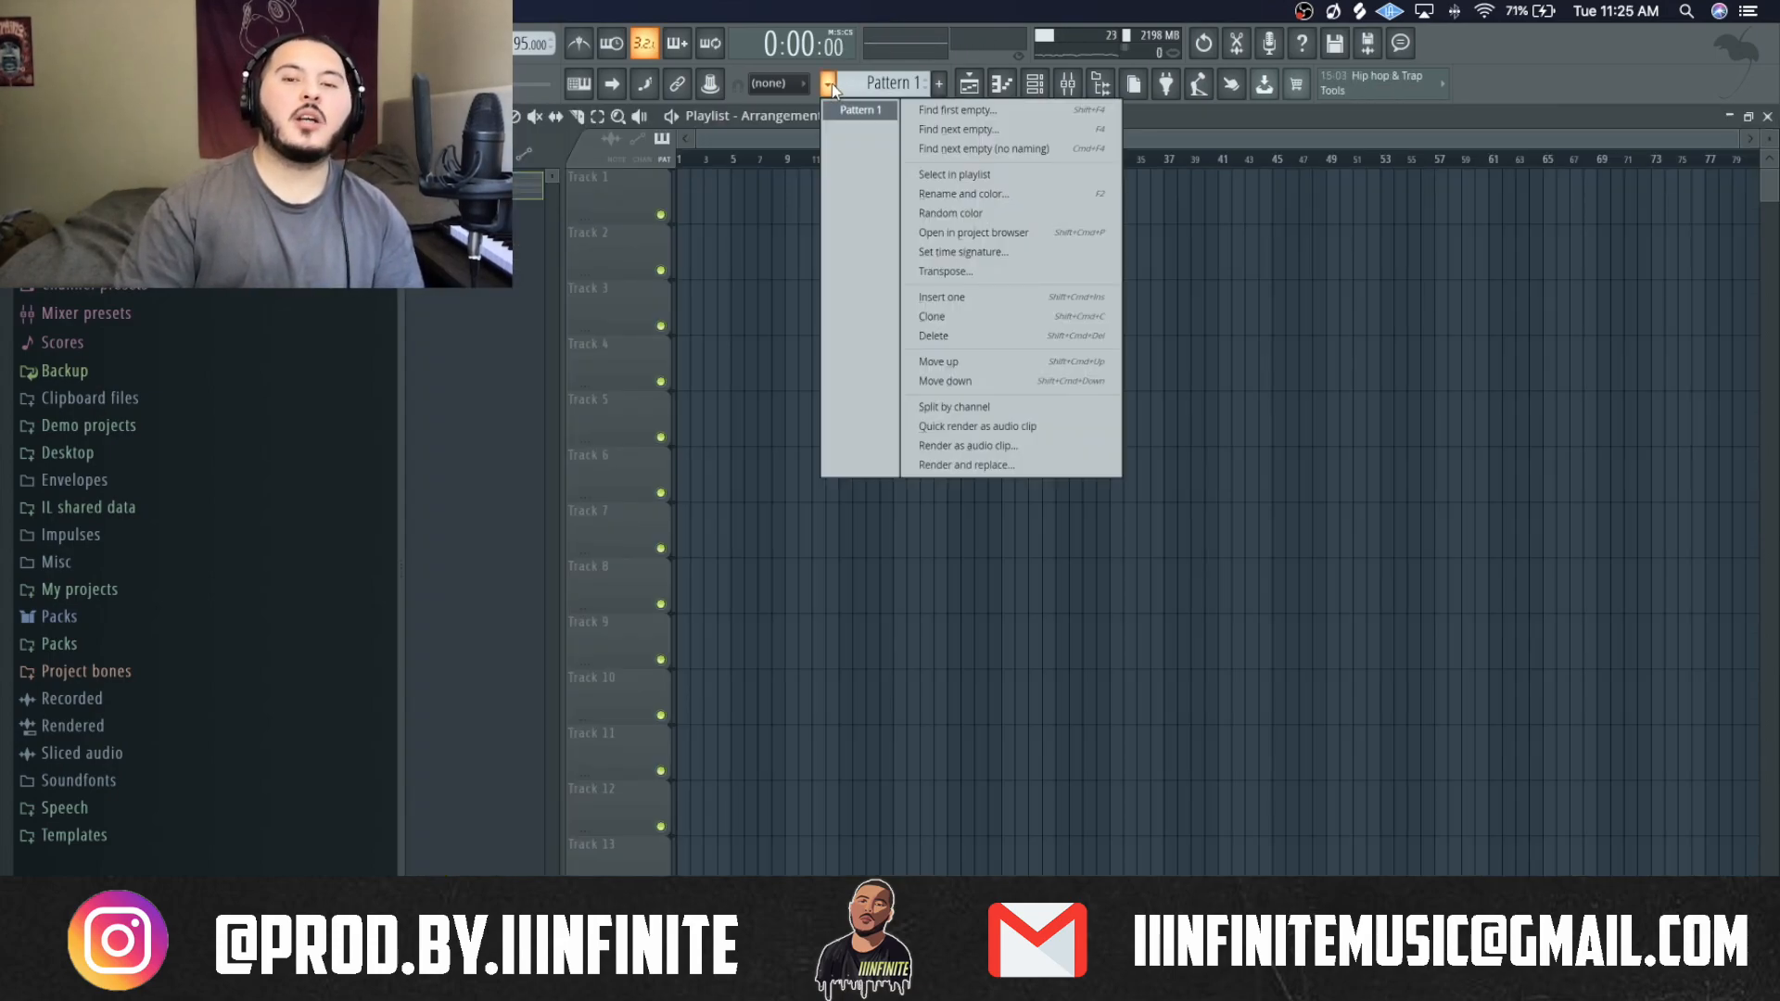
pyautogui.click(945, 406)
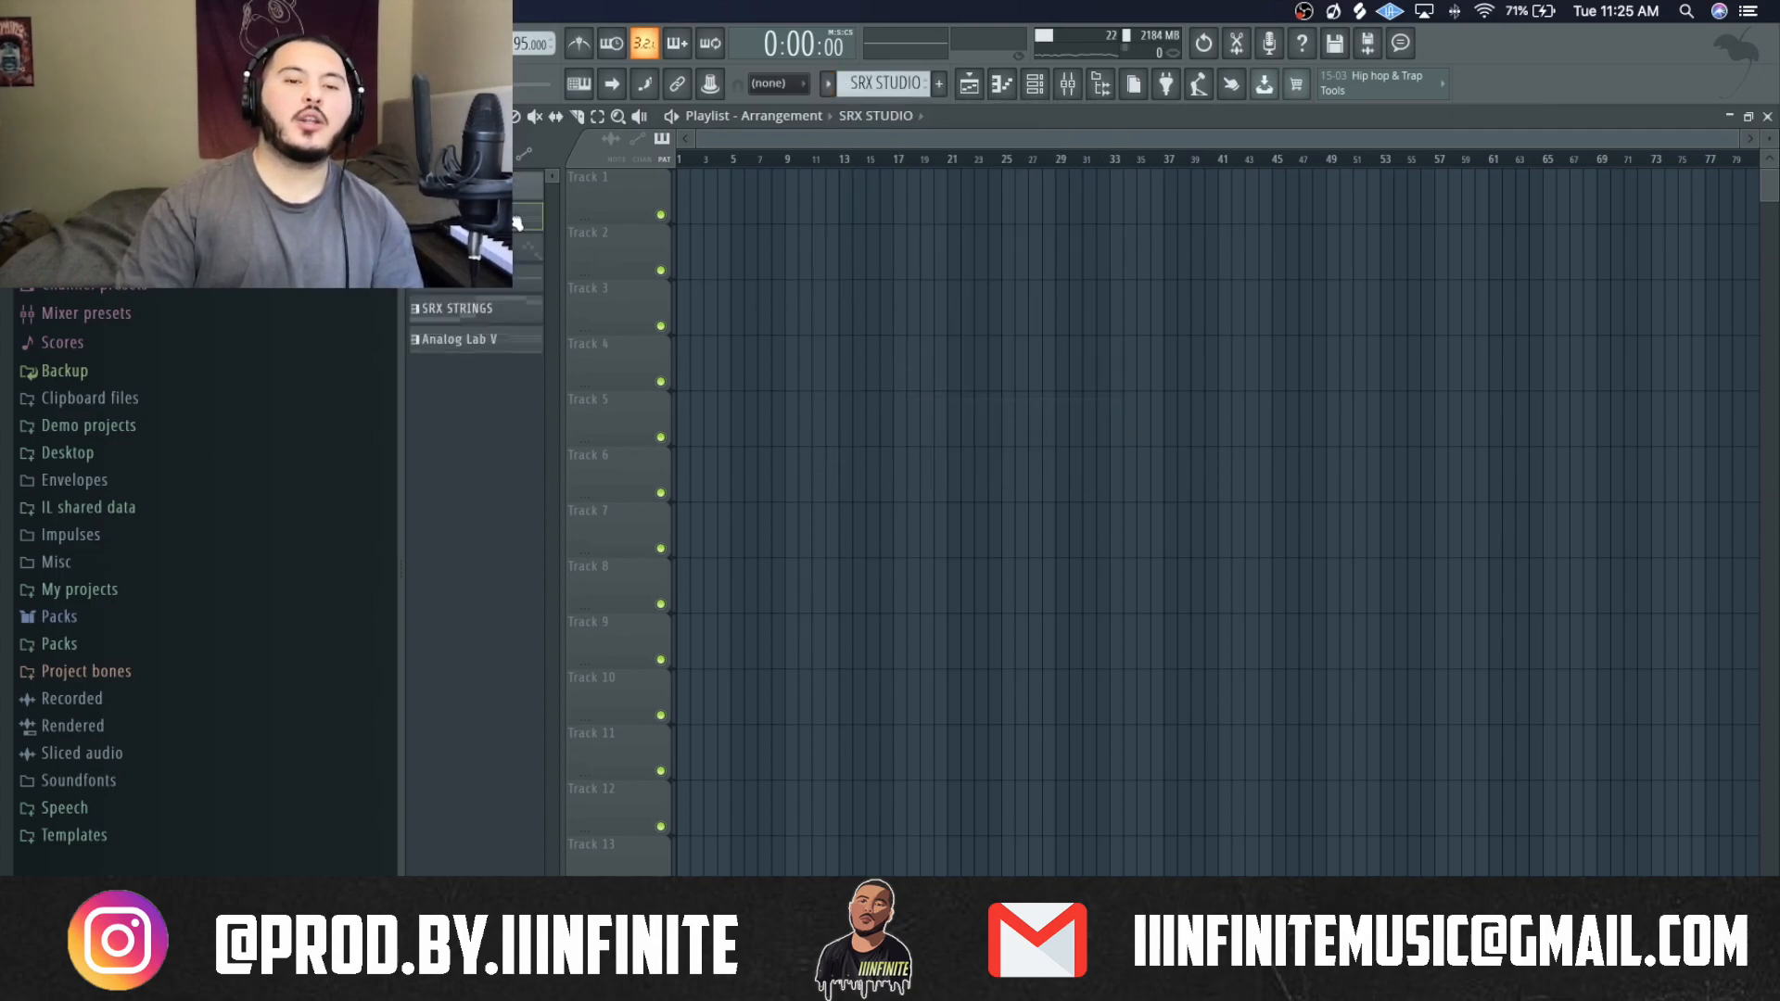
pyautogui.click(515, 345)
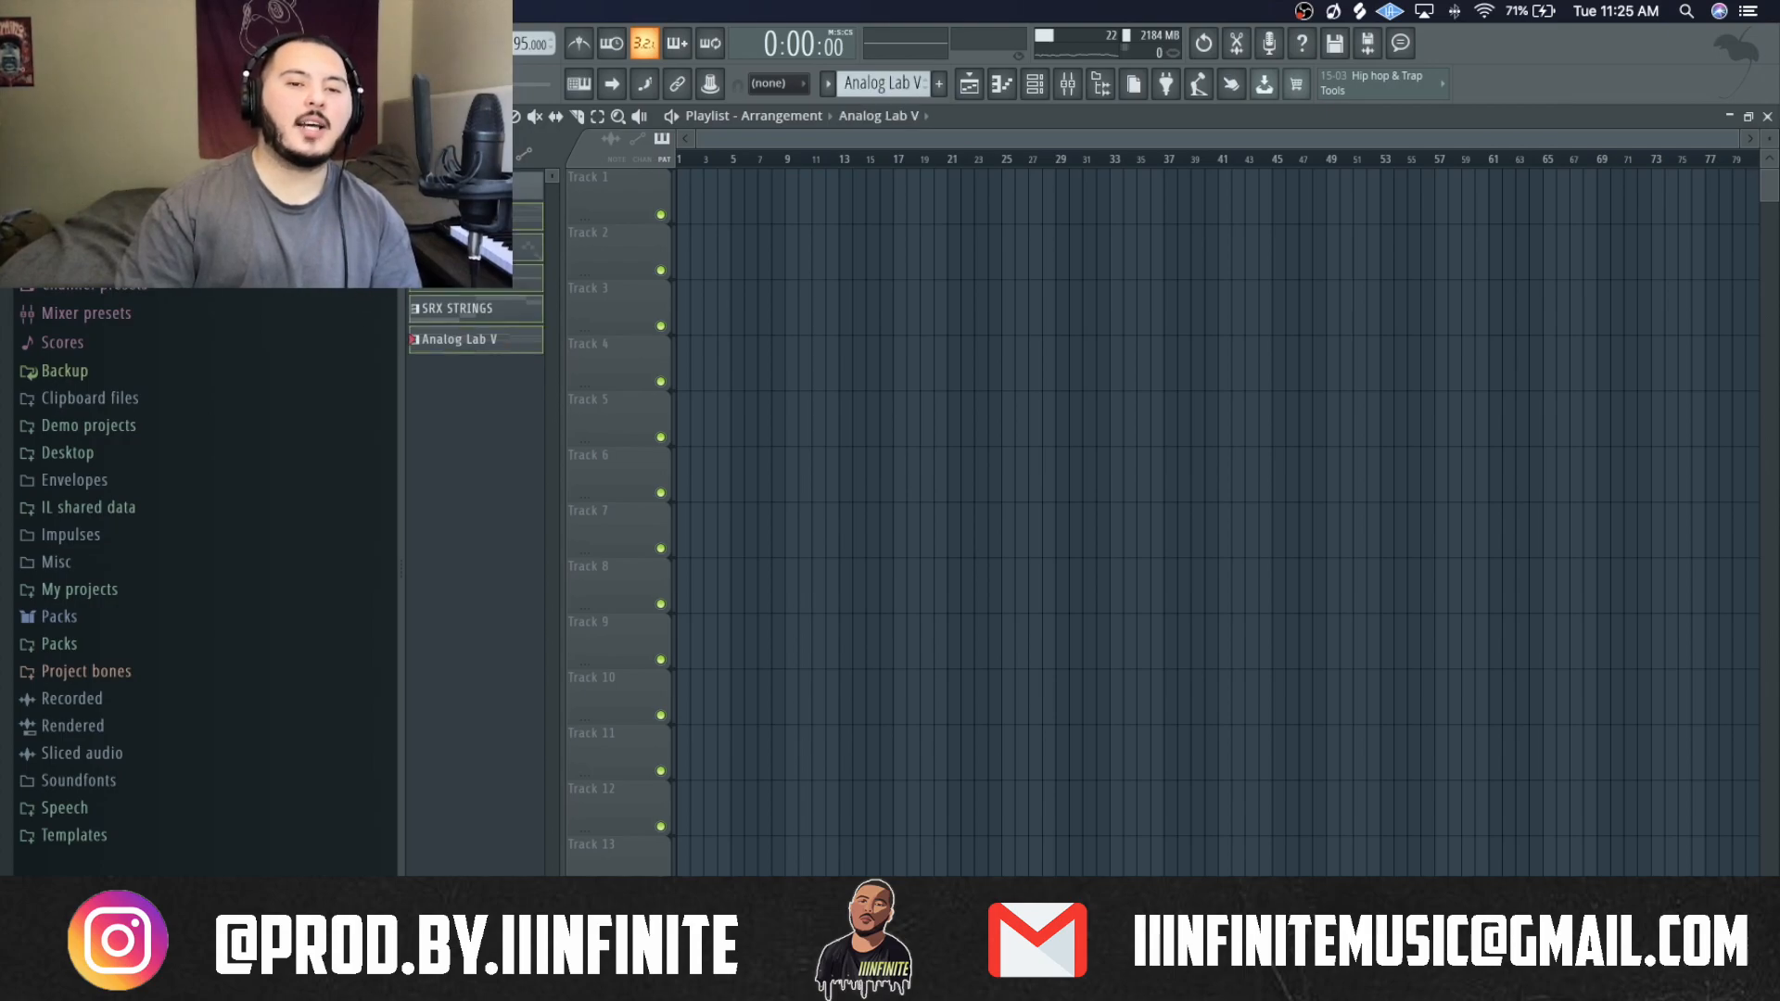
pyautogui.moveTo(500, 241); pyautogui.dragTo(686, 209)
pyautogui.hotkey('ctrl', 'b')
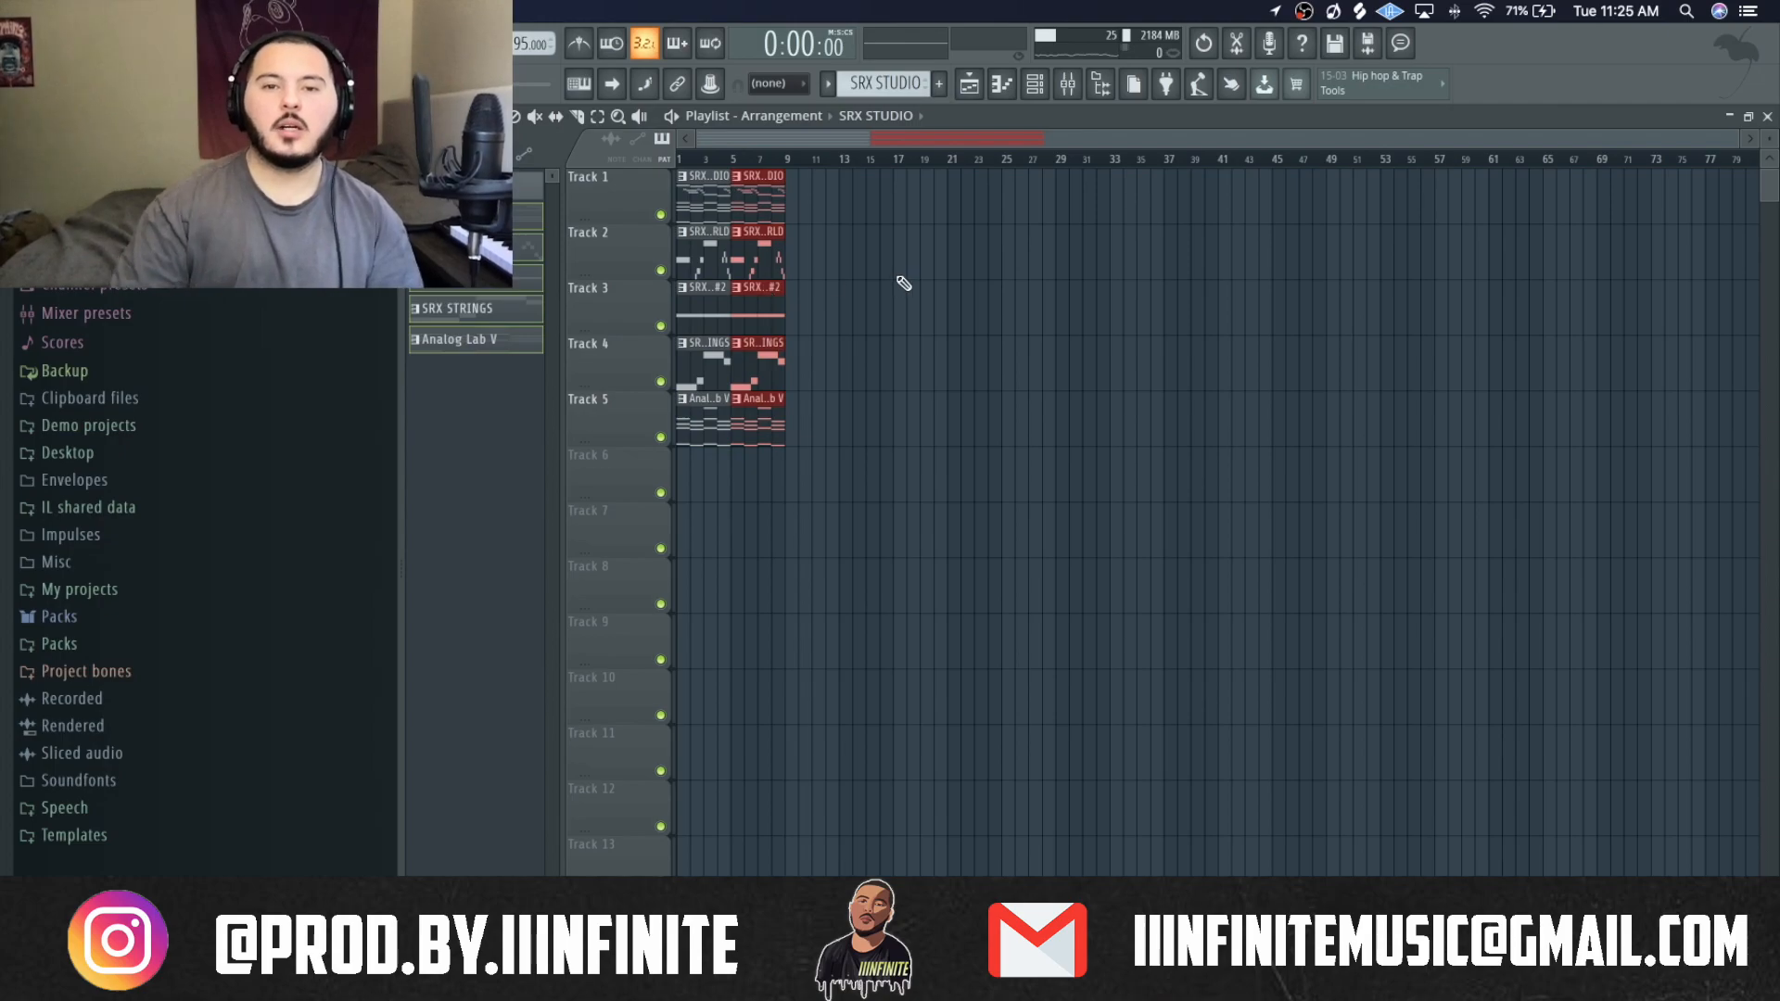
pyautogui.hotkey('ctrl', 'd')
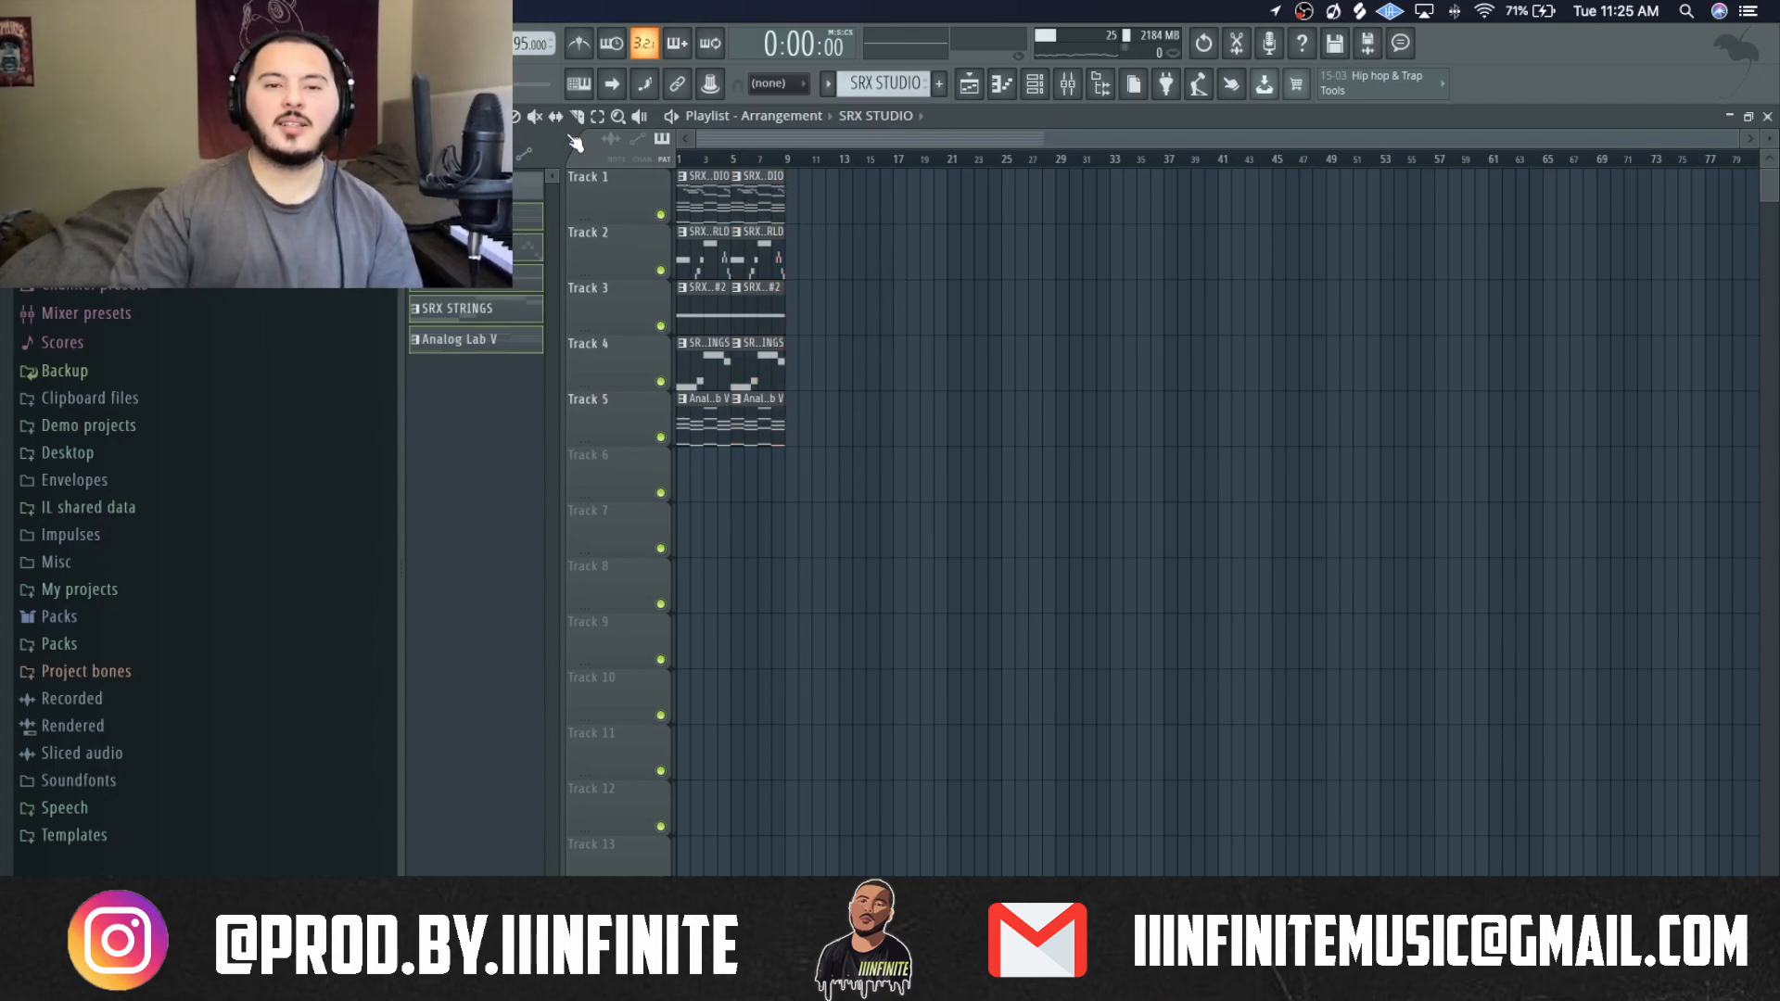
# Place single clips on their own tracks: SRX STUDIO at bar 13, SRX WORLD at 21, SRX WORLD #2 at 29, SRX STRINGS at 37, Analog Lab V at 45.
pyautogui.rightClick(459, 391)
pyautogui.click(454, 425)
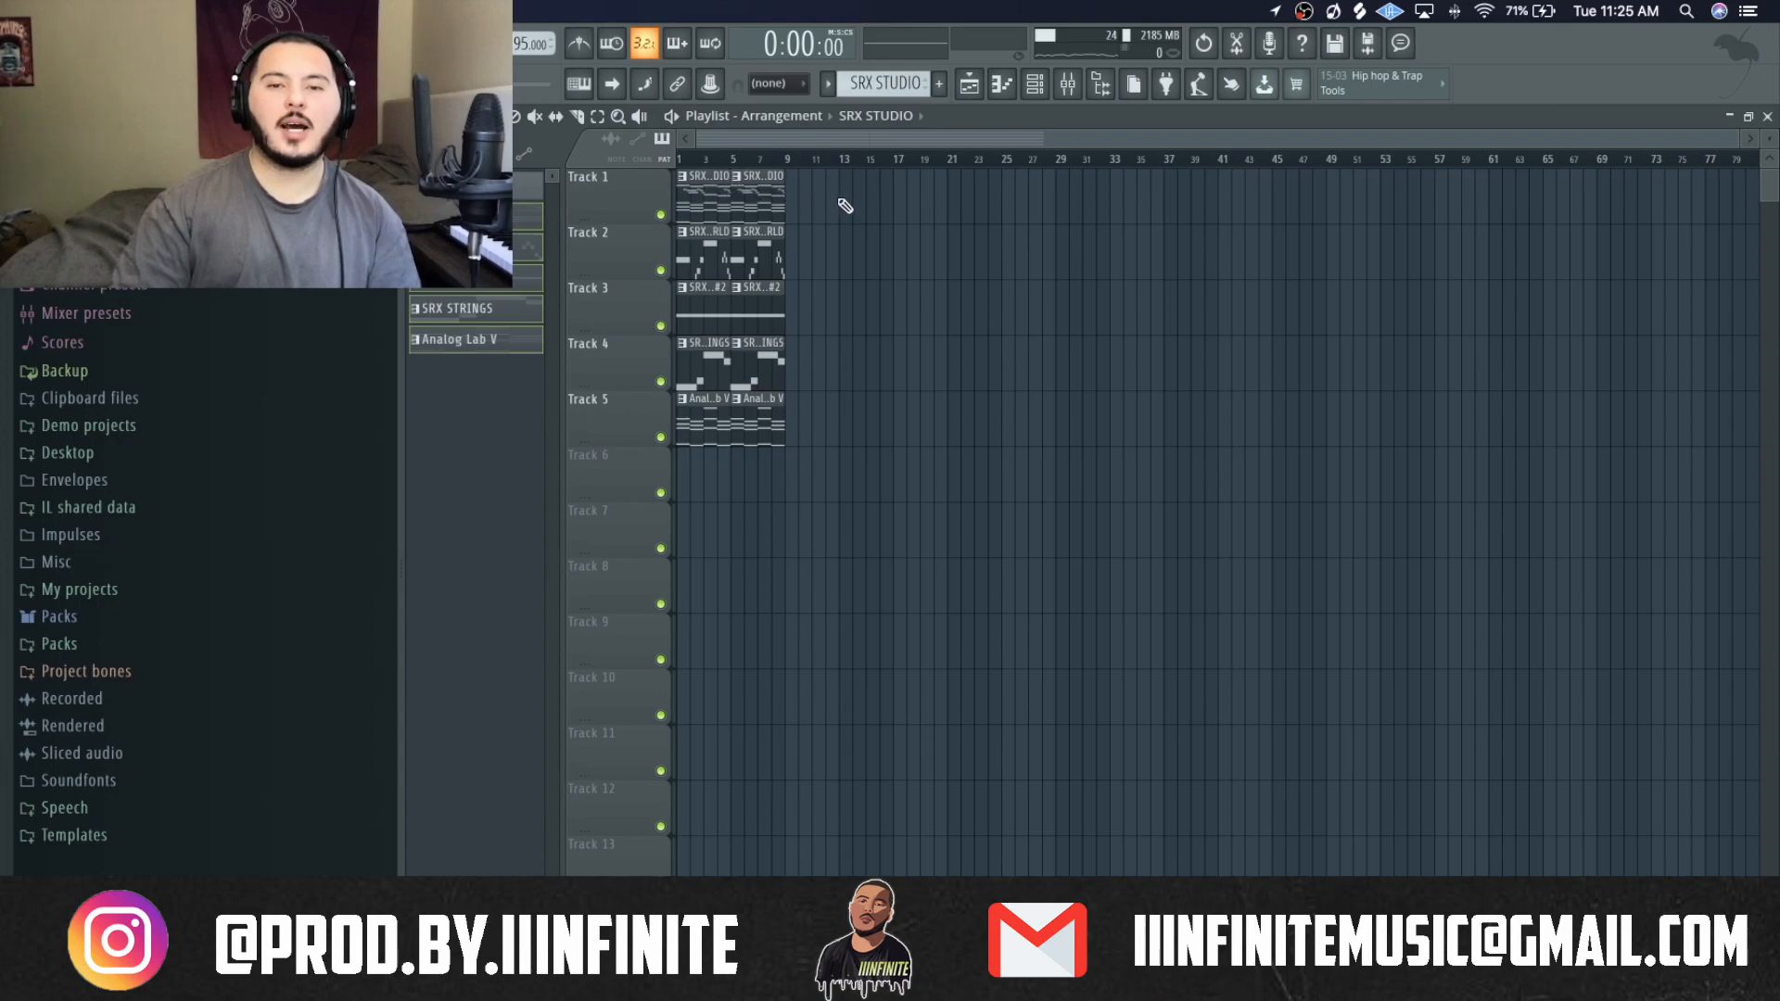
pyautogui.click(841, 210)
pyautogui.click(955, 256)
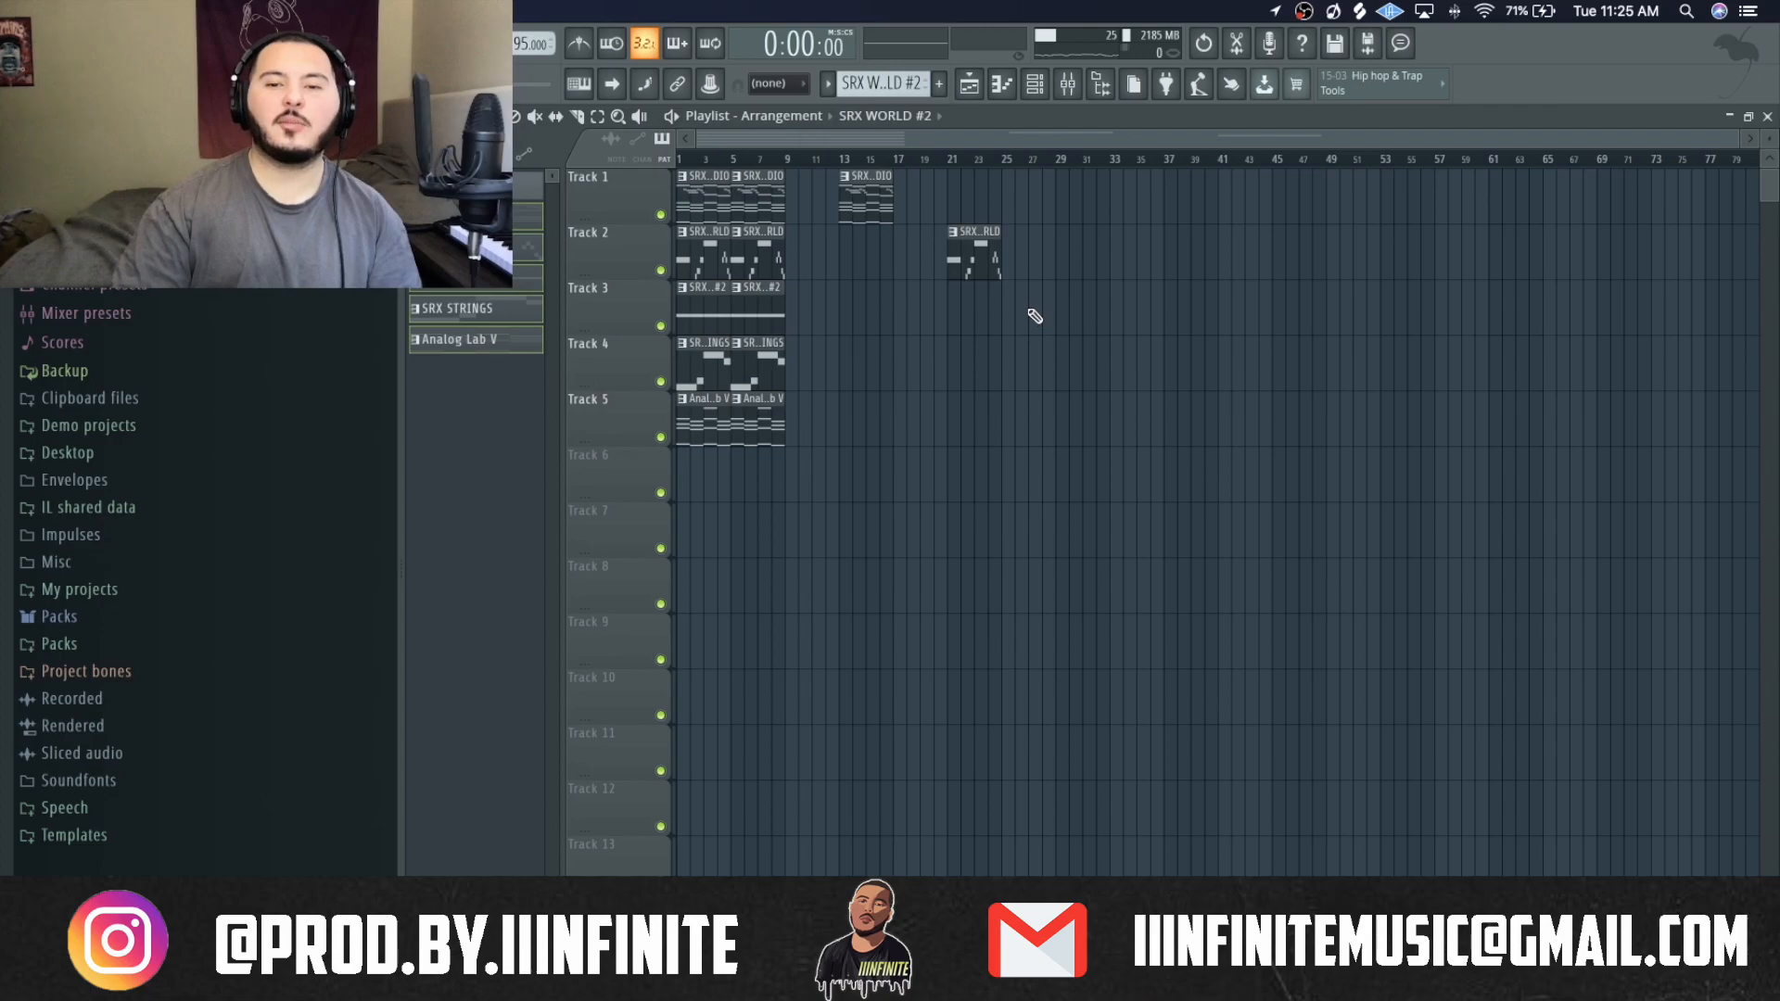
pyautogui.click(1068, 321)
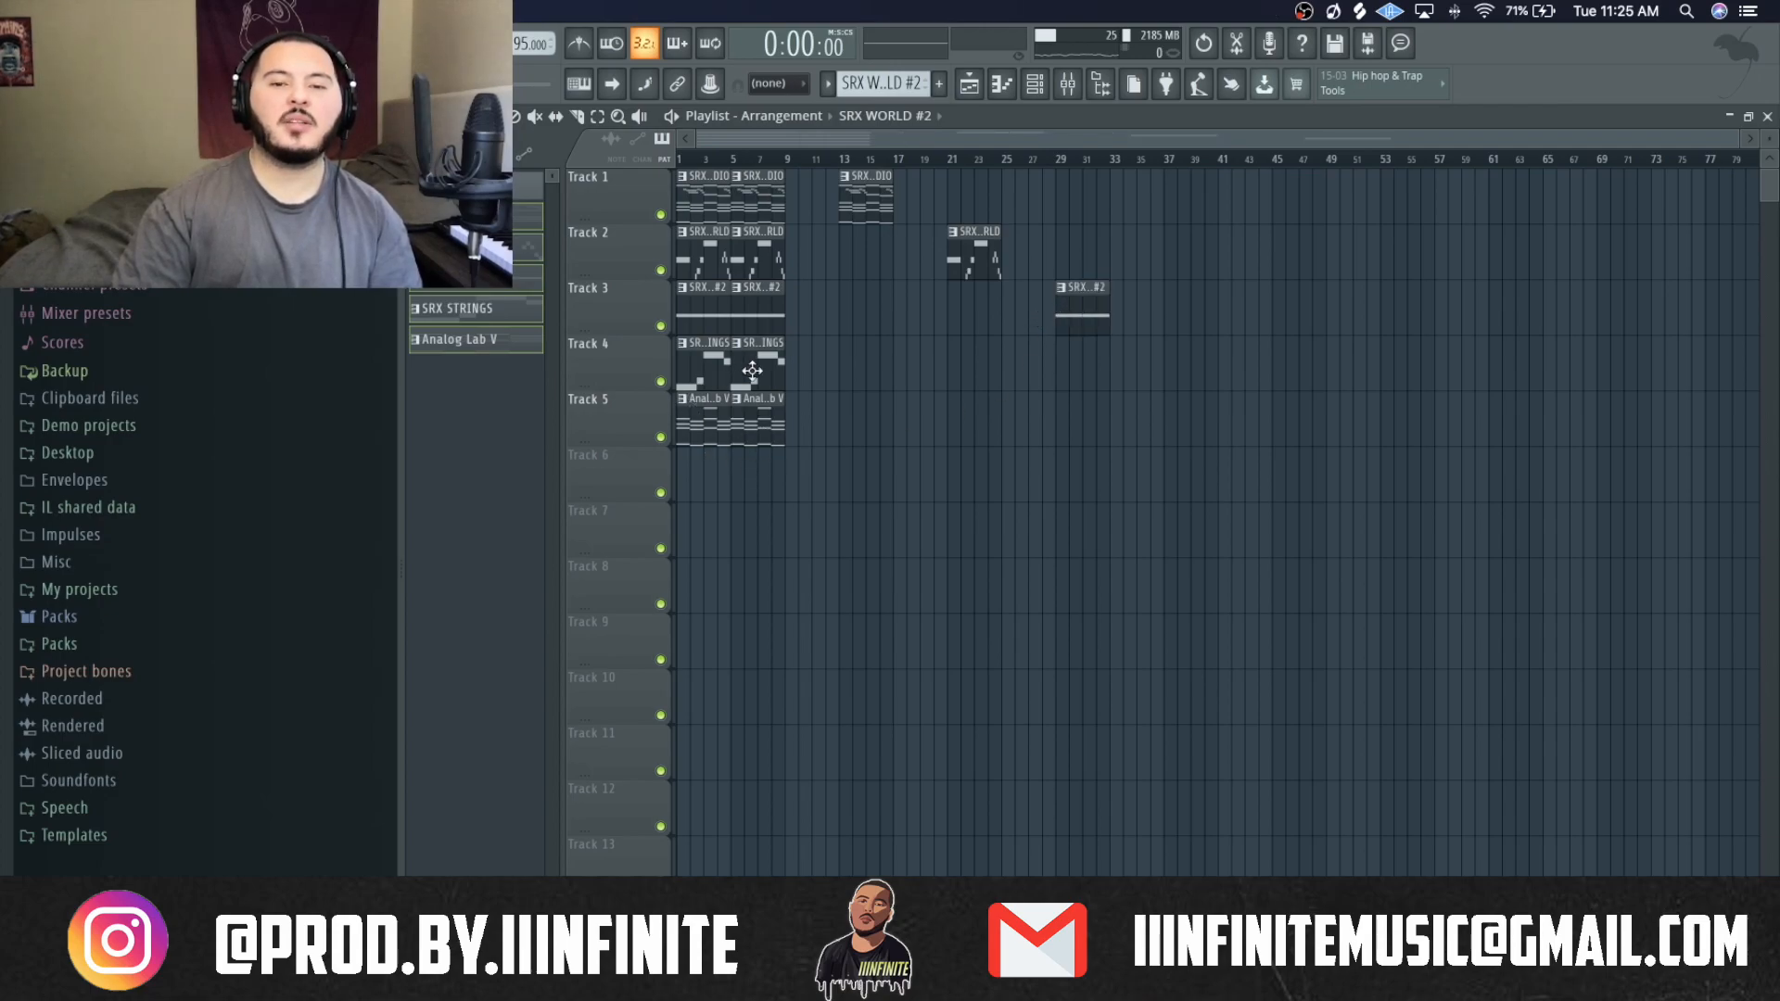
pyautogui.click(1170, 367)
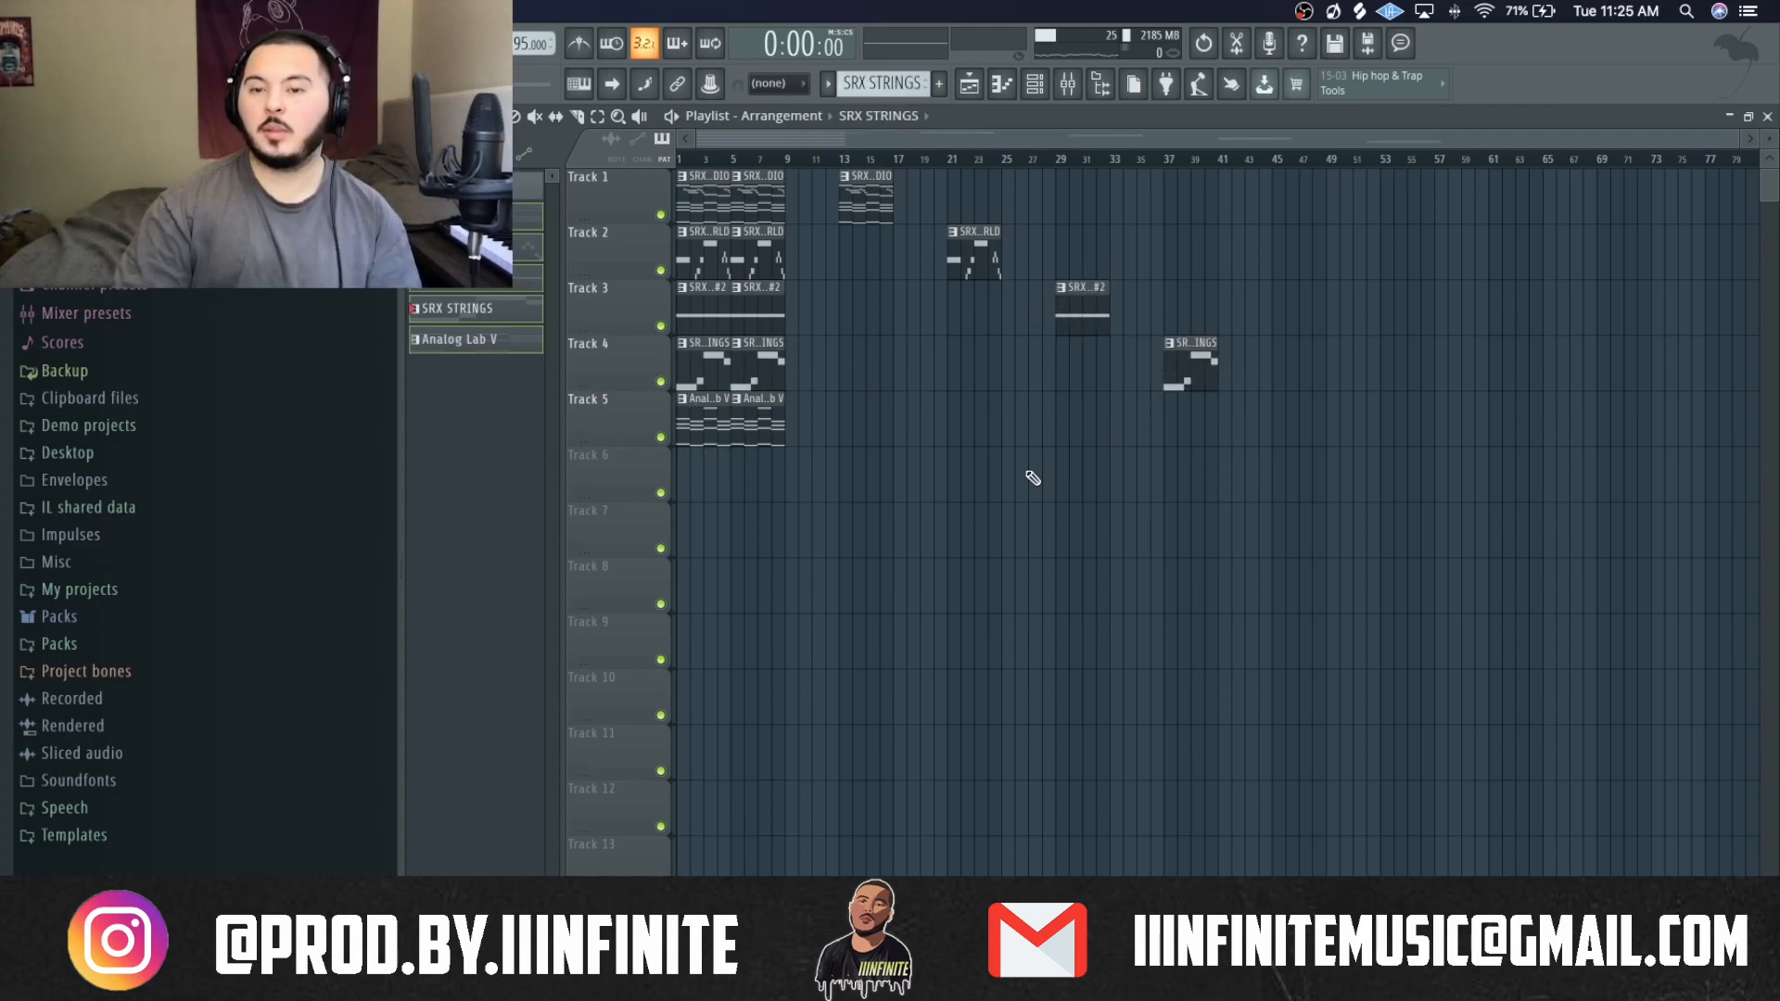
pyautogui.click(1280, 430)
# Play back the playlist arrangement from the start through bar 8.
pyautogui.scroll(1, 762, 483)
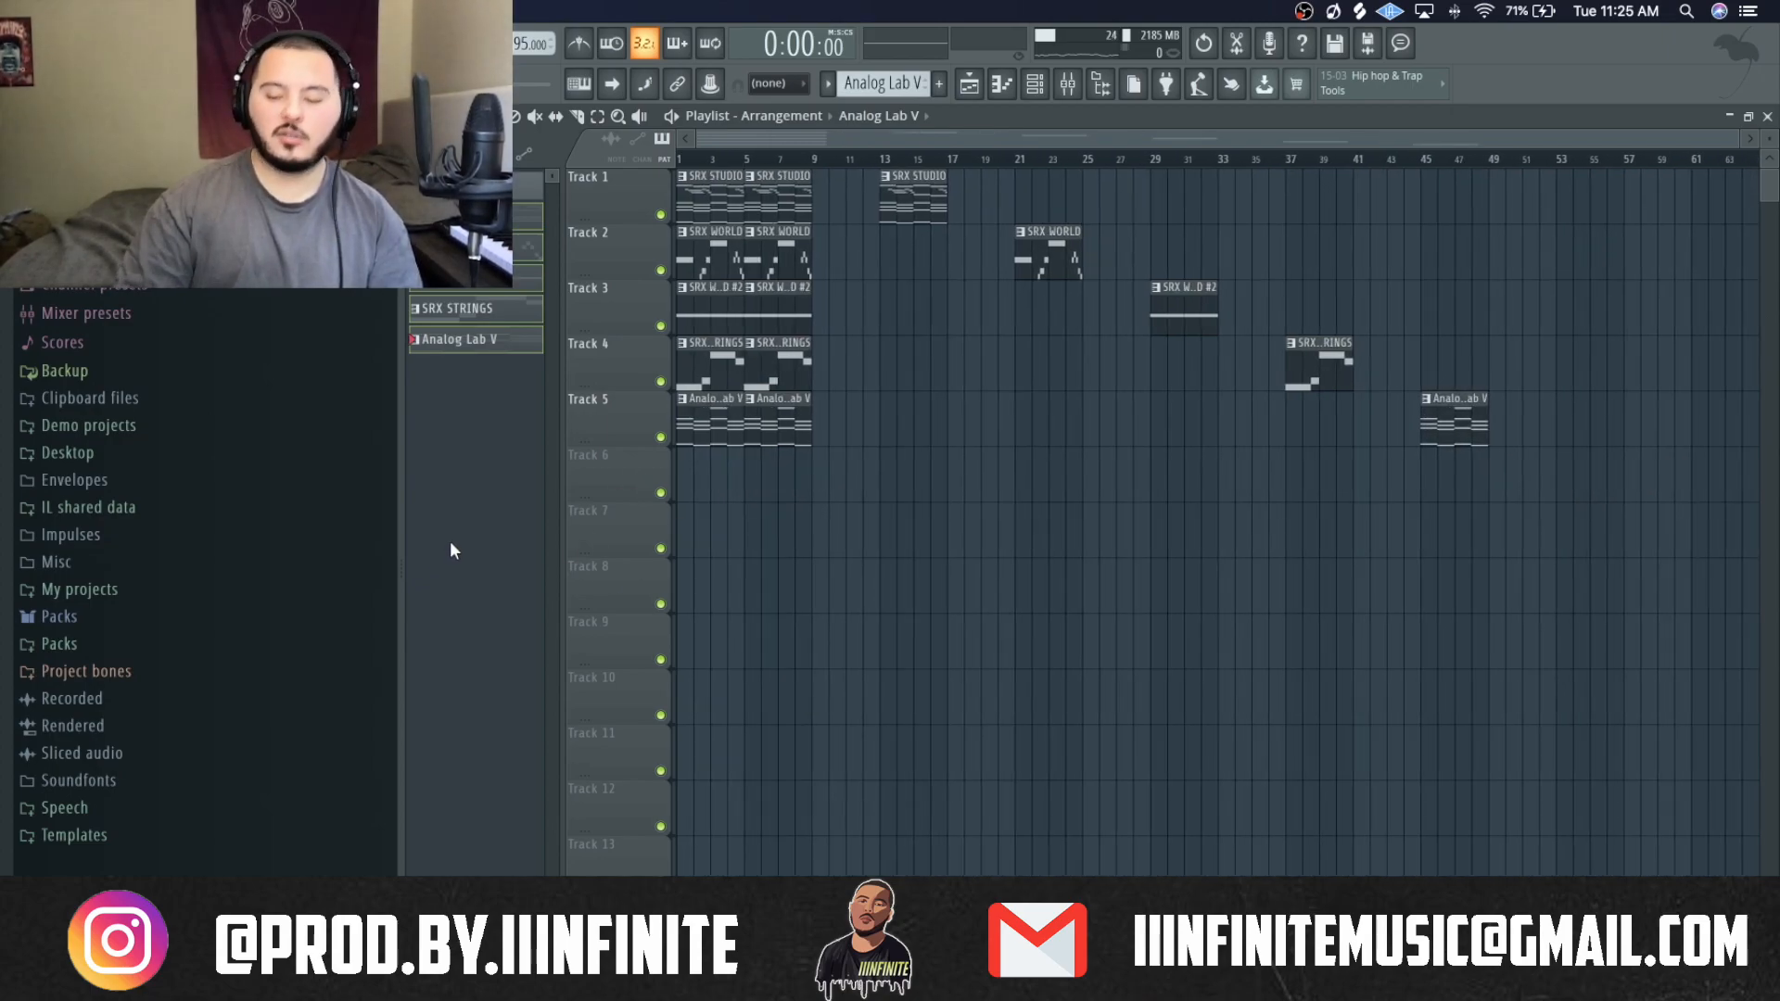
pyautogui.press('space')
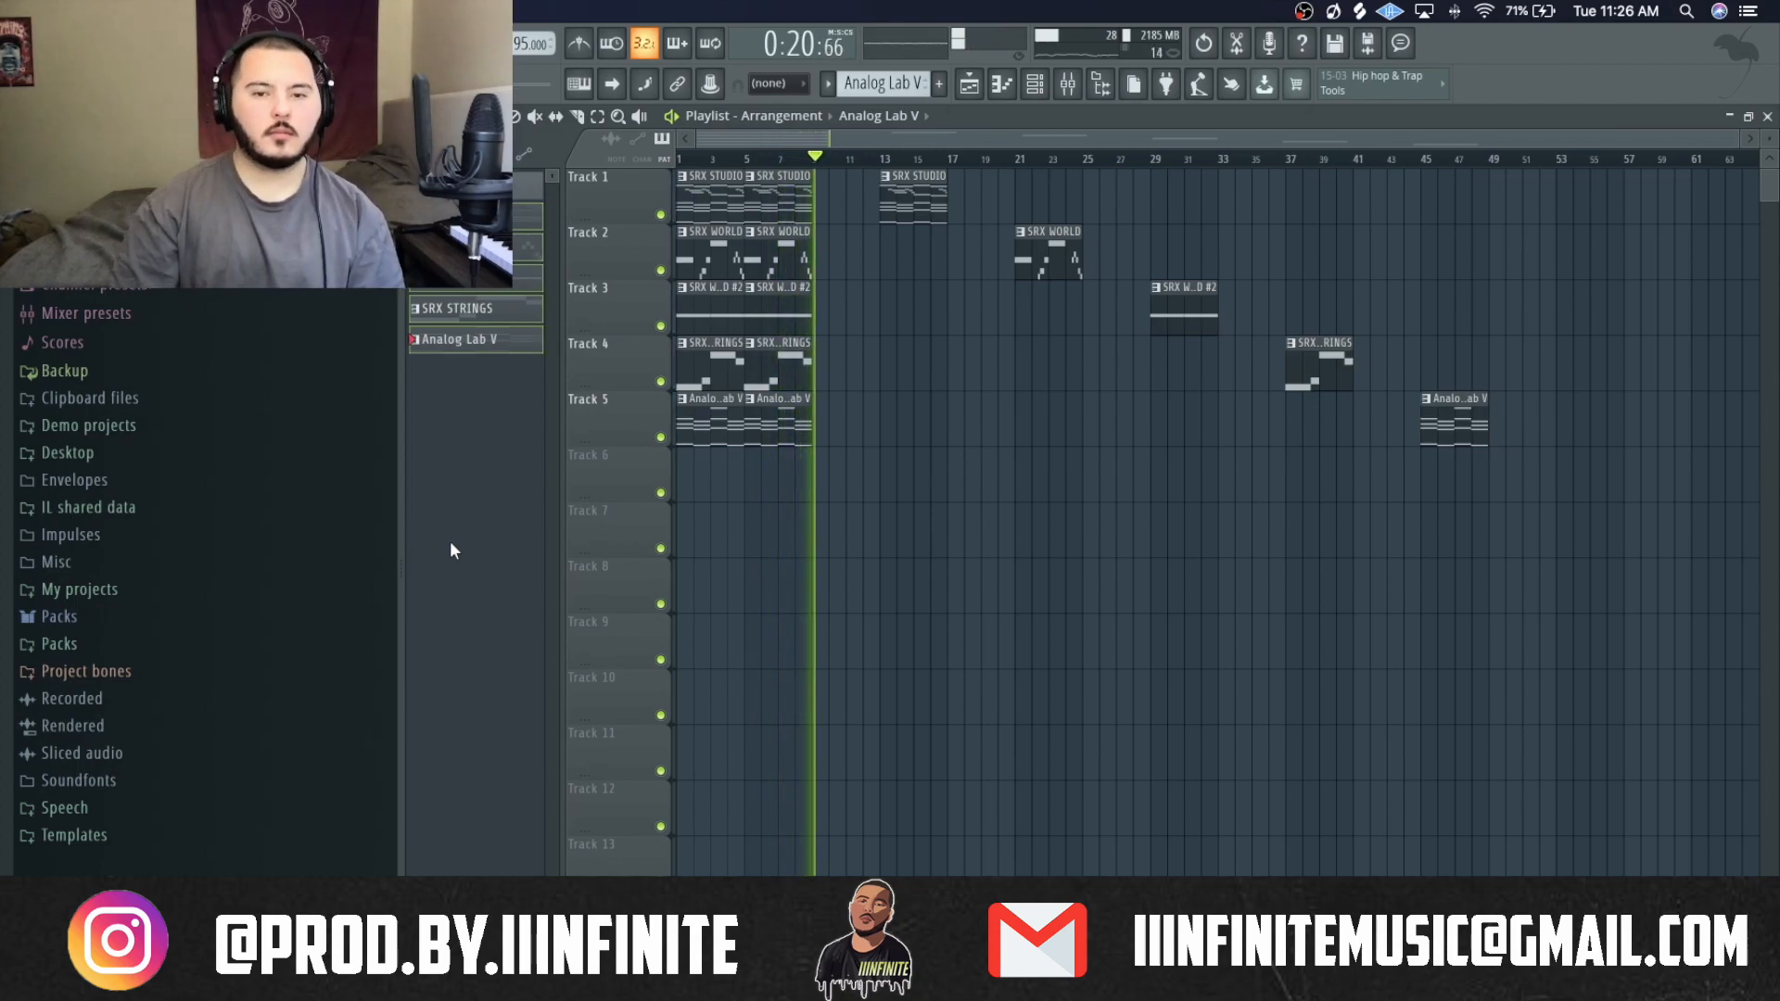
pyautogui.press('space')
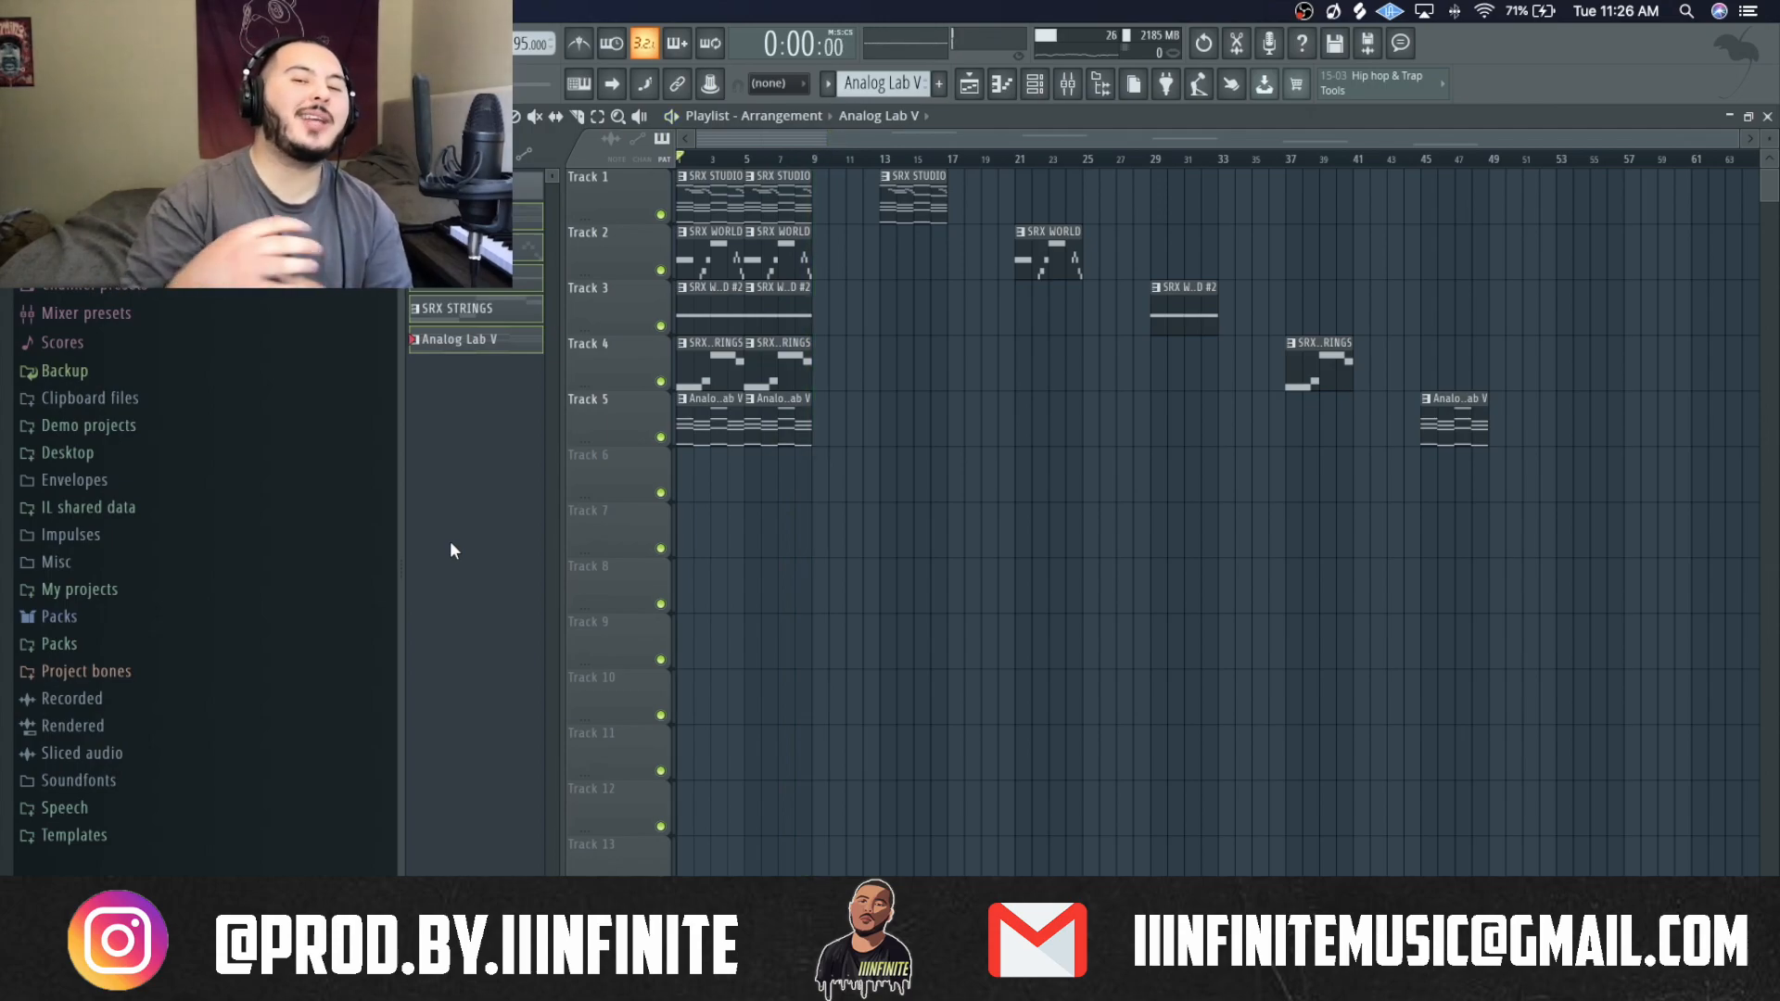